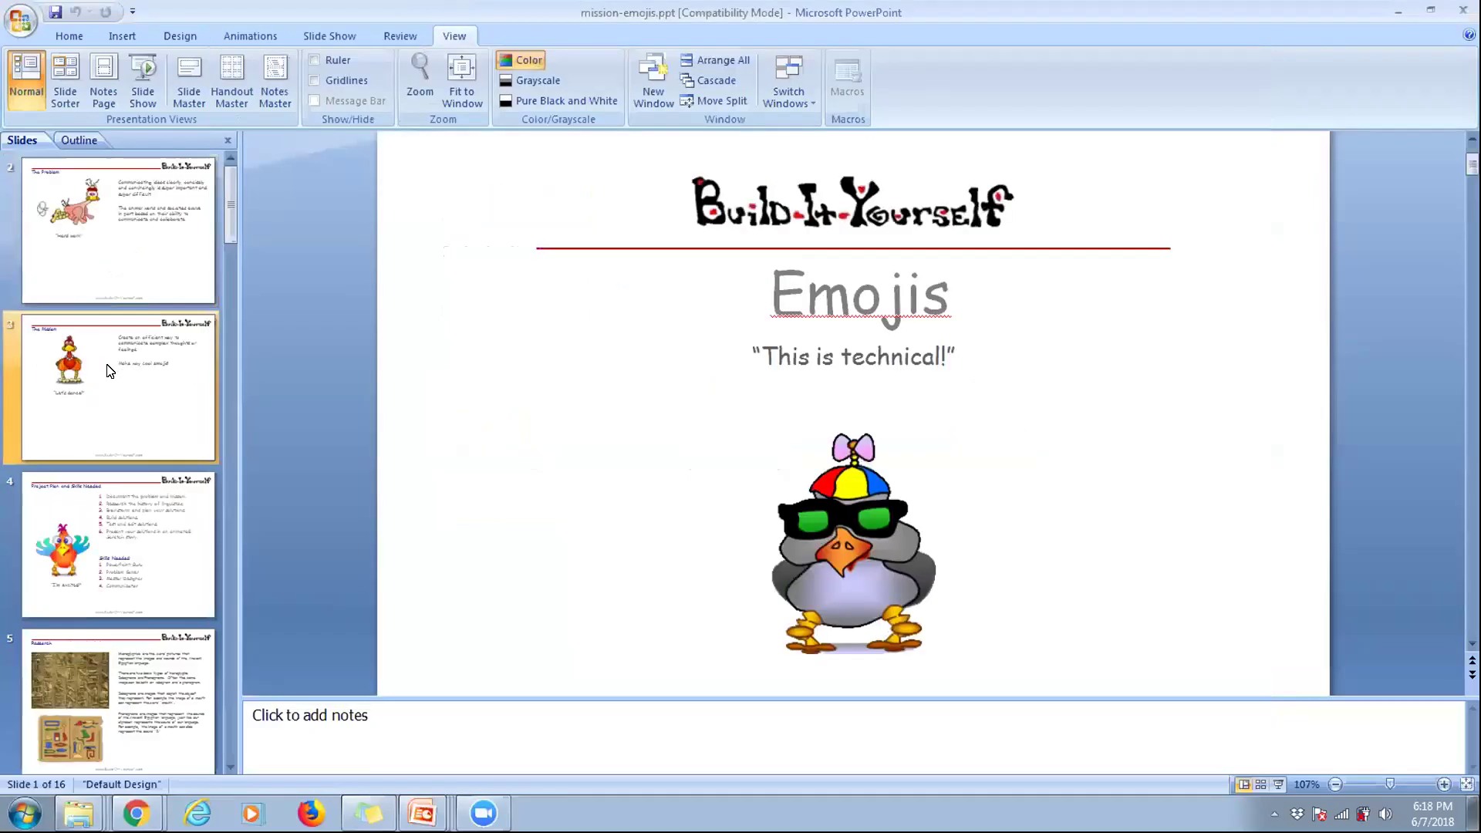
- Compare the two “I'm scared!” monster slides, 10 and 11, by alternating between them to examine the pose differences
scroll(116, 463, down, 5)
click(117, 527)
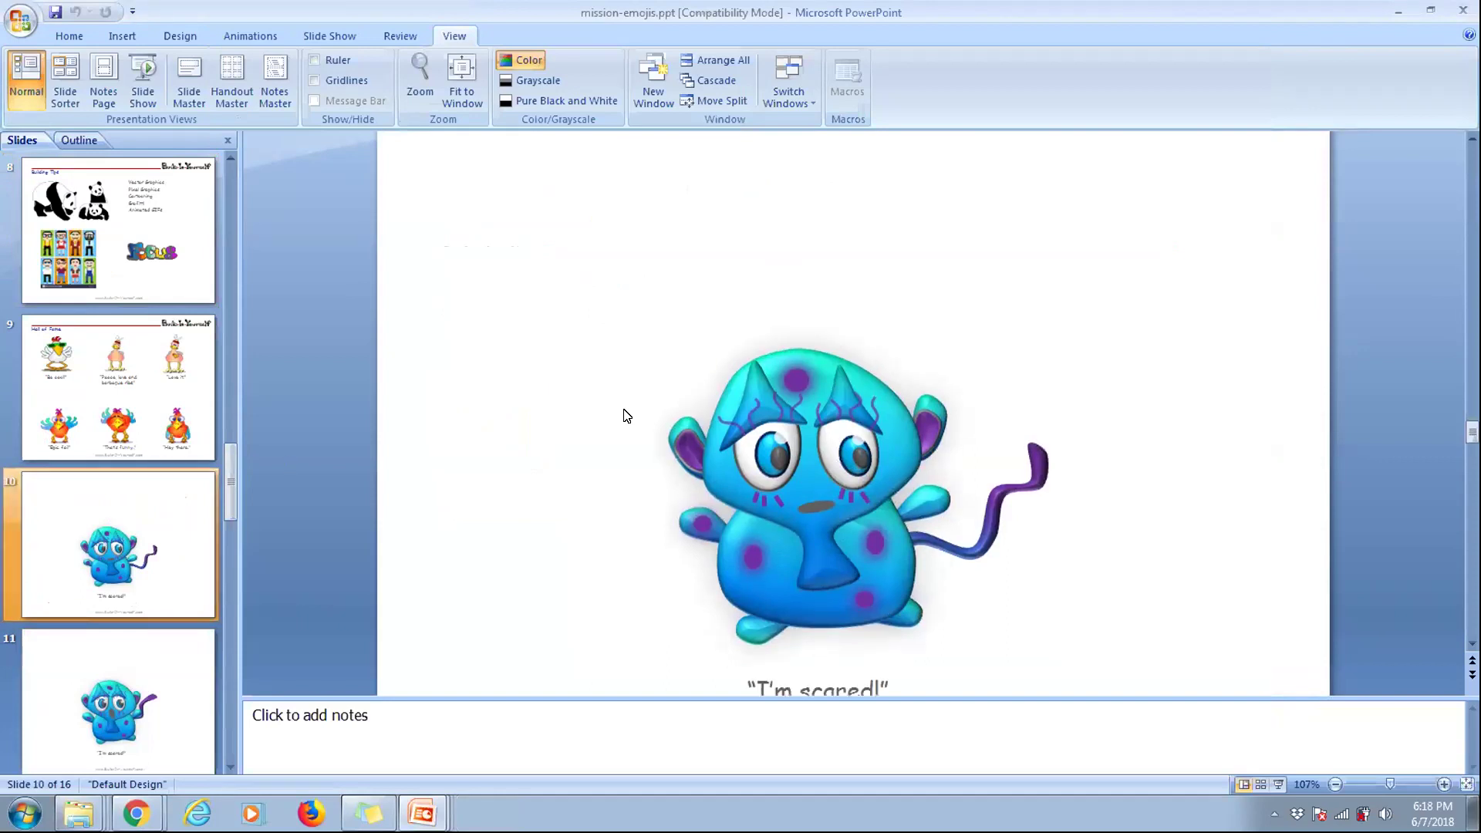
click(122, 698)
click(136, 527)
click(111, 641)
click(119, 577)
click(126, 688)
click(156, 548)
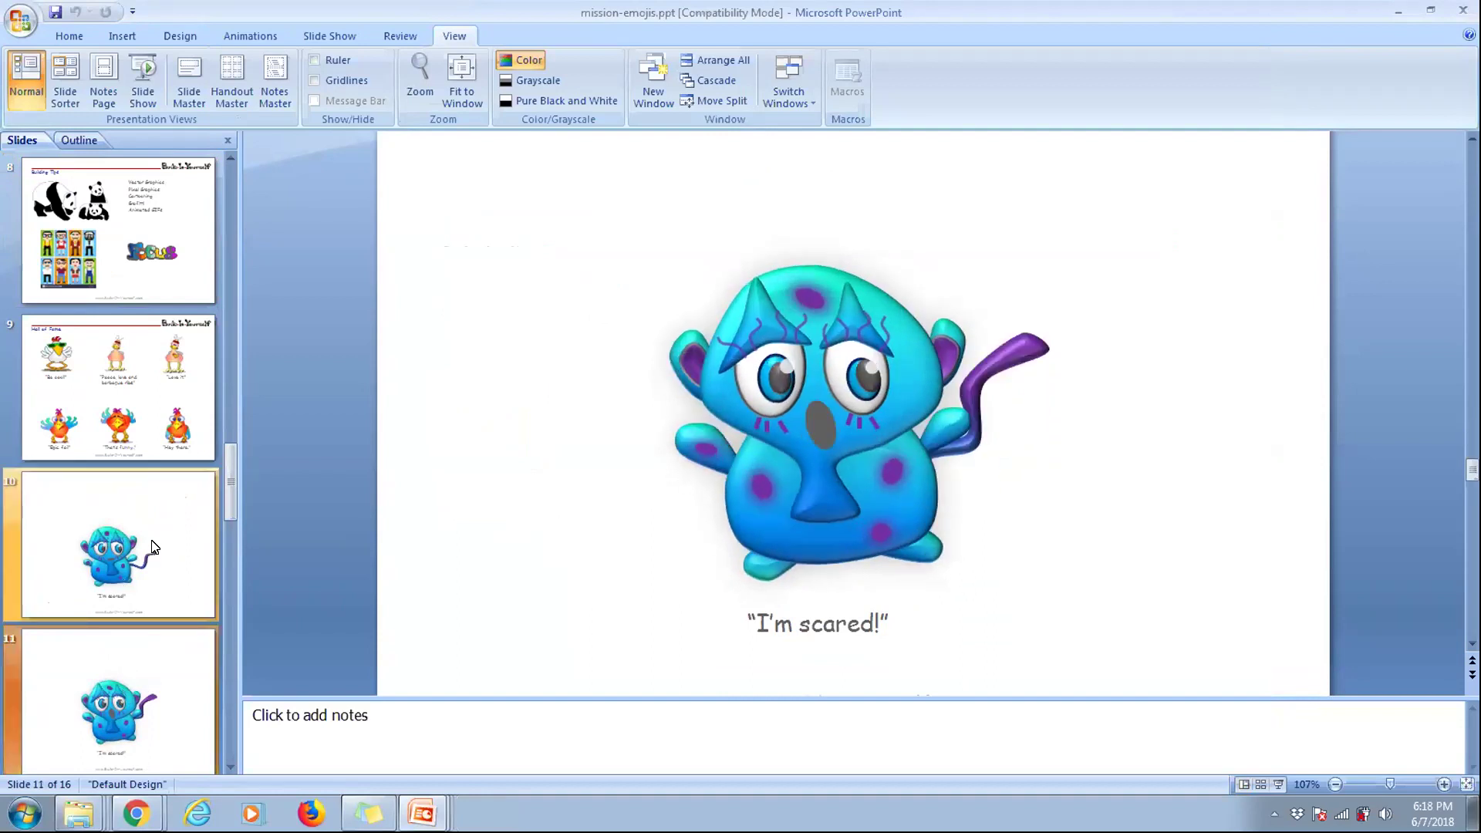
click(173, 677)
click(152, 546)
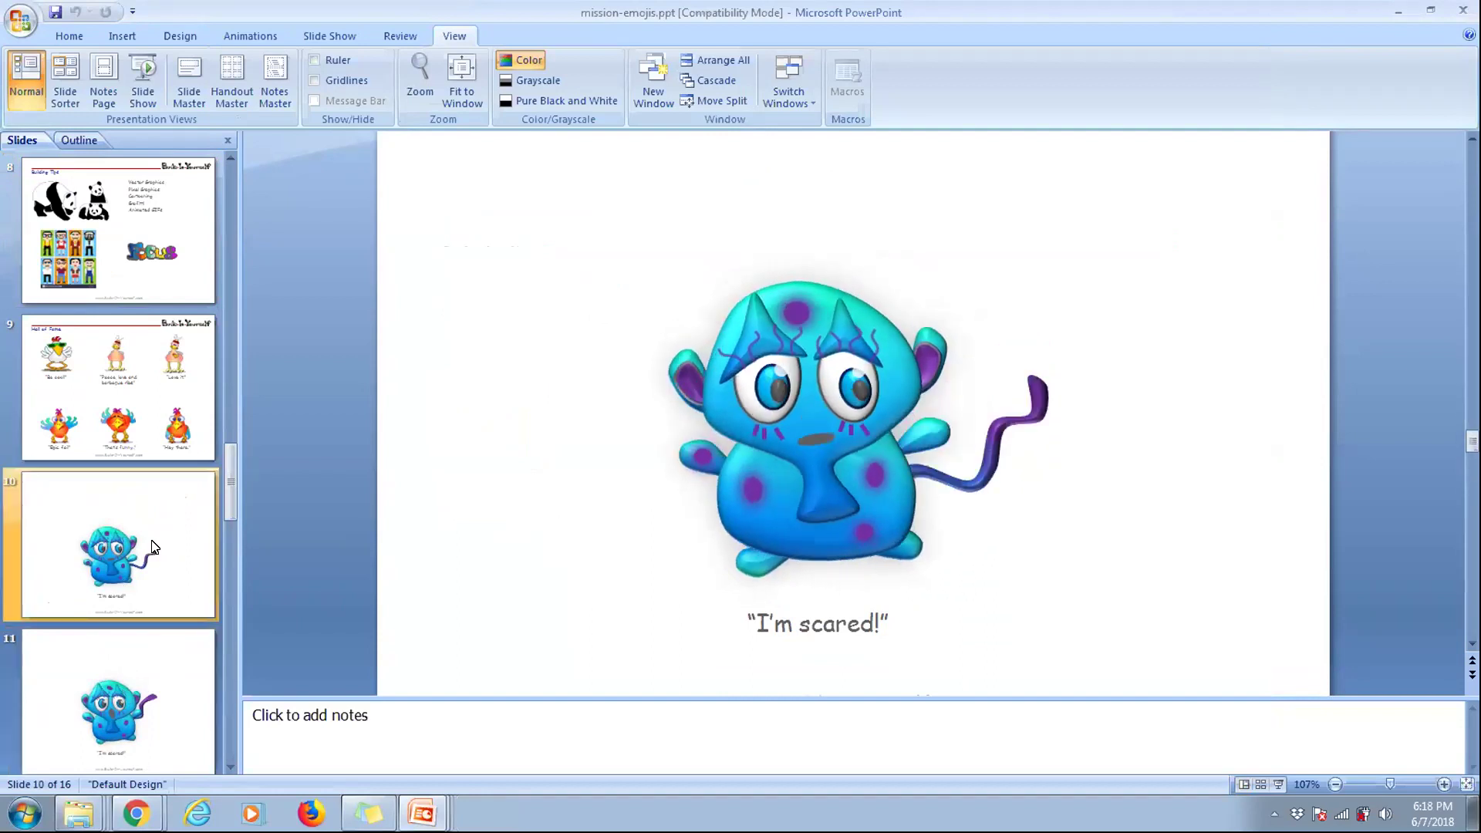
click(168, 677)
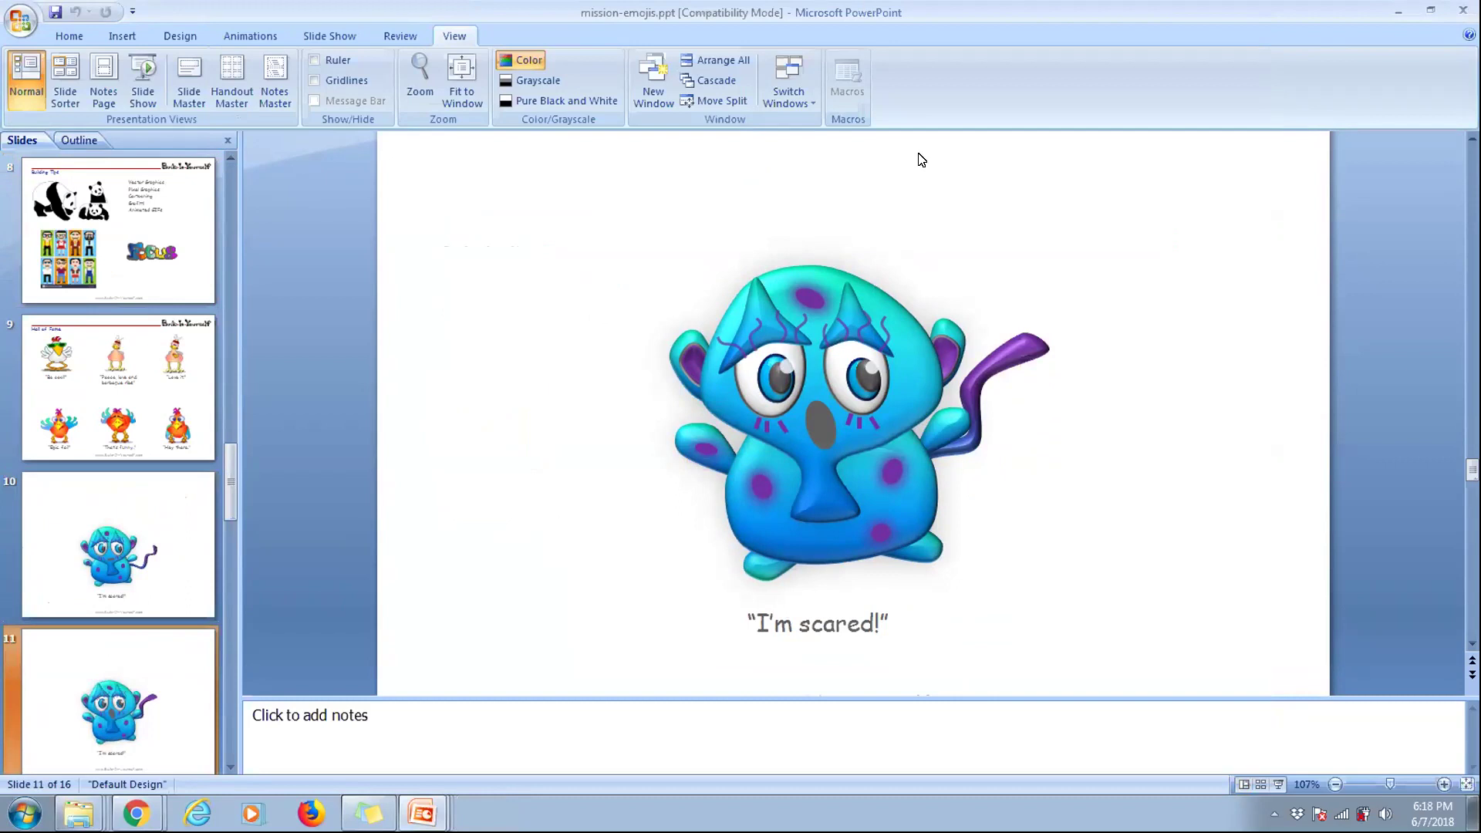
click(108, 553)
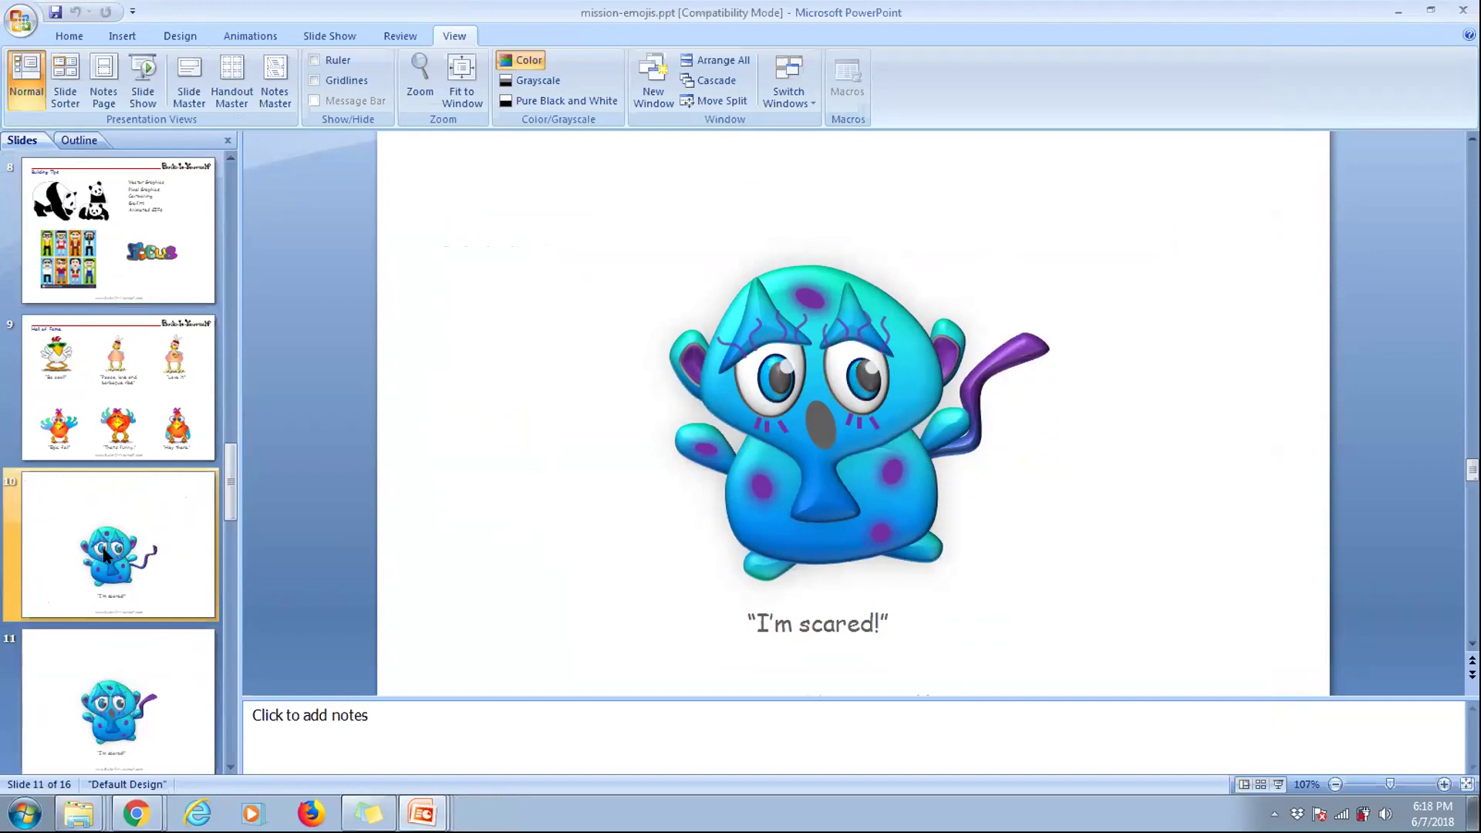
click(113, 712)
click(157, 485)
click(103, 667)
click(116, 552)
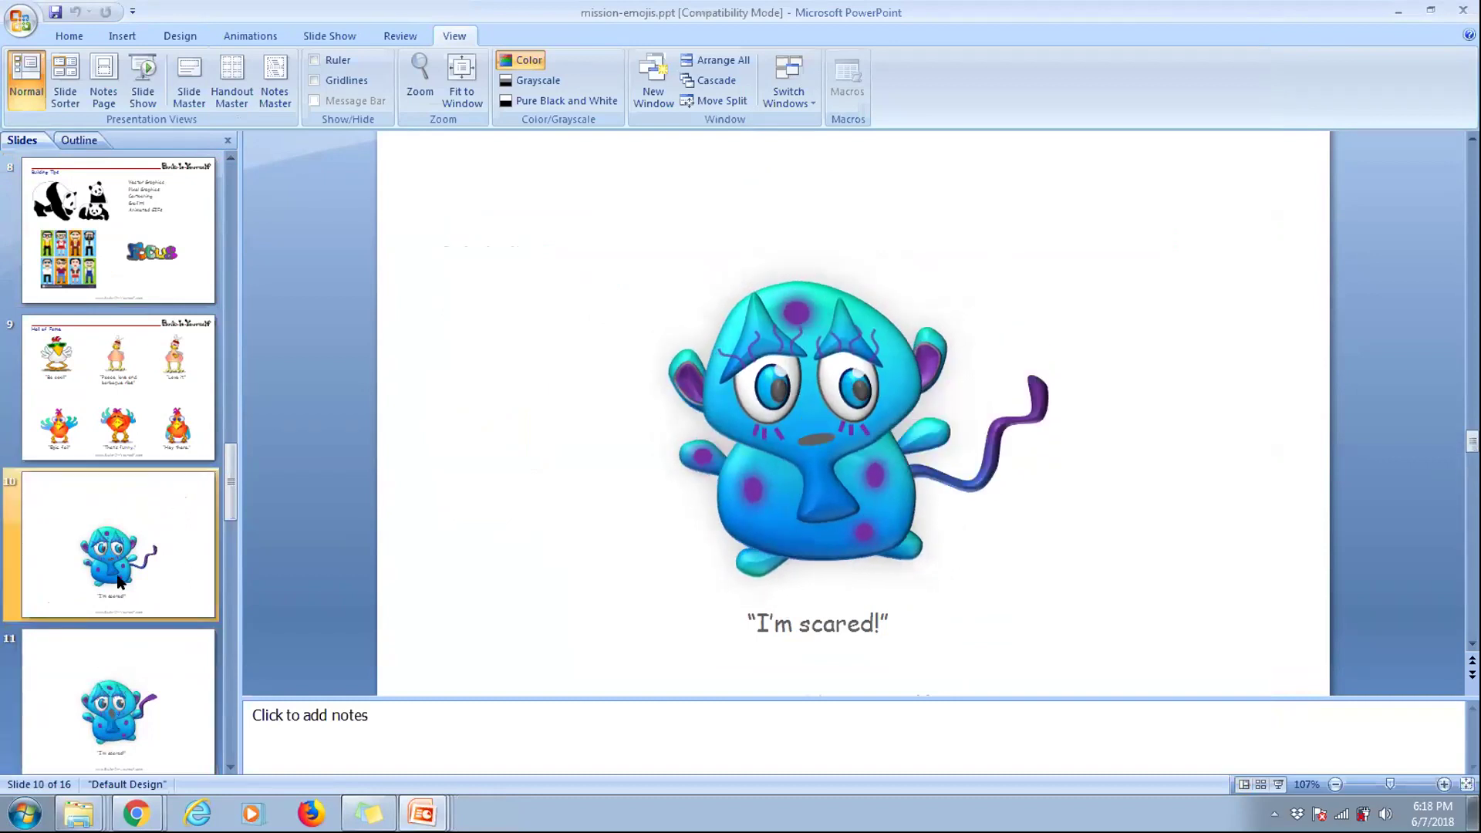
click(135, 706)
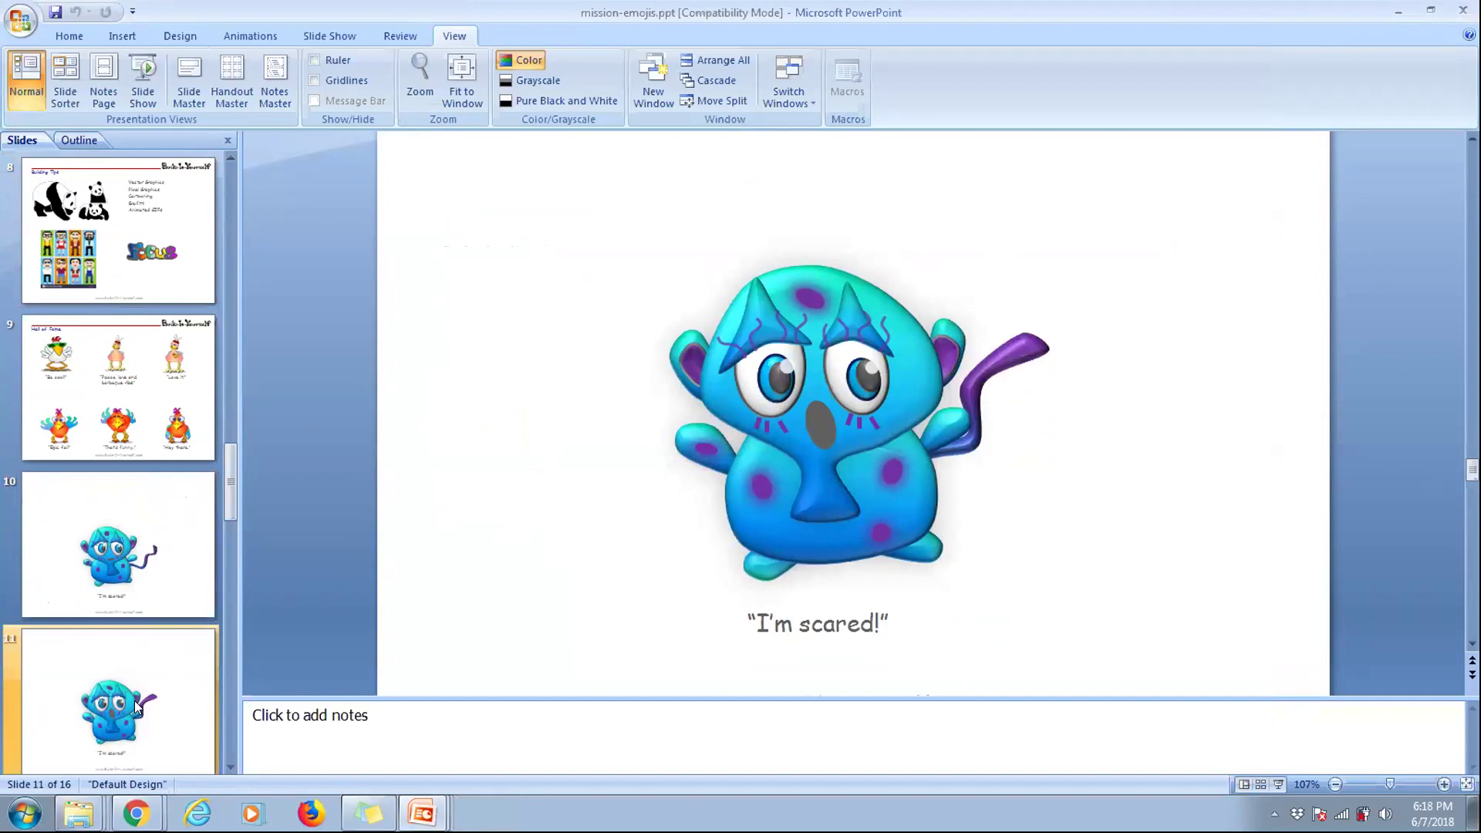
click(142, 586)
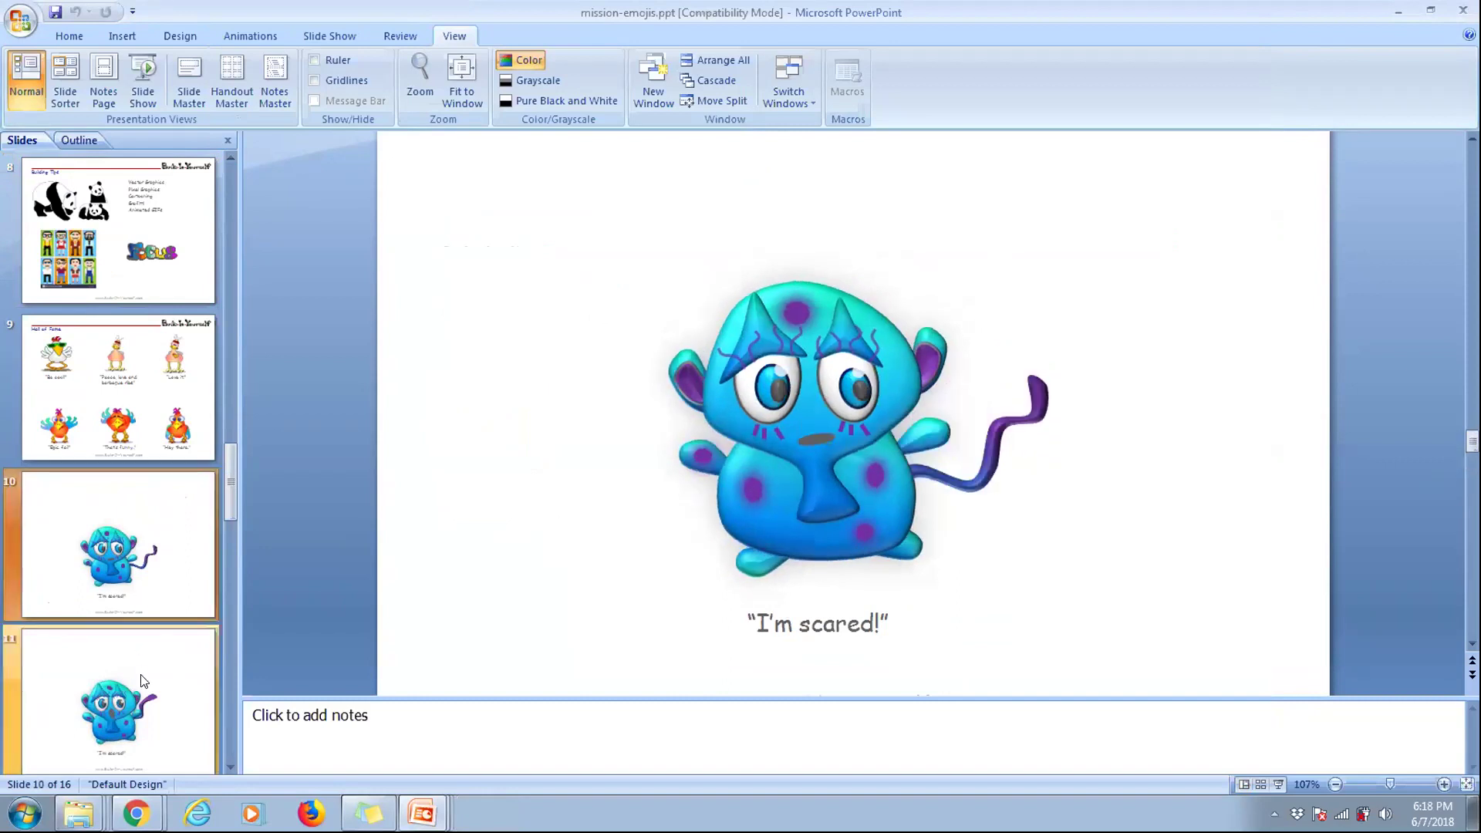
click(141, 681)
click(130, 586)
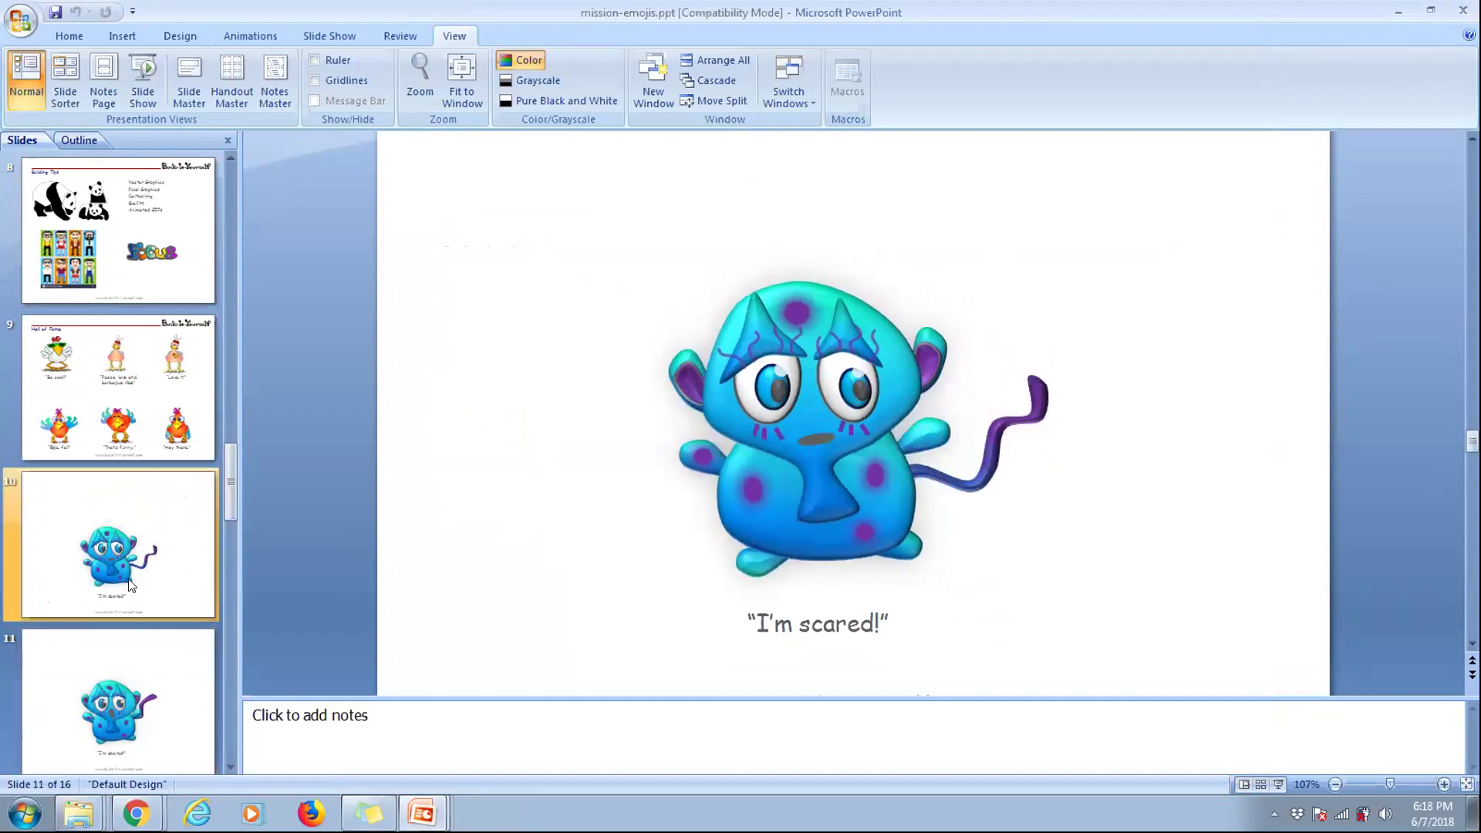
click(167, 733)
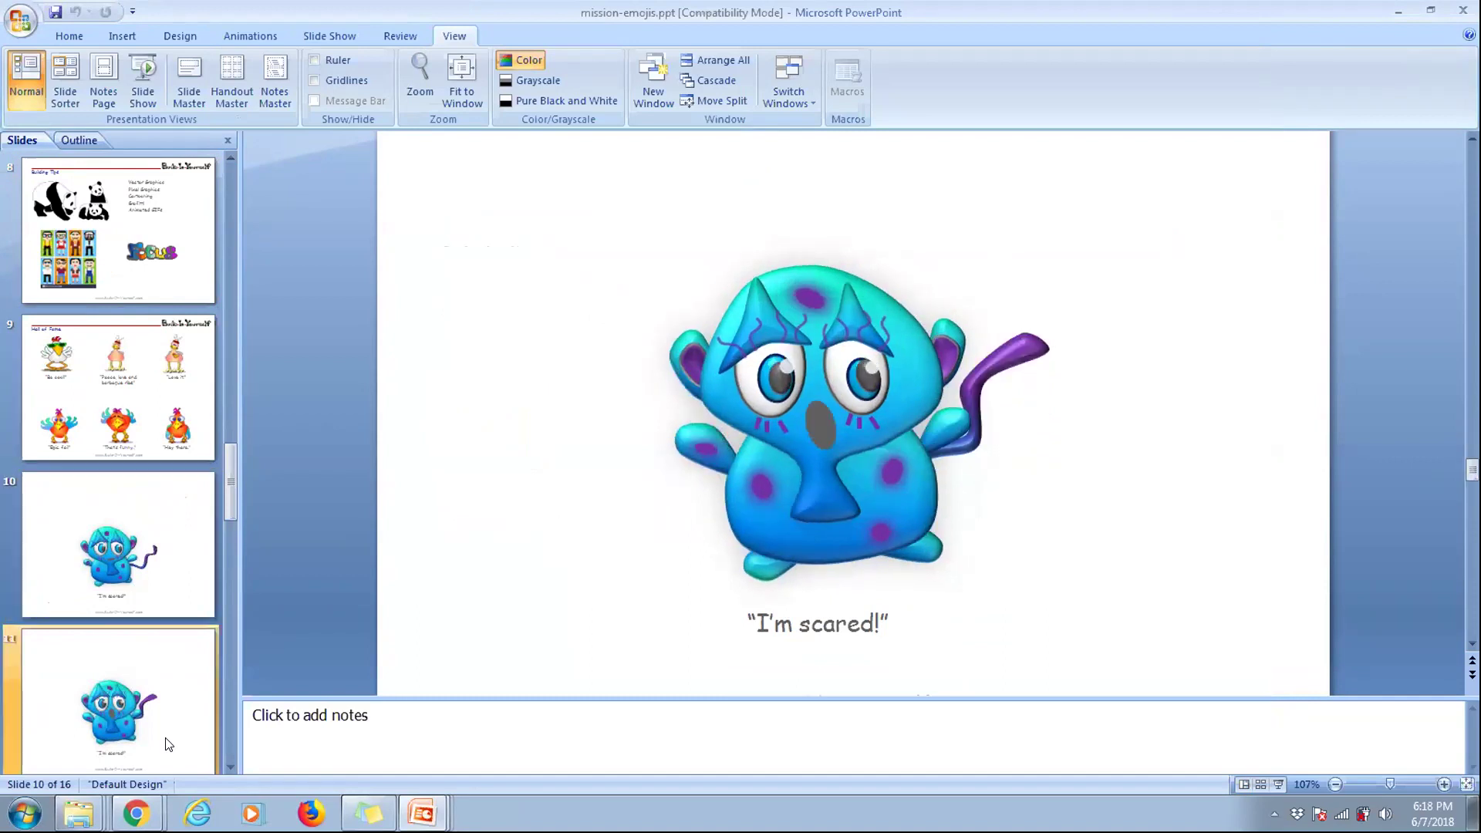
click(161, 591)
key(Down)
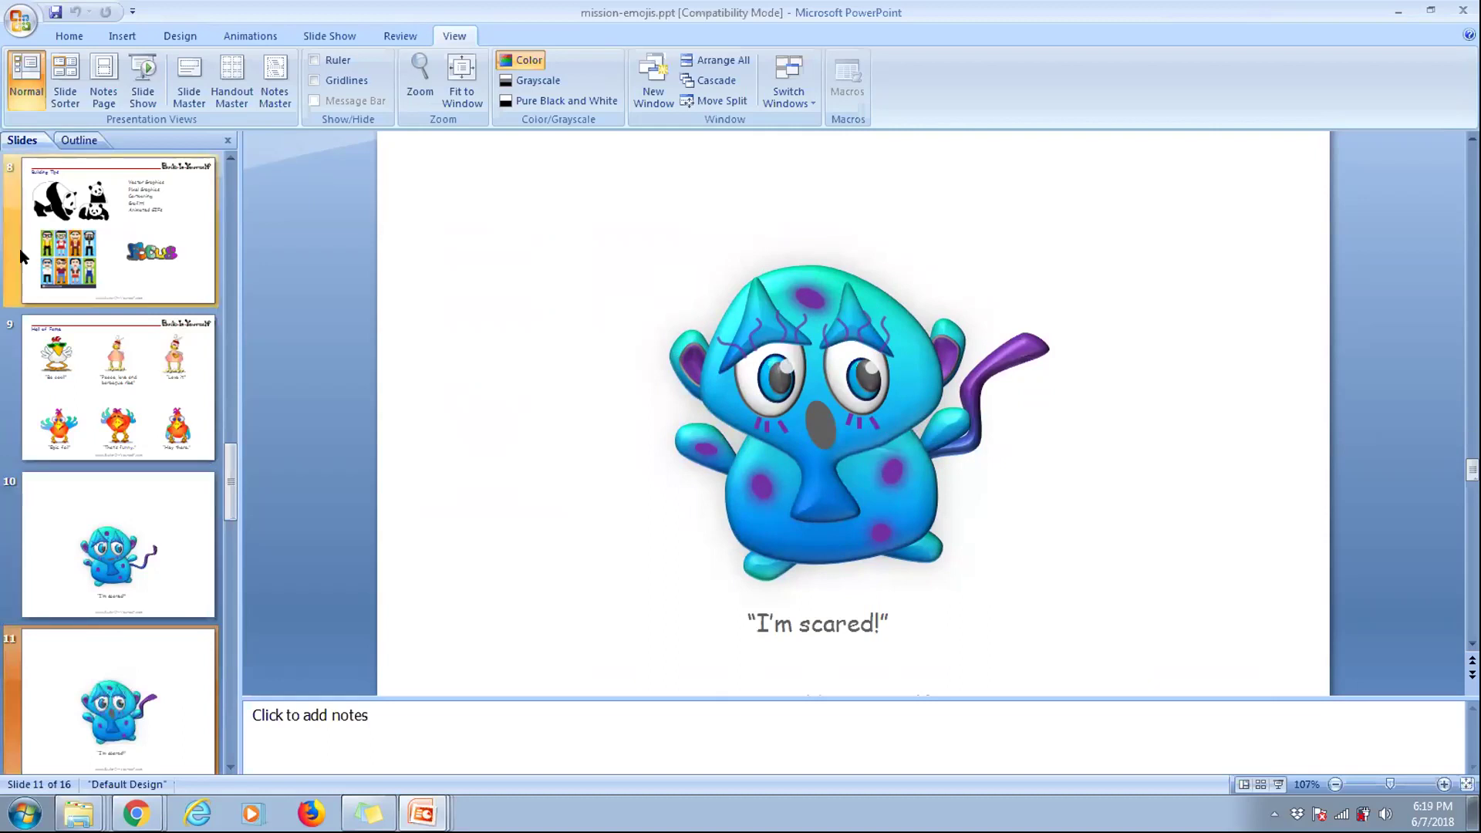
click(204, 369)
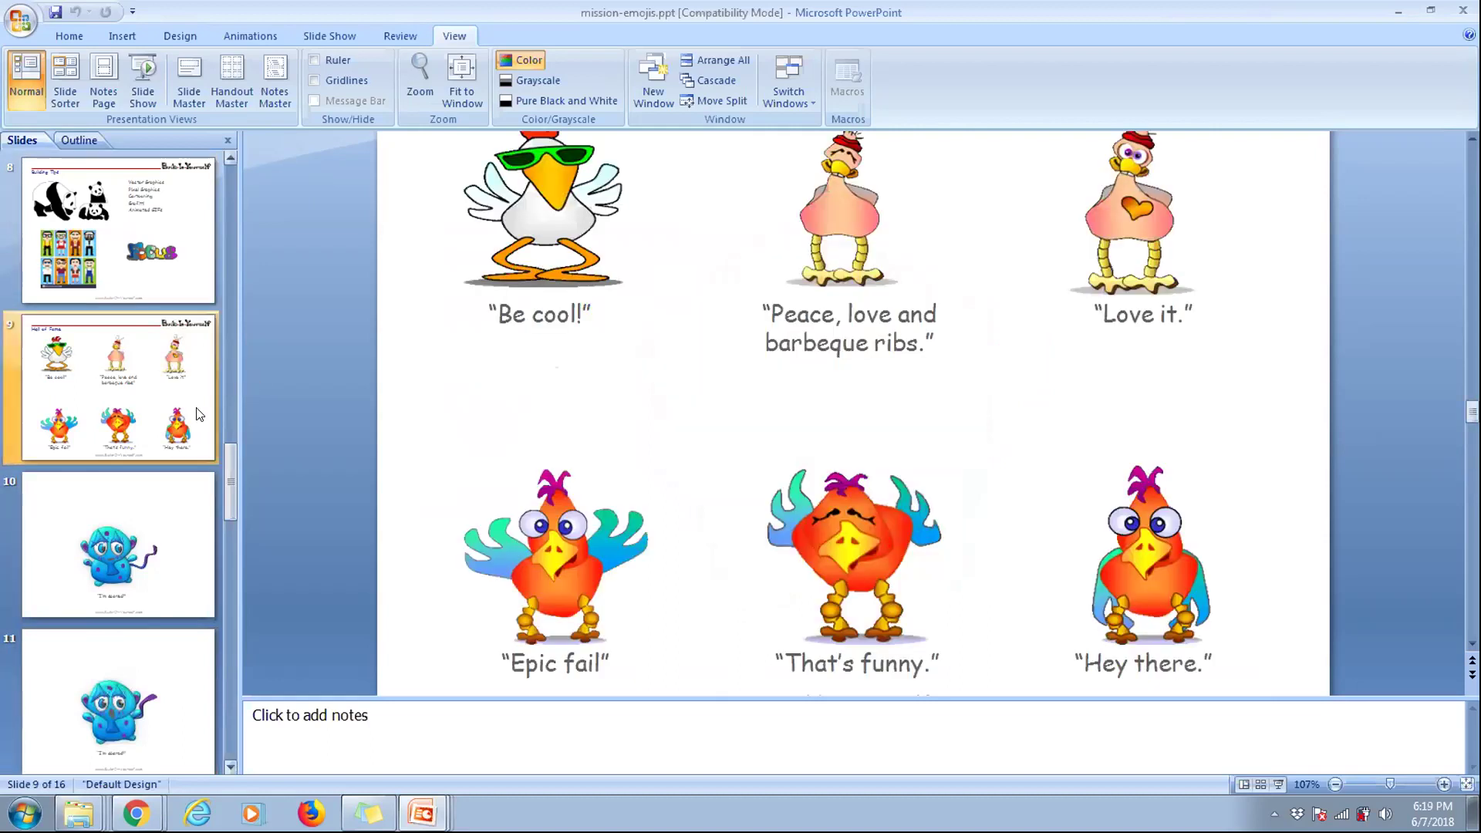
key(ctrl+d)
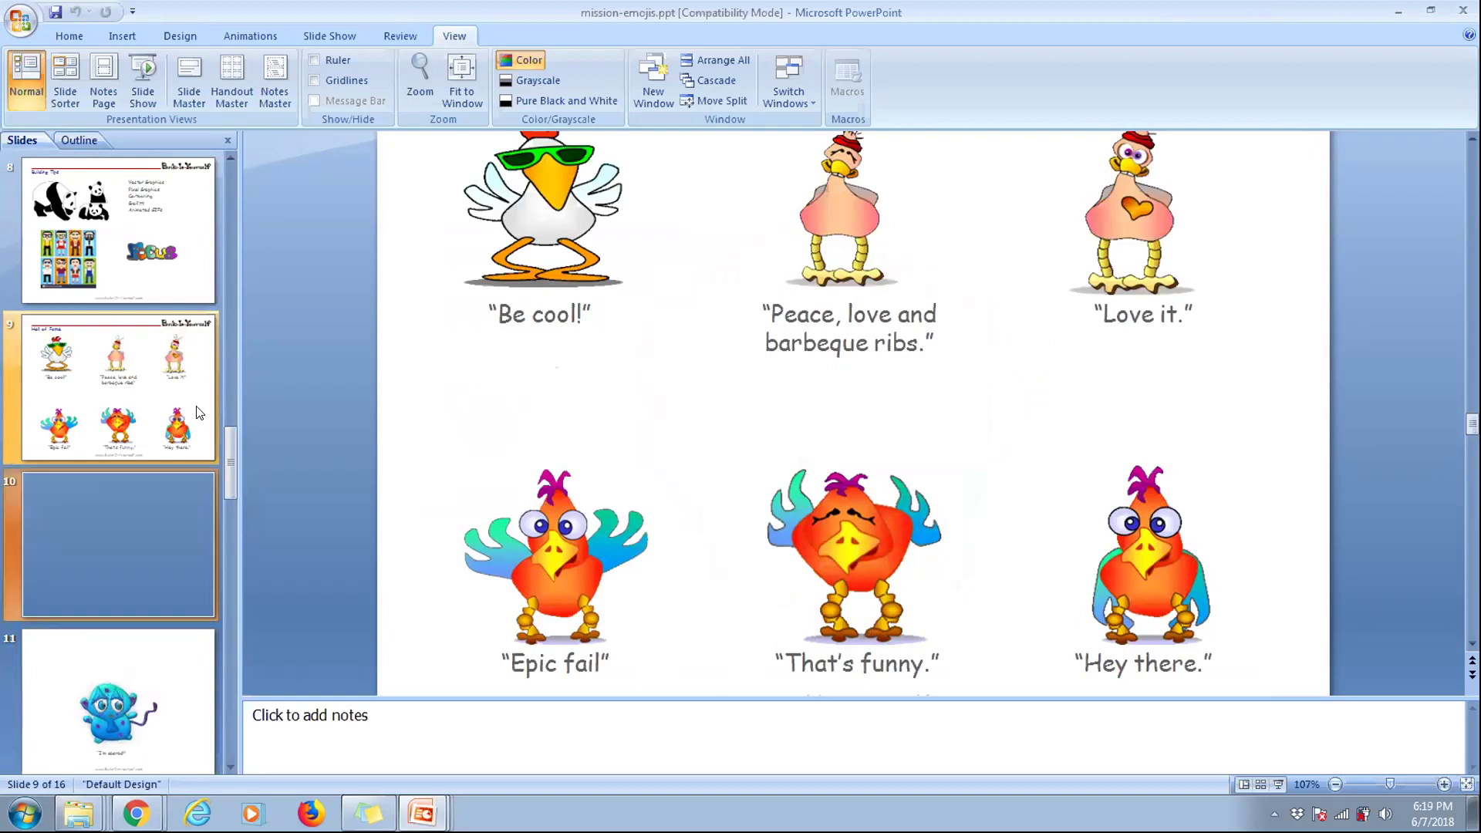
click(534, 575)
right_click(539, 577)
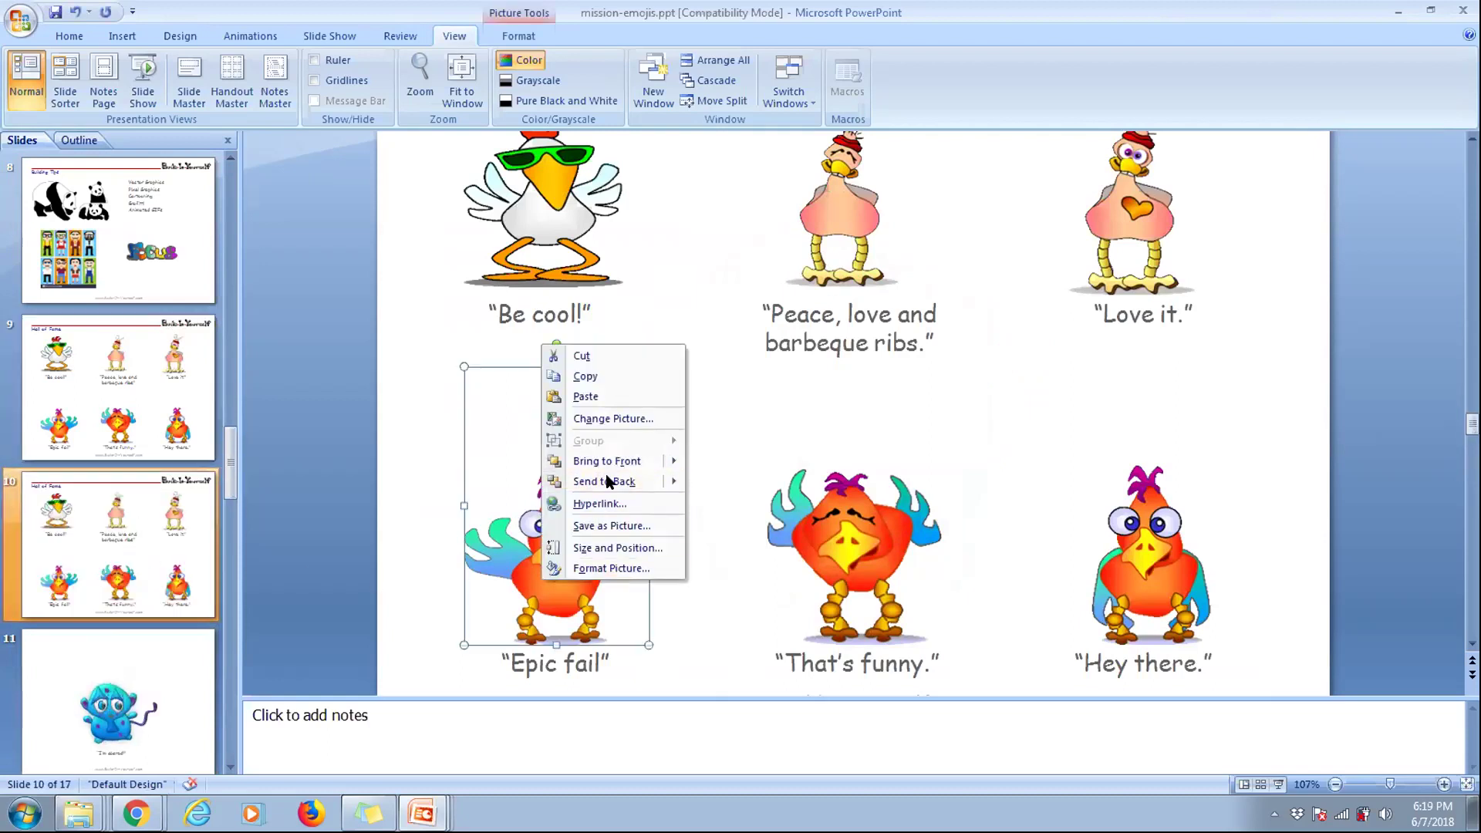
click(407, 436)
right_click(566, 578)
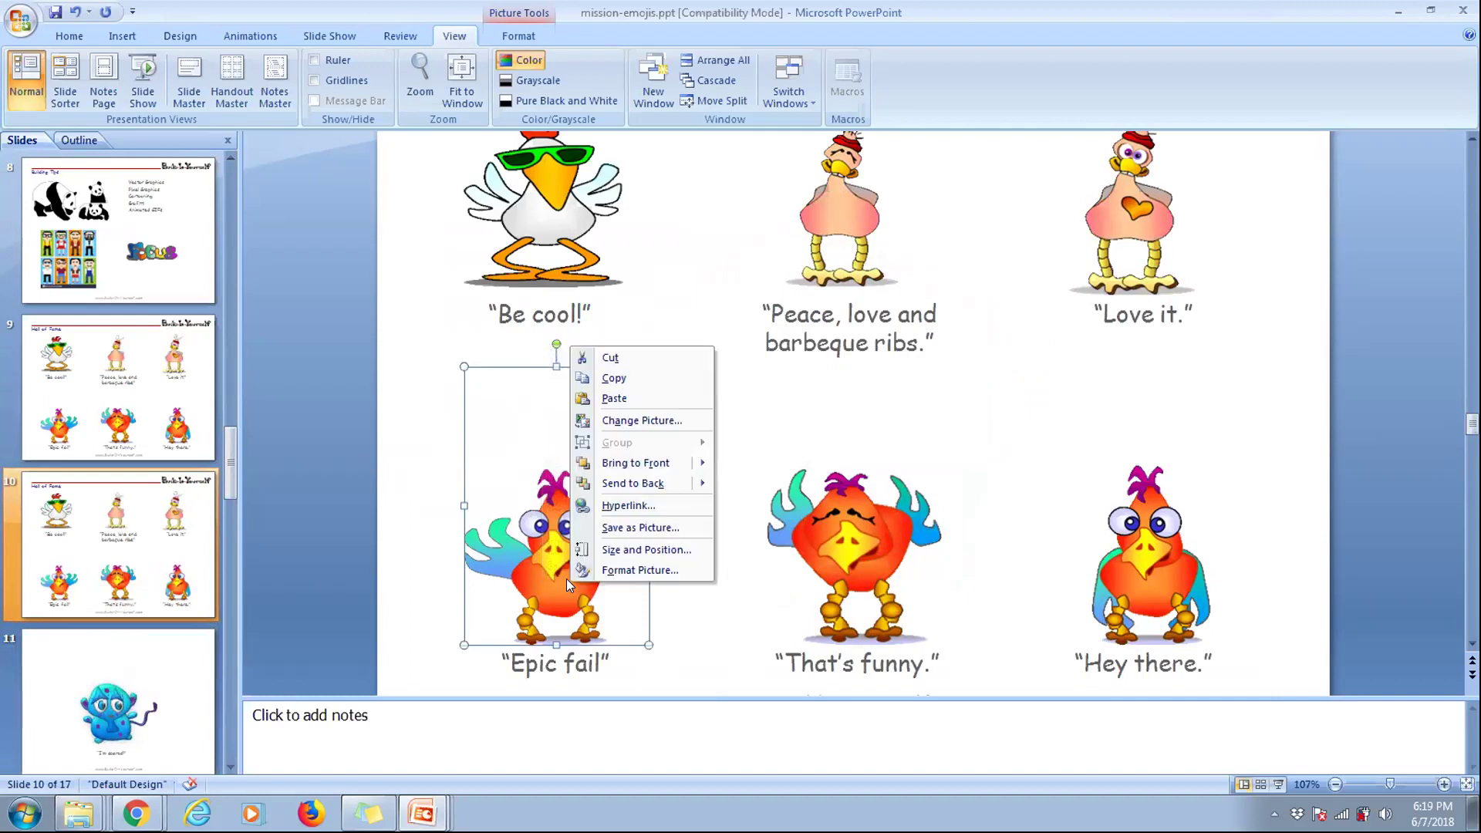
mouse_move(665, 487)
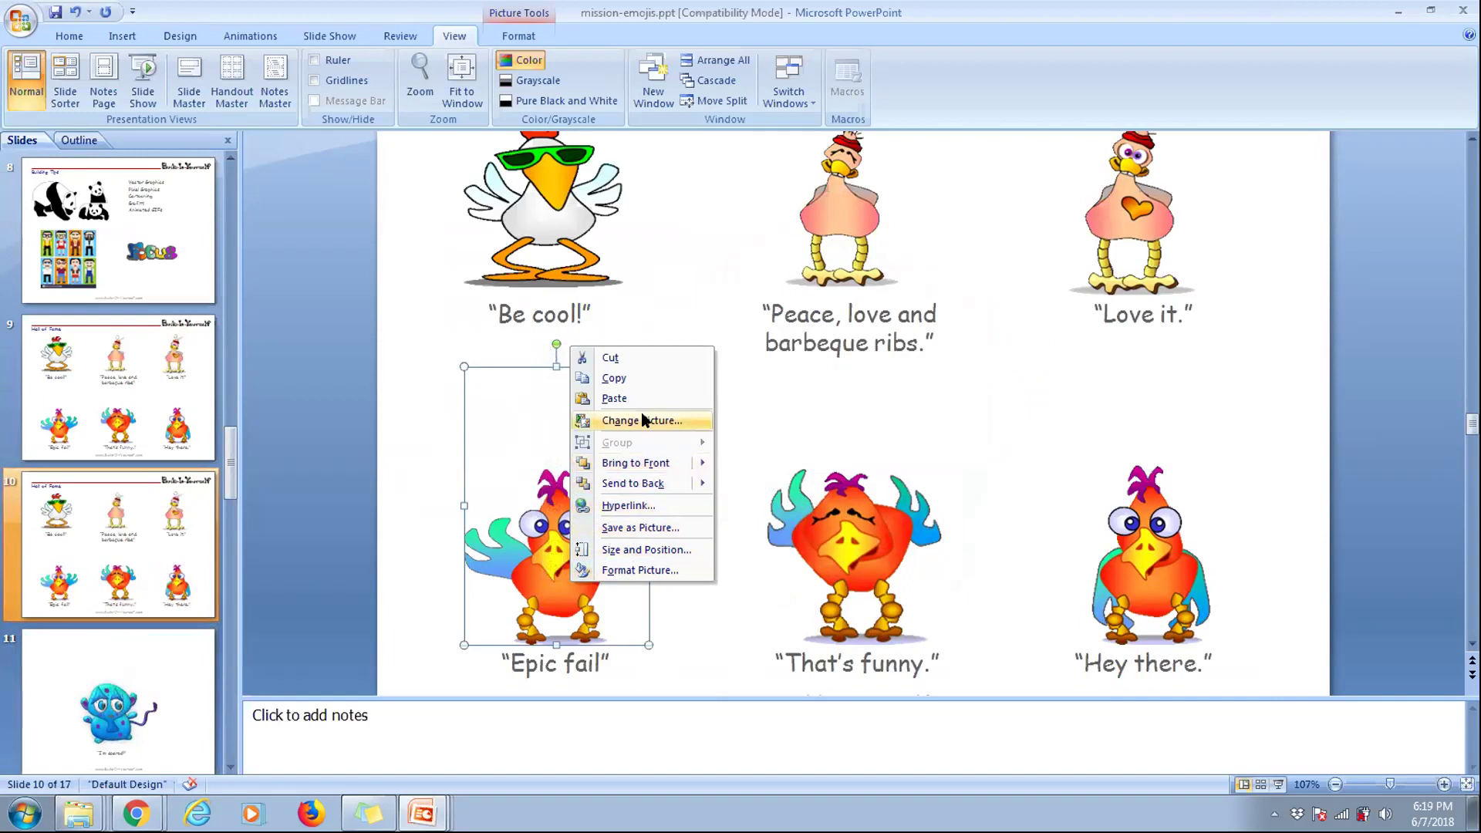
right_click(533, 532)
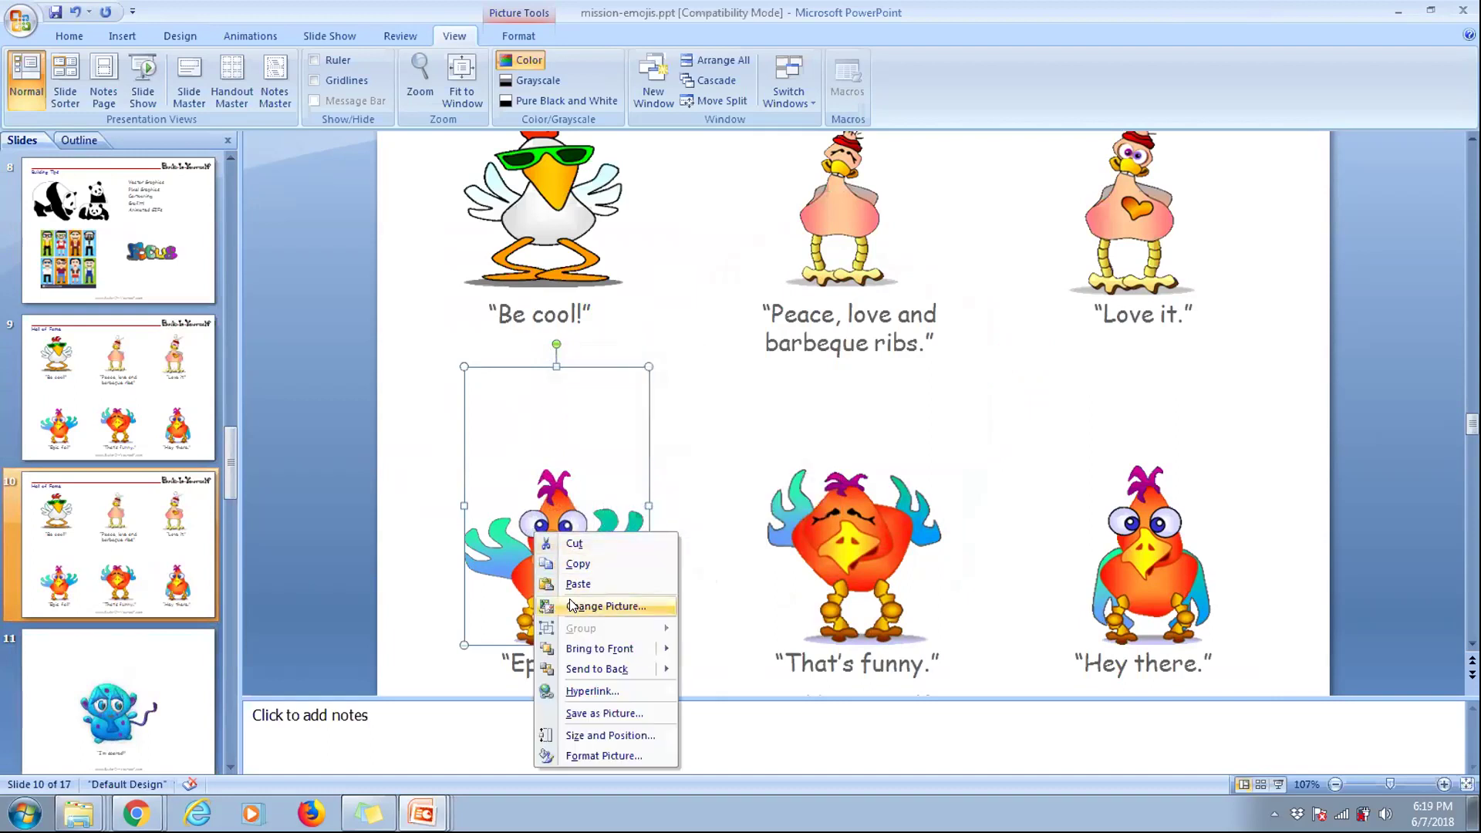
click(551, 566)
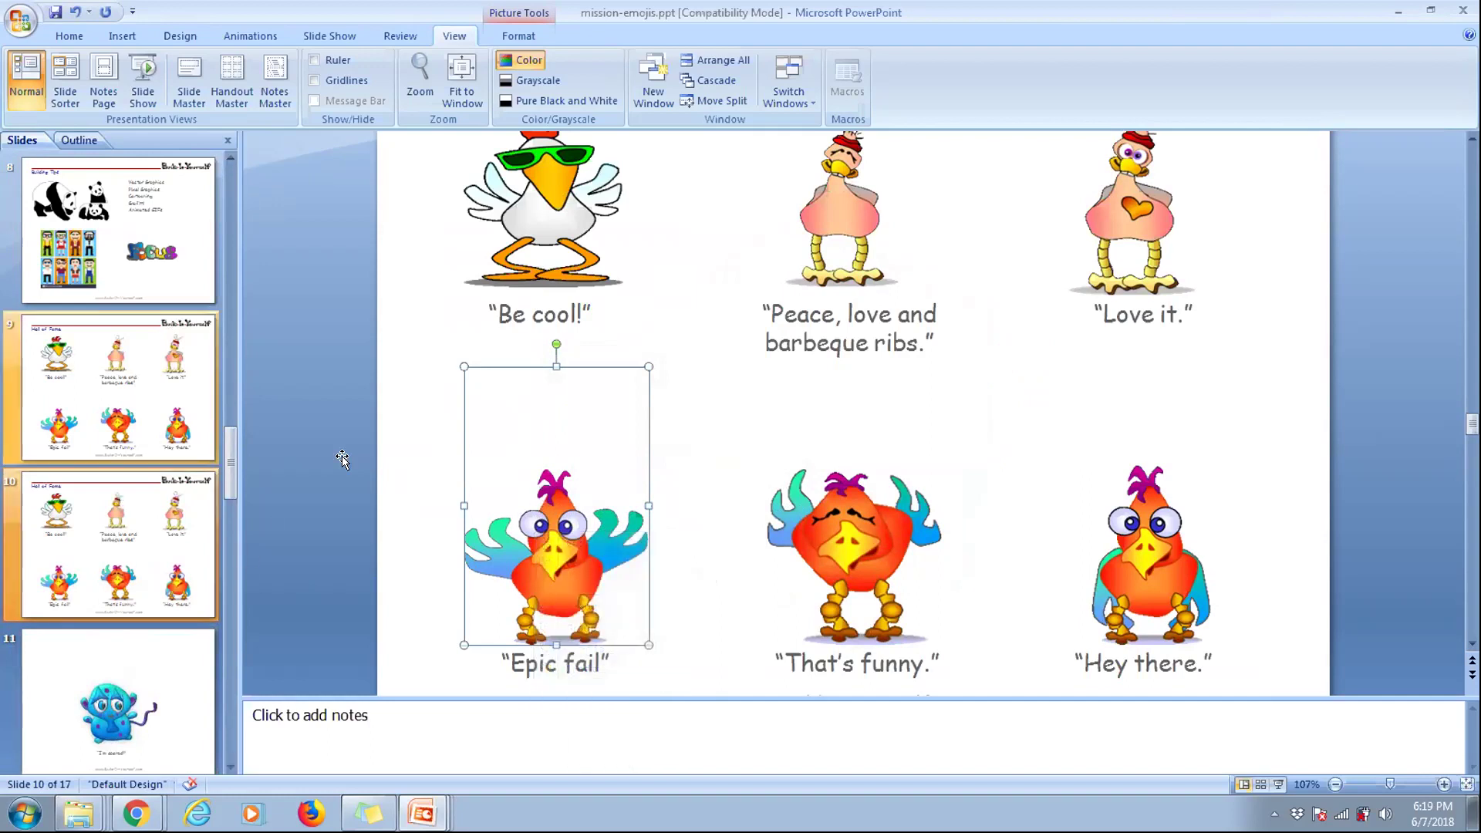
right_click(532, 187)
click(156, 464)
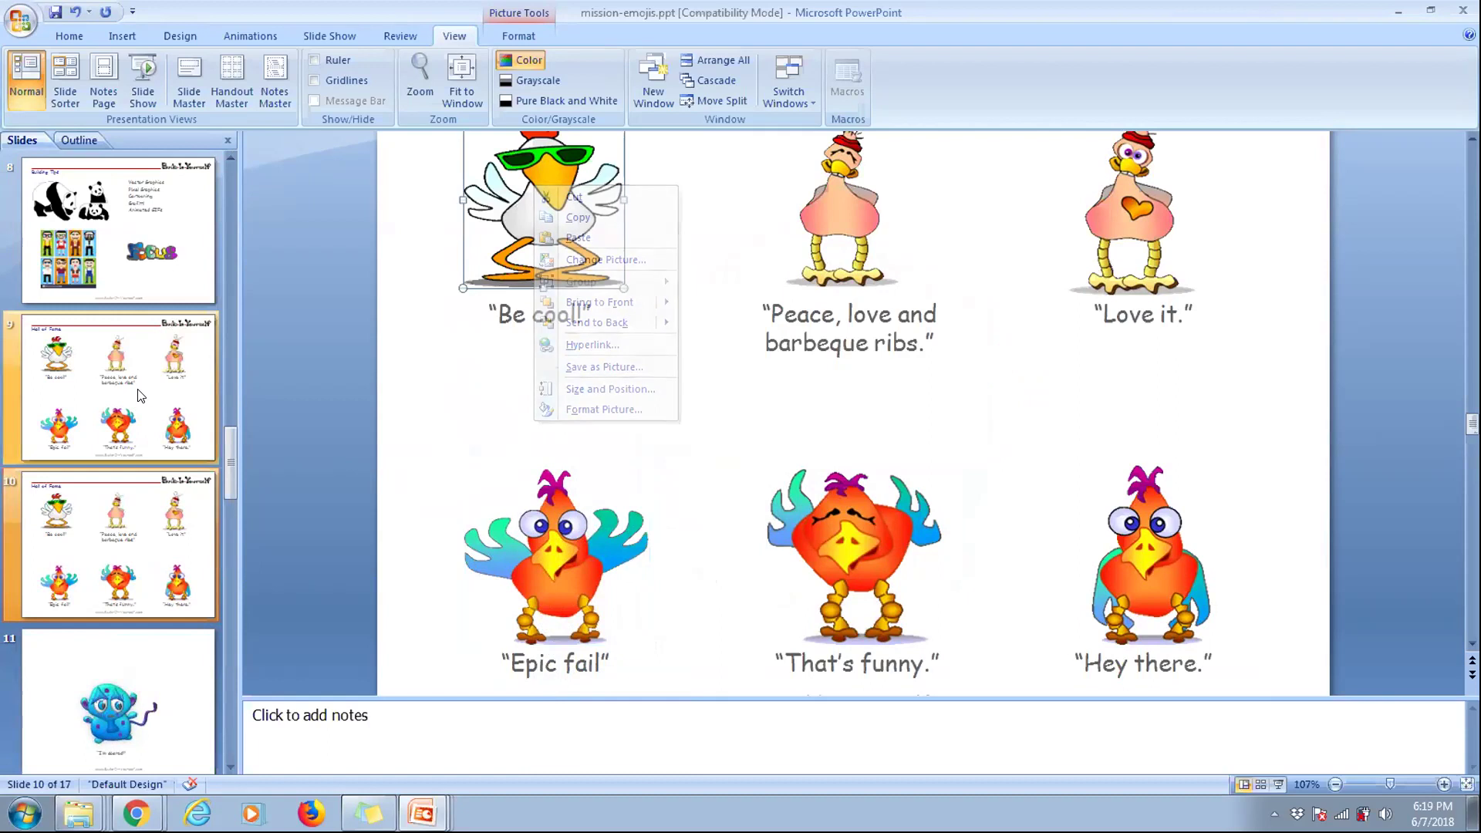
key(Delete)
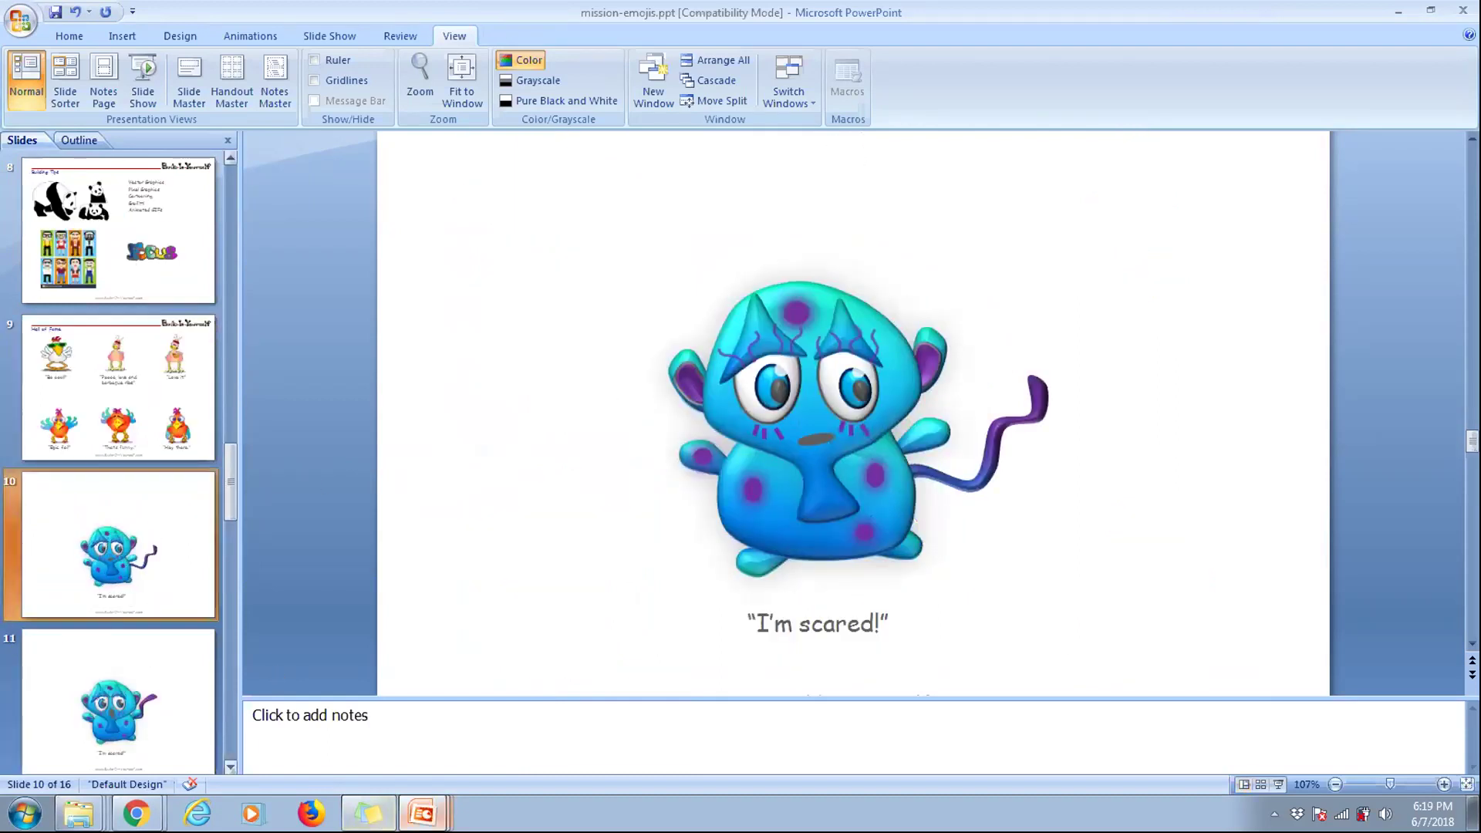
- Switch to the emoji presentation dated 05312018 and duplicate its first Scared Emoji slide
click(423, 813)
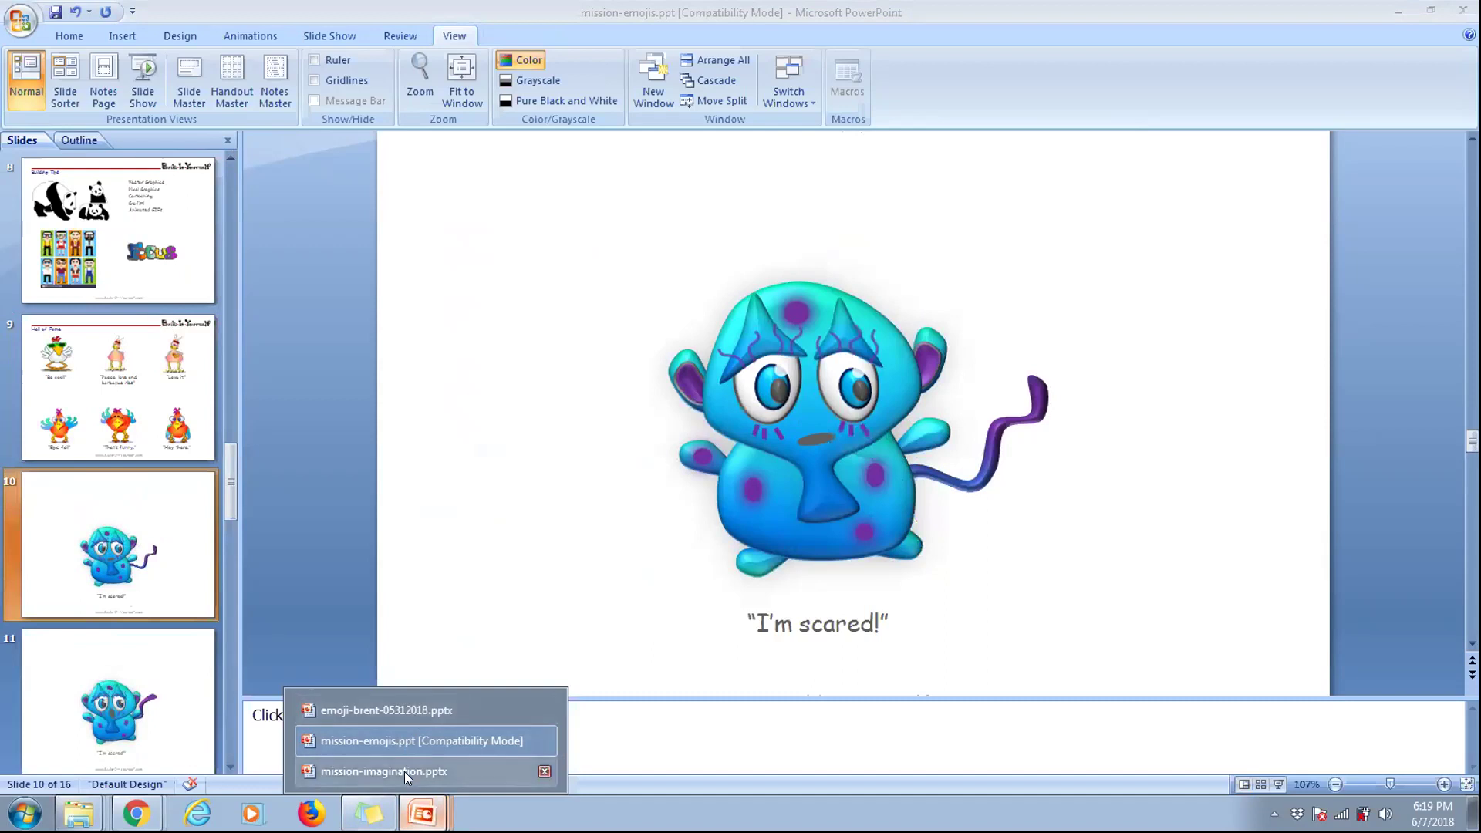
click(404, 771)
mouse_move(423, 813)
click(416, 709)
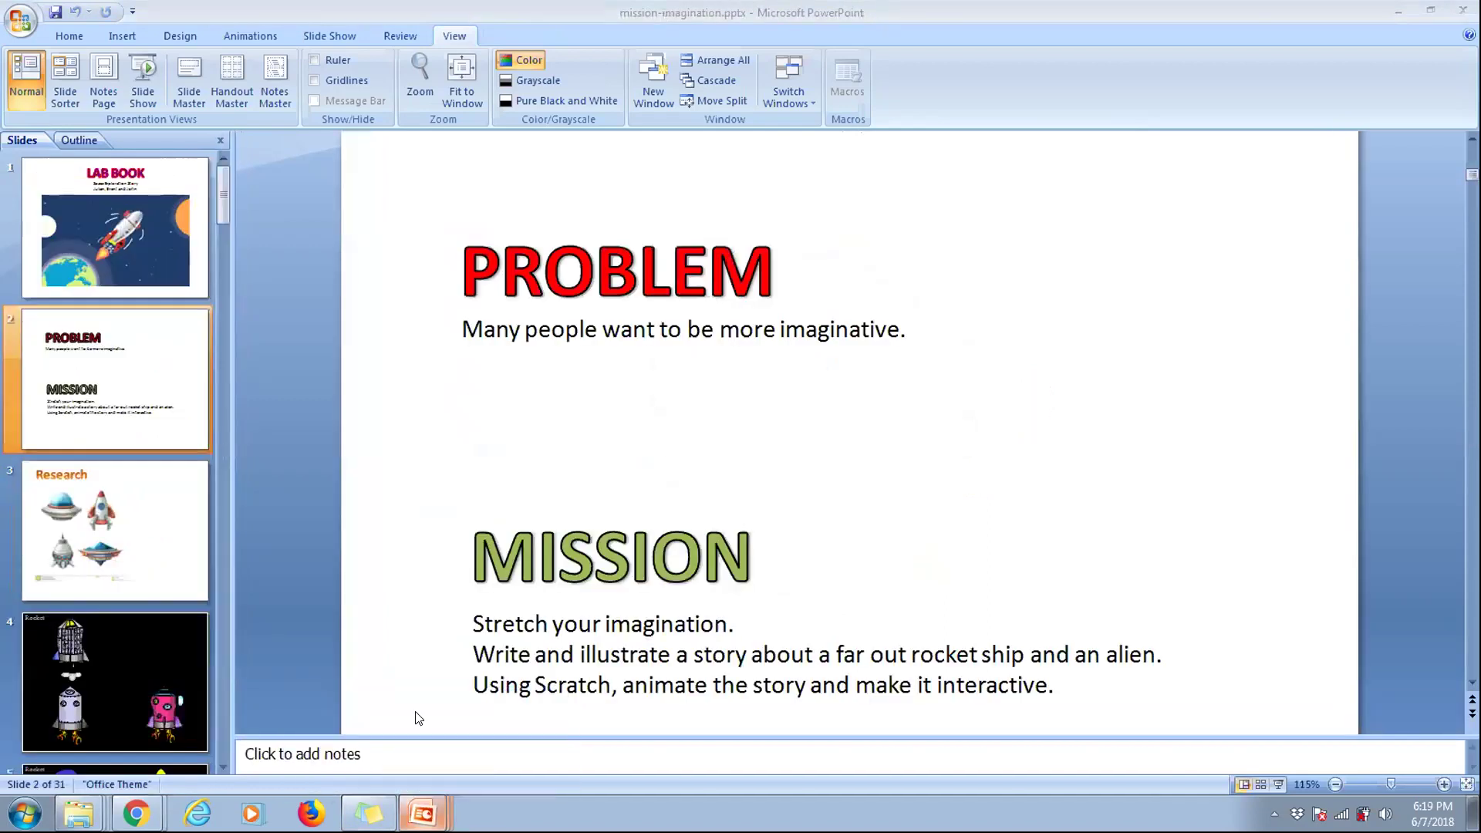
click(143, 370)
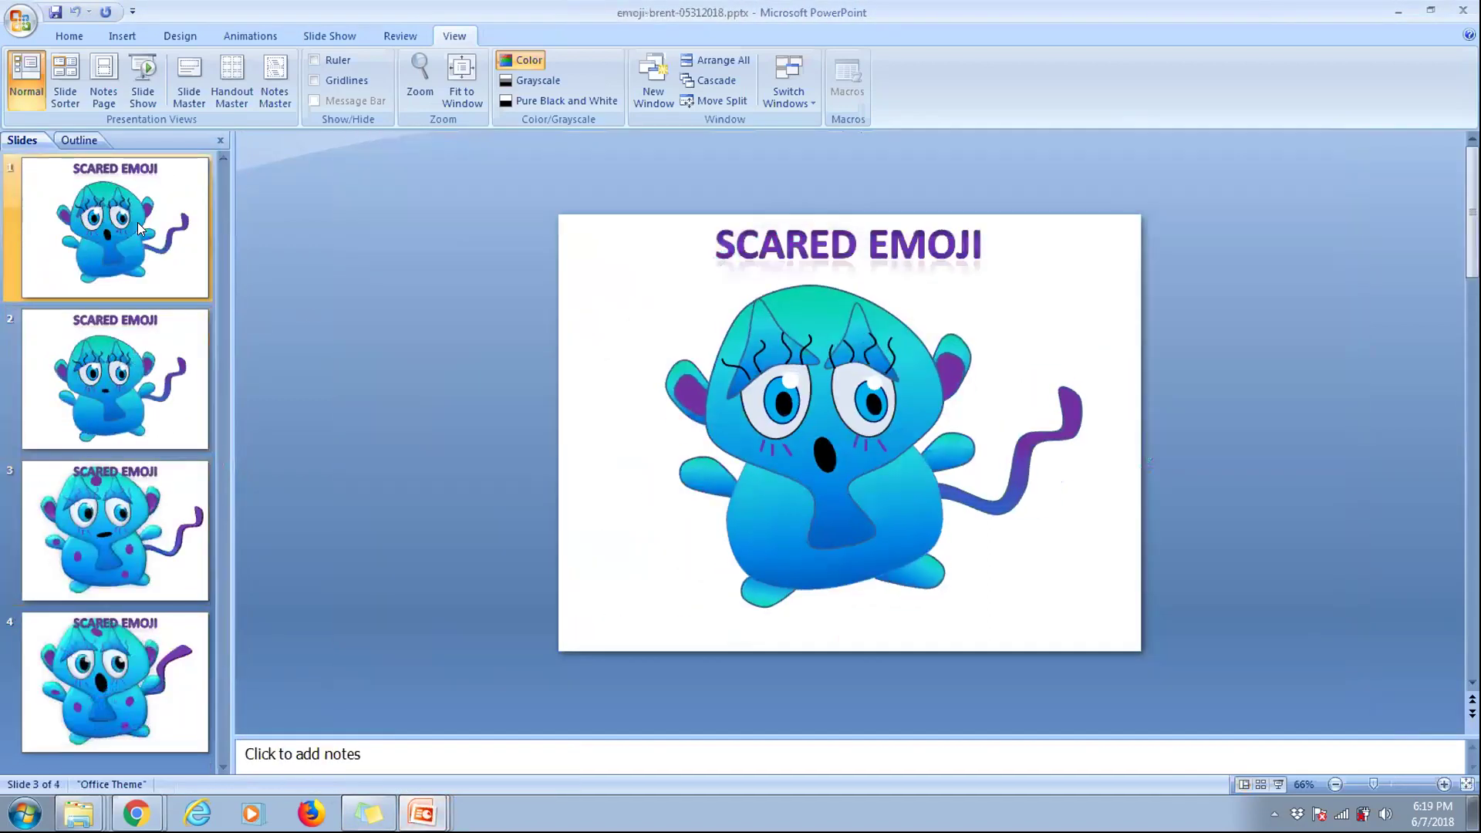
key(ctrl+d)
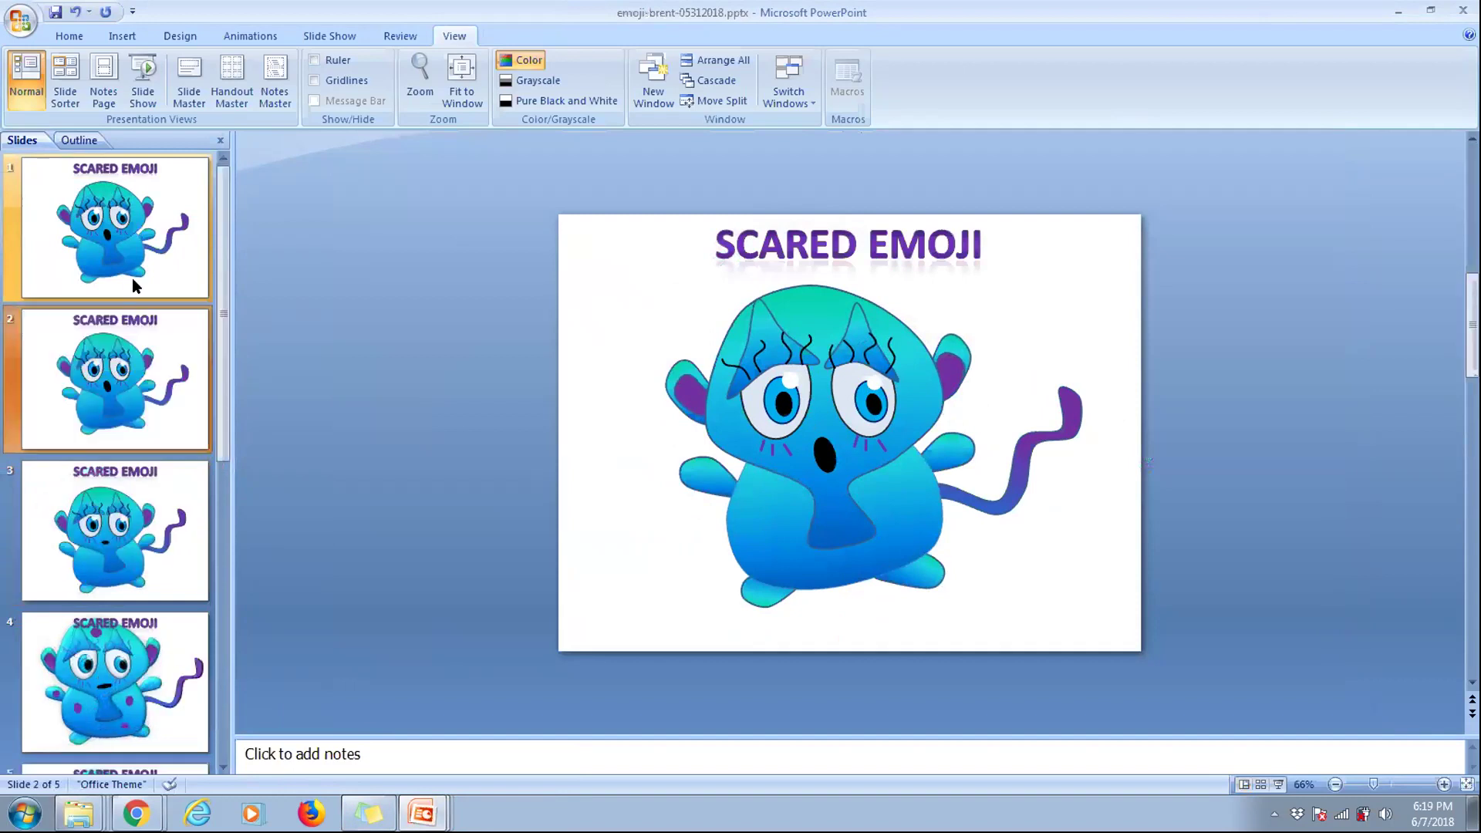
- Ungroup the blue monster drawing on the first Scared Emoji slide into its separate shapes
click(751, 436)
click(137, 651)
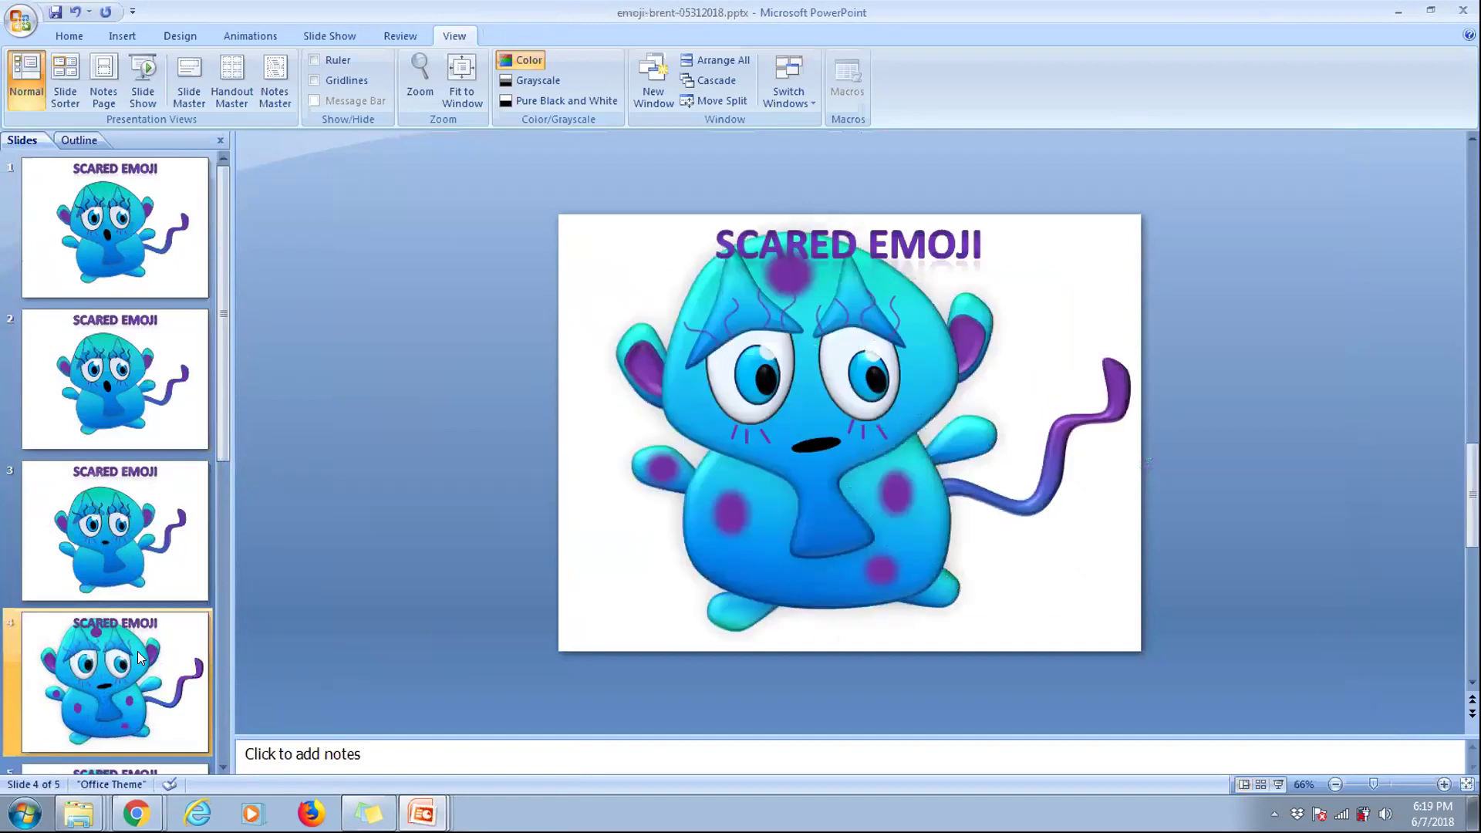
click(140, 232)
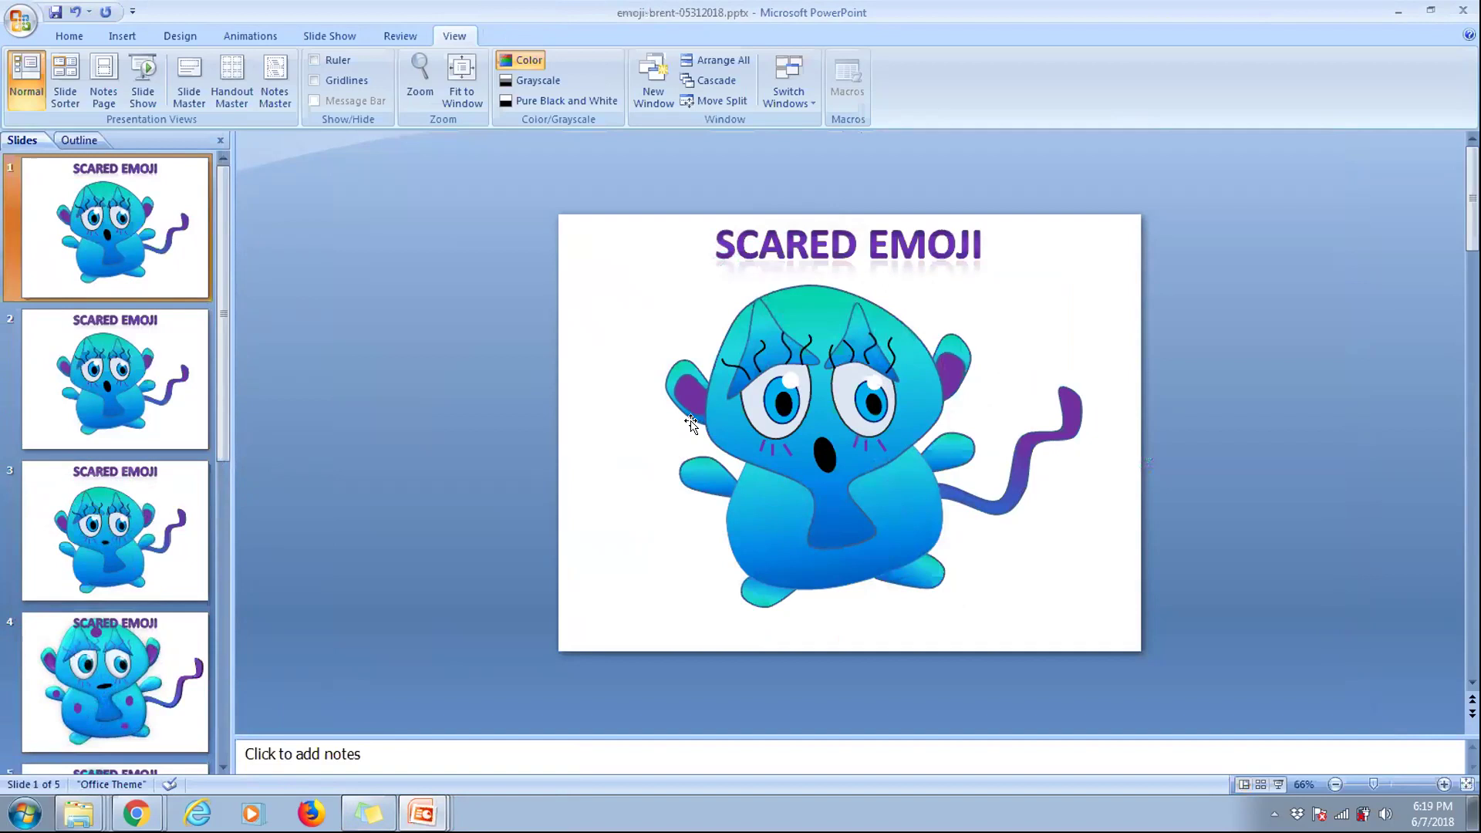
right_click(726, 439)
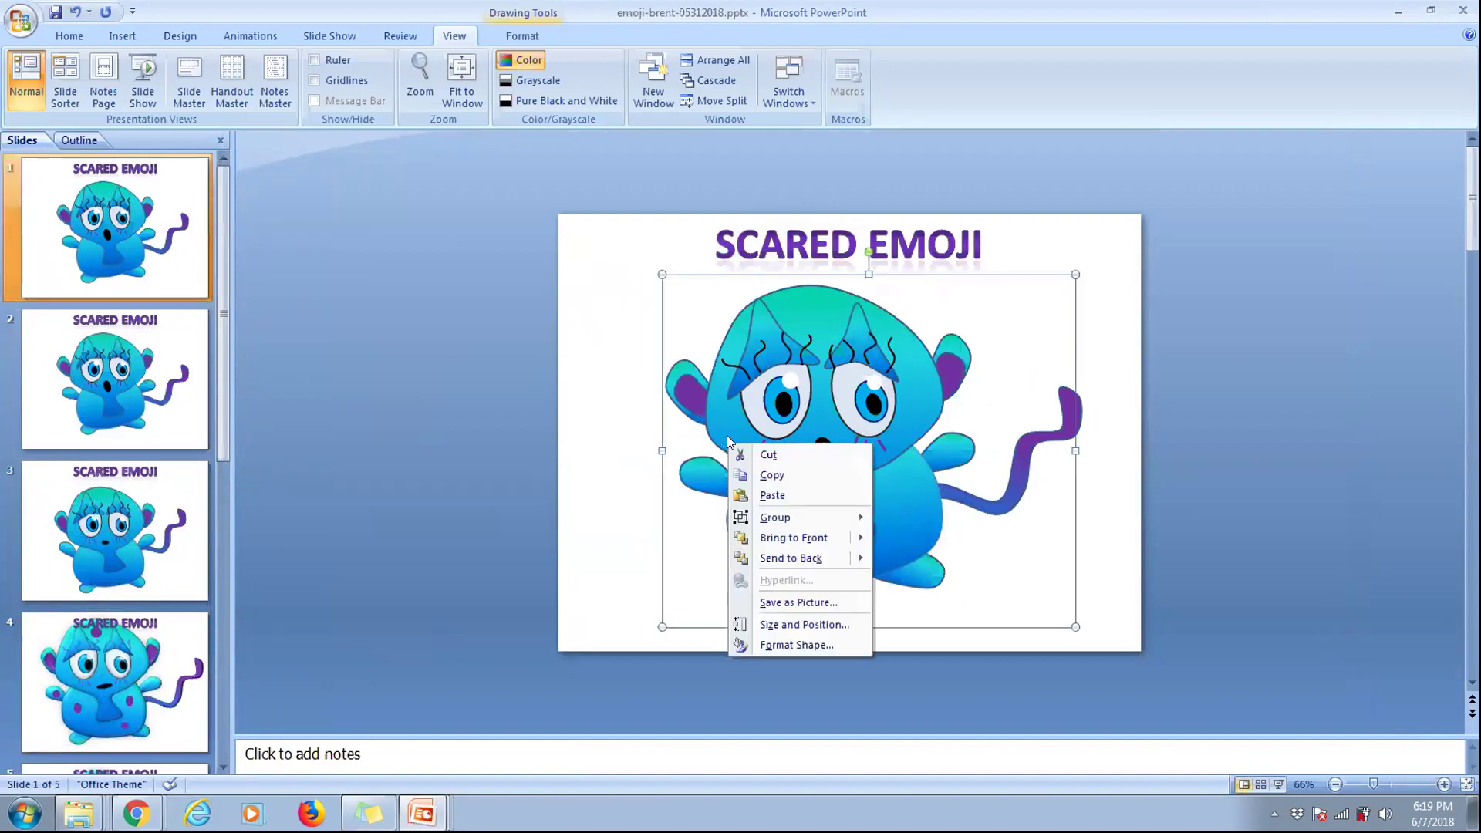
mouse_move(791, 518)
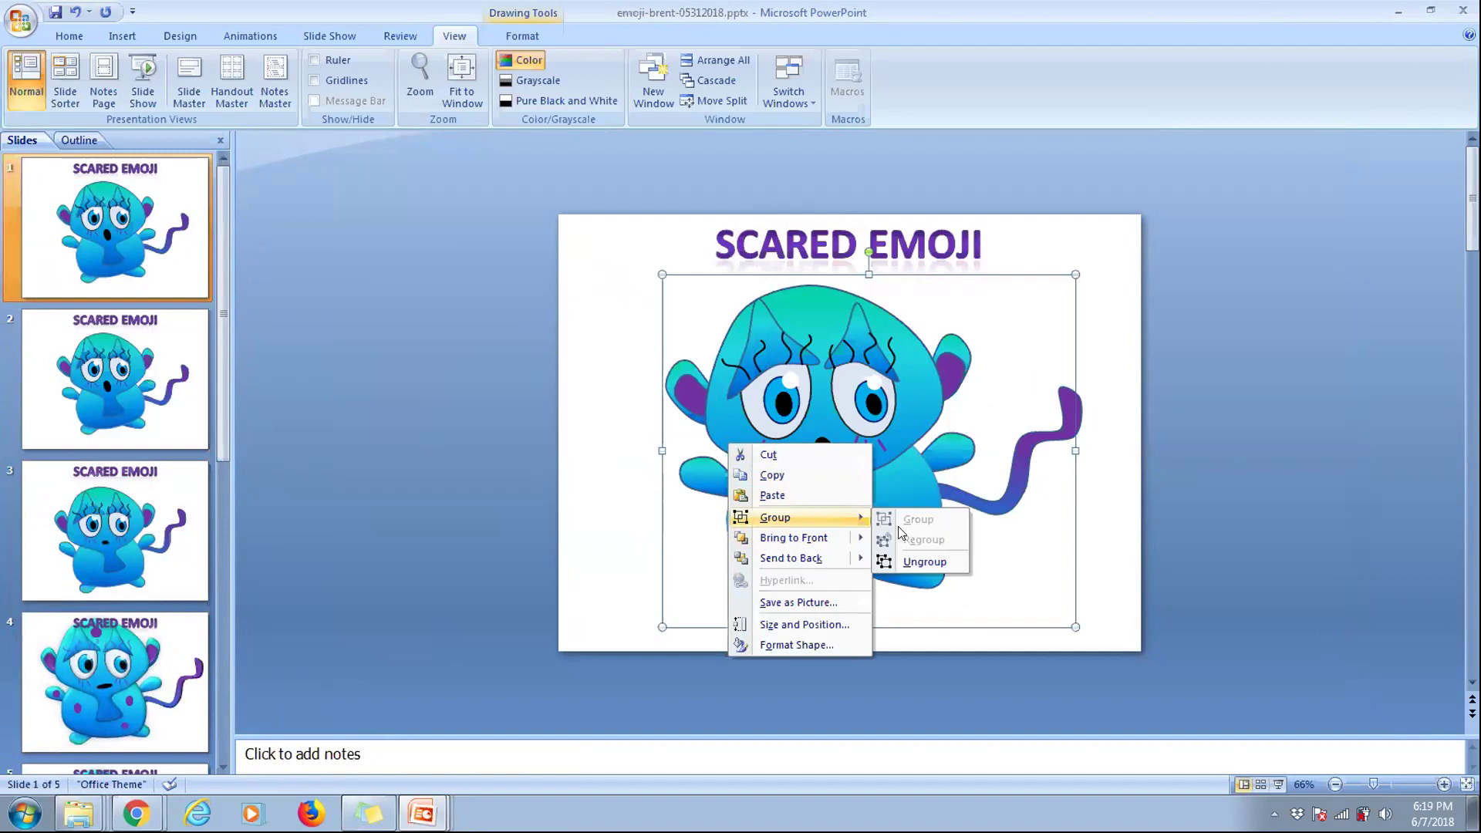
click(925, 562)
click(551, 335)
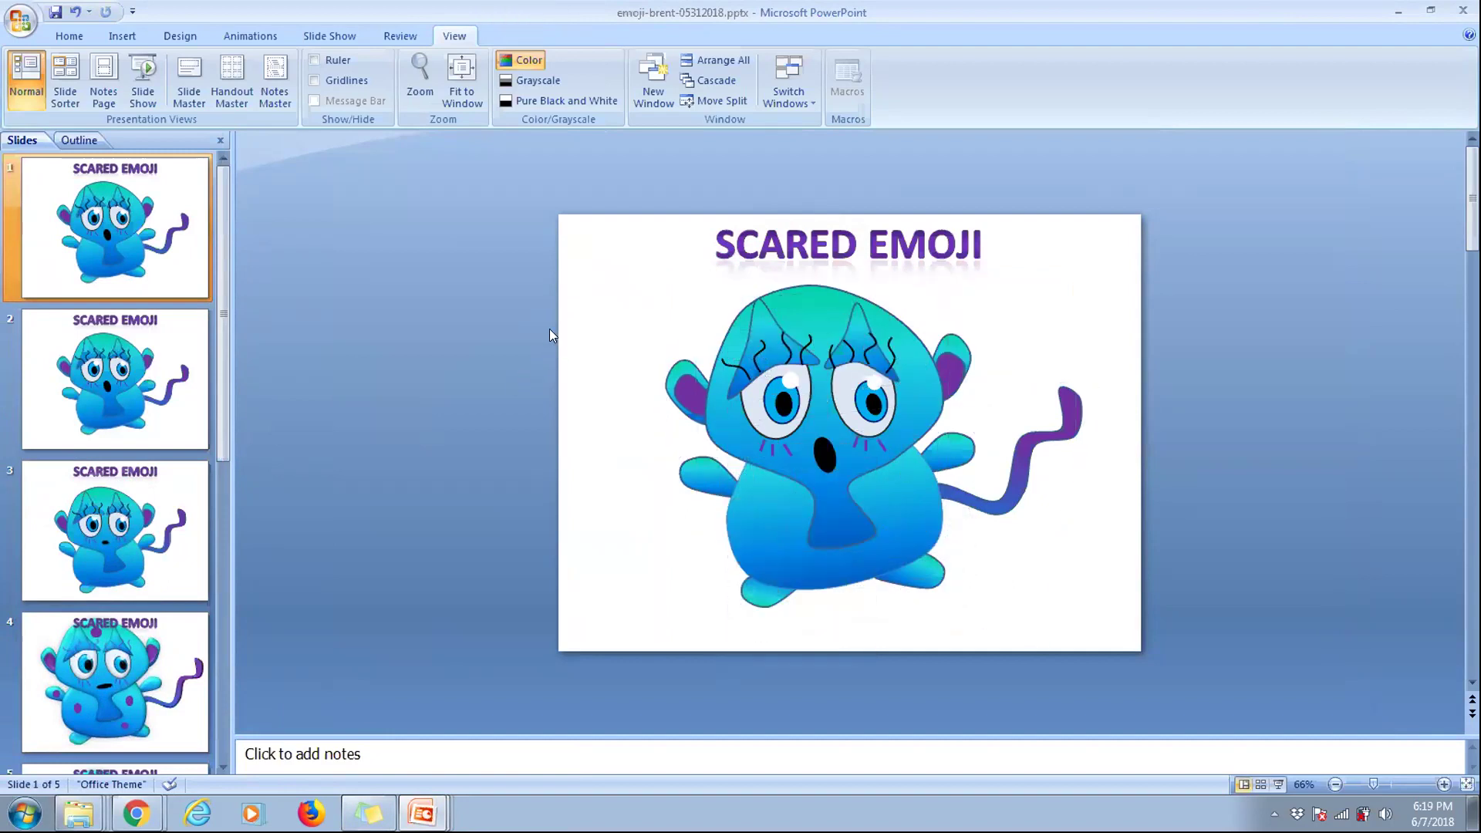
- Open the 3-D format settings for the monster's head shape and move the dialog clear of the drawing
right_click(722, 438)
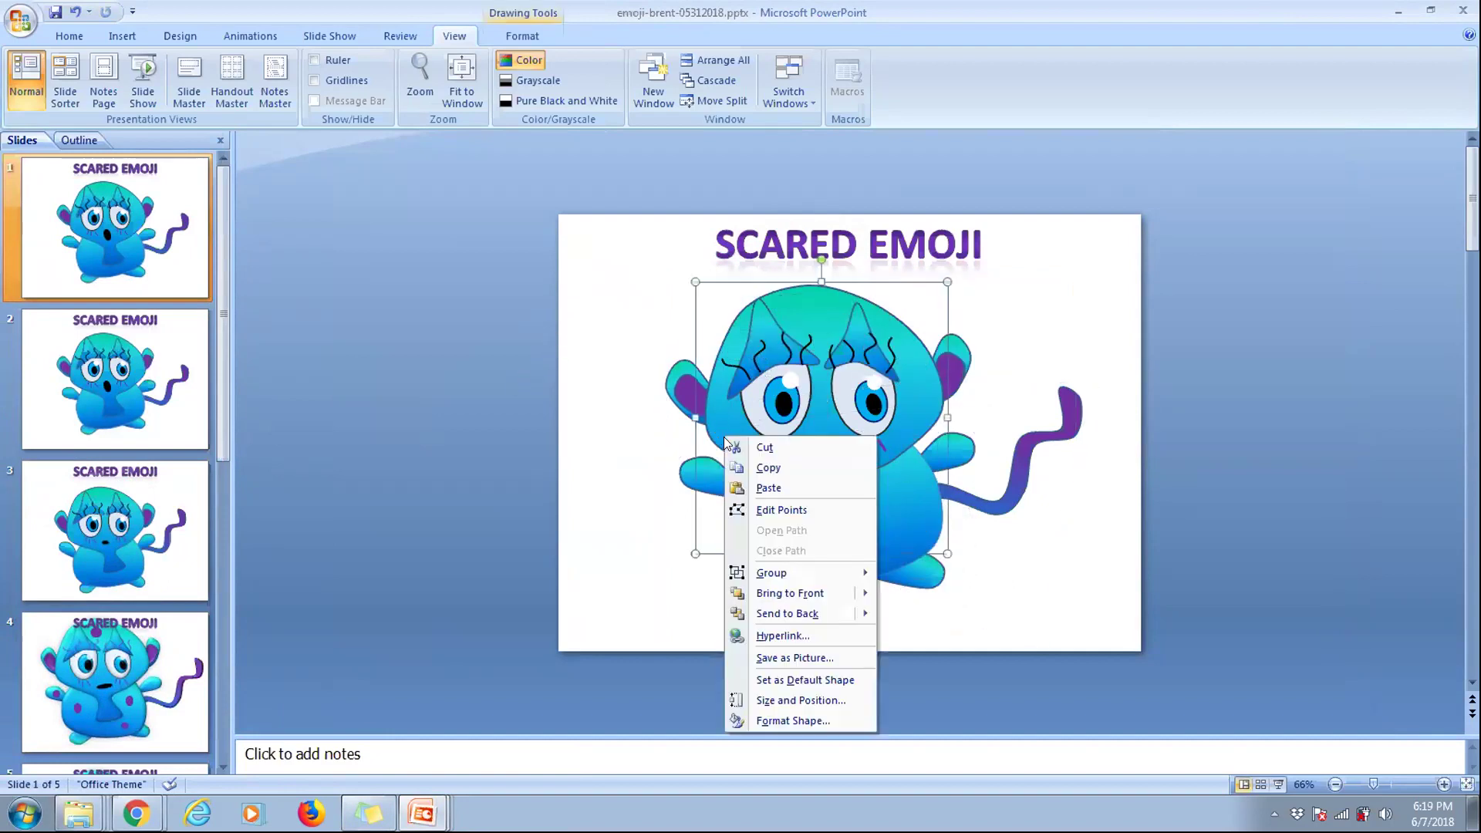
click(777, 720)
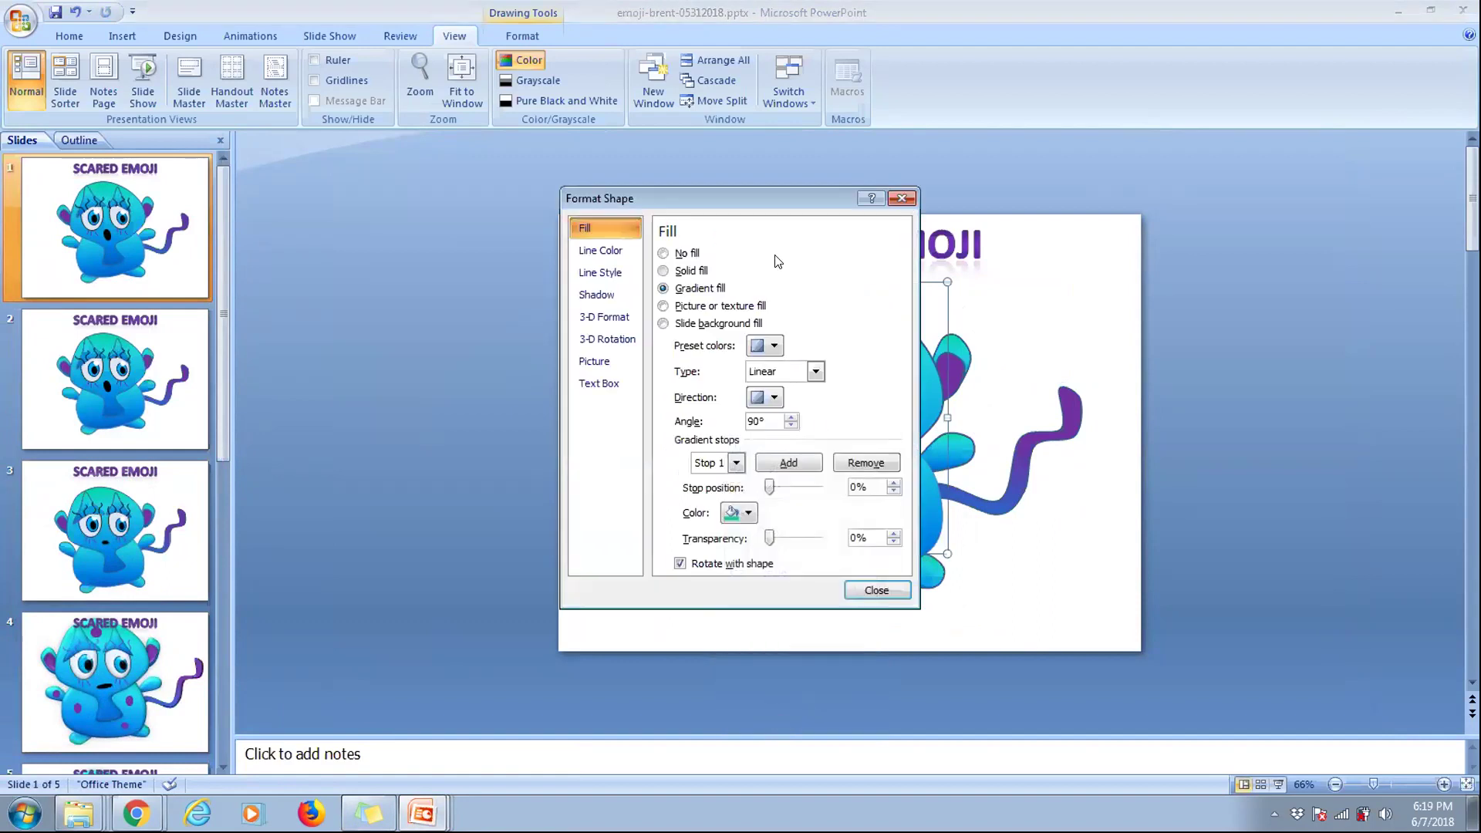
drag(748, 202, 417, 198)
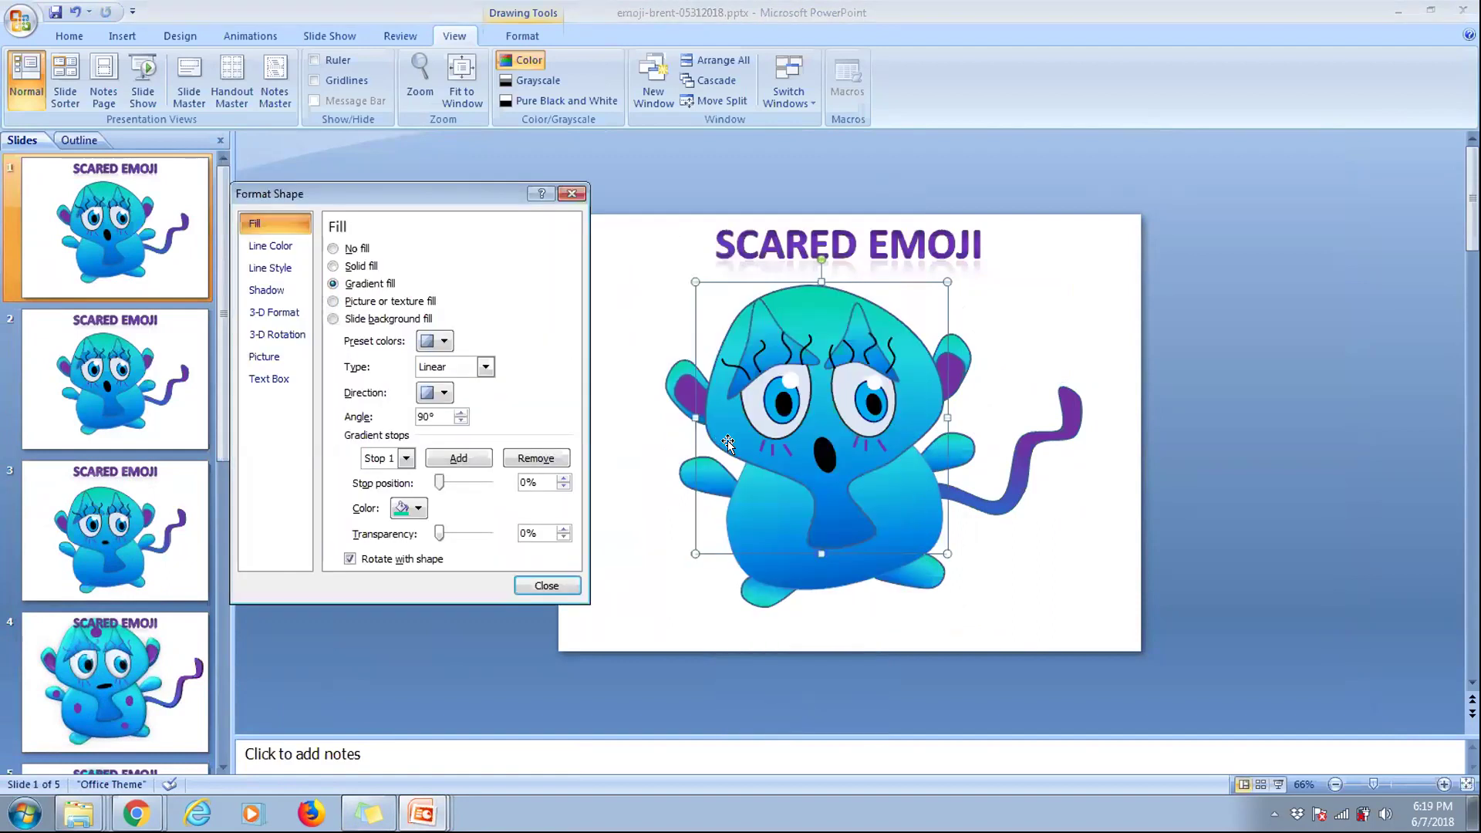
right_click(728, 443)
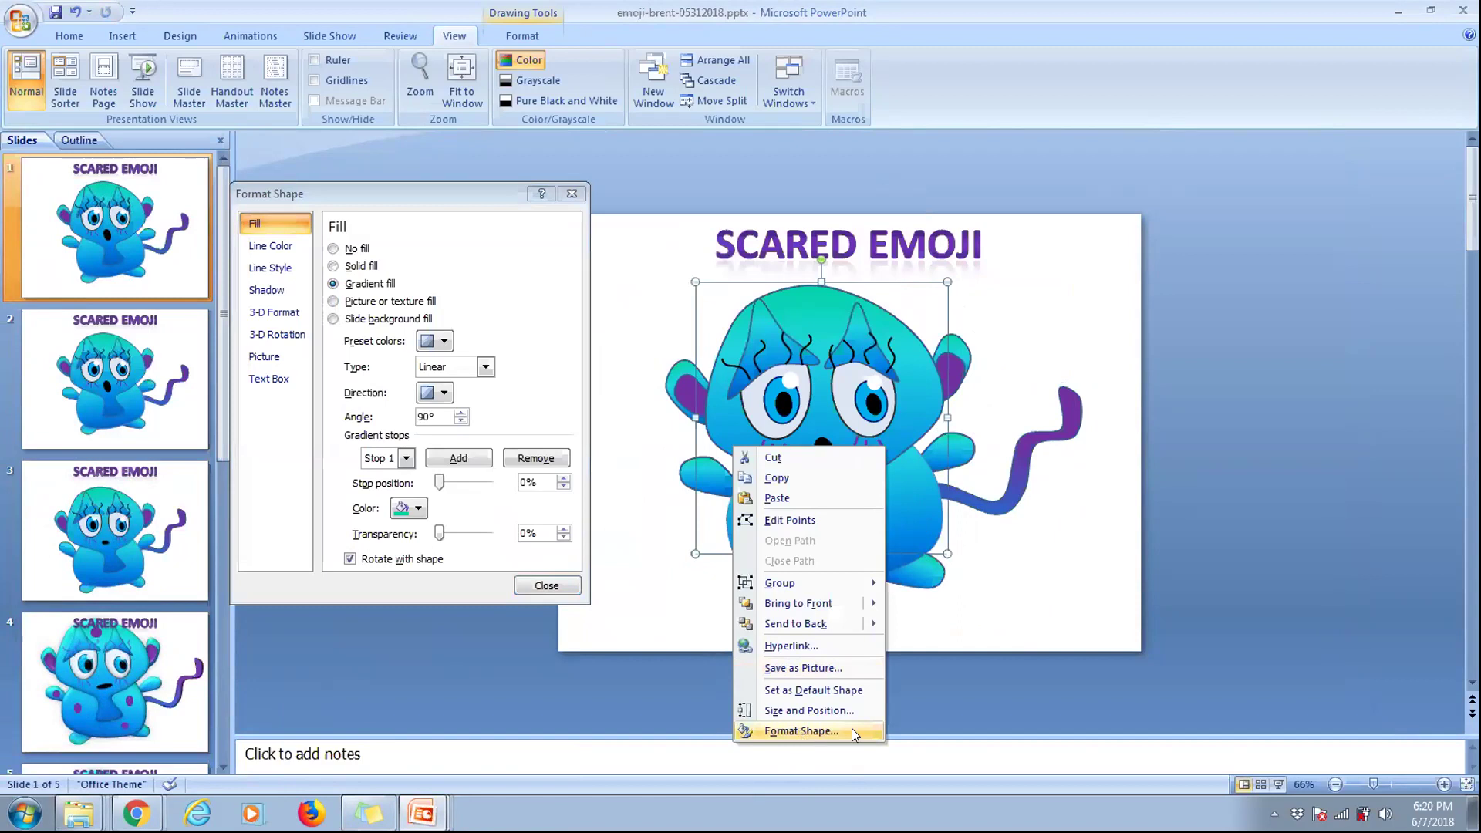
click(345, 200)
drag(345, 199, 344, 230)
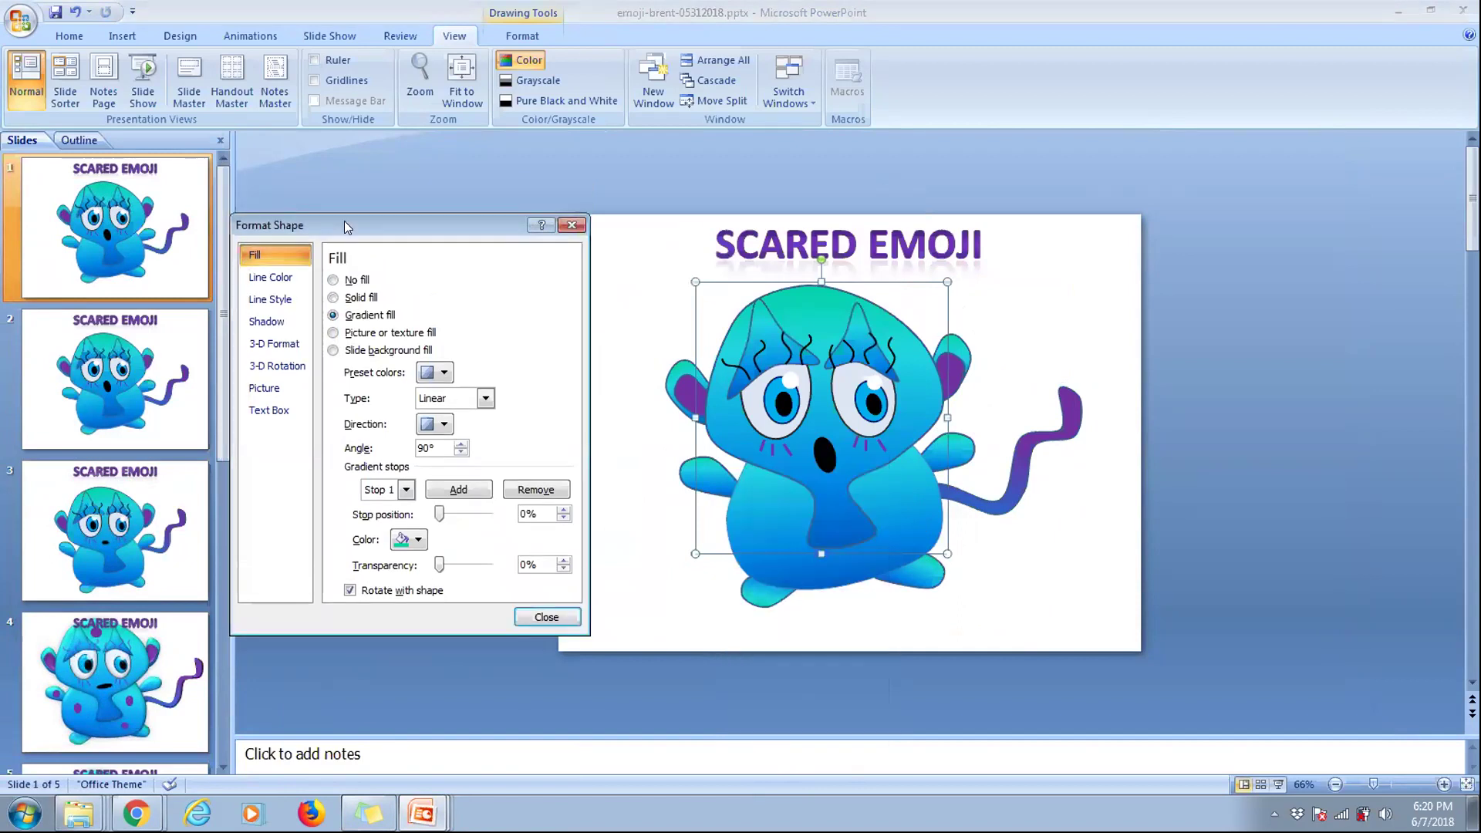
click(272, 344)
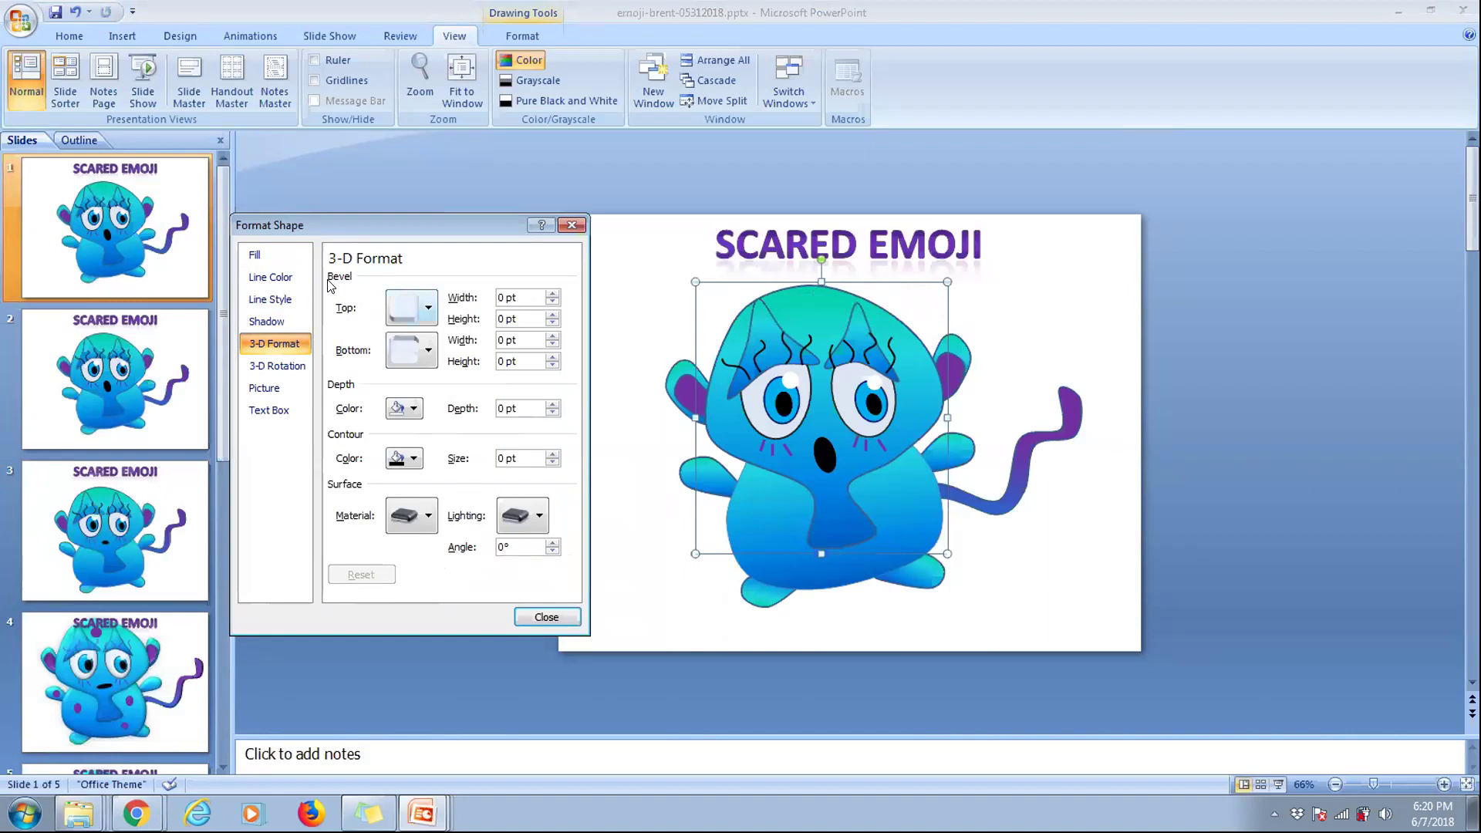
- Apply the first bevel preset as the top bevel of the monster's head
click(391, 312)
click(431, 303)
click(422, 304)
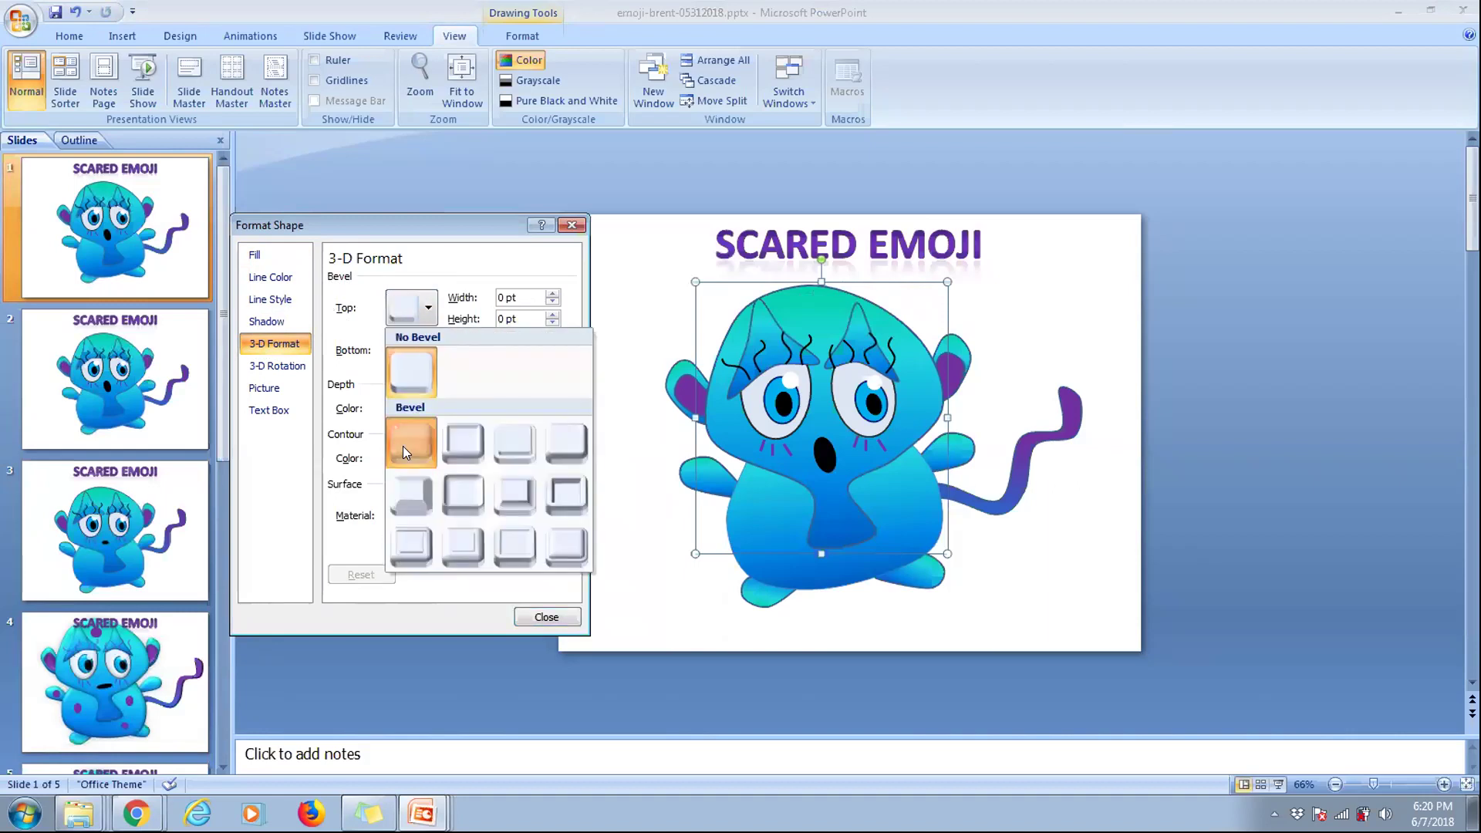
click(402, 446)
click(428, 311)
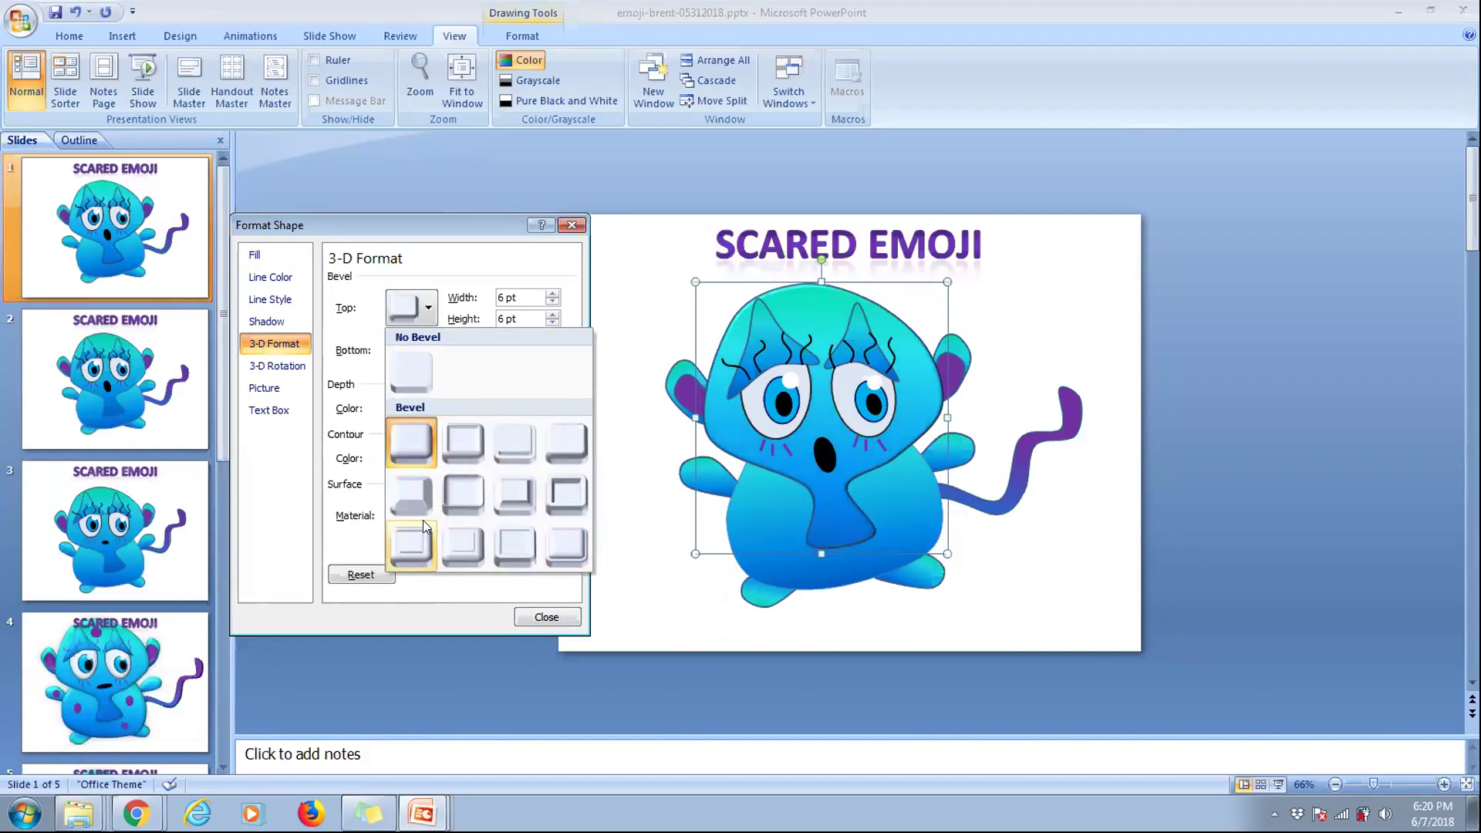
click(406, 443)
- Set the head's top bevel to 47 pt wide and 24.5 pt high, and deselect the shape
click(552, 294)
click(552, 294)
click(553, 294)
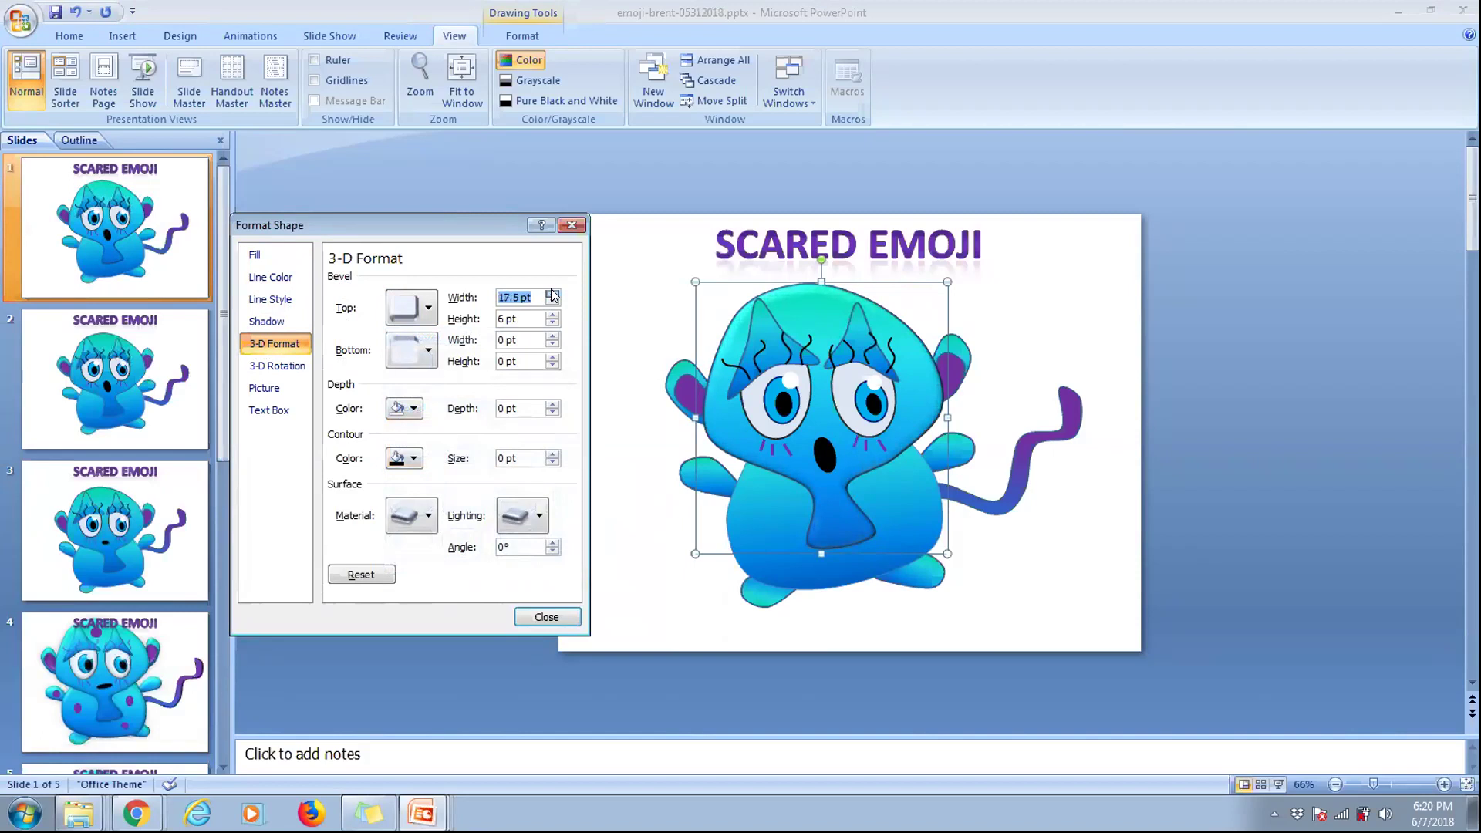
click(552, 315)
click(552, 314)
click(552, 315)
click(553, 315)
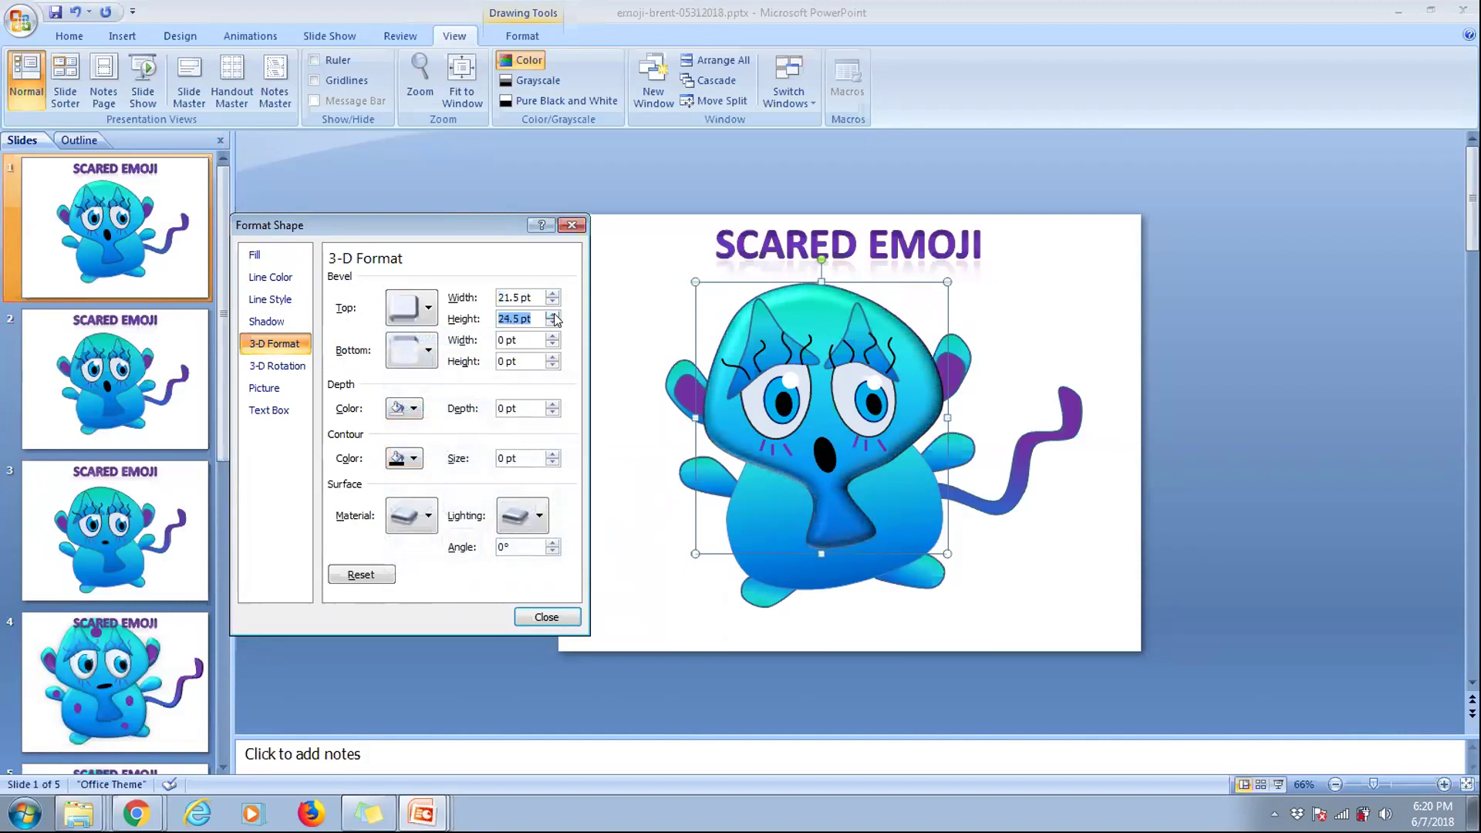
click(552, 294)
click(552, 294)
click(553, 294)
click(552, 294)
click(552, 294)
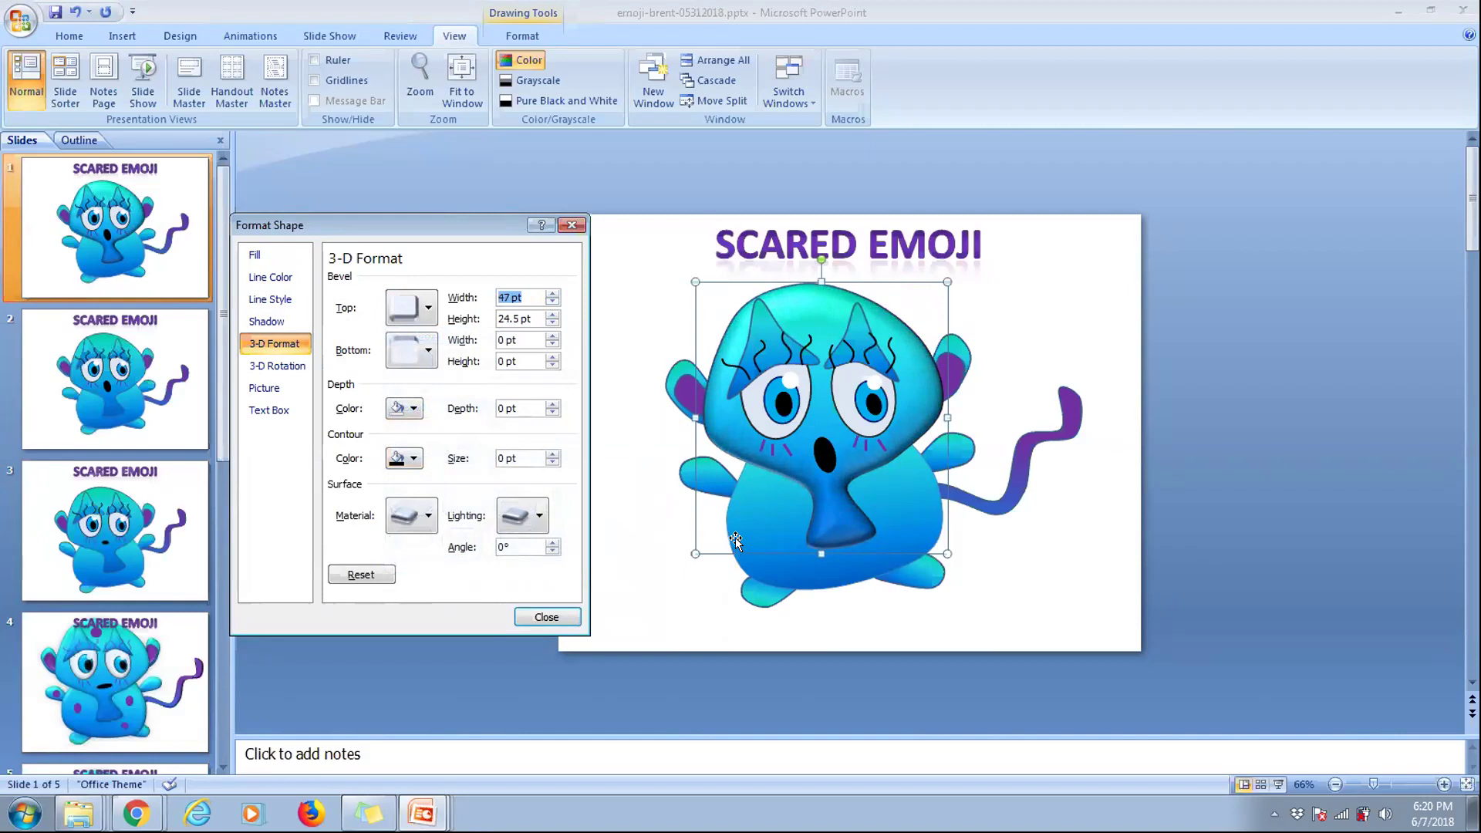
click(625, 571)
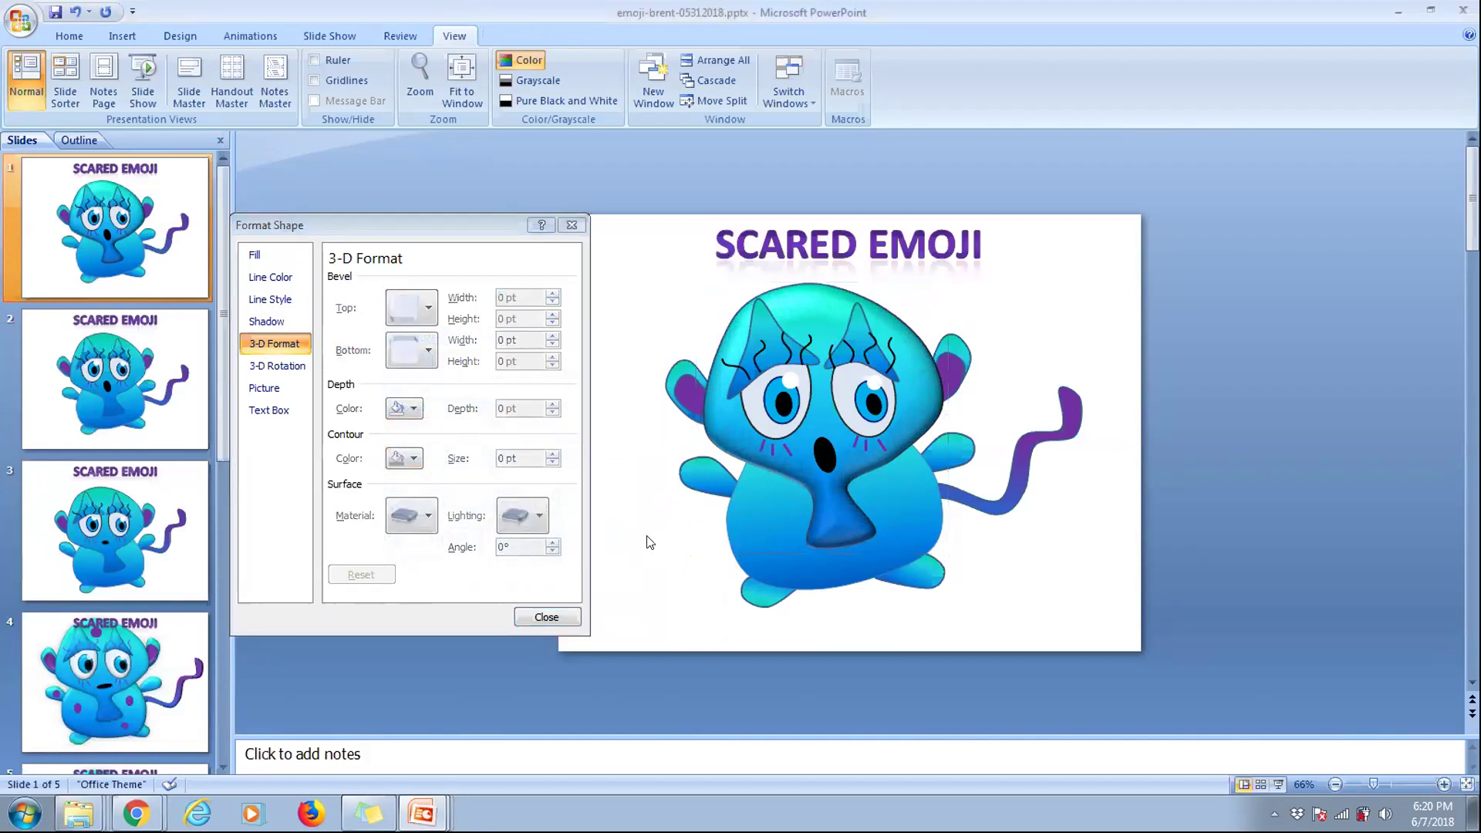
- Give the monster's body shape the first top bevel preset with a width of 9 pt
click(748, 490)
click(425, 308)
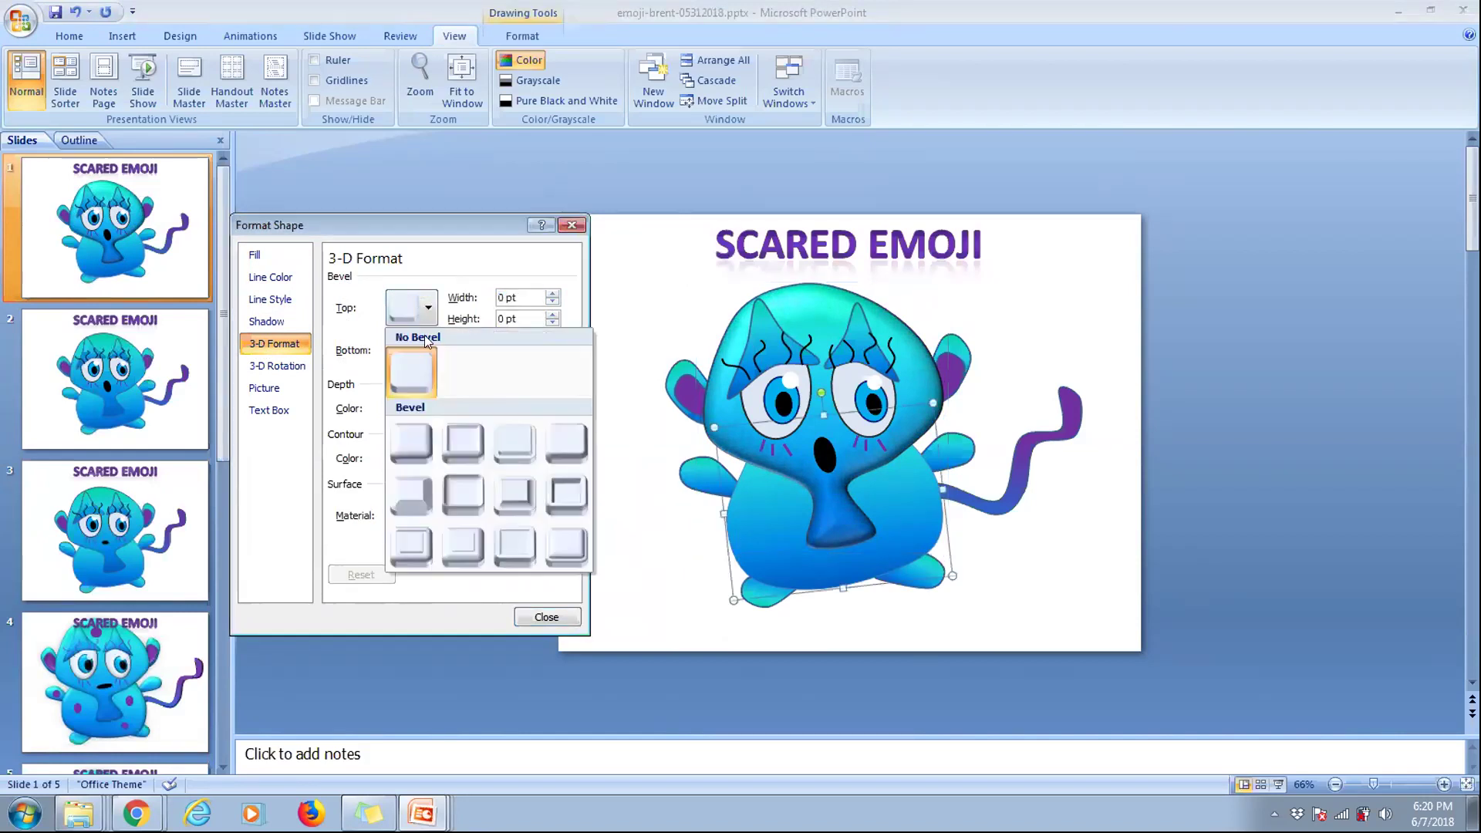
click(403, 427)
click(553, 294)
click(553, 294)
- Edit the points of the body shape and close its open path
right_click(746, 554)
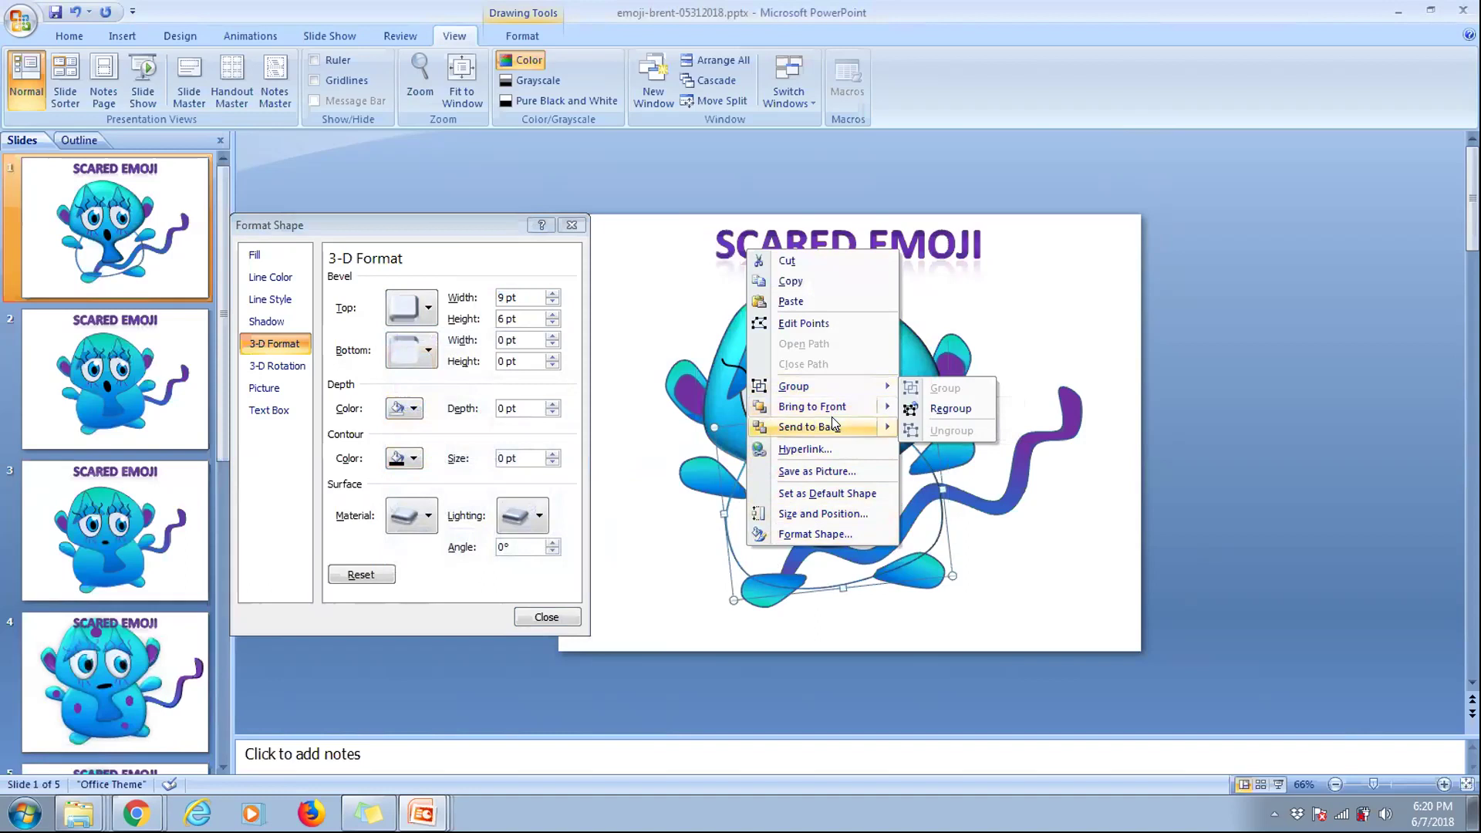
click(806, 324)
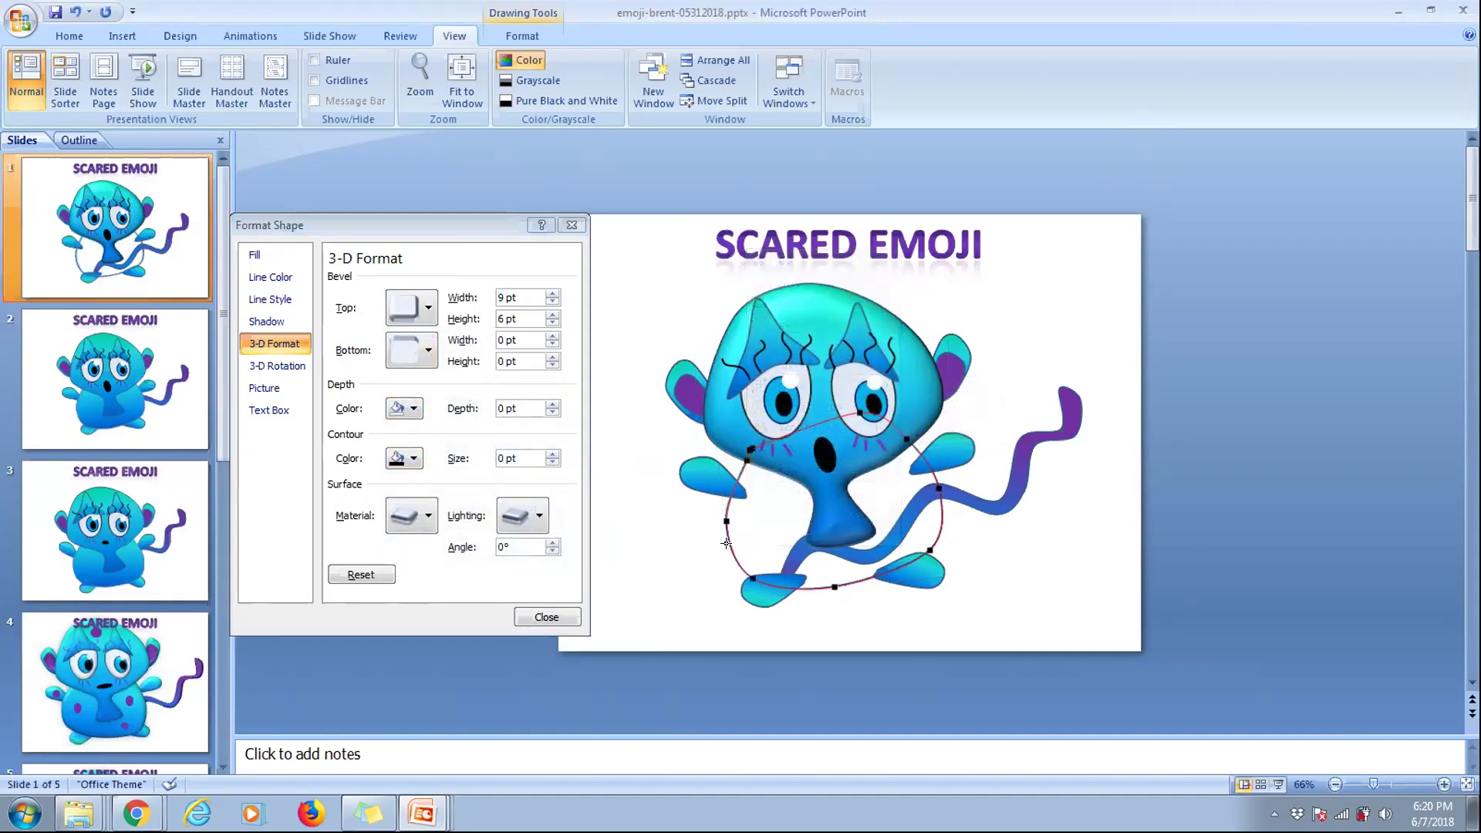
right_click(728, 544)
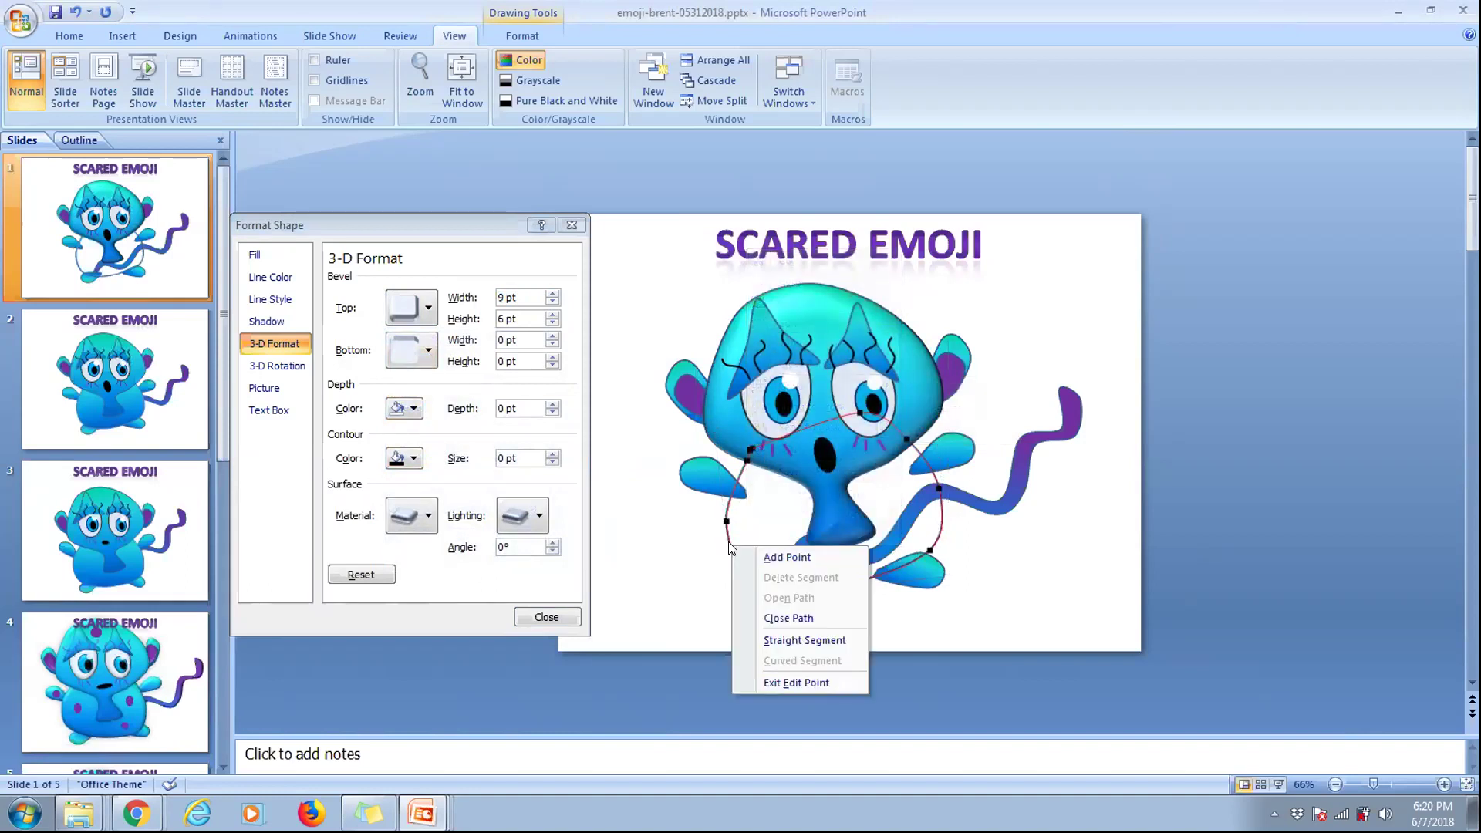
click(792, 620)
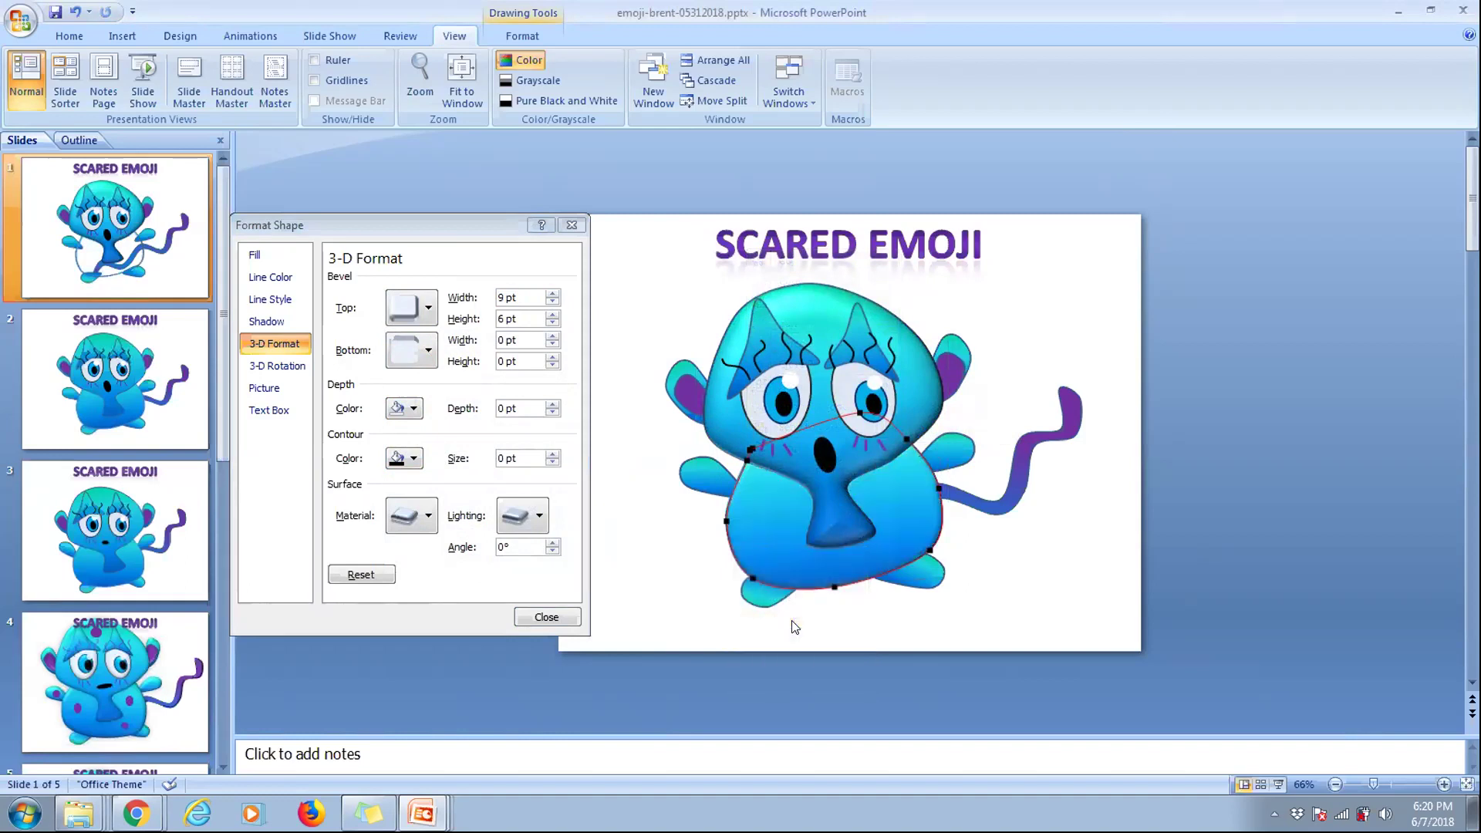
- Set the body's top bevel to 32.5 pt wide and 18.5 pt high, and deselect the shape
right_click(770, 512)
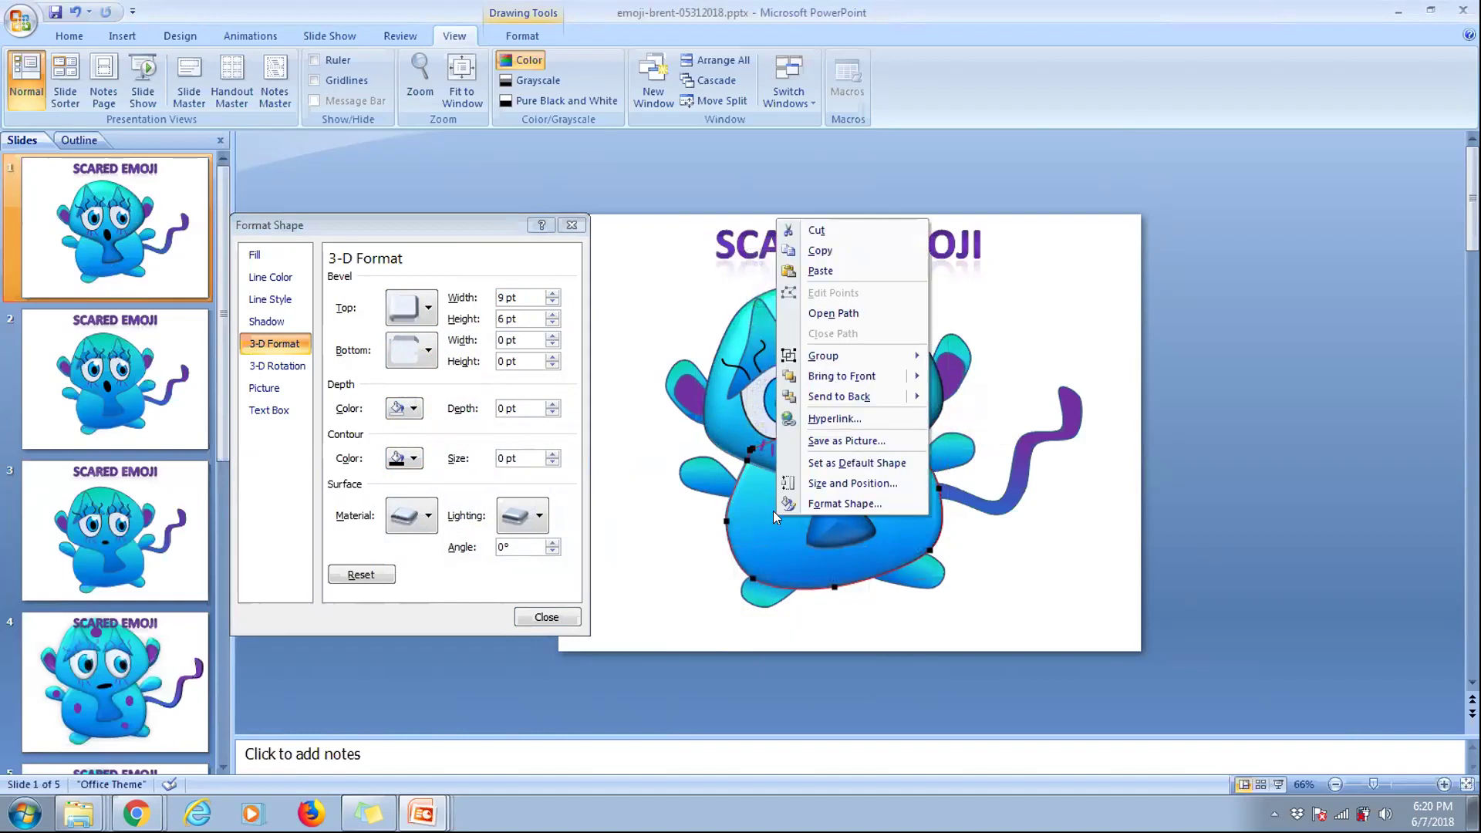
click(841, 503)
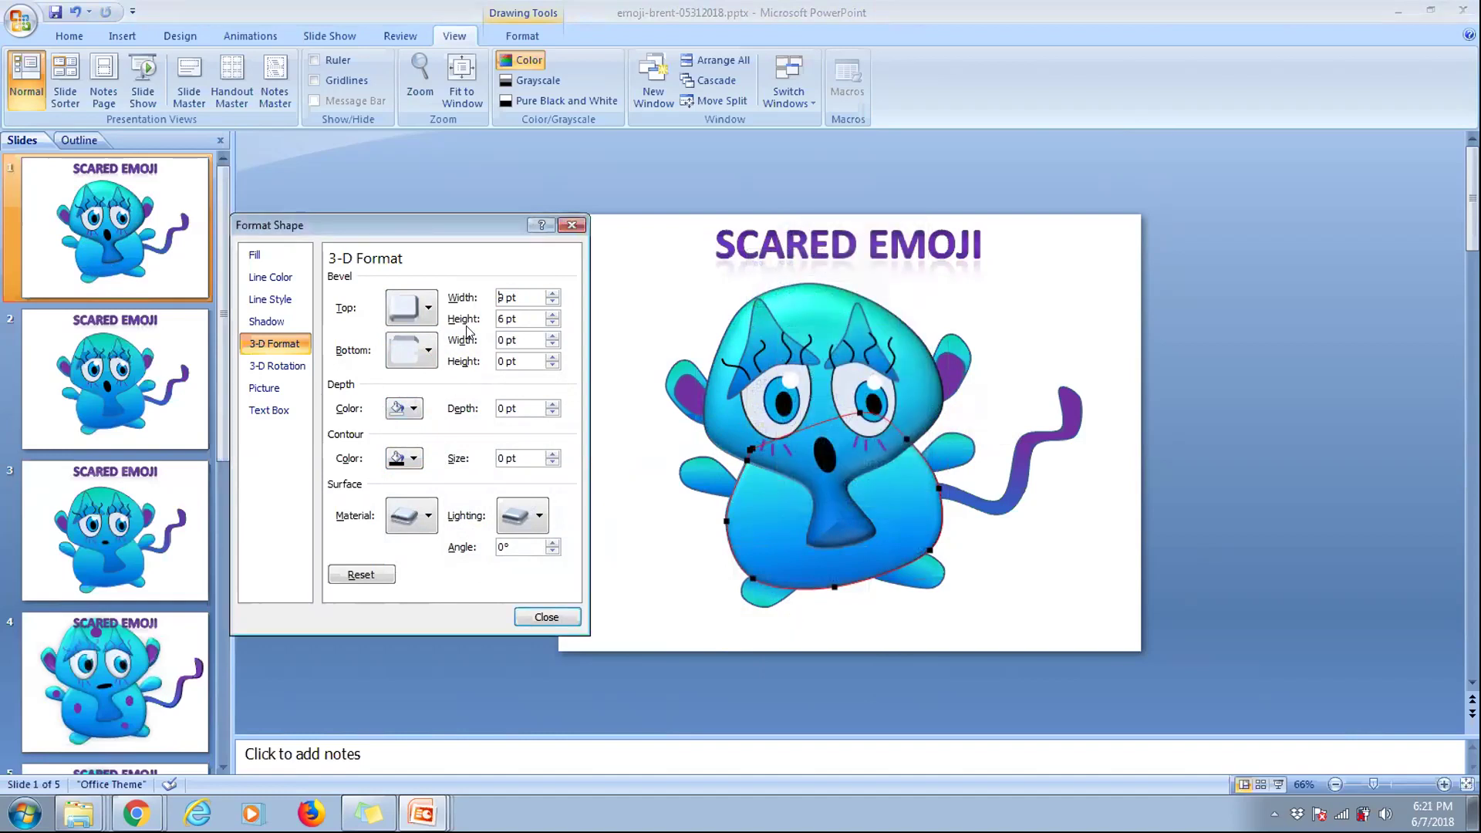
click(552, 294)
click(553, 294)
click(553, 294)
click(553, 294)
click(553, 315)
click(553, 315)
click(552, 314)
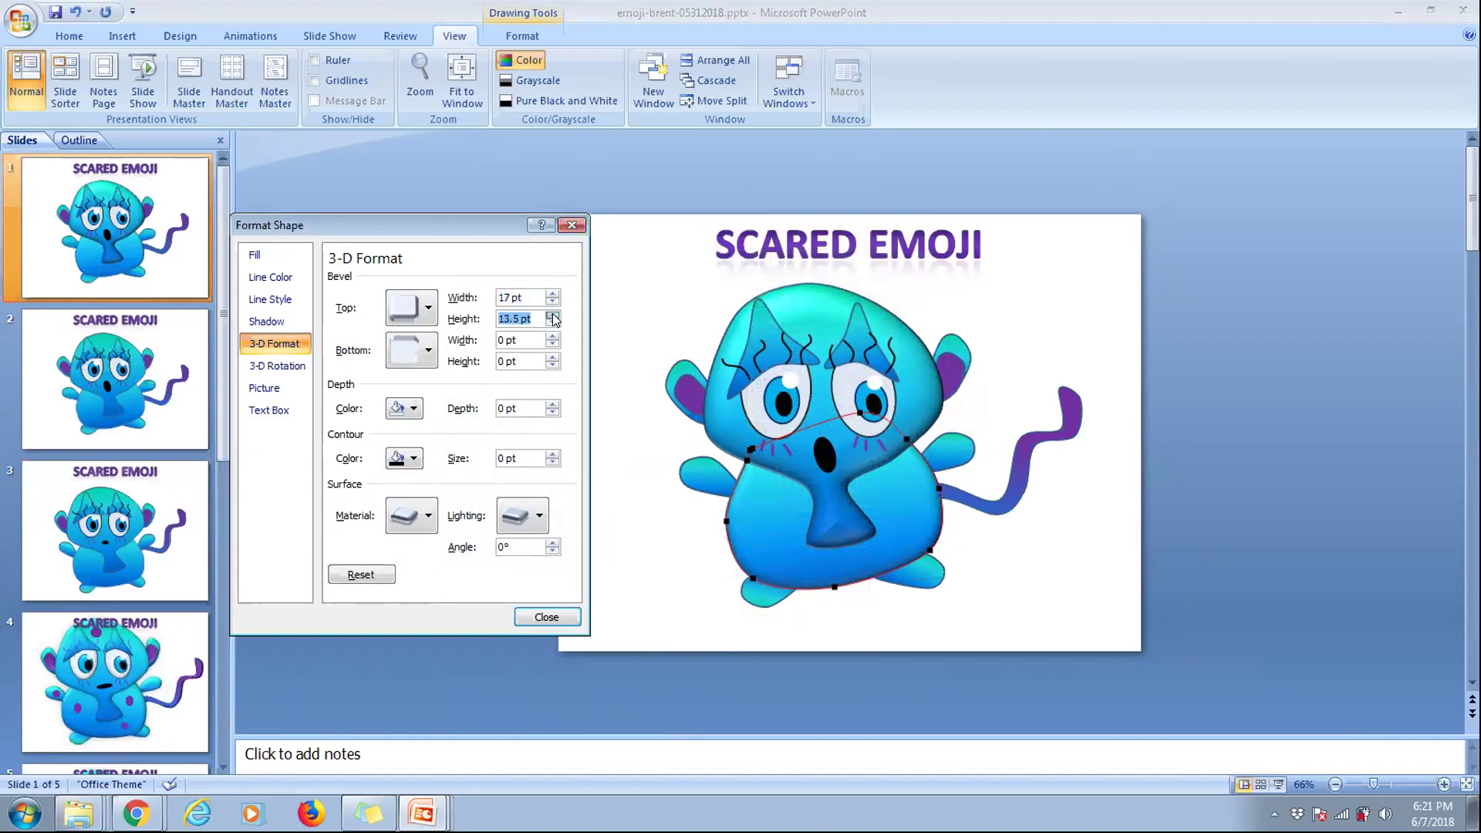
click(552, 315)
click(552, 294)
click(553, 294)
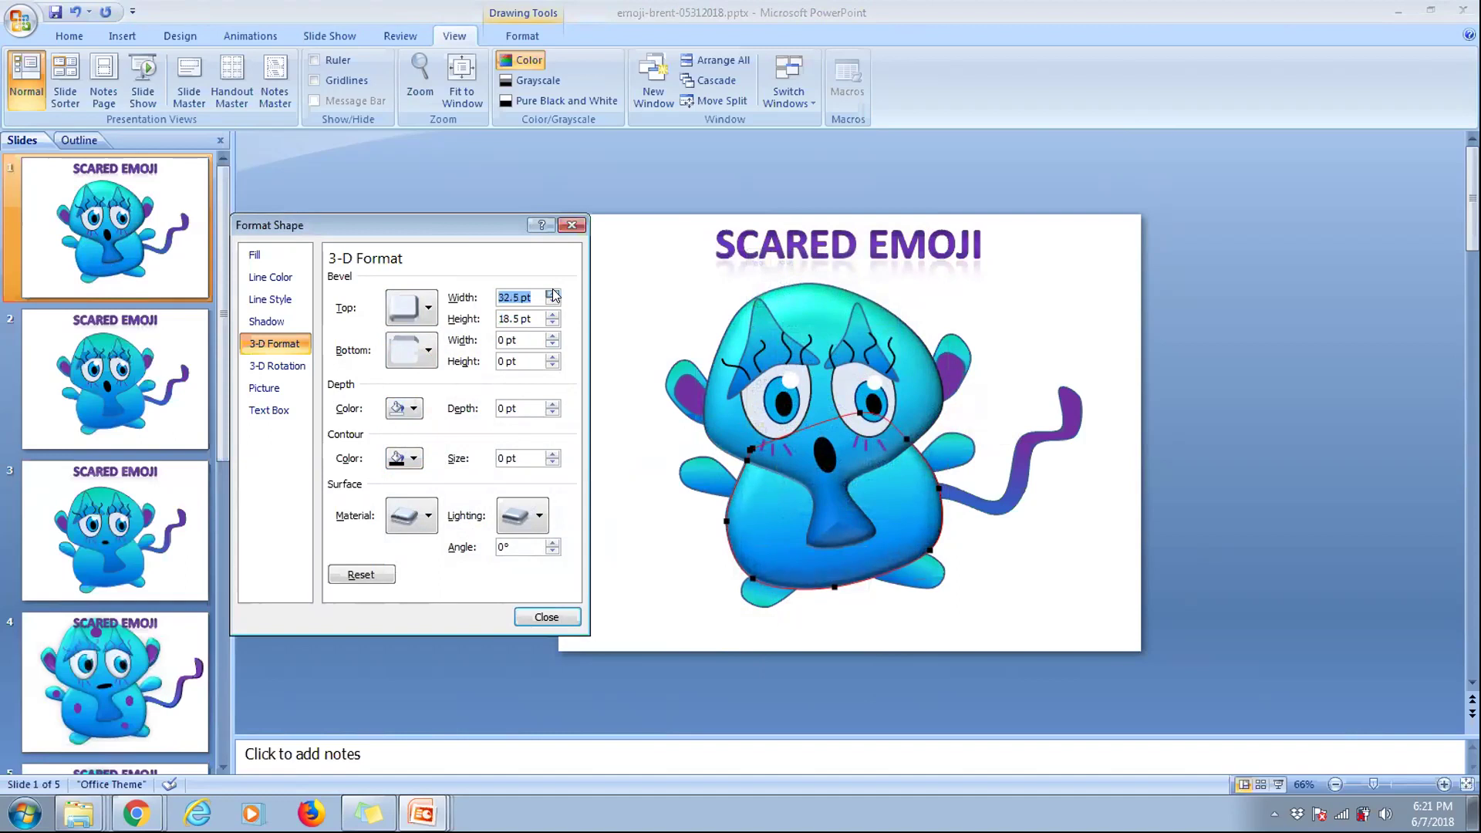
click(645, 547)
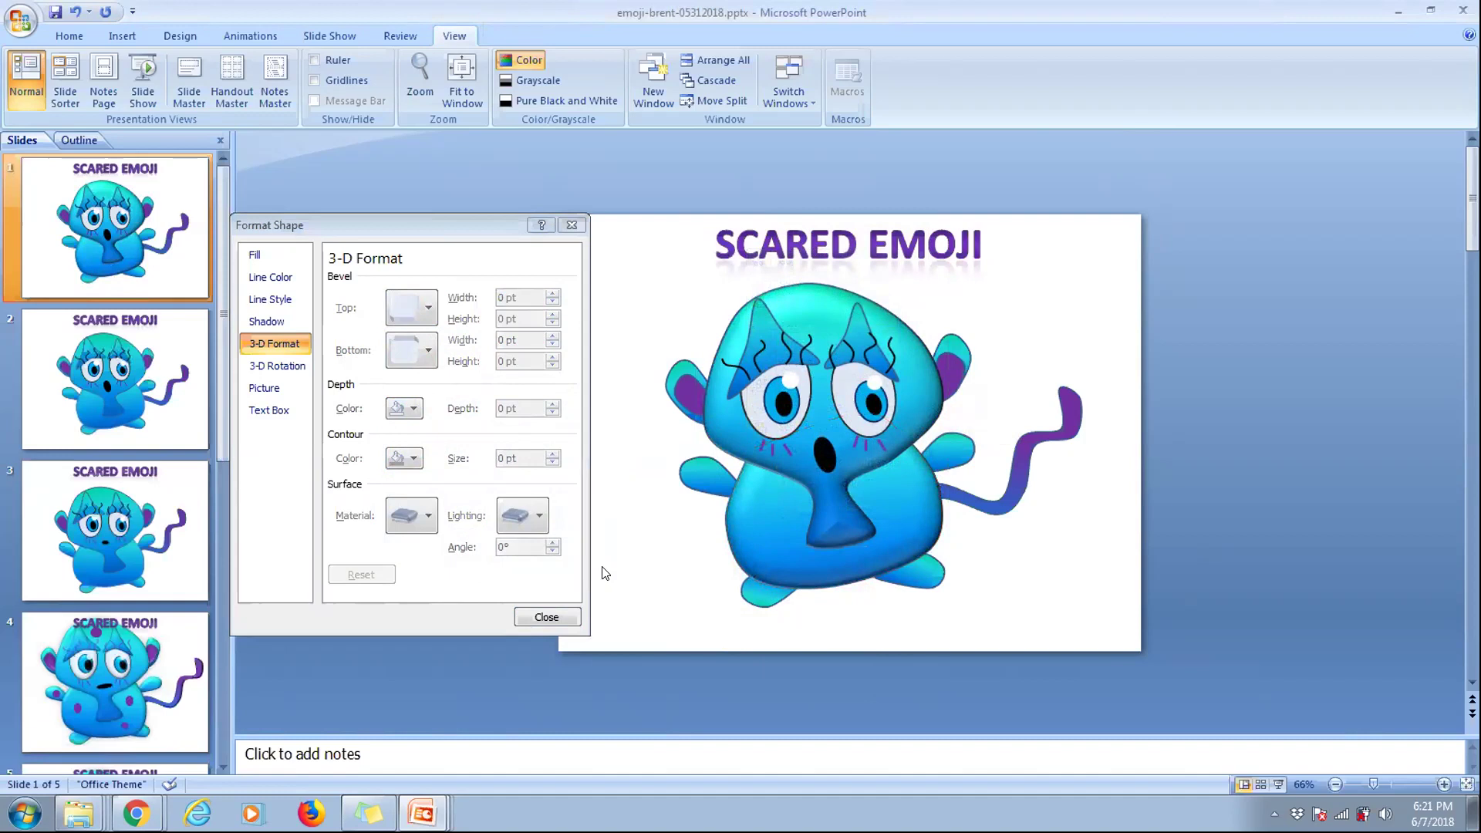
- Switch to Chrome and search the web for "google slides" in a new tab
mouse_move(136, 814)
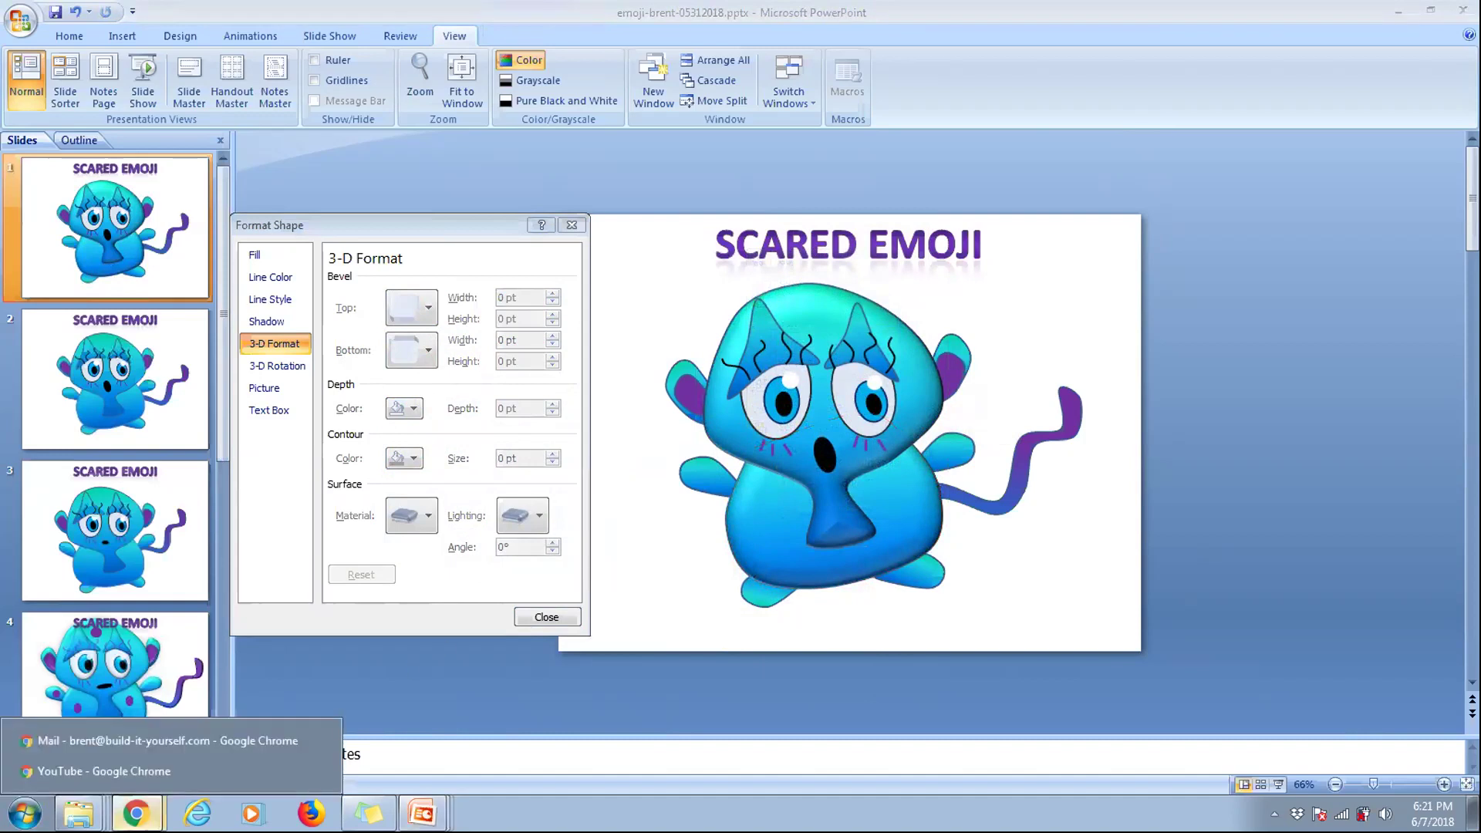
click(166, 739)
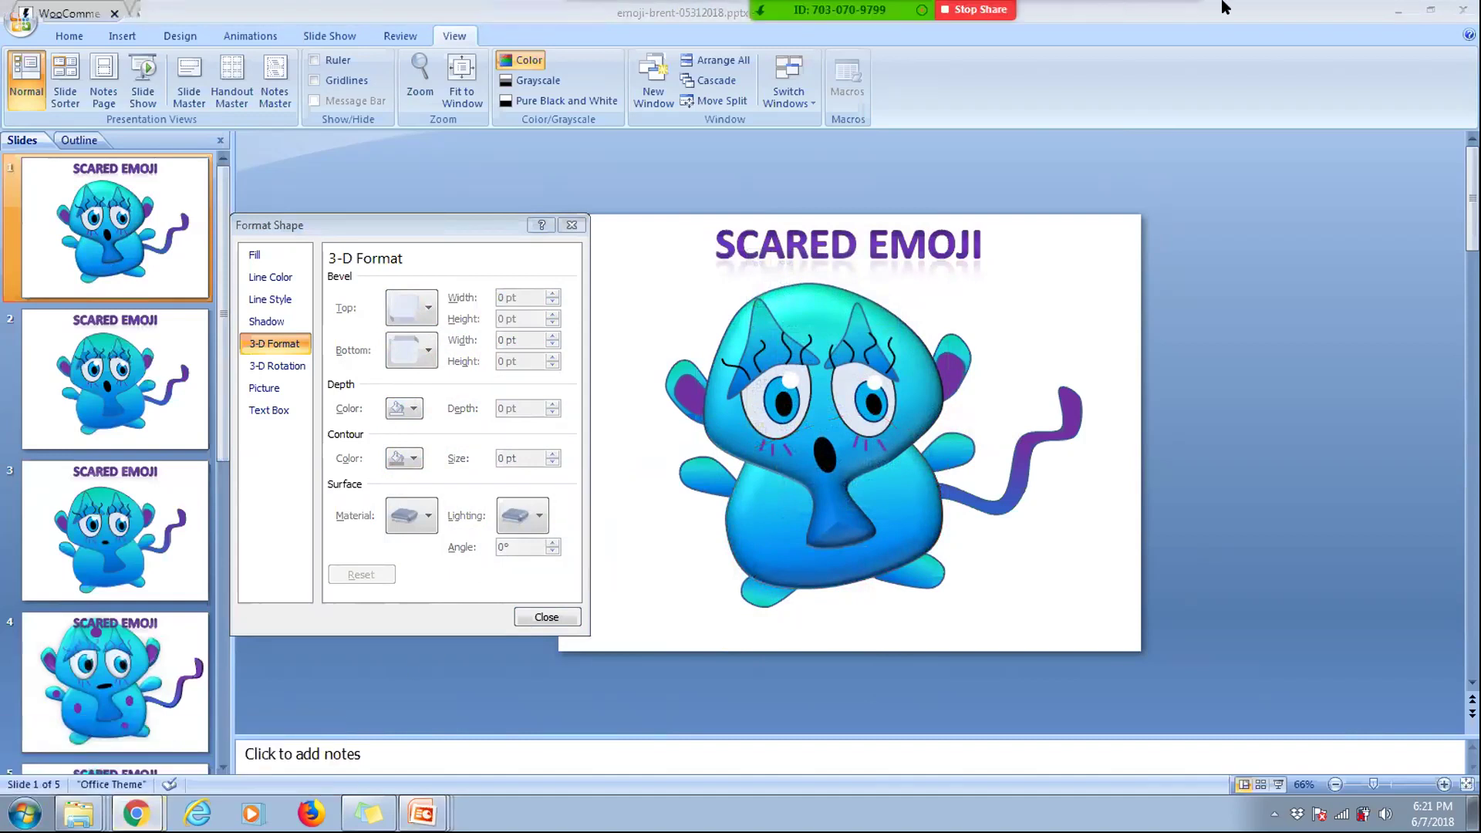
click(1319, 16)
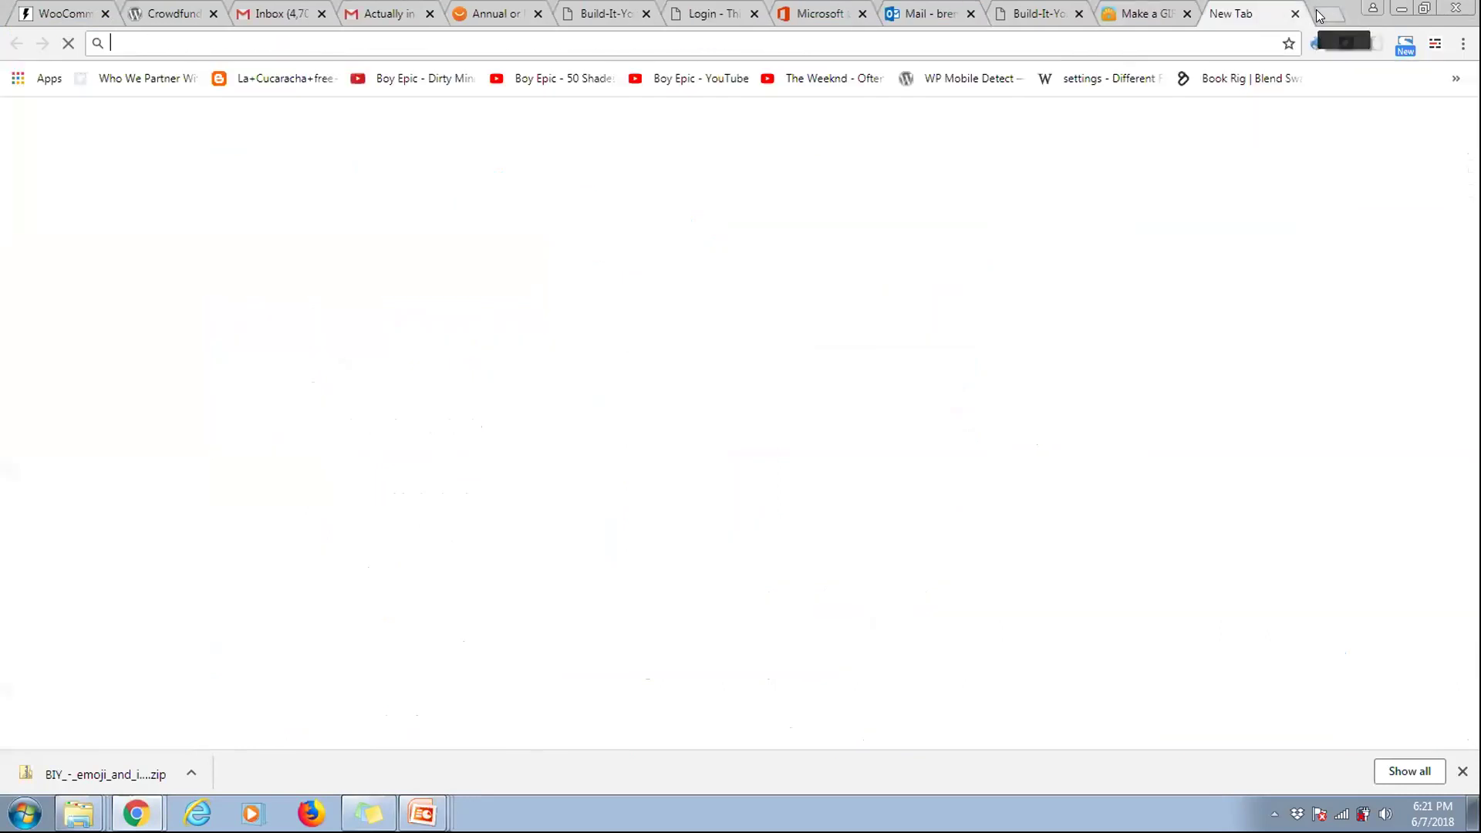
text(google slides)
key(Return)
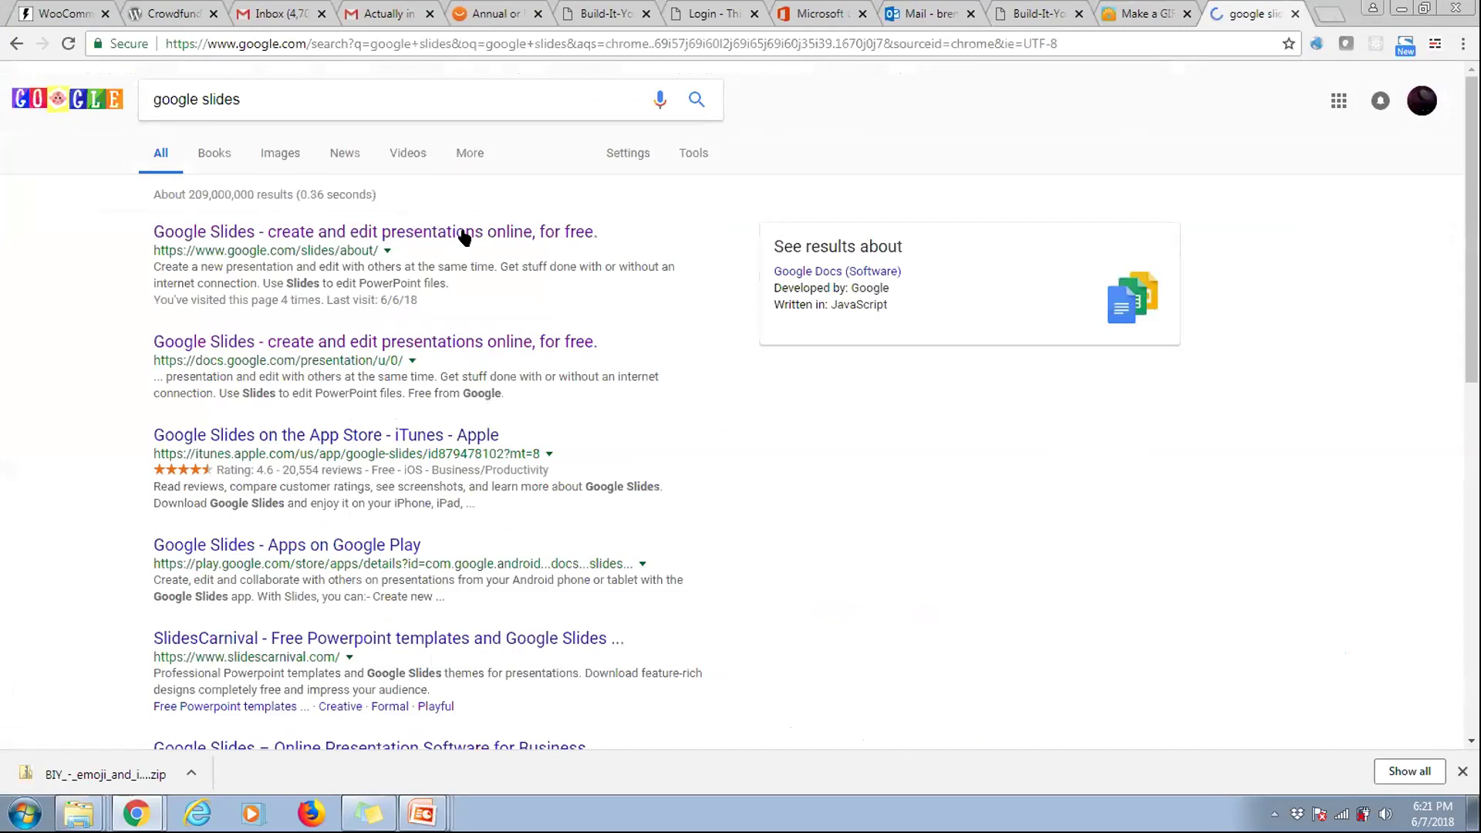
- Open the first Google Slides result in a separate tab and search for "google slides bevel"
middle_click(464, 233)
click(386, 88)
text(bevel)
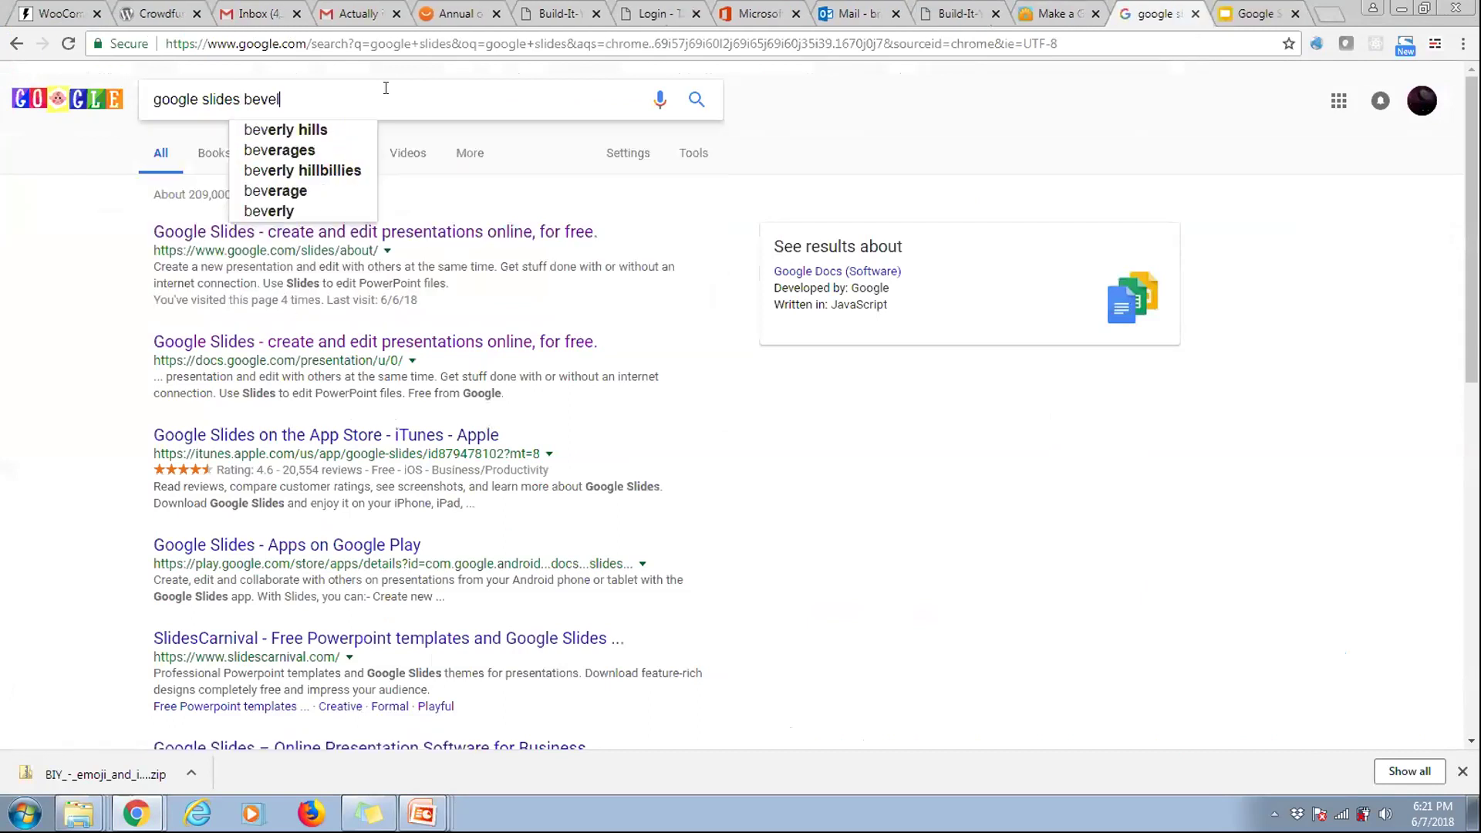
key(Return)
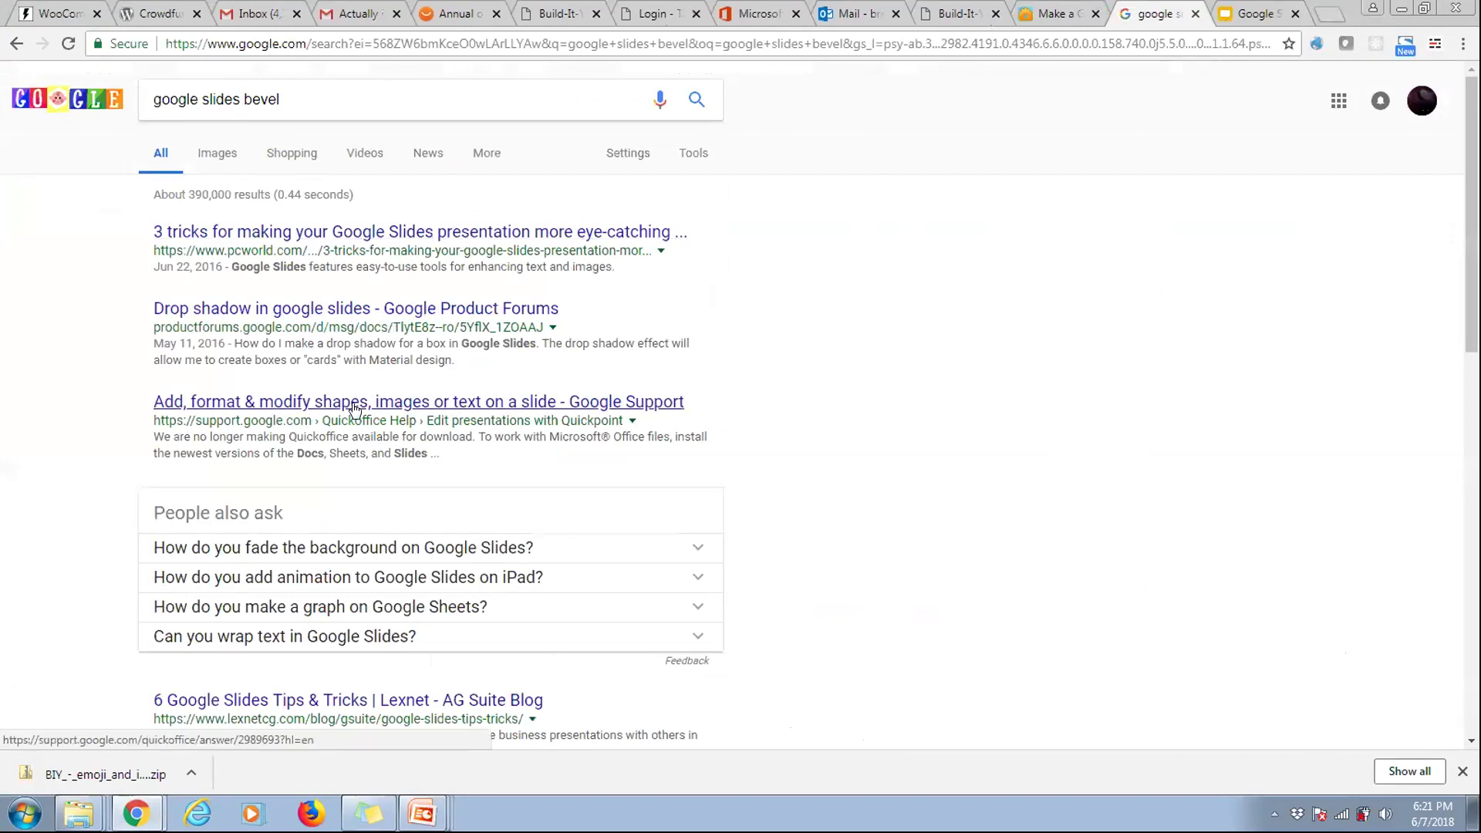
- Go to Google Slides in its opened tab and create a blank presentation
click(1254, 12)
click(678, 462)
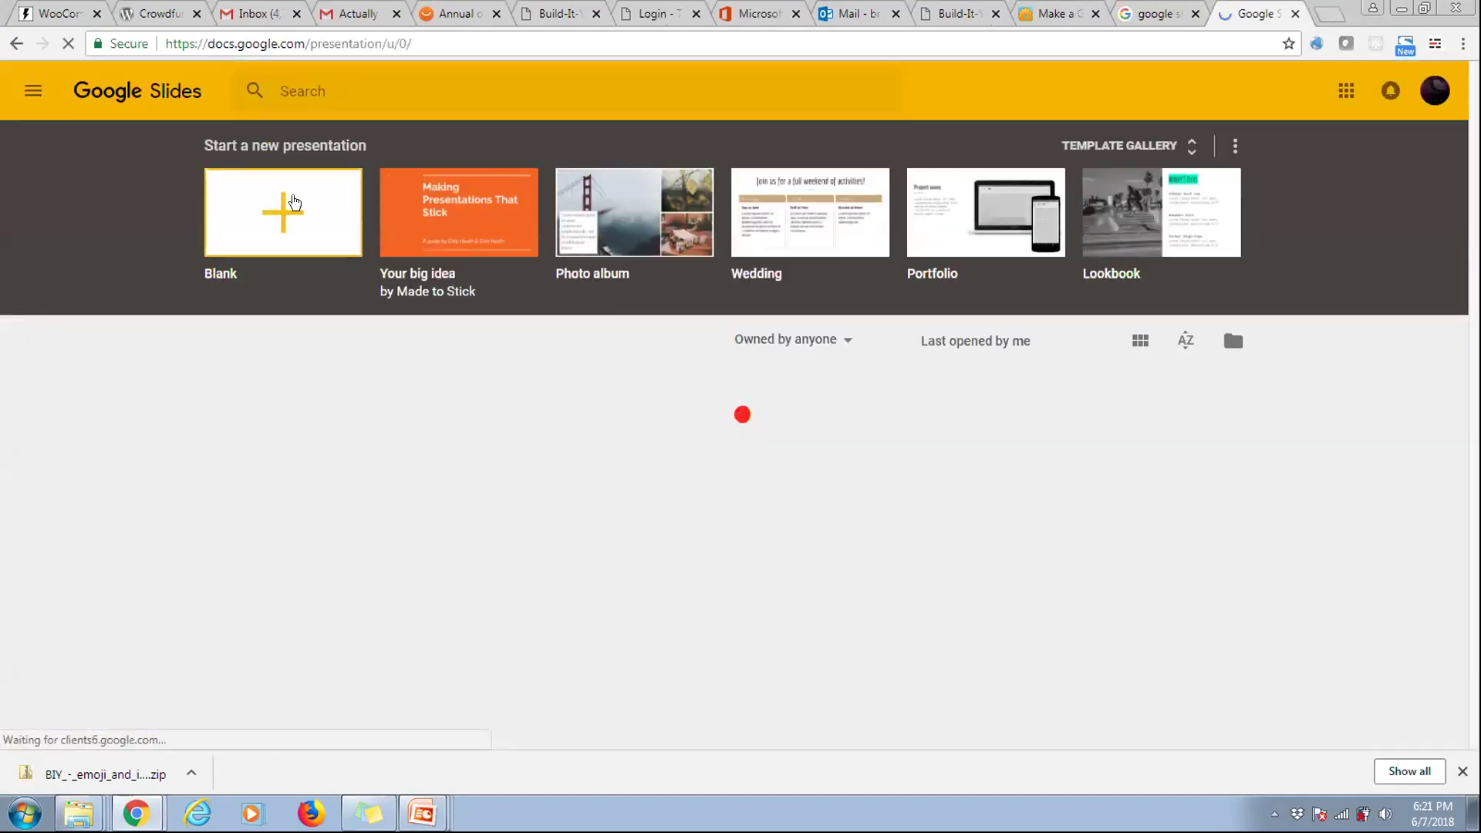
click(294, 202)
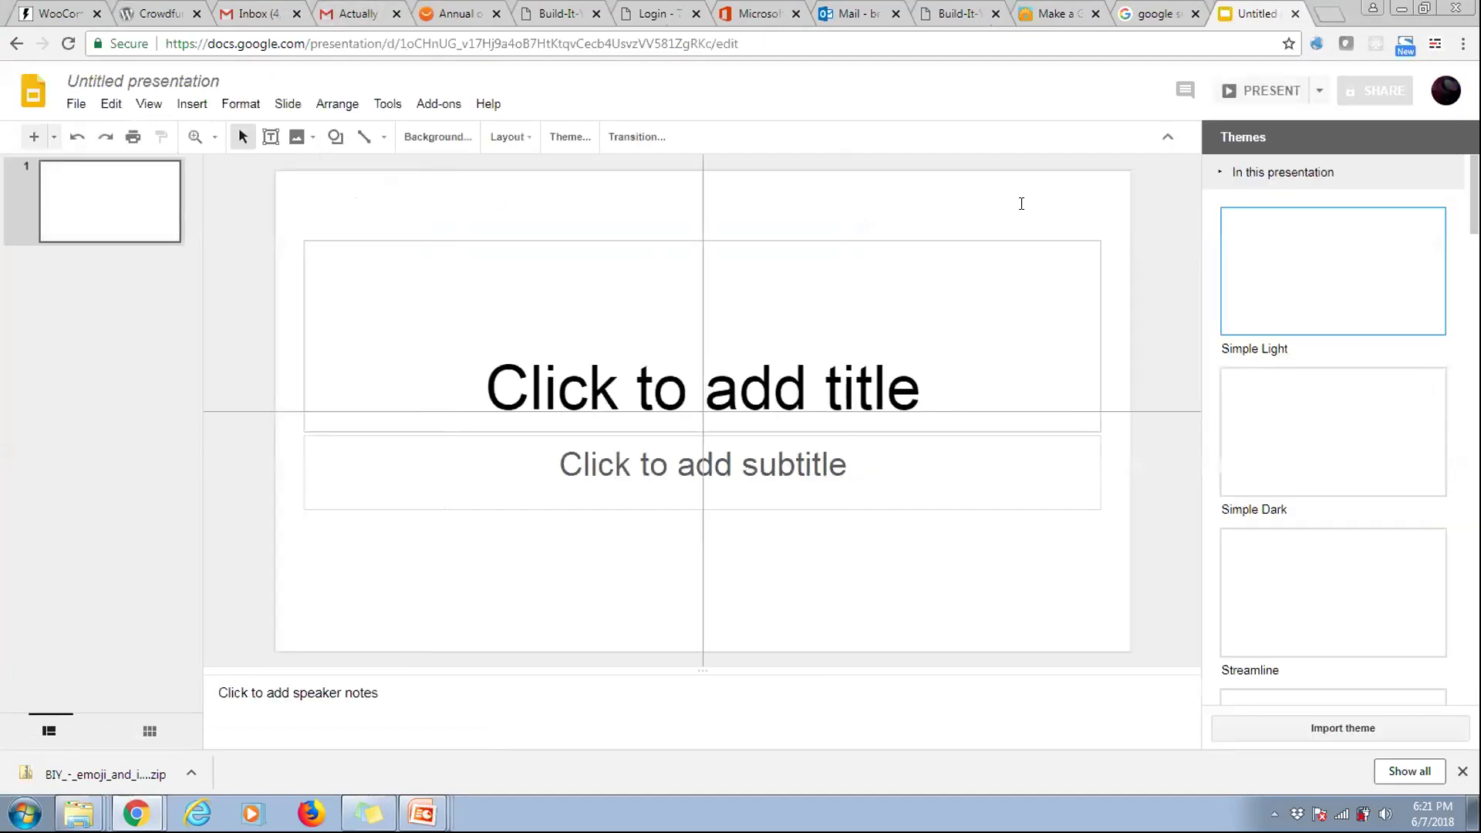
- Delete the title and subtitle placeholders from the first slide
drag(1168, 164, 231, 665)
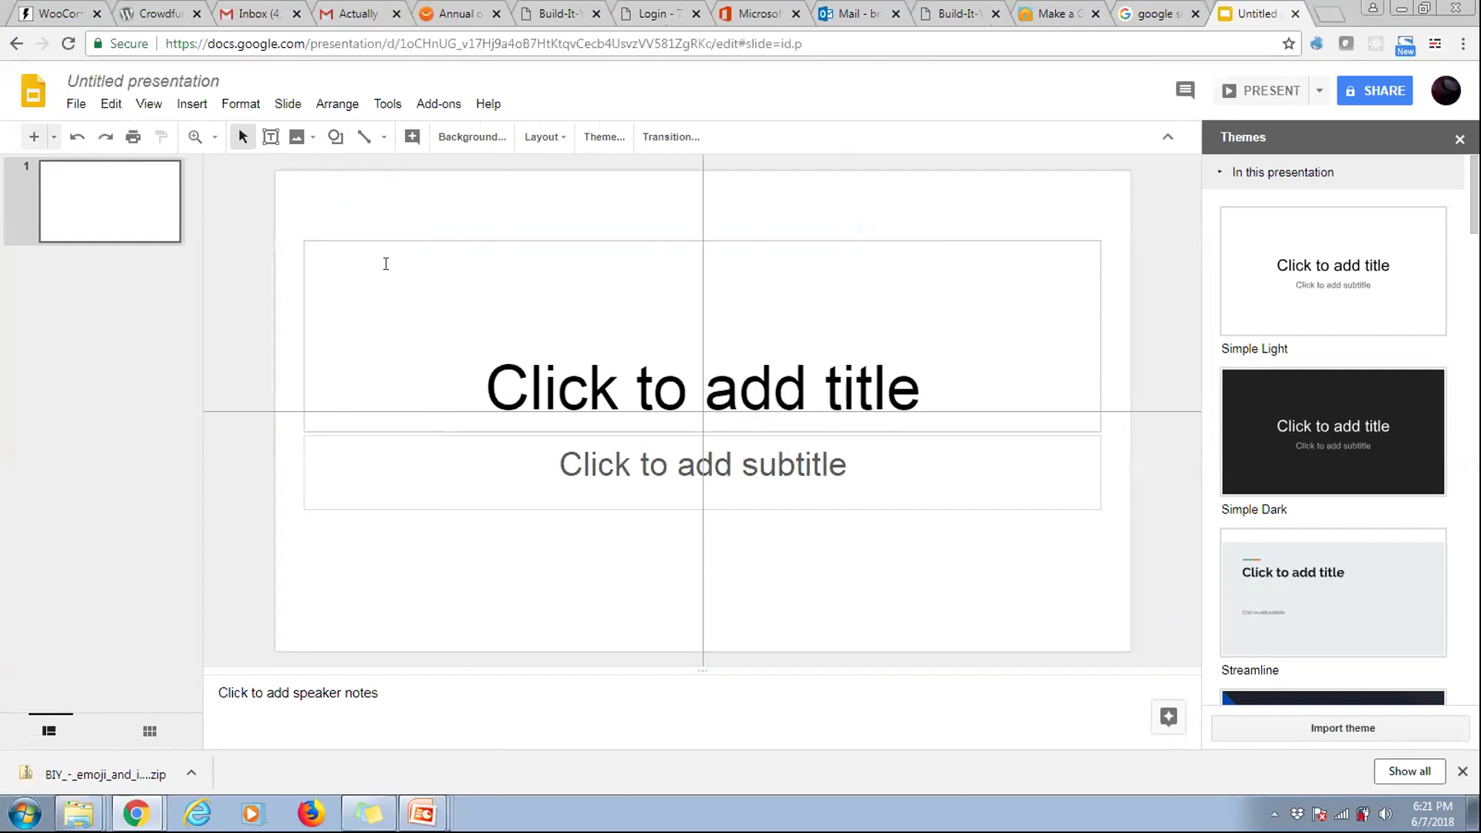
click(365, 234)
key(Delete)
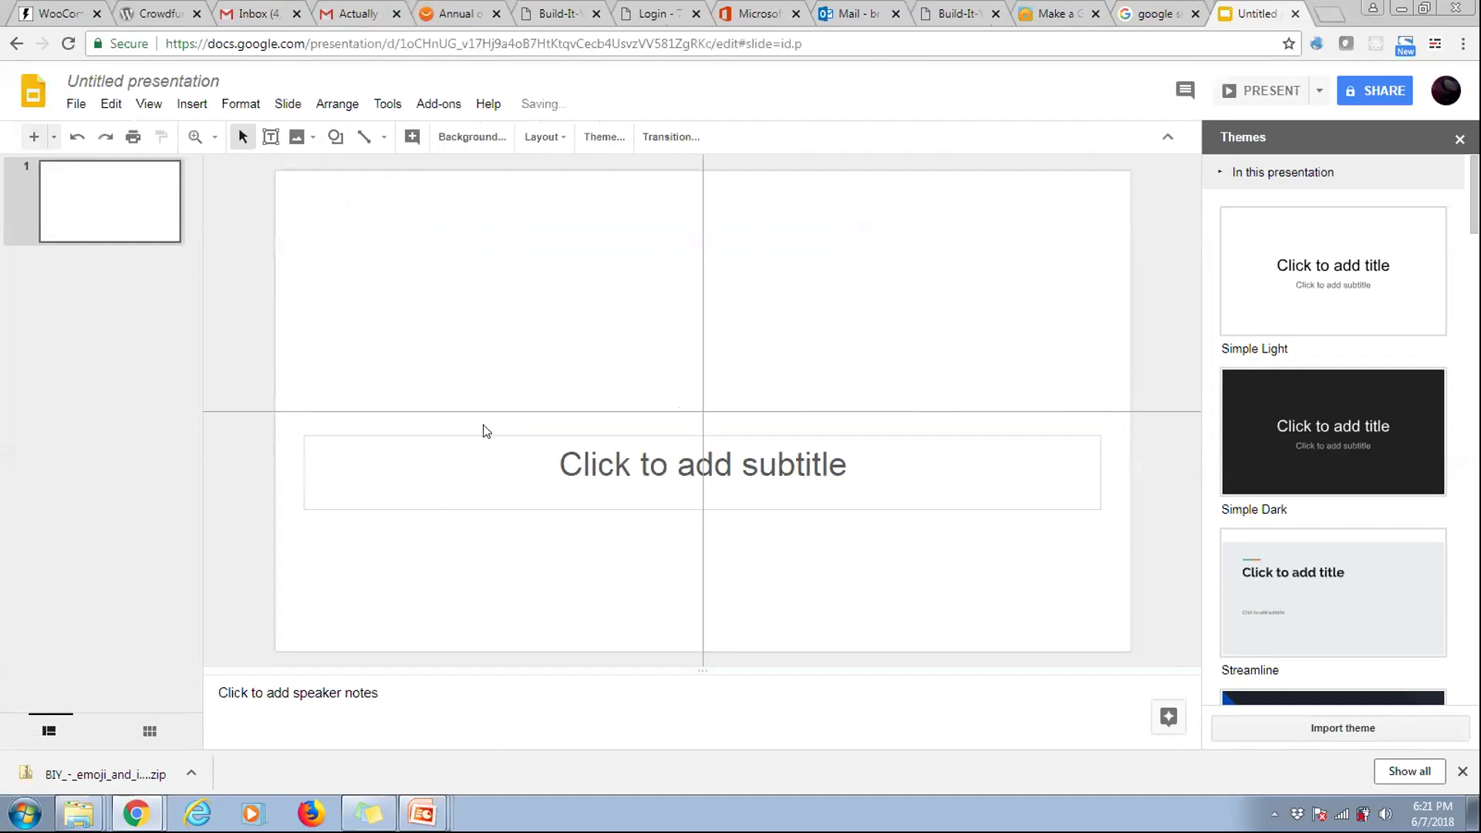
click(483, 427)
key(Delete)
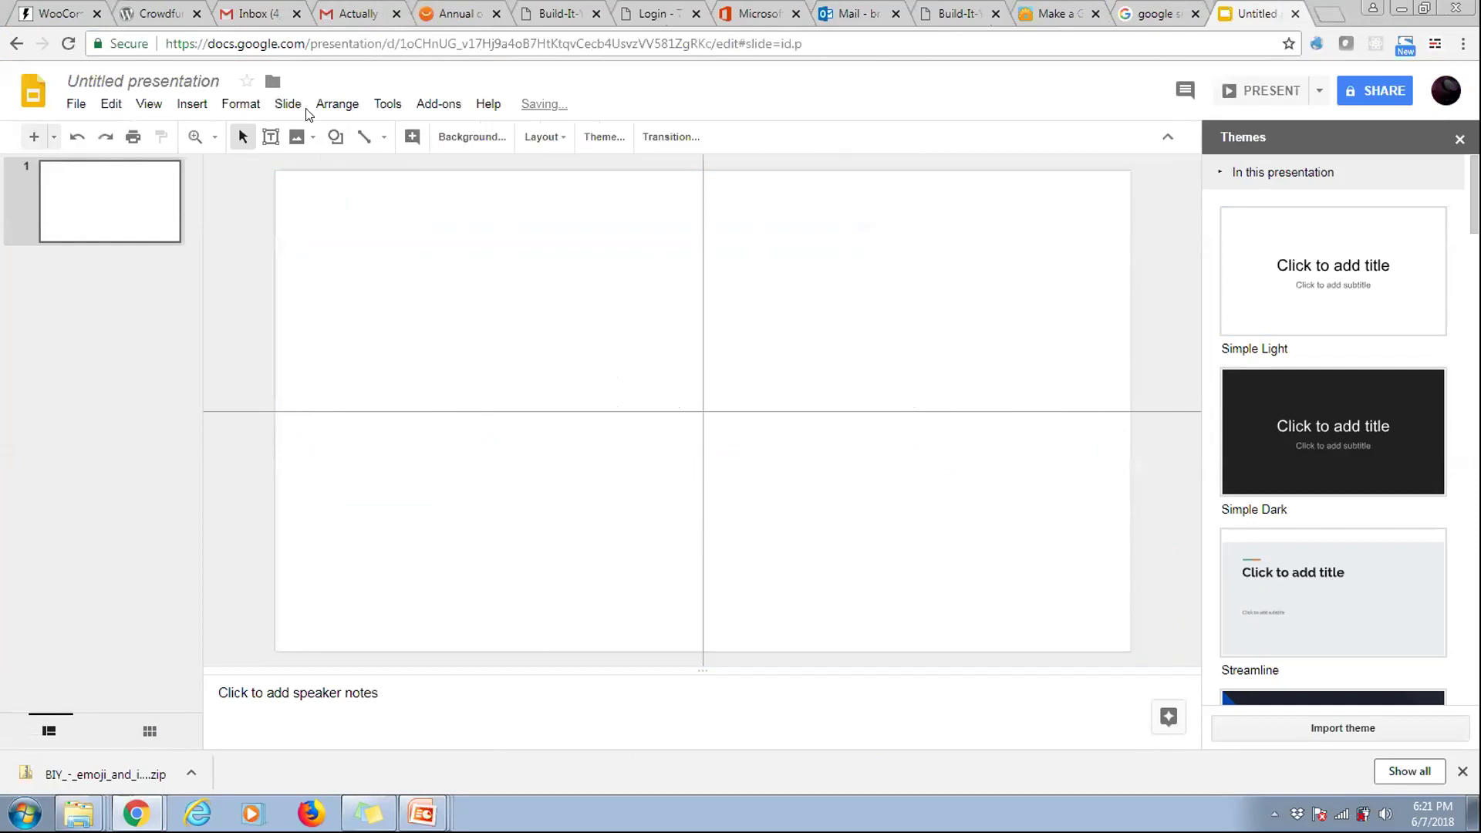
- Draw a closed, seven-point freeform shape with the Curve tool in the middle of the slide, with a dip in its upper edge
click(383, 139)
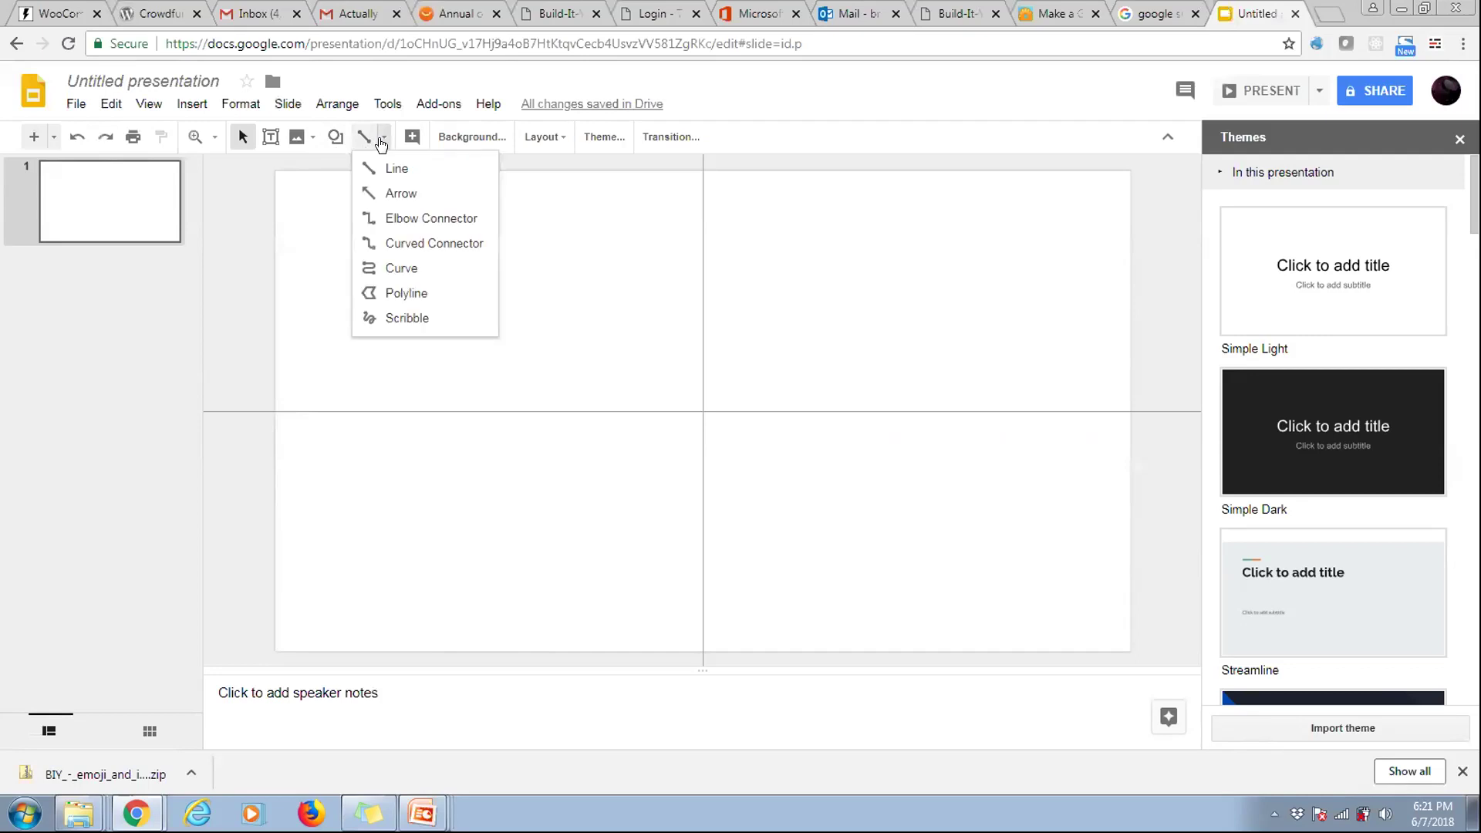
click(394, 268)
click(543, 271)
click(410, 361)
click(617, 523)
click(870, 417)
click(733, 333)
click(622, 383)
click(605, 297)
click(538, 275)
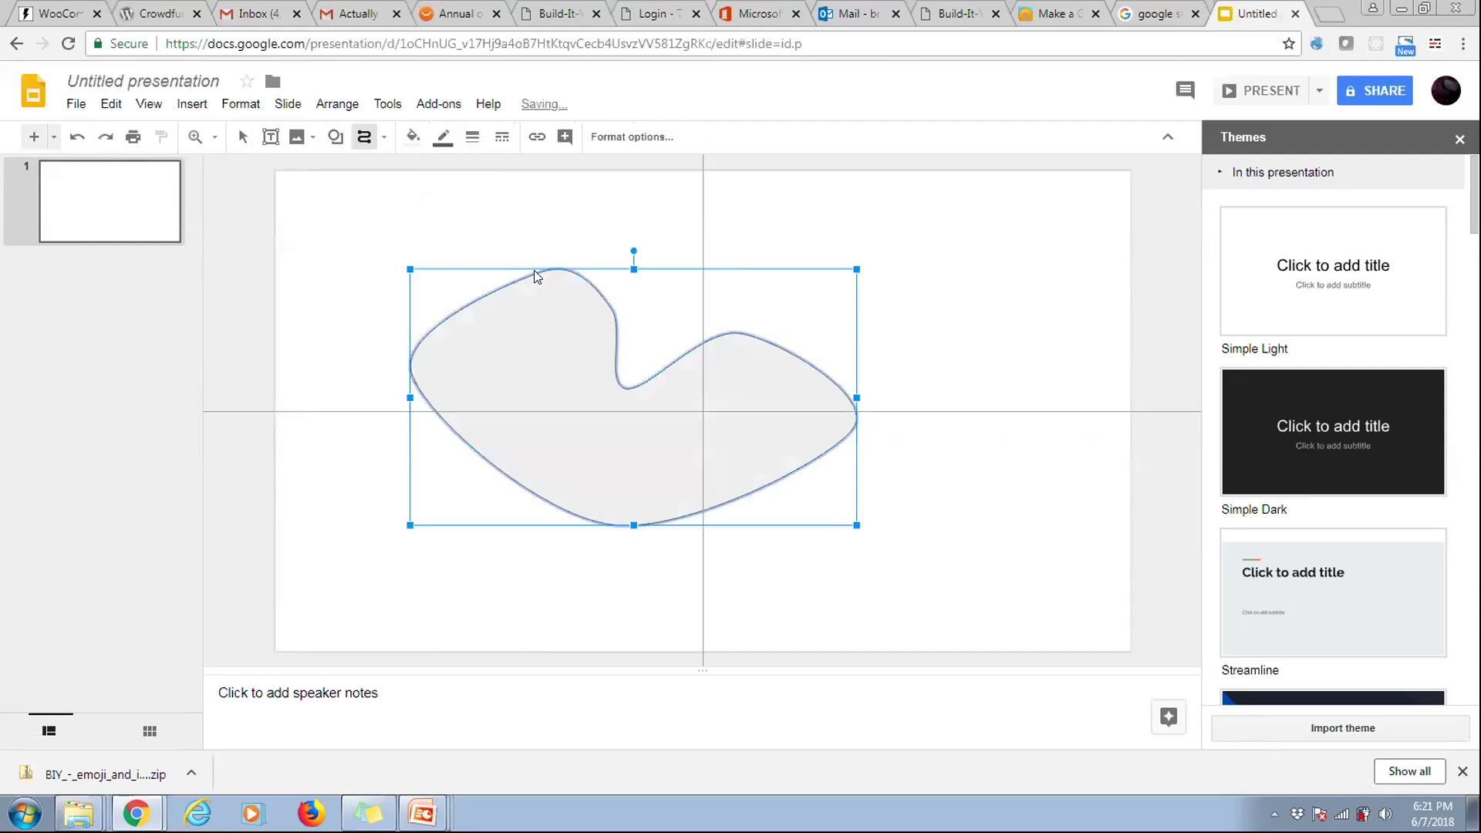
- Open the freeform shape's format options and try a drop shadow on it, then turn the shadow off again
right_click(537, 290)
click(616, 139)
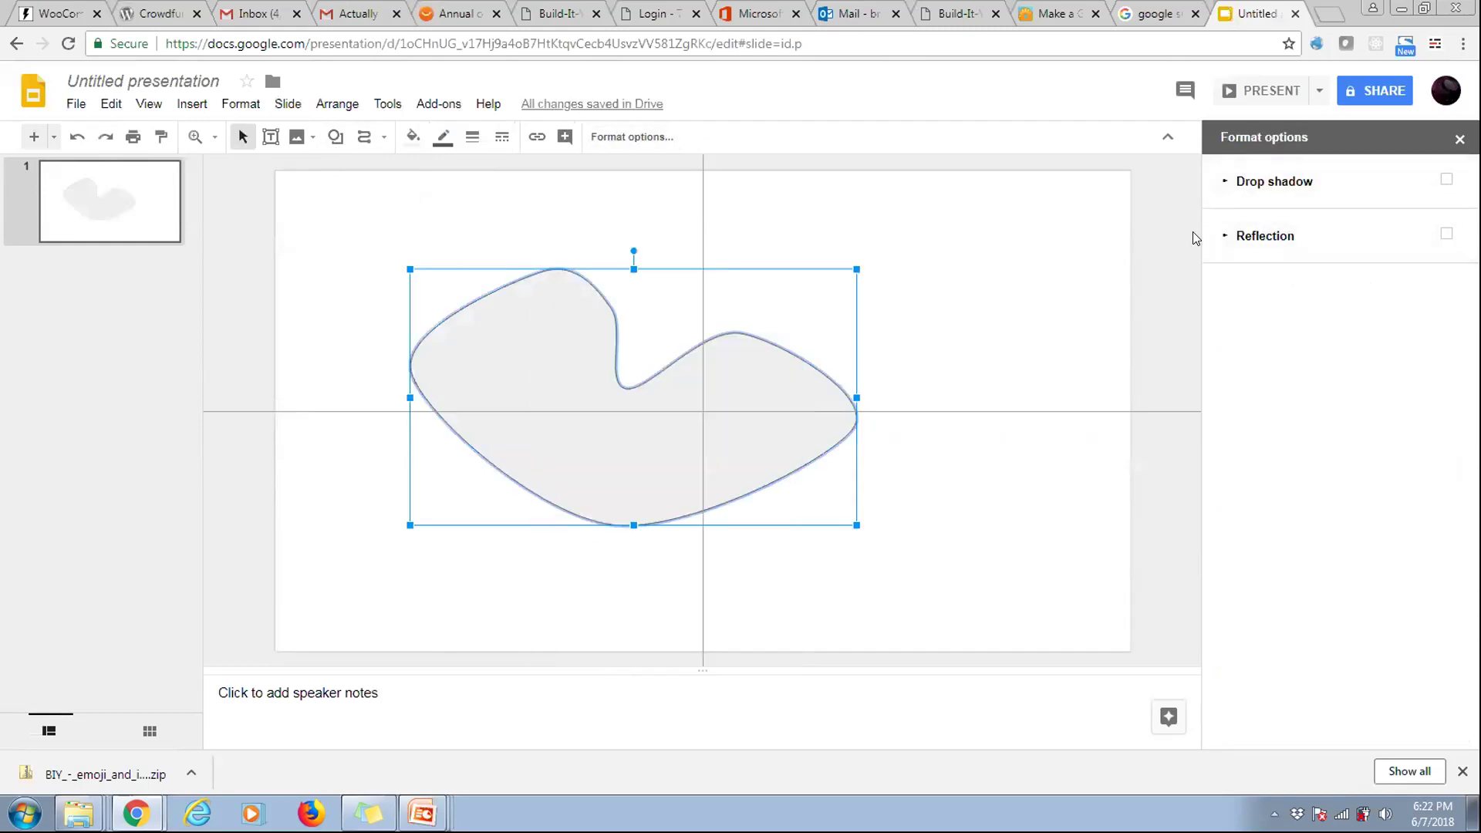
click(1225, 187)
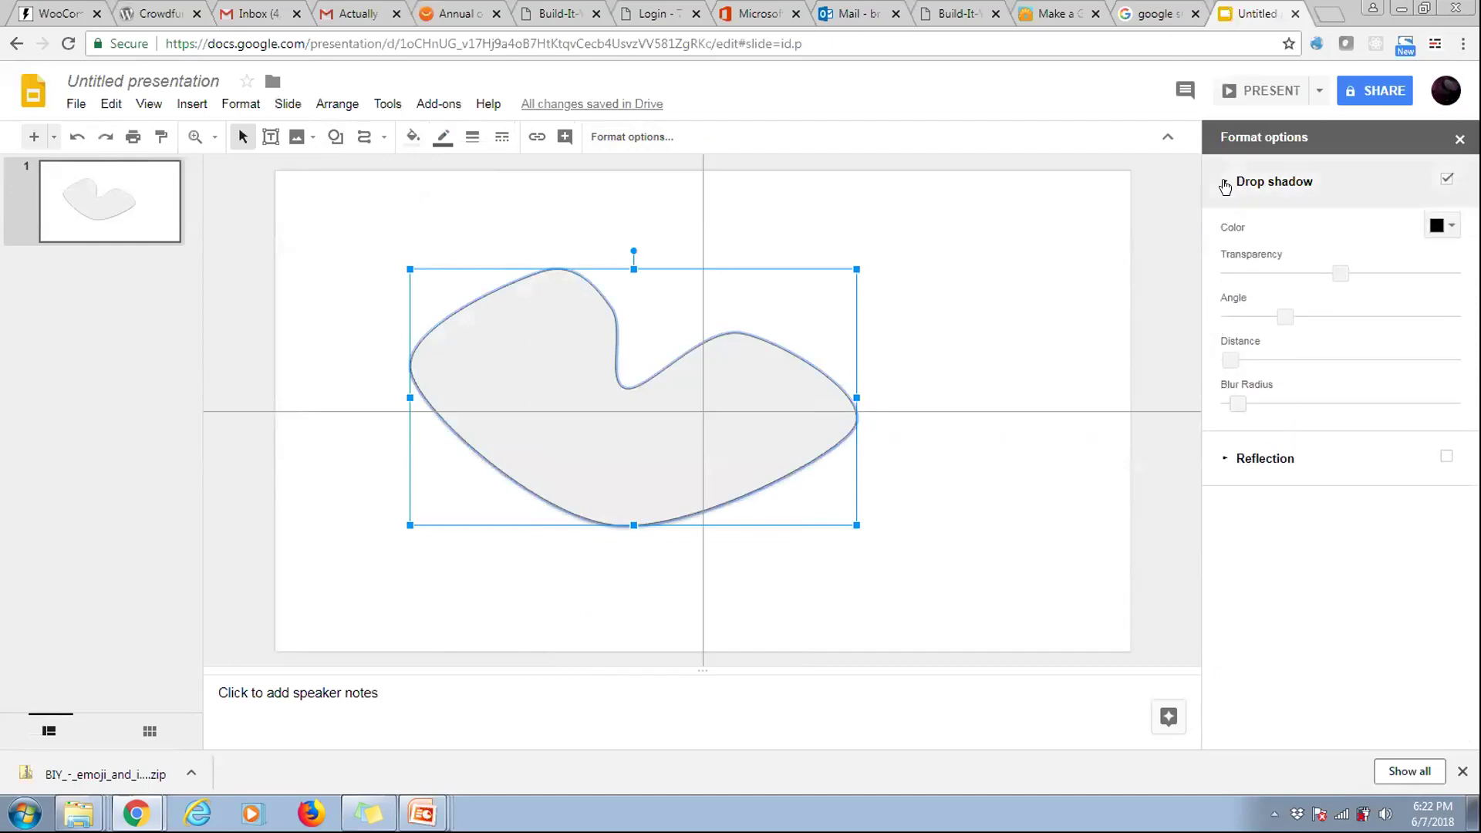
click(1433, 182)
click(1441, 182)
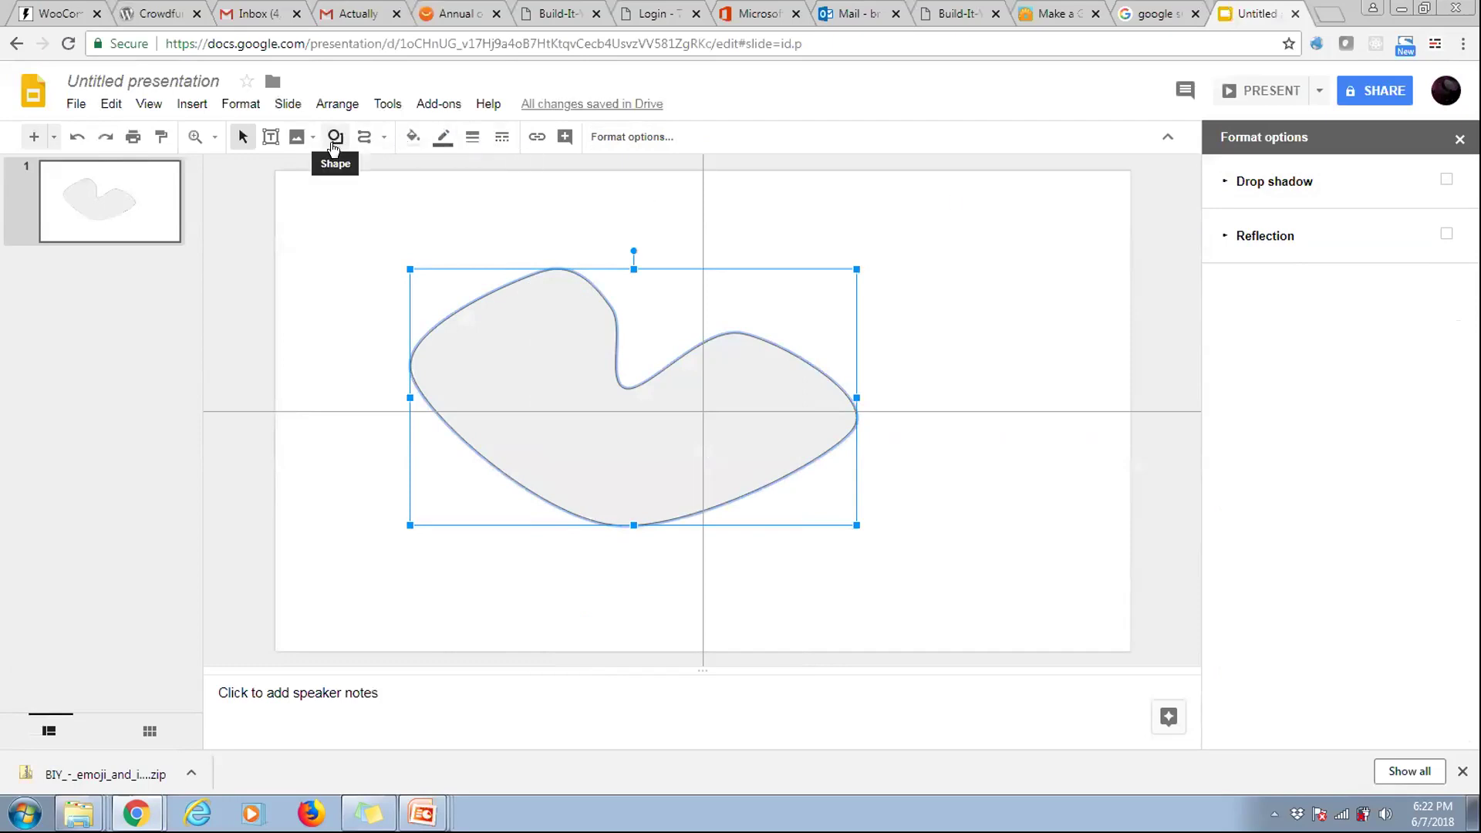
- Examine the Borders & lines formatting commands and the add-ons for anything like a bevel for the selected shape
click(223, 108)
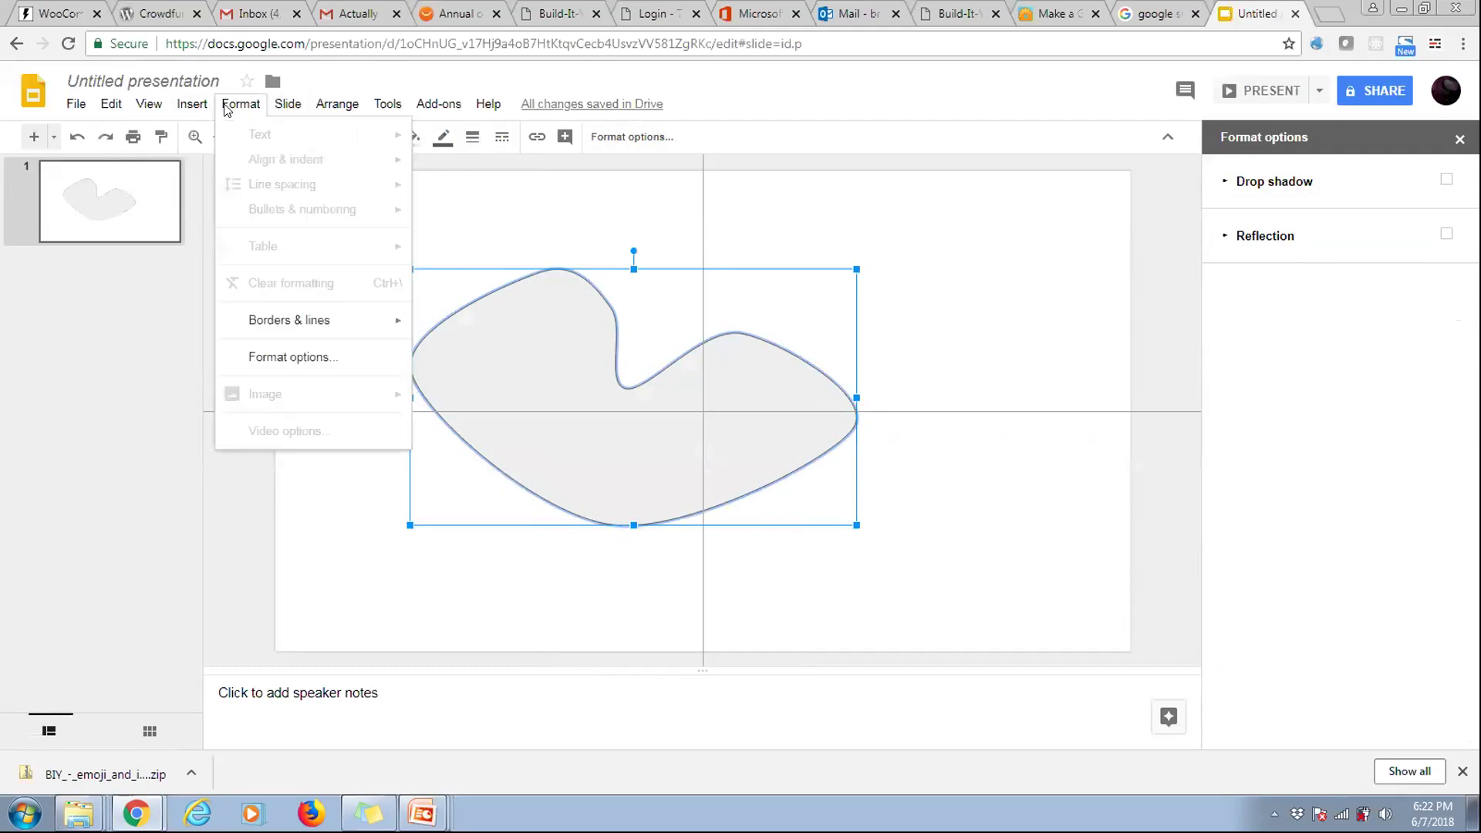
mouse_move(293, 322)
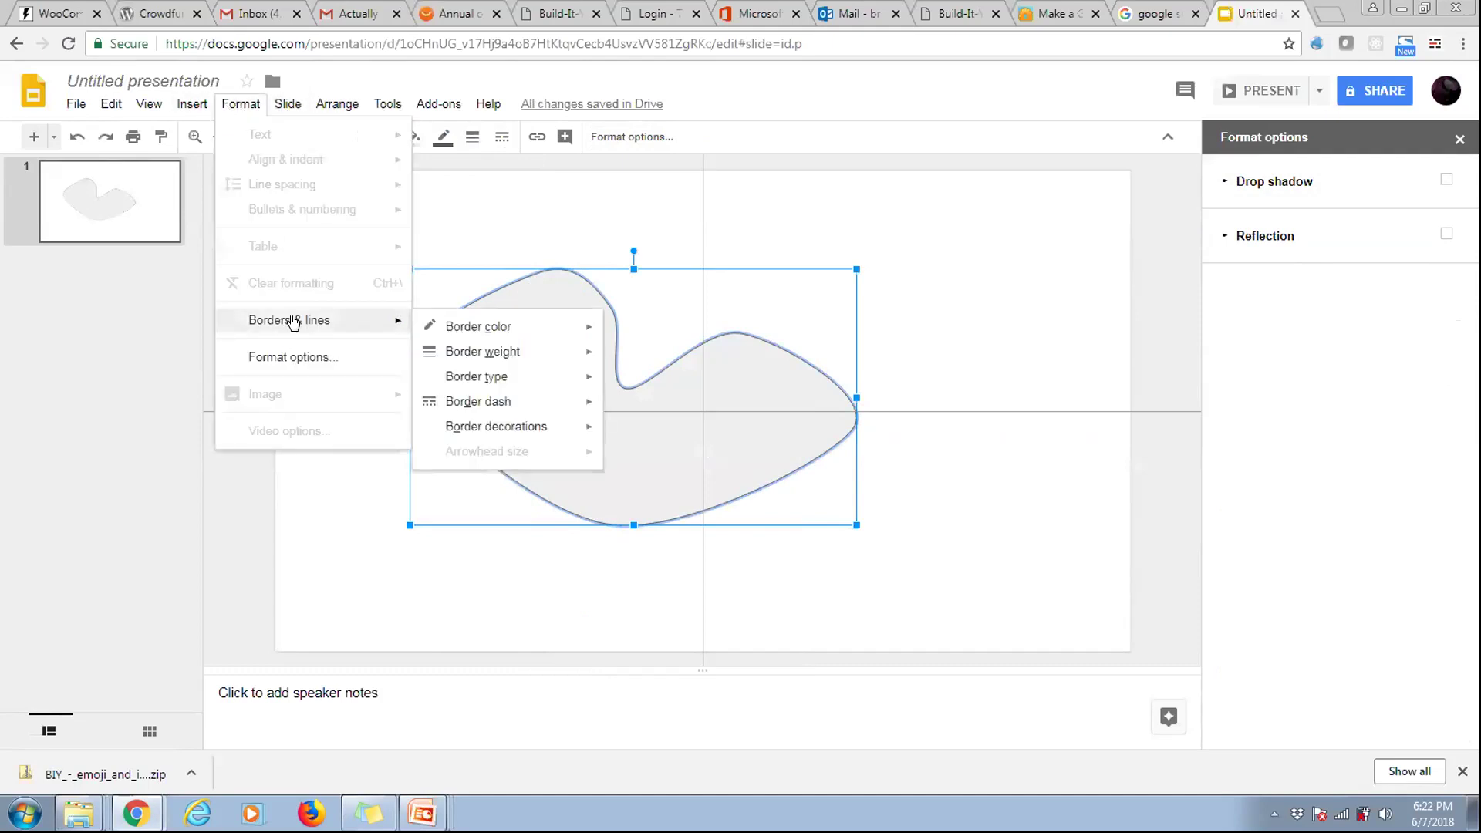
mouse_move(529, 328)
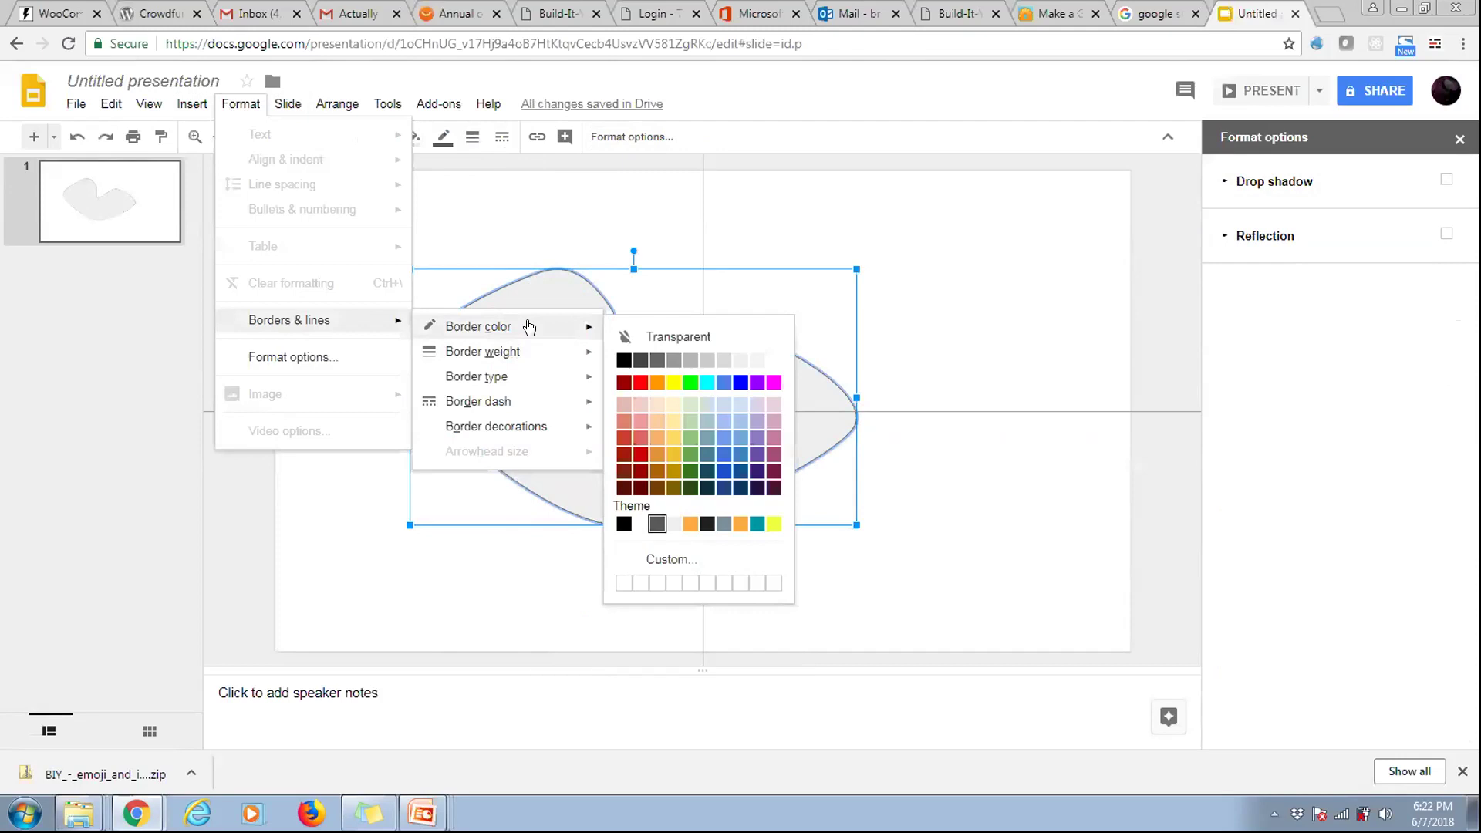
click(350, 360)
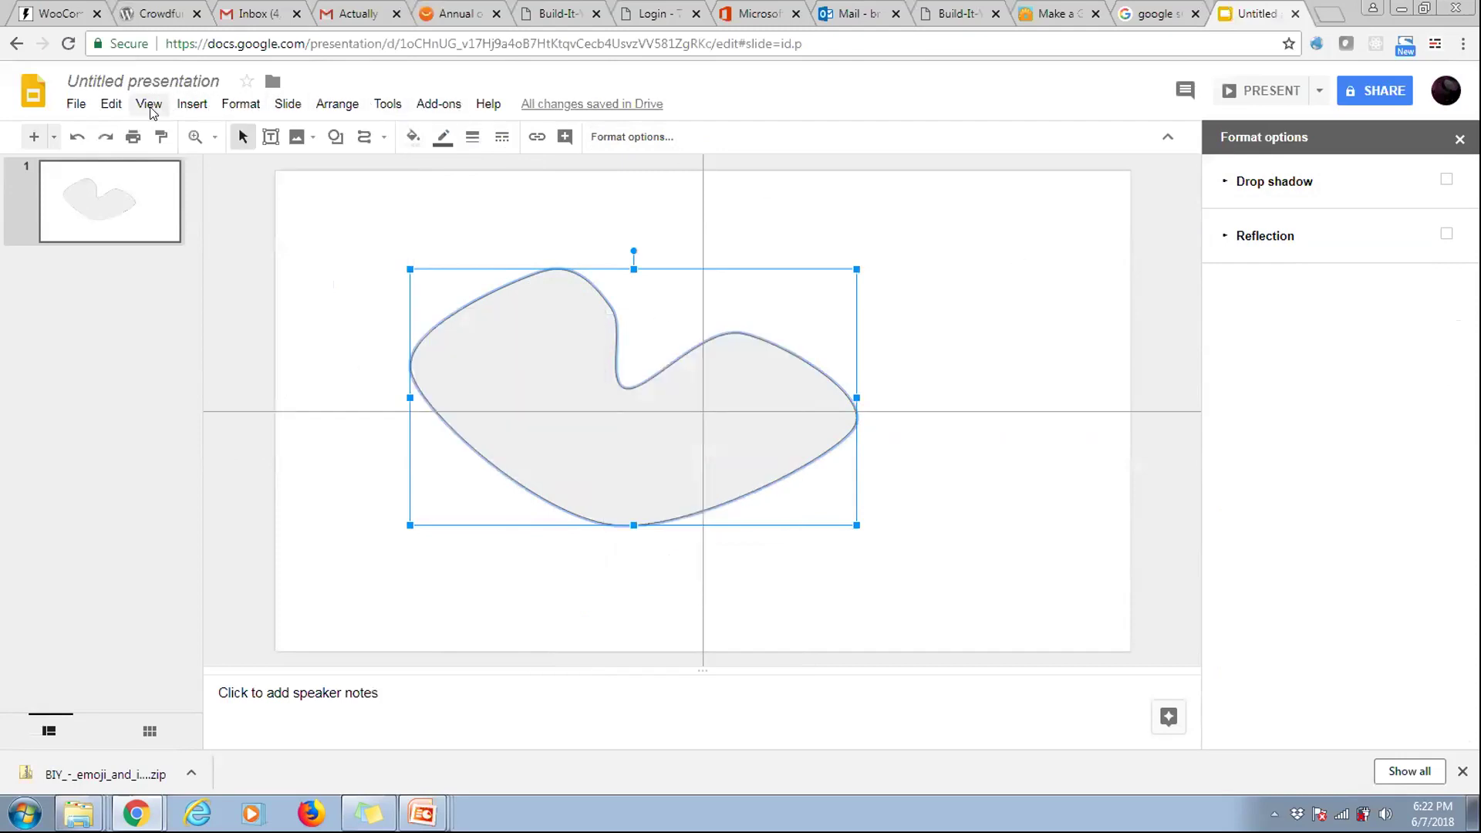
click(445, 101)
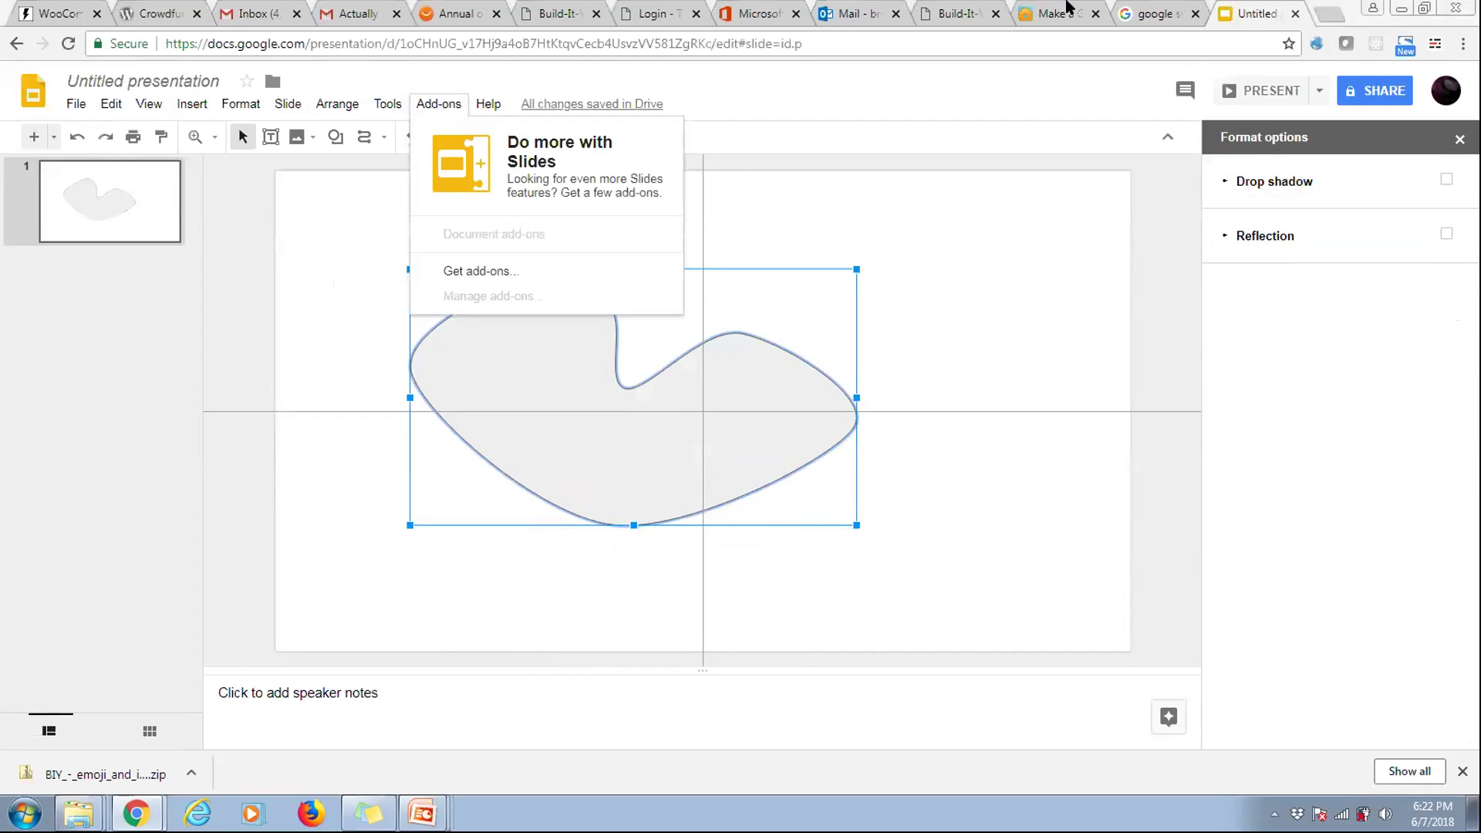
- Go back to the Google search tab and search for "google slides make shape 3d"
click(1156, 12)
scroll(443, 518, up, 3)
click(216, 98)
text(google )
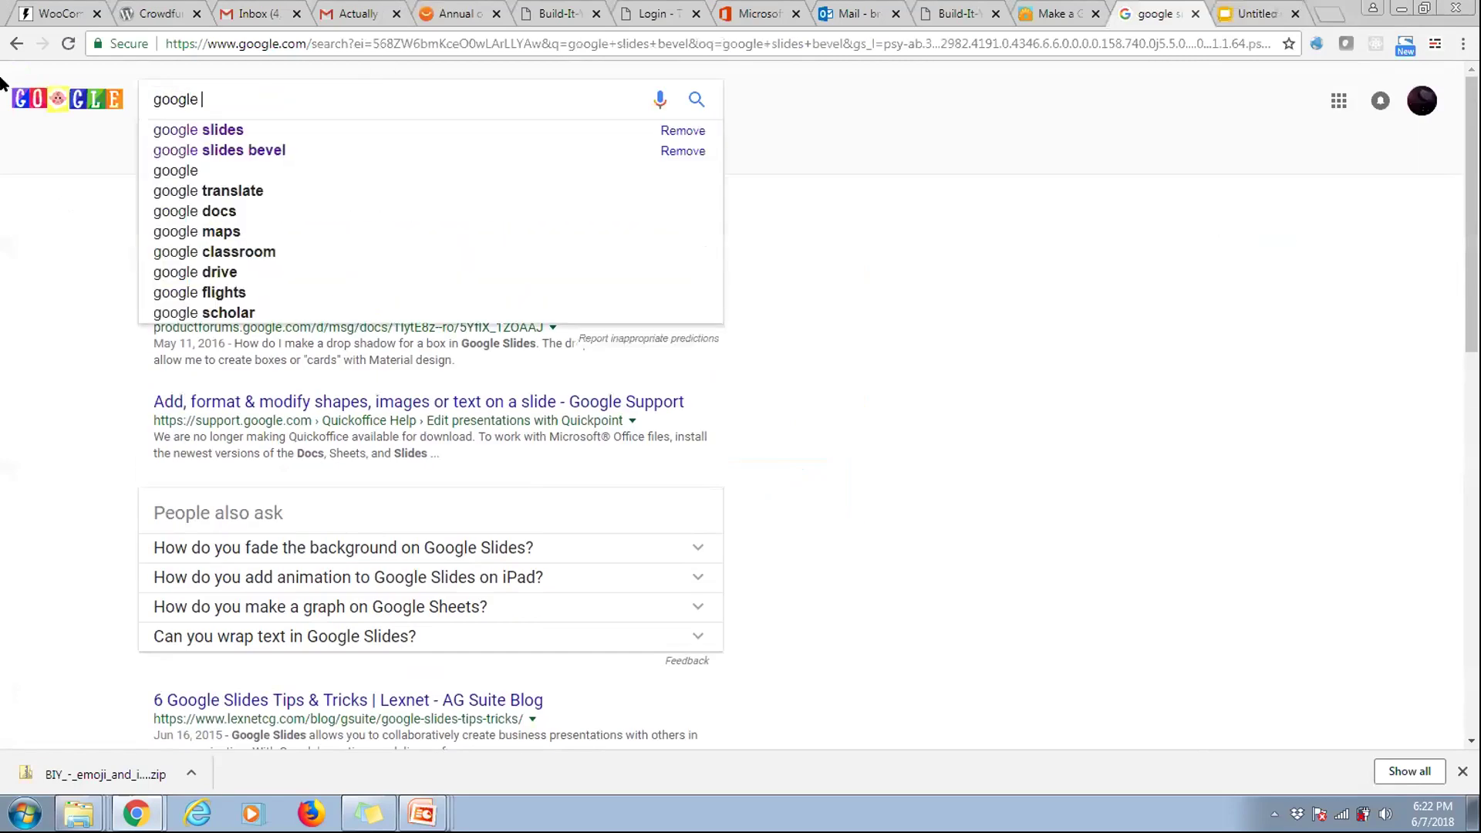
text(slides make shape 3d)
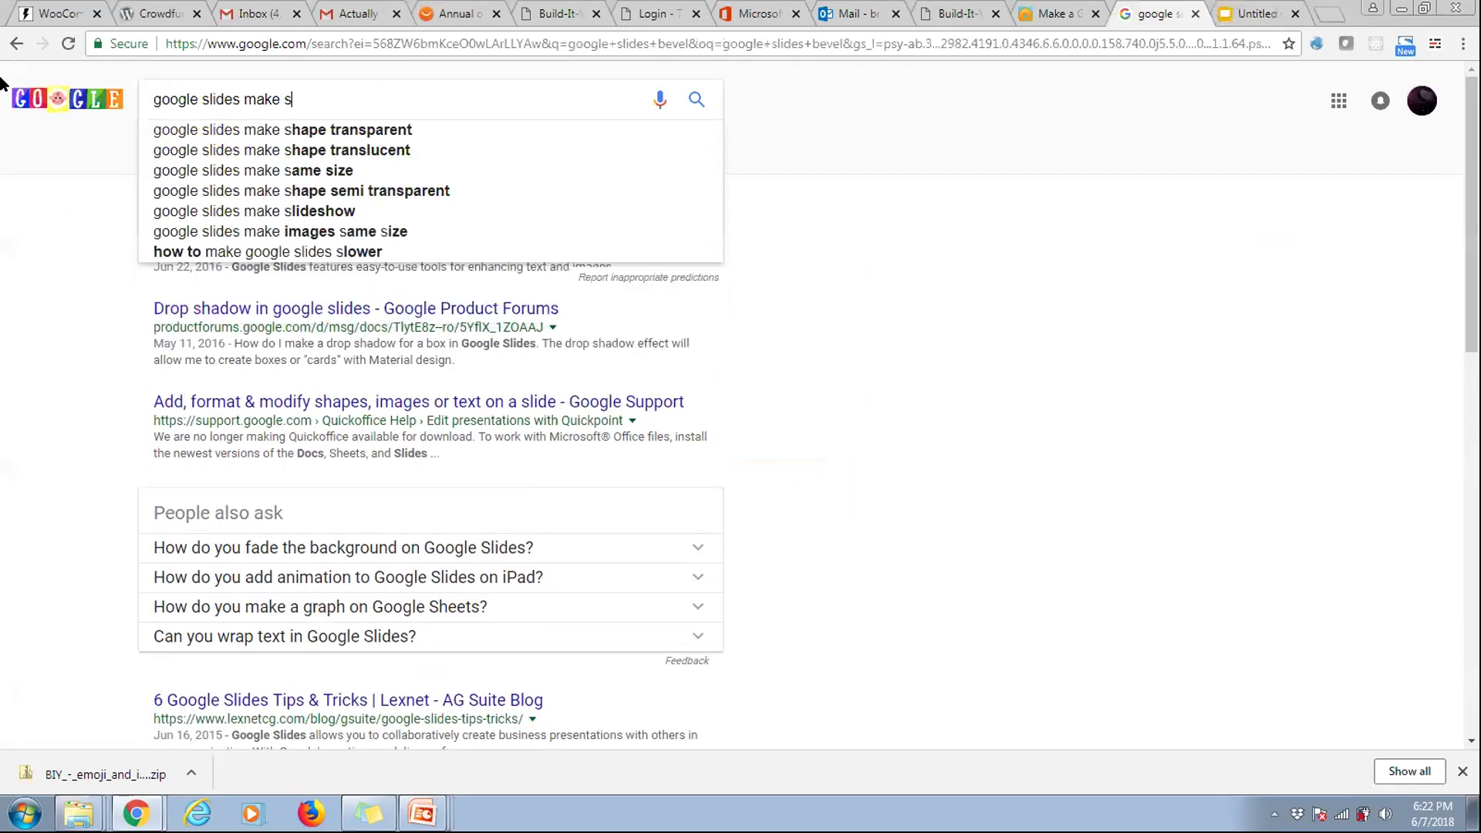
key(Return)
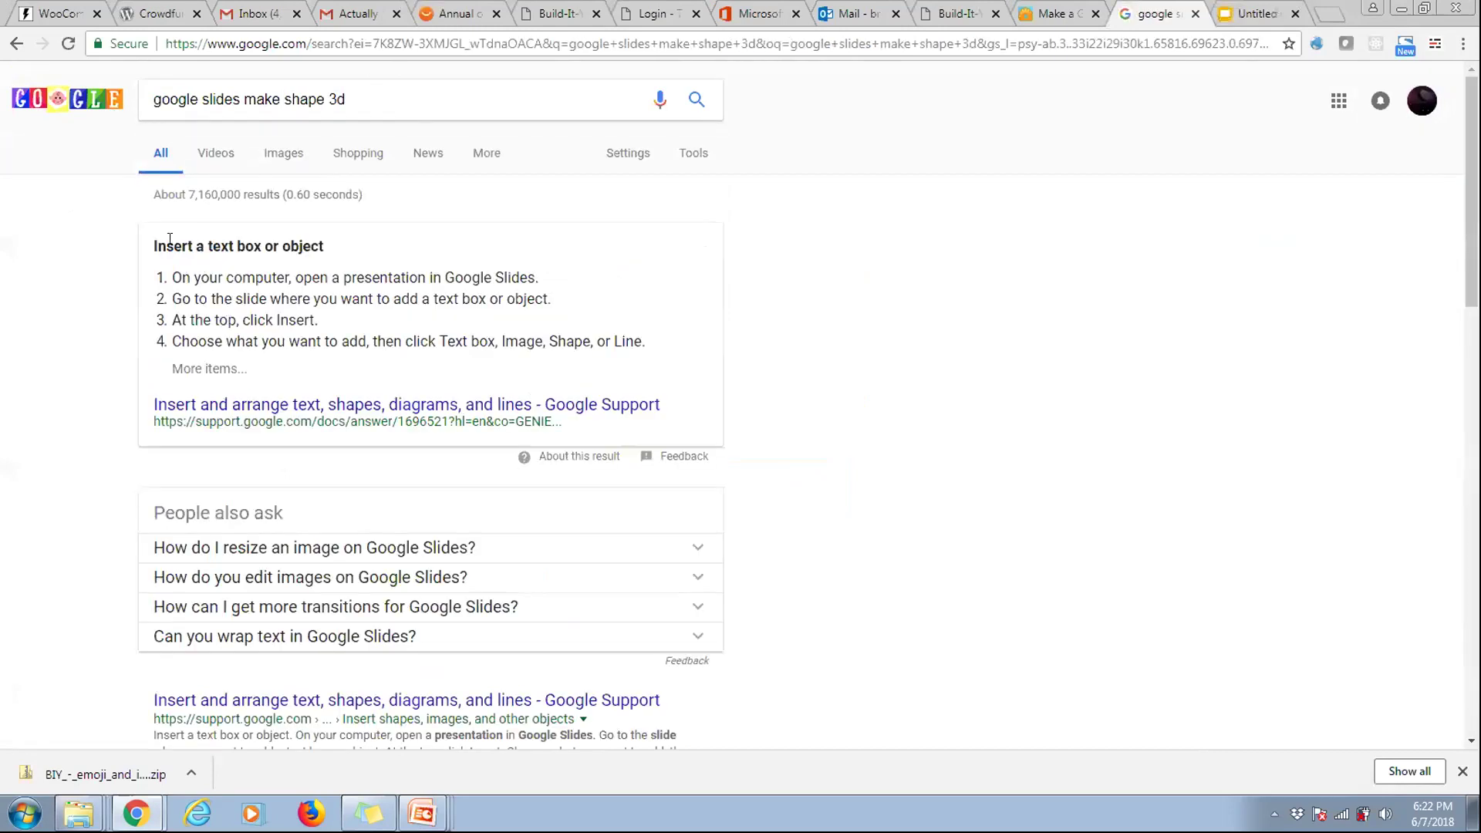
- Look through the search results and open the "Set 3 3D Shapes - Google Slides" result
scroll(126, 414, down, 3)
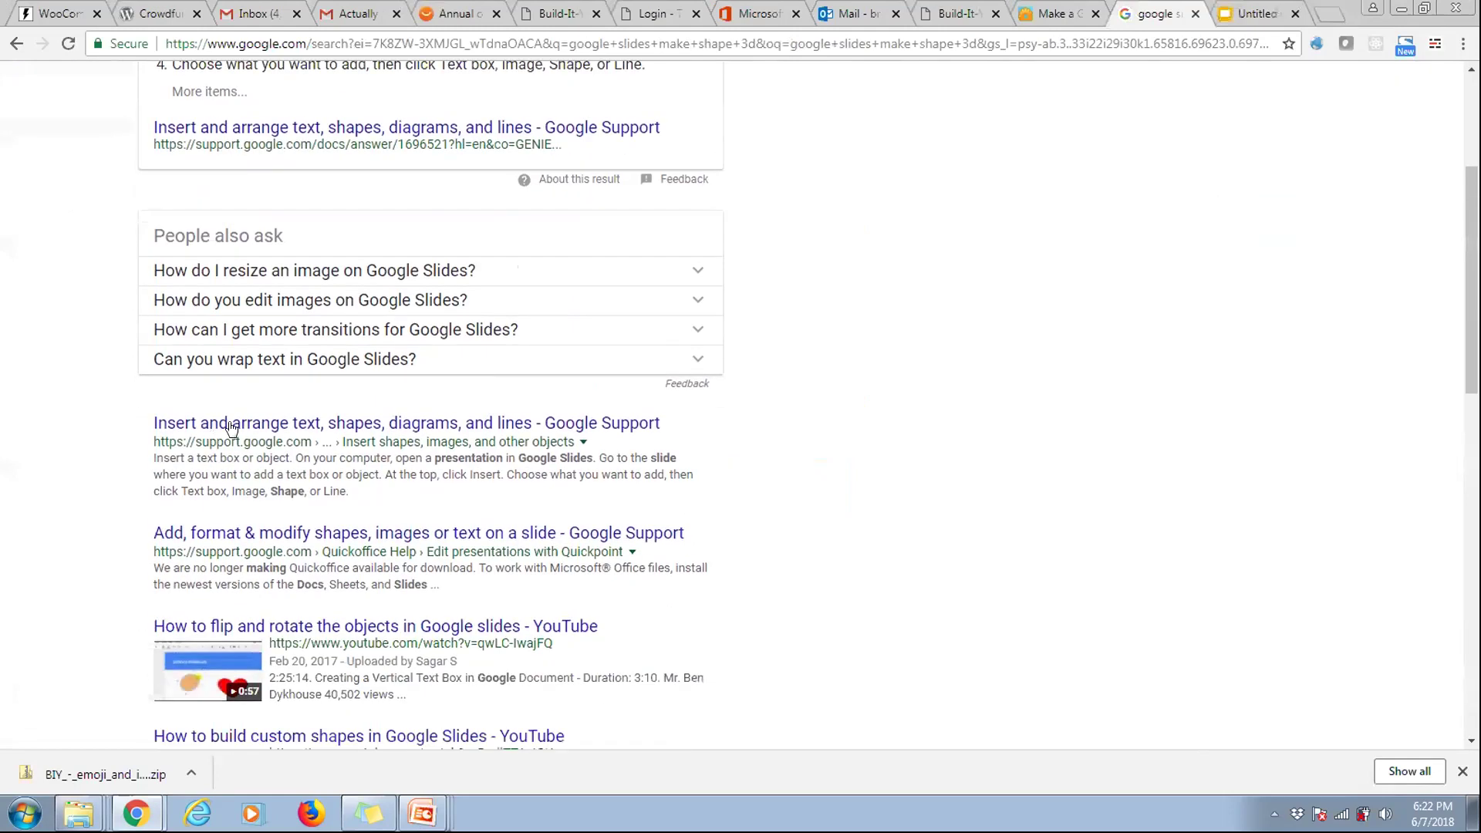
scroll(230, 424, down, 2)
scroll(228, 424, up, 6)
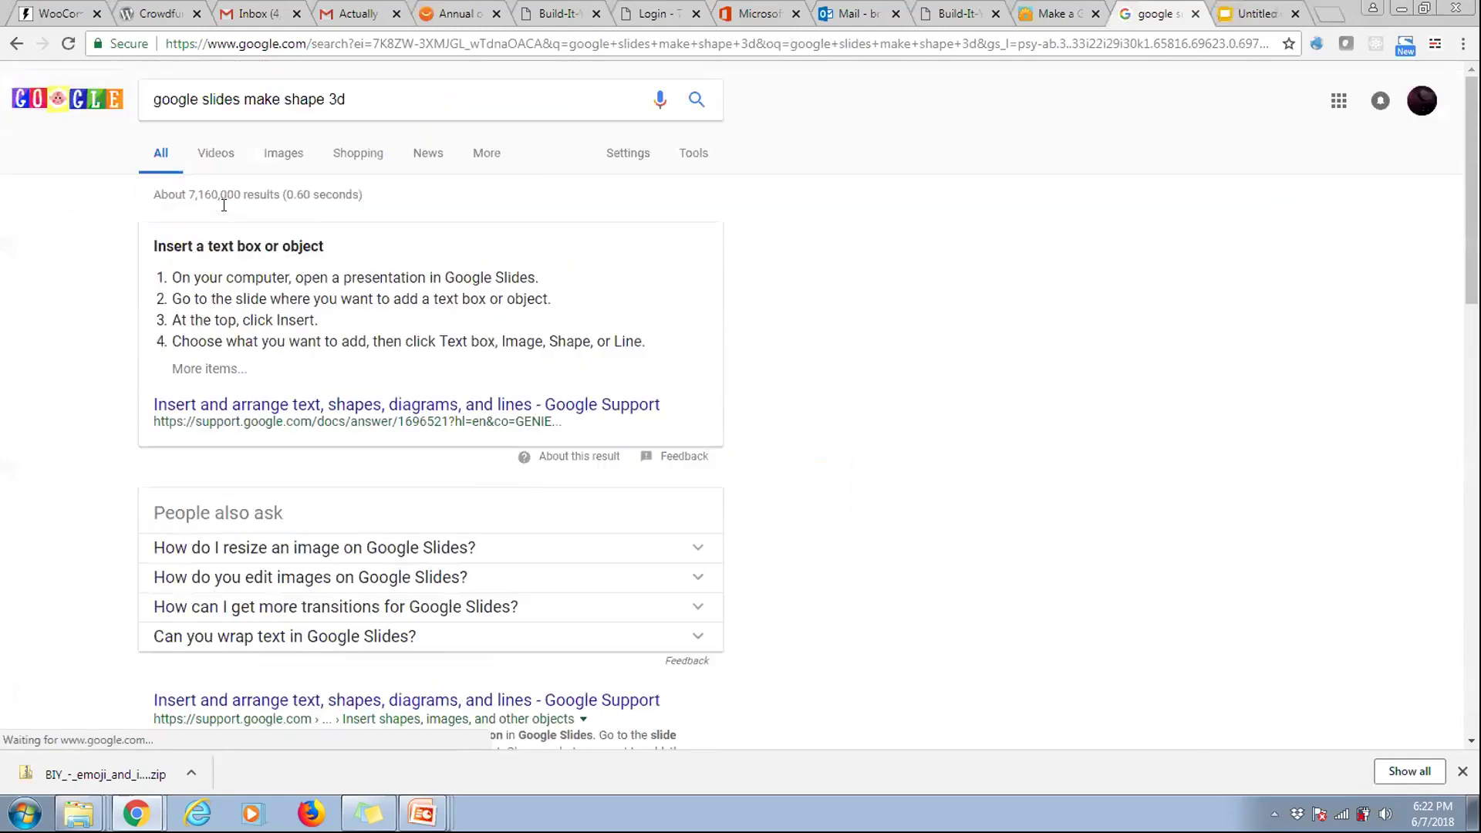
scroll(193, 267, down, 6)
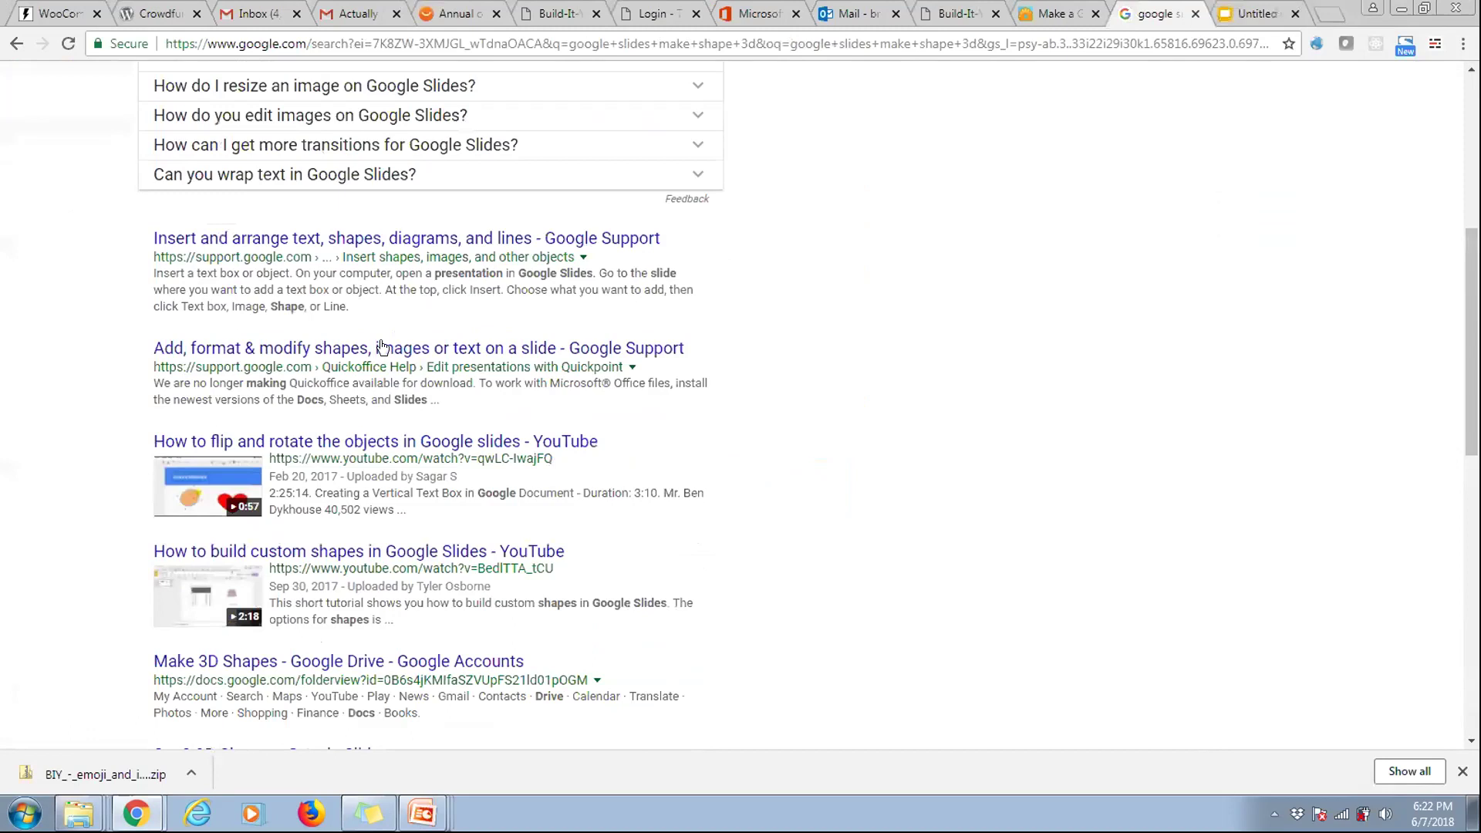
scroll(383, 347, down, 1)
scroll(384, 348, down, 2)
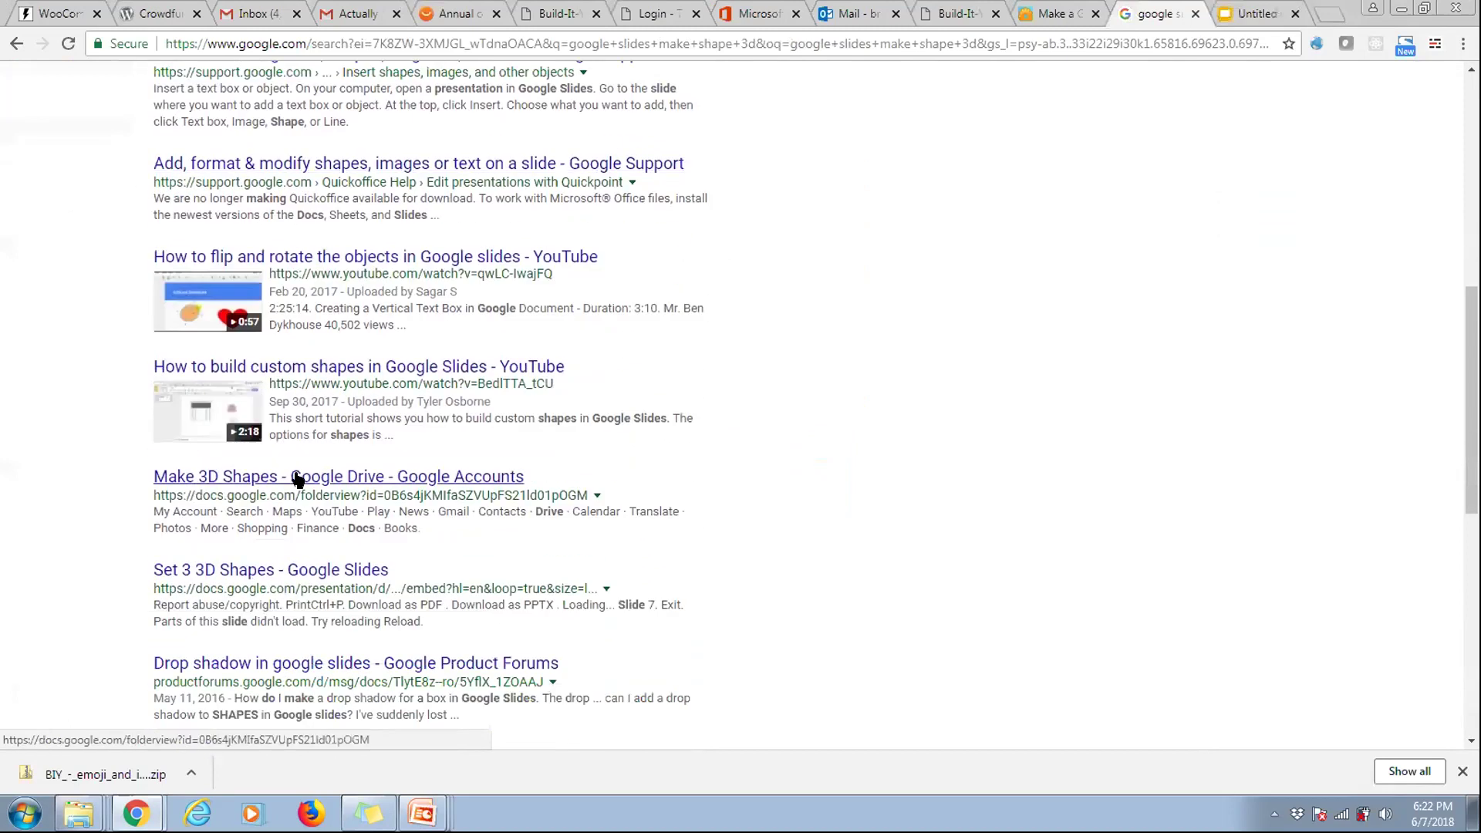
click(297, 573)
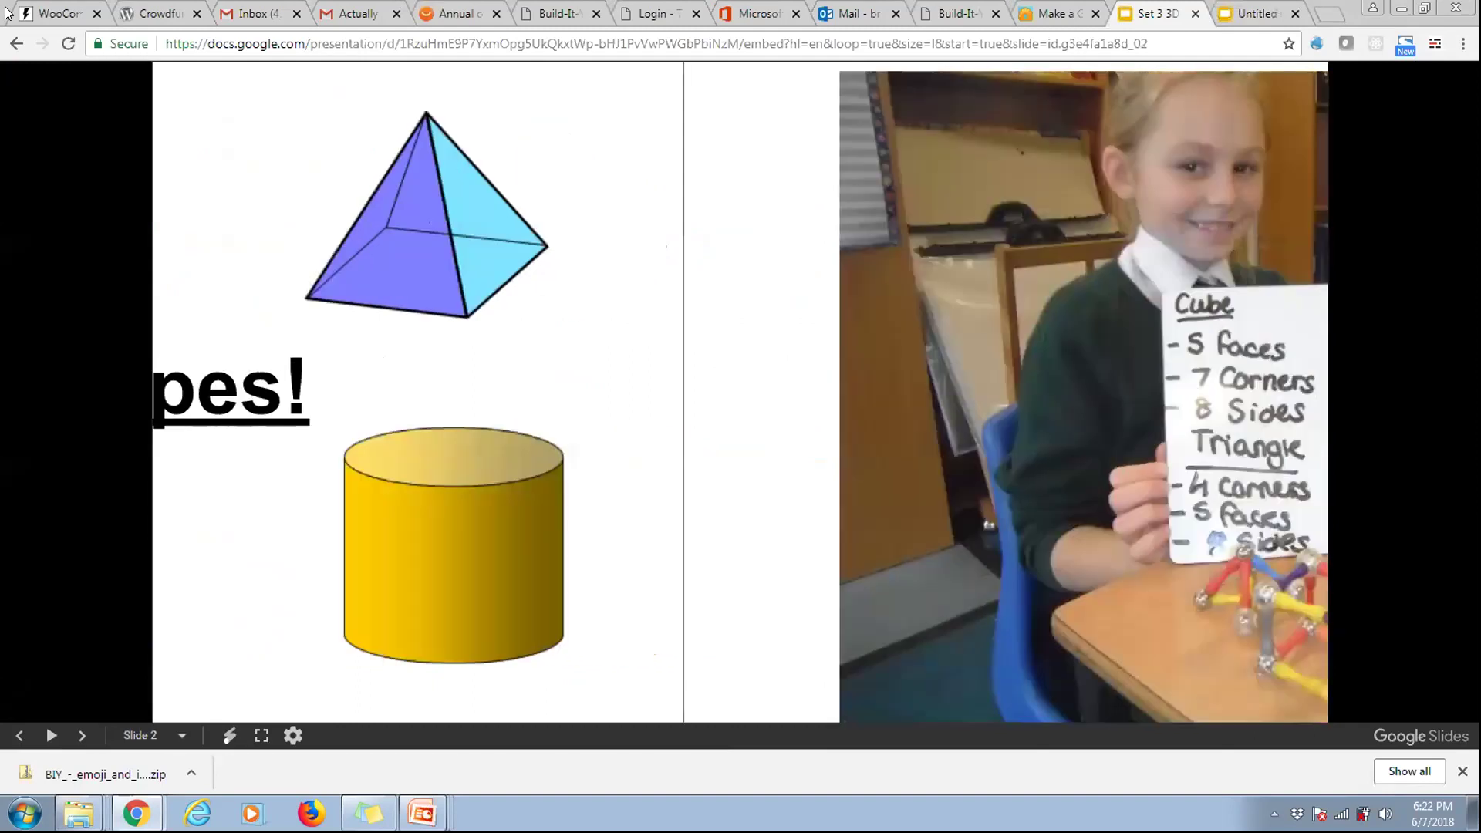
- Return from the 3D shapes presentation to the search results, and close the search and untitled presentation tabs
click(16, 43)
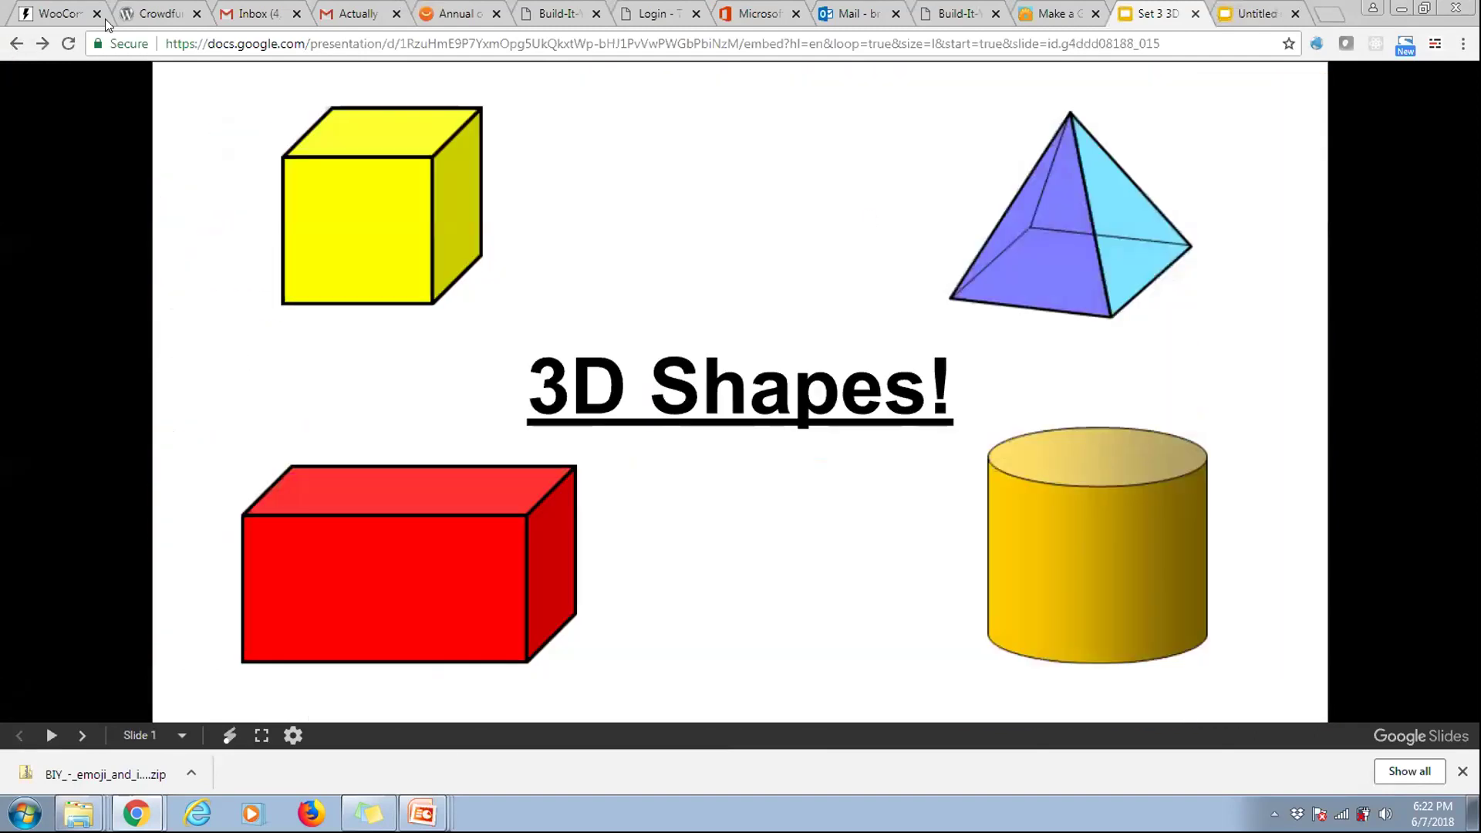
click(15, 43)
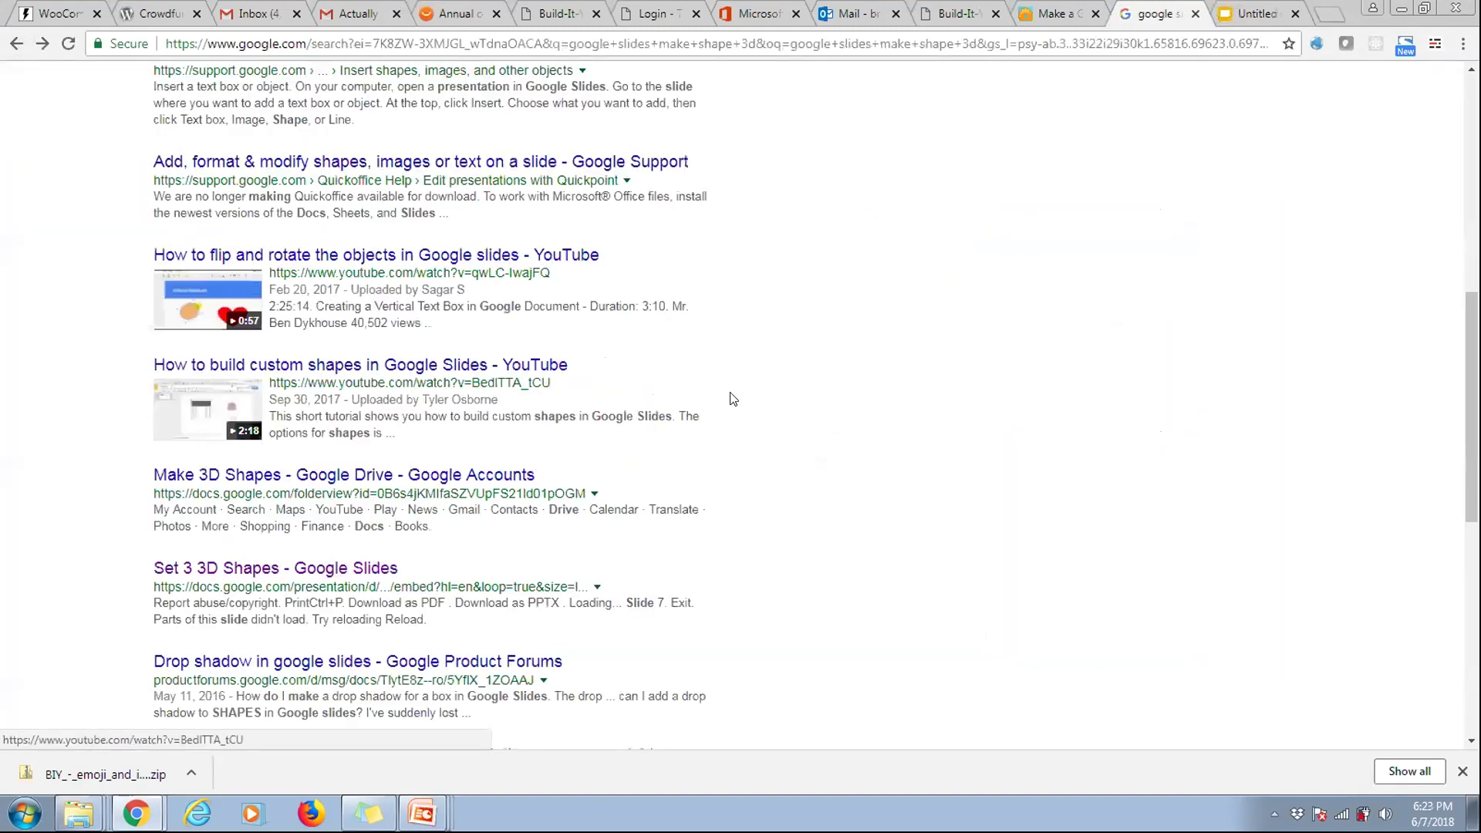
scroll(698, 545, up, 8)
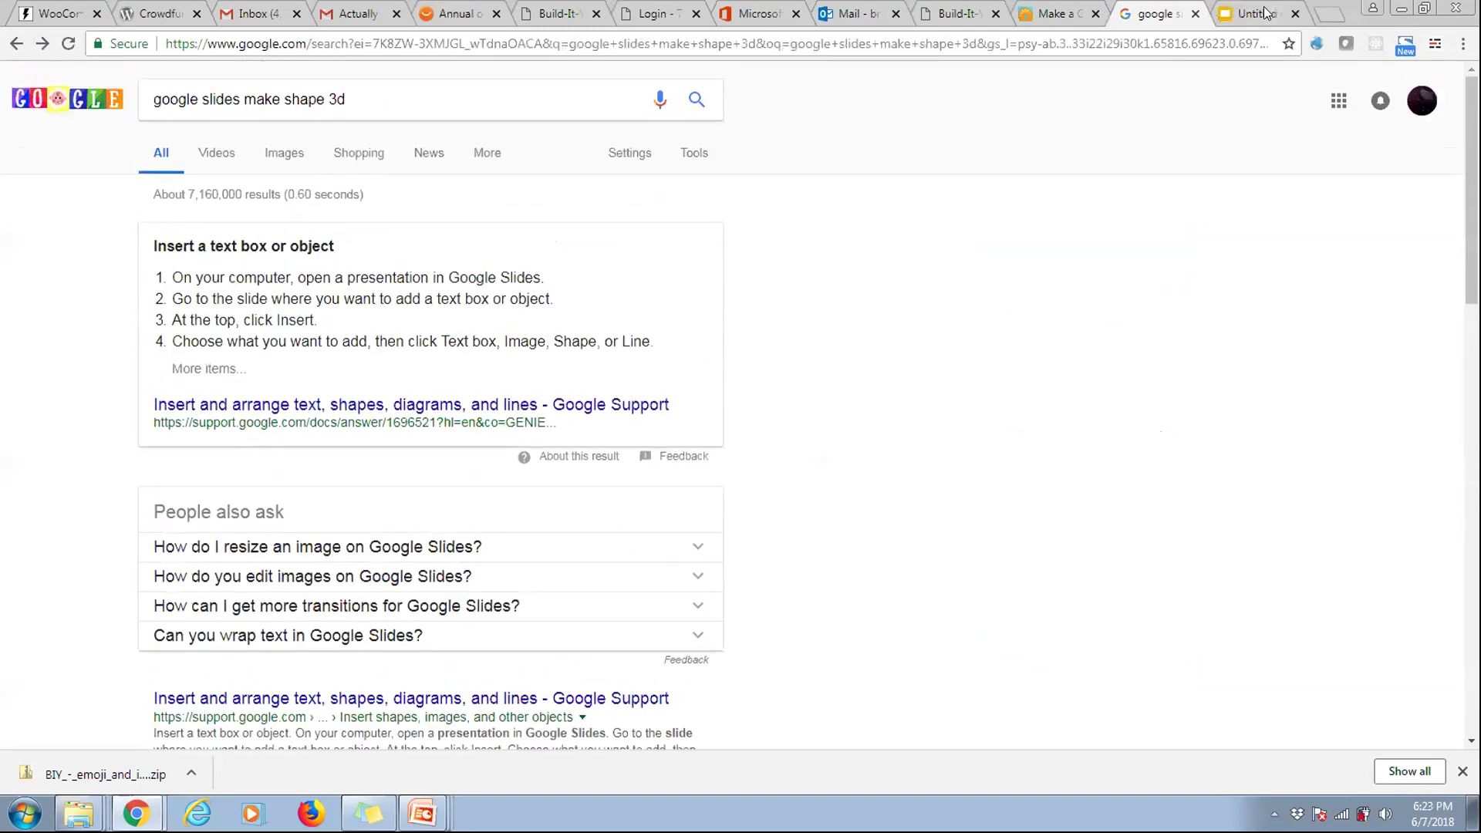
click(1195, 13)
click(1195, 12)
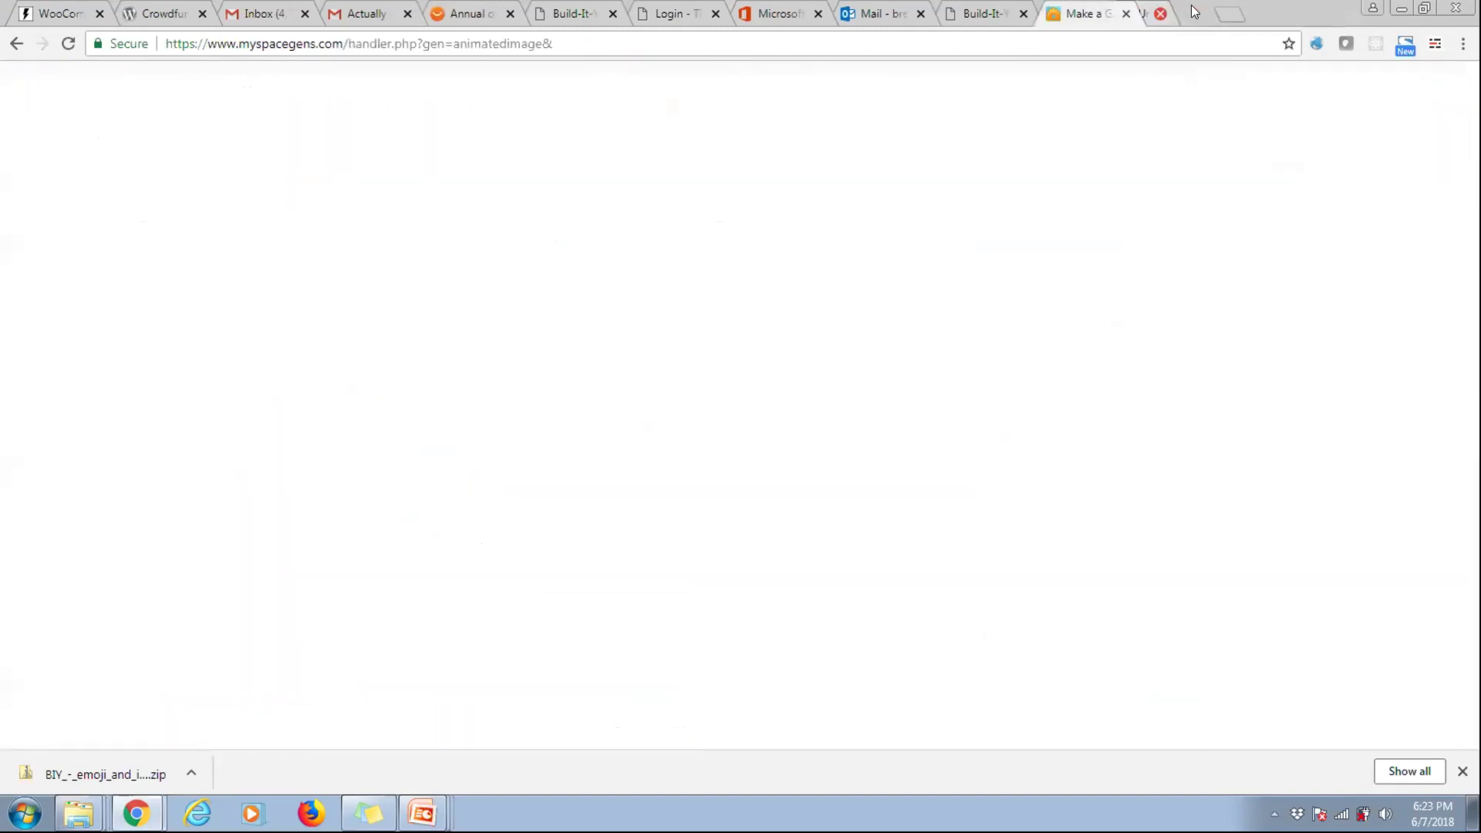
- Switch to emoji-brent-05312018.pptx in PowerPoint, close the Format Shape dialog and show slide 4
mouse_move(409, 814)
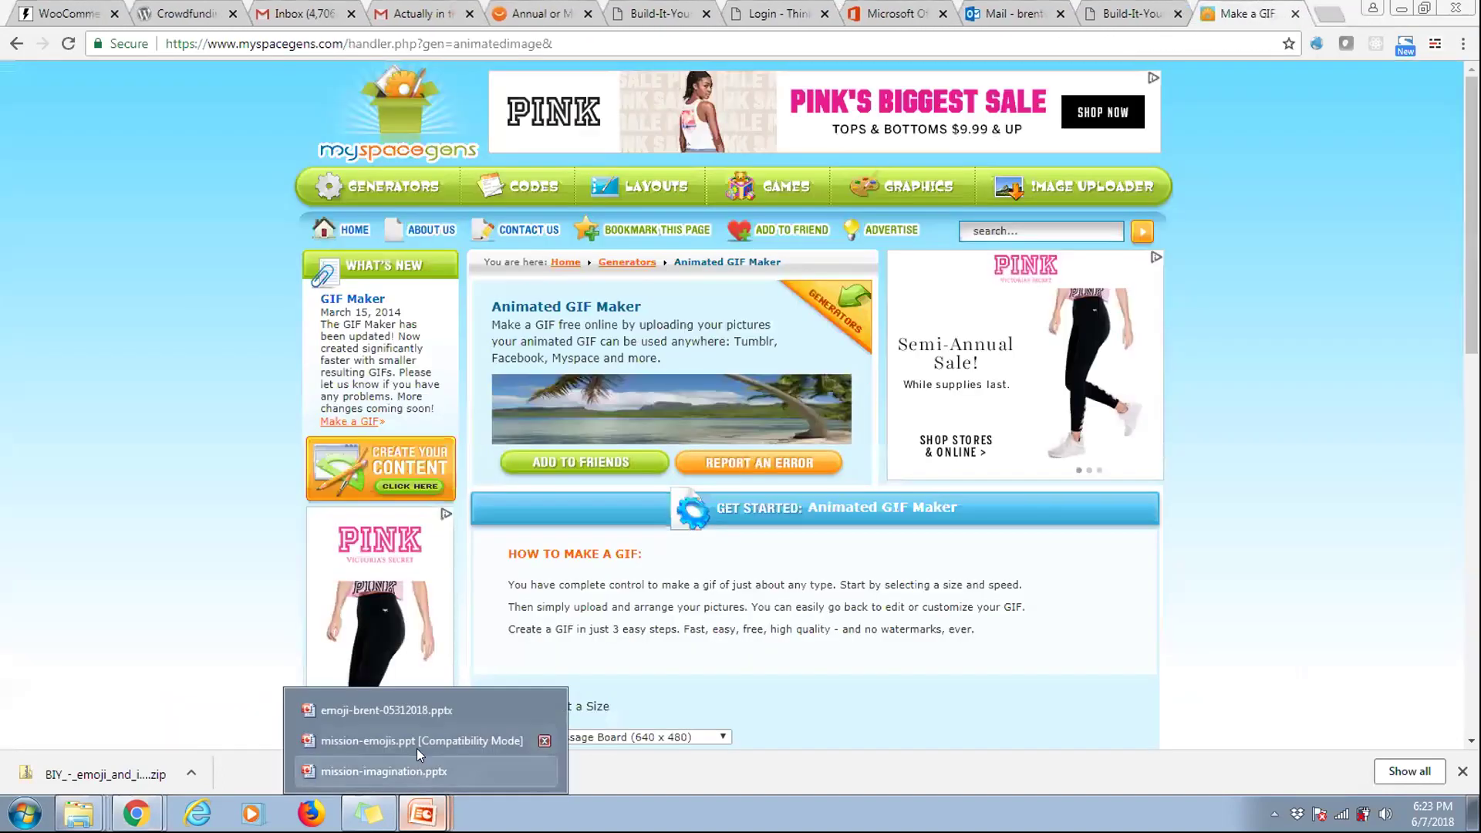
click(409, 702)
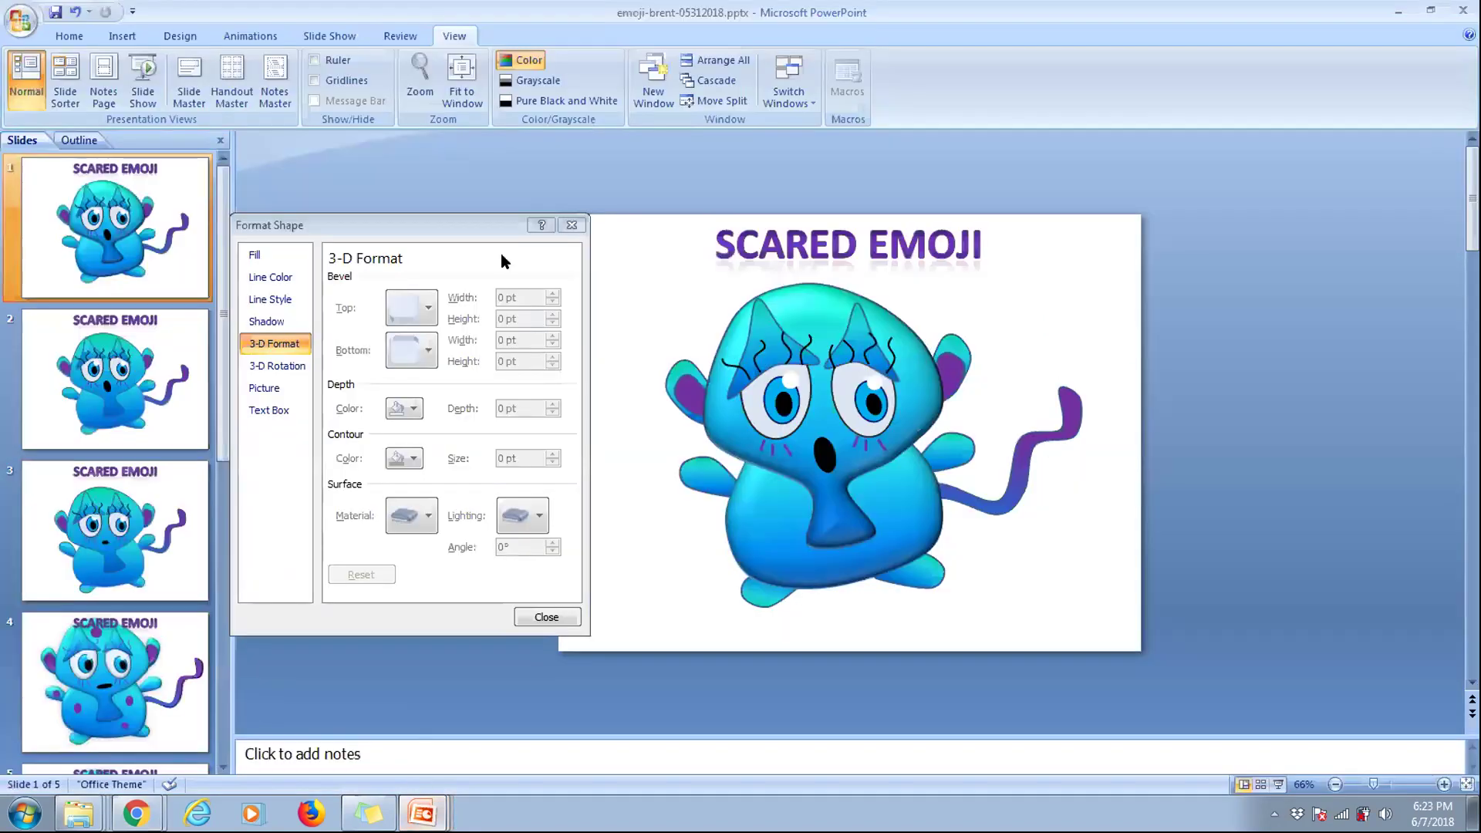
click(388, 226)
drag(389, 226, 343, 240)
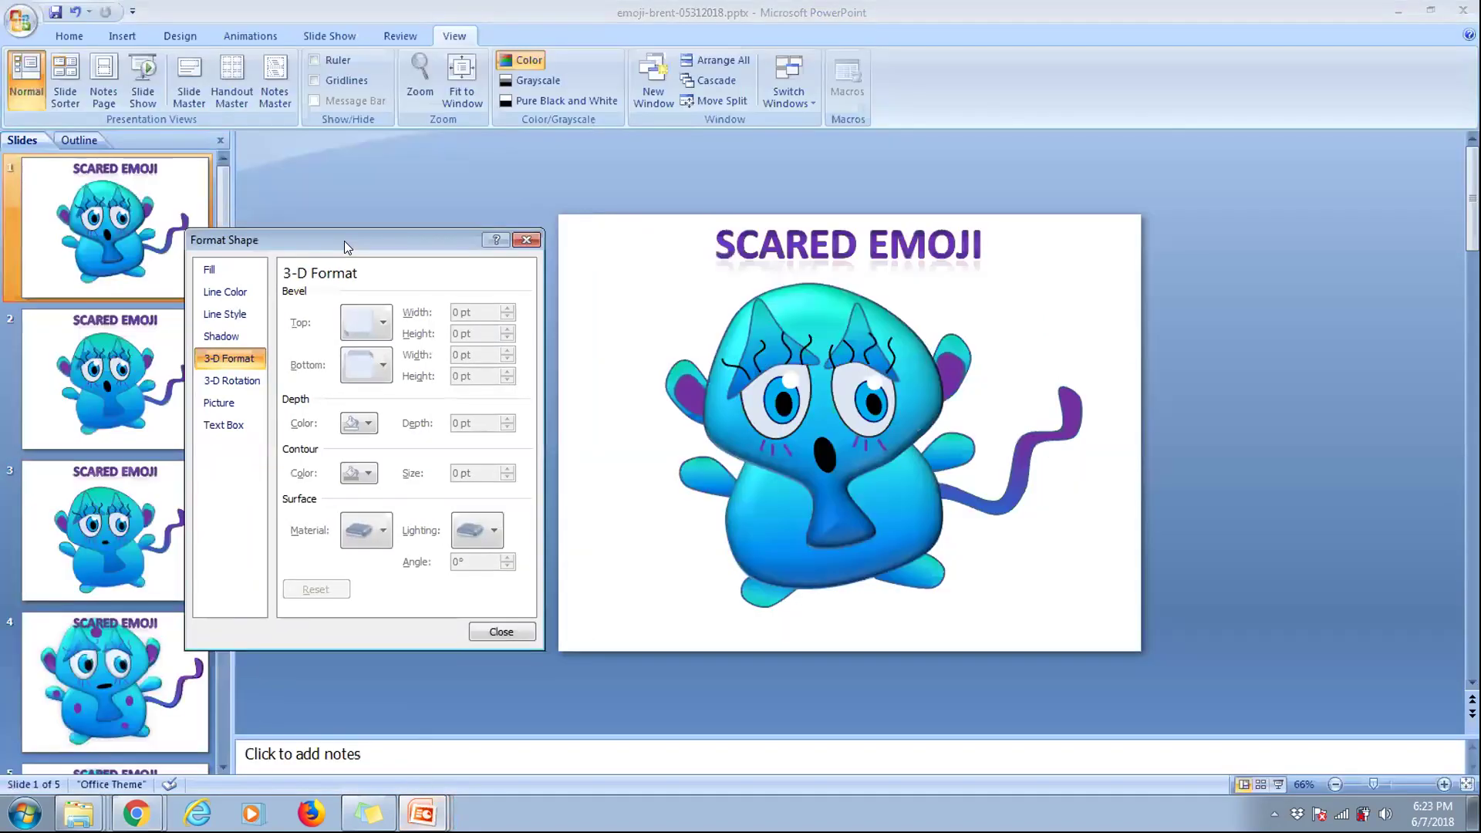
click(500, 632)
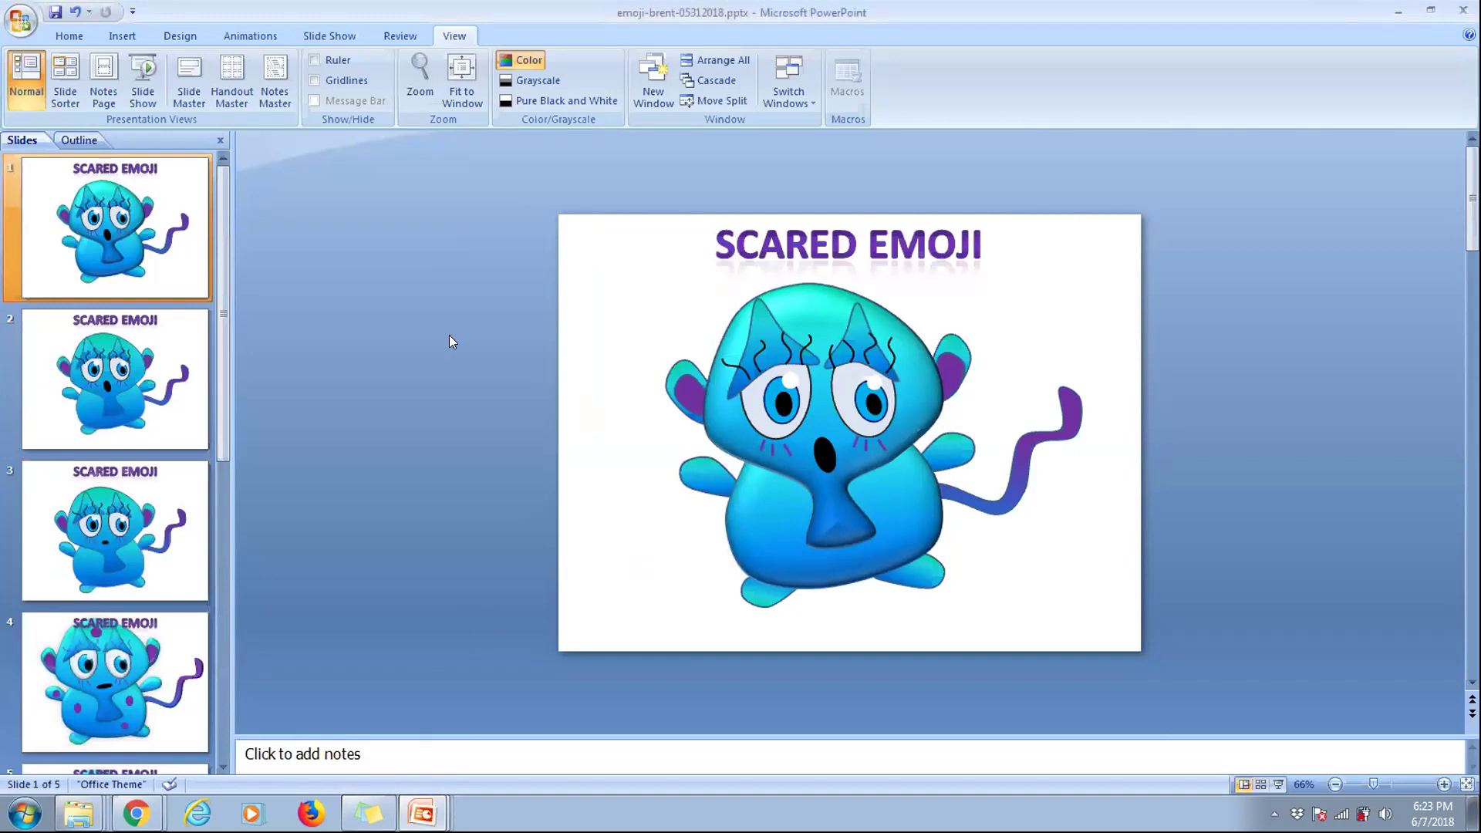
click(144, 702)
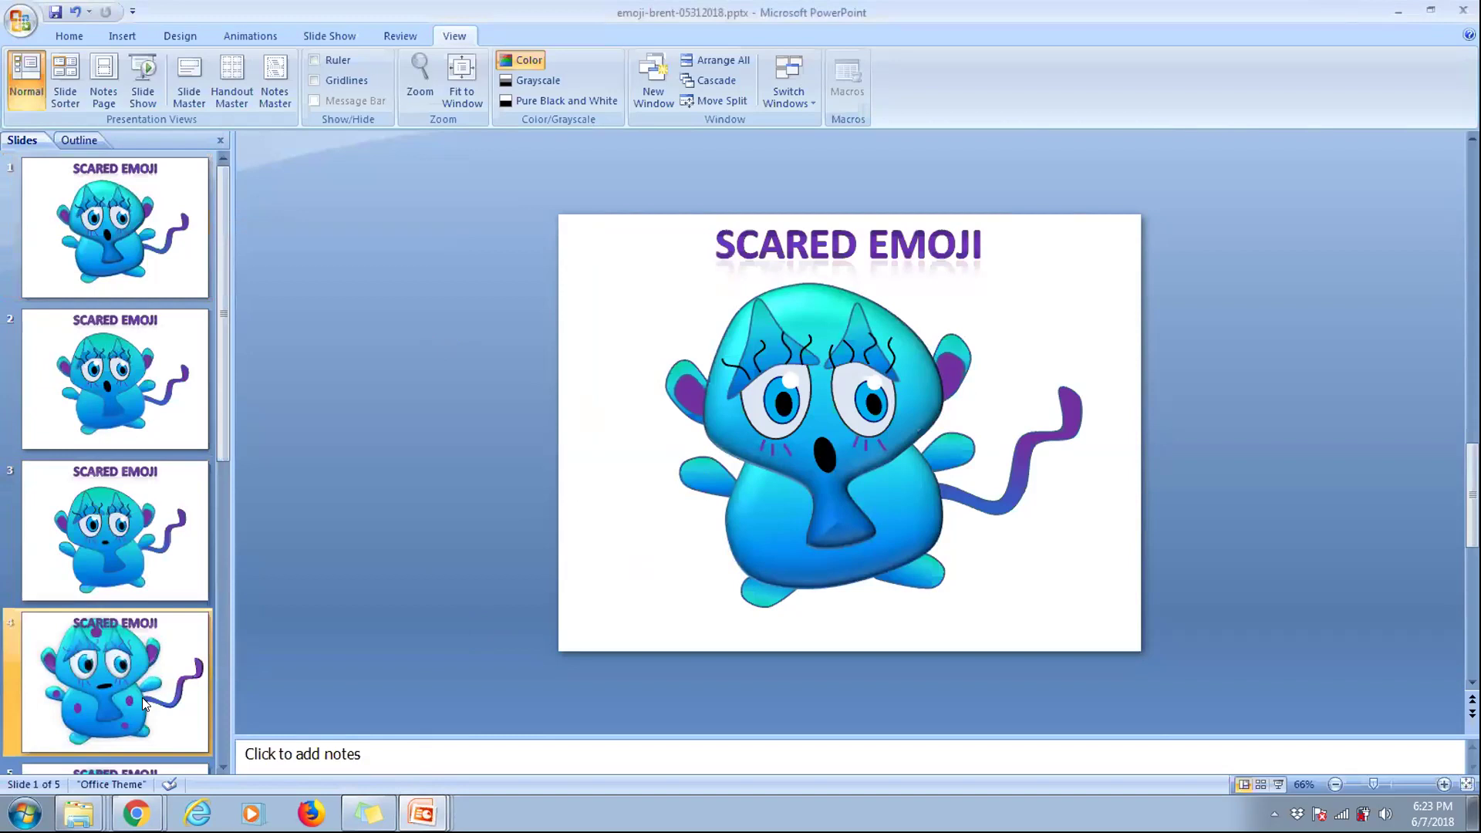
- Switch to the mission-imagination.pptx presentation and display the scared monster on slide 31
mouse_move(420, 810)
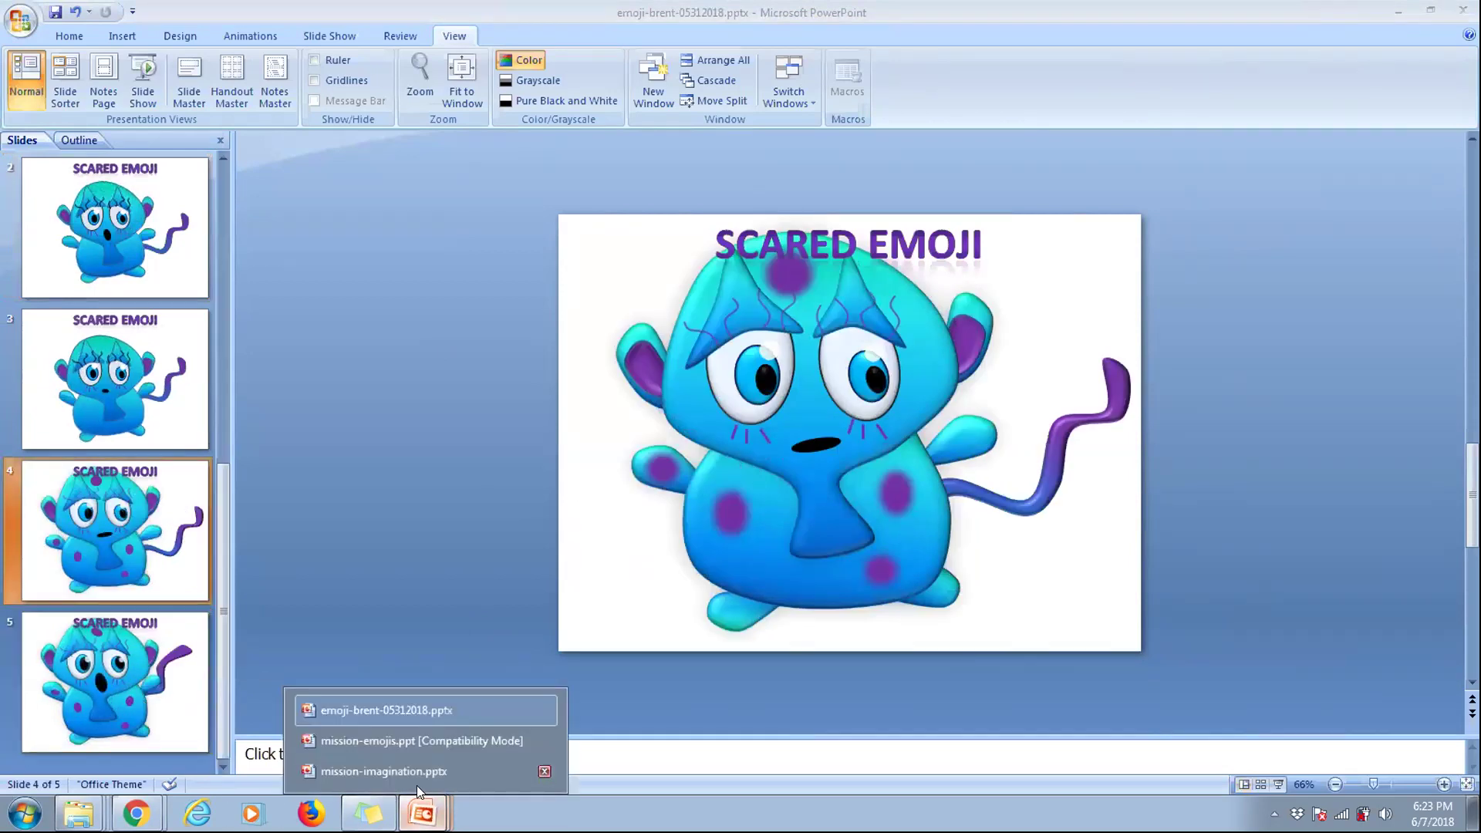
click(416, 771)
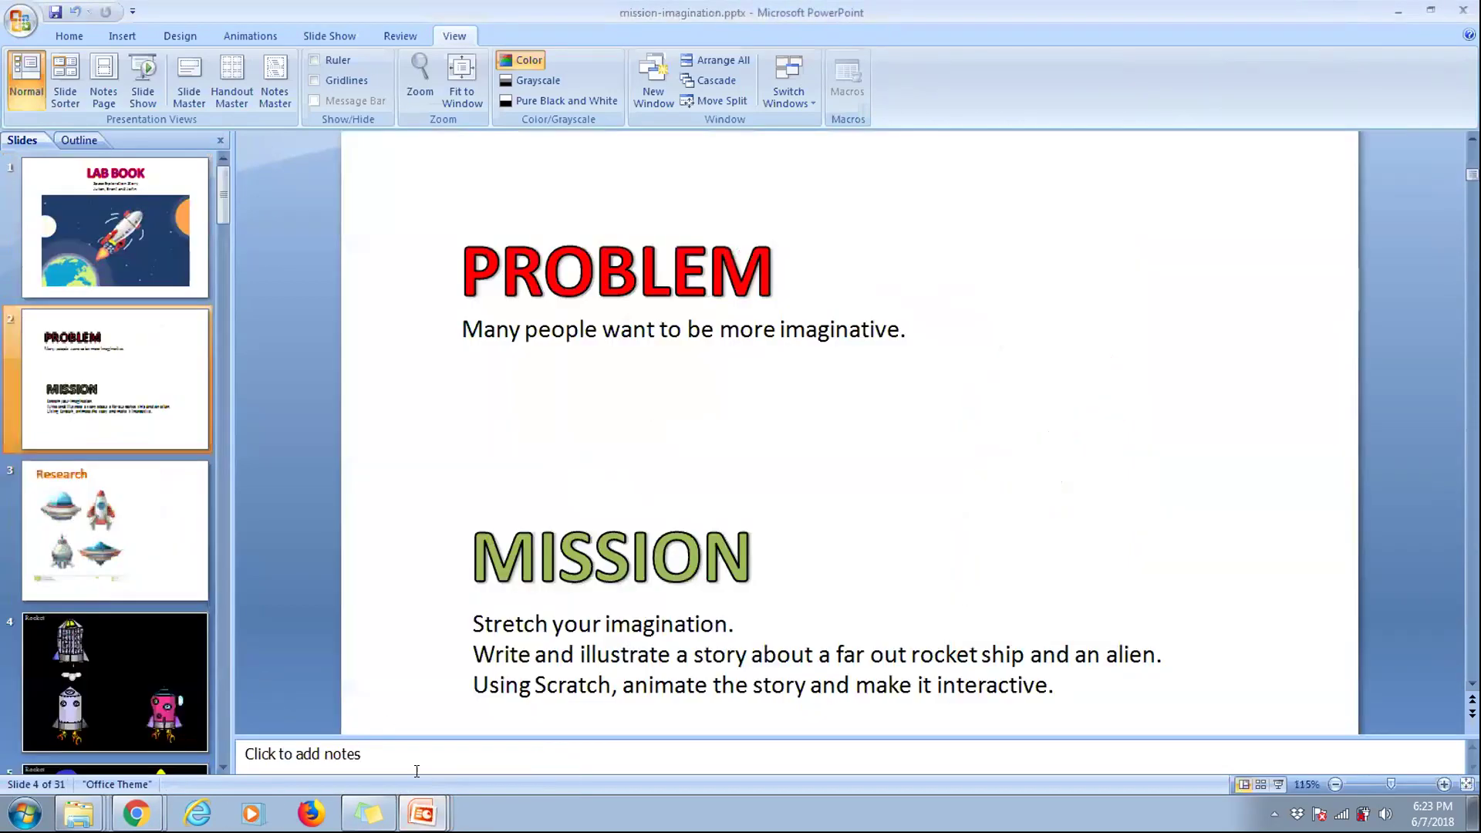
scroll(122, 503, down, 15)
click(114, 544)
click(82, 683)
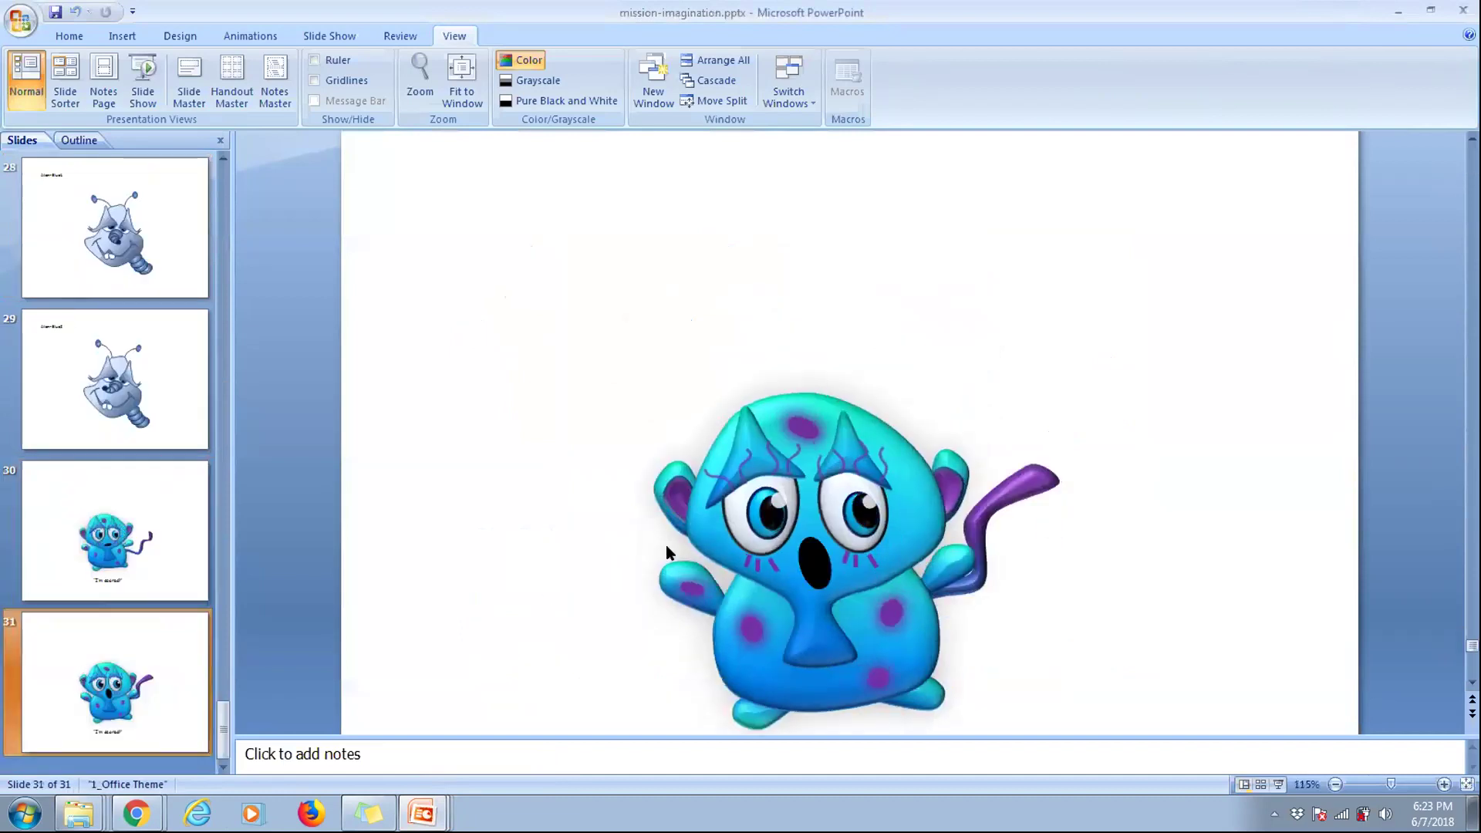
scroll(570, 556, down, 2)
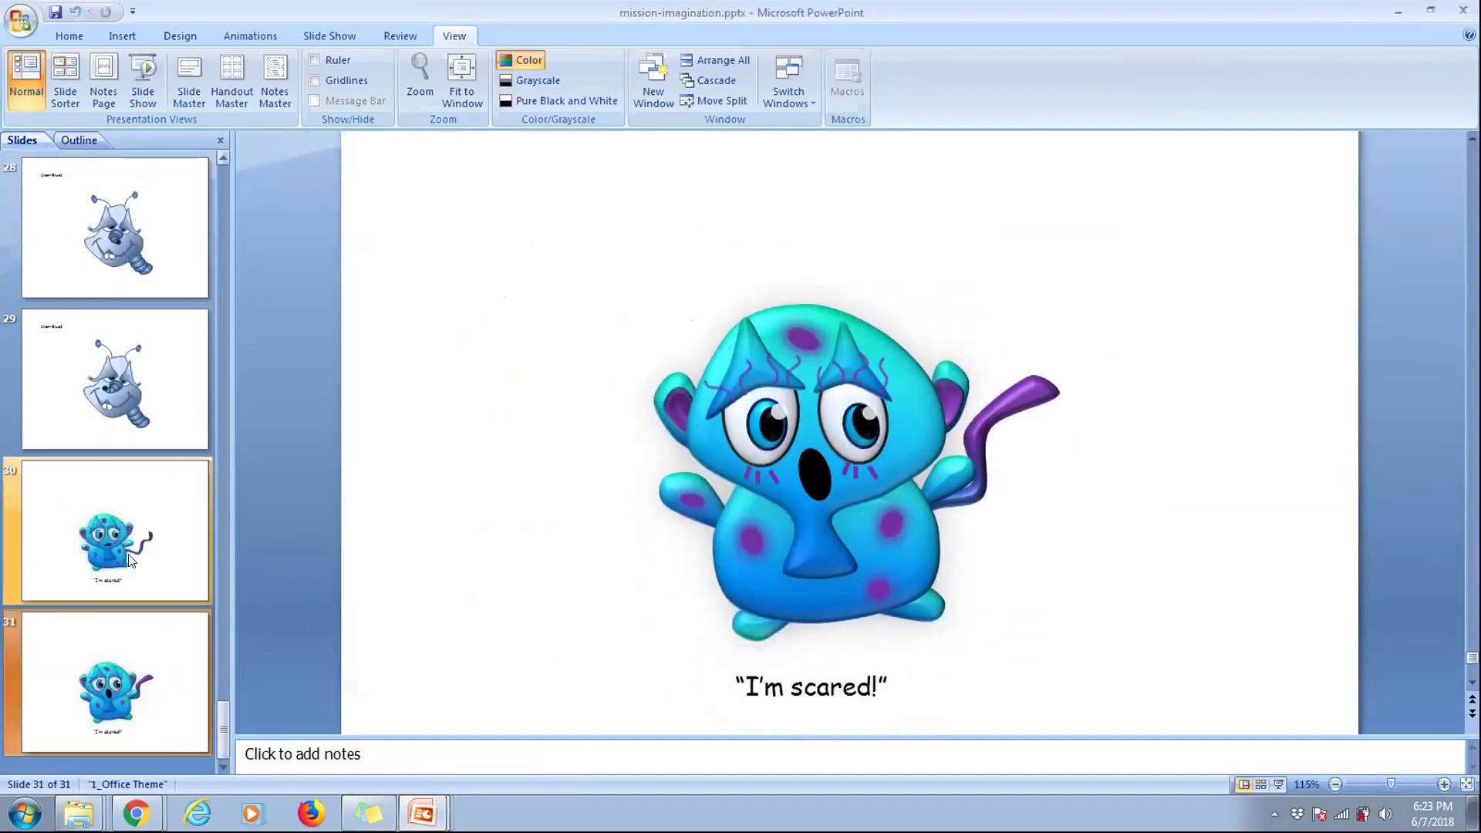
- Alternate between slides 30 and 31 to compare the two poses of the scared monster
click(129, 561)
click(123, 685)
click(100, 586)
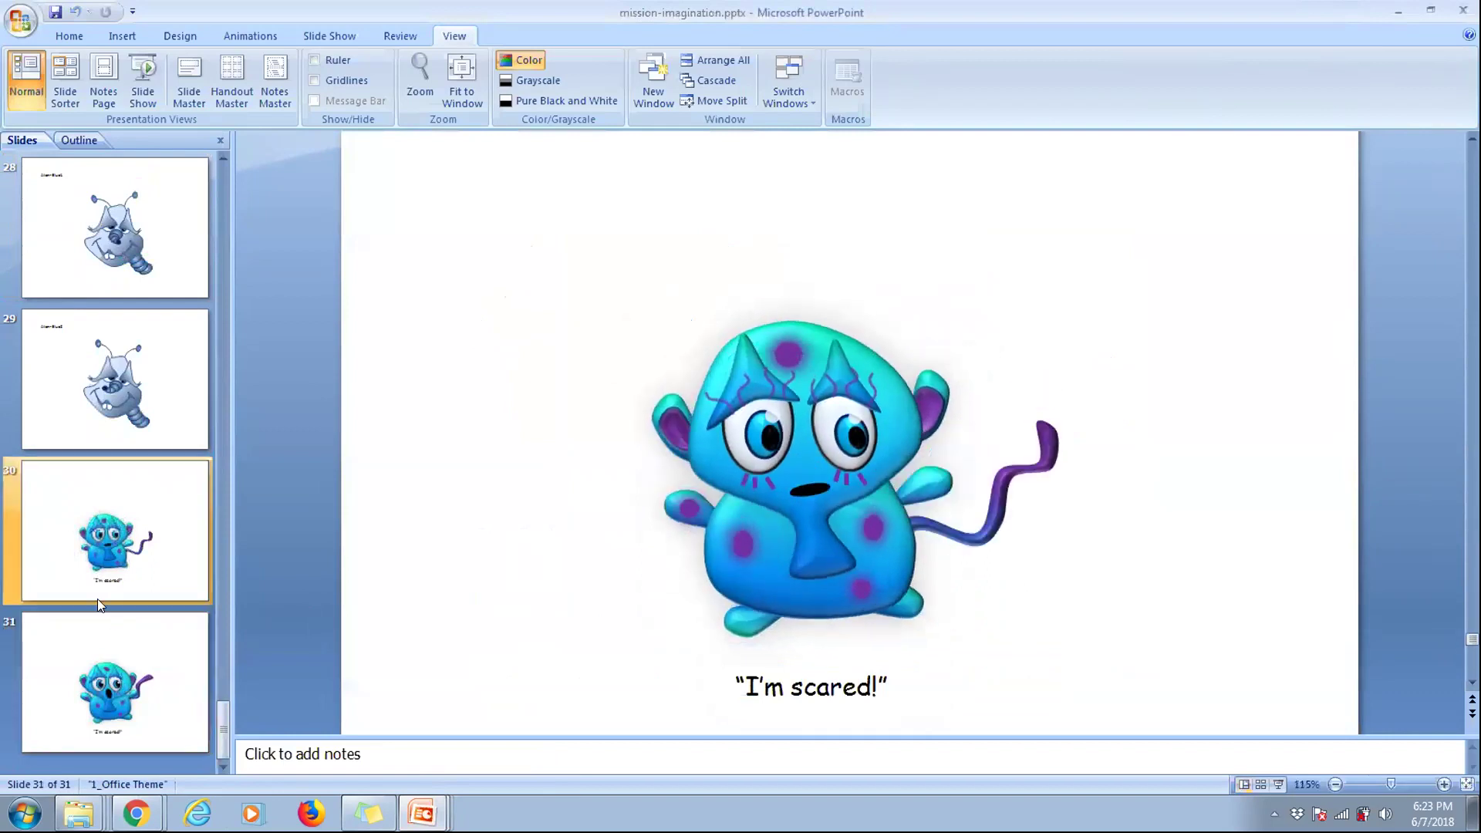
click(141, 709)
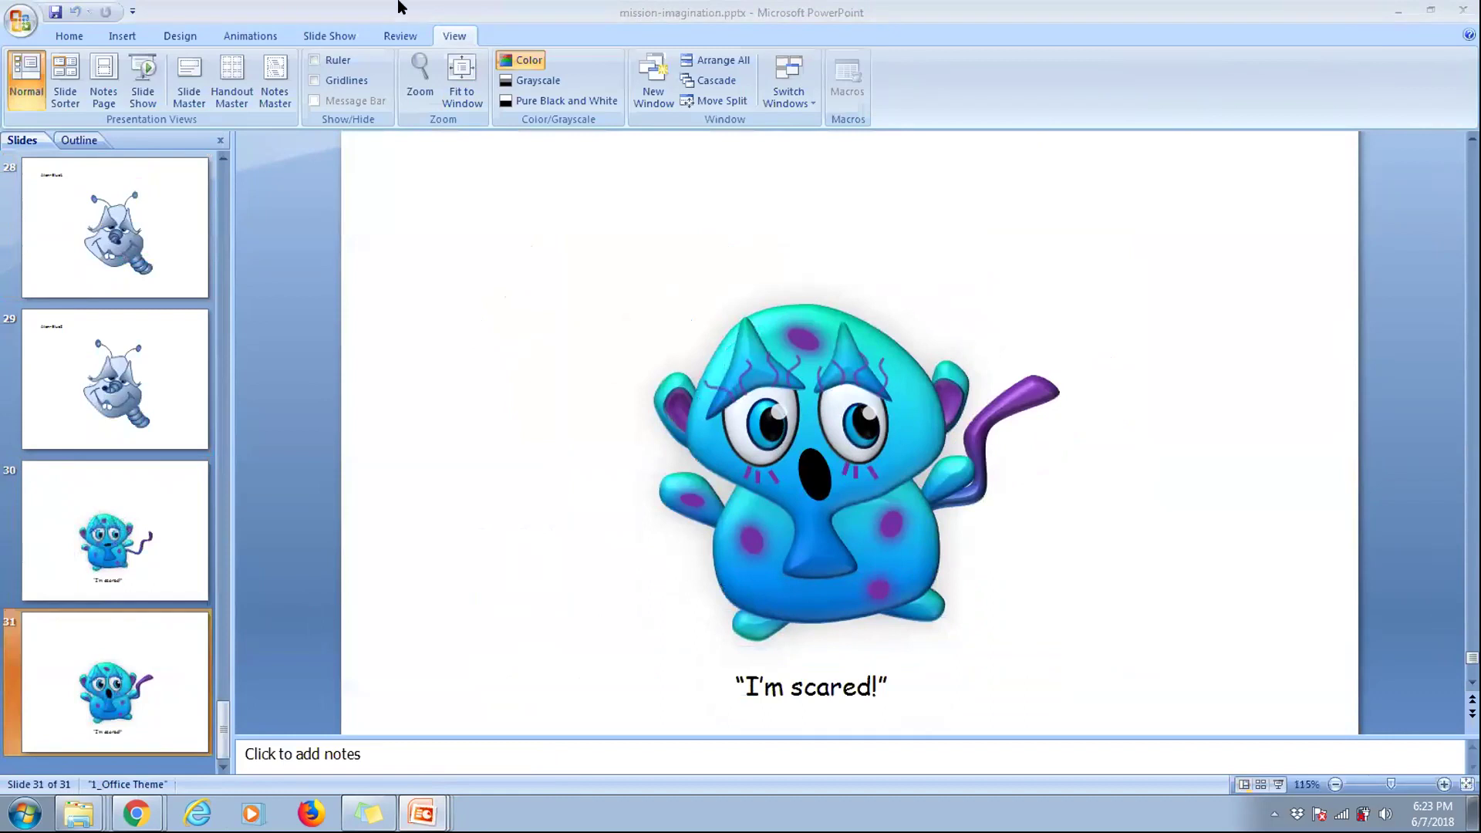
- Draw a rectangle around the monster and its "I'm scared!" caption on slide 31 and send it to the back
click(115, 34)
click(197, 83)
click(222, 139)
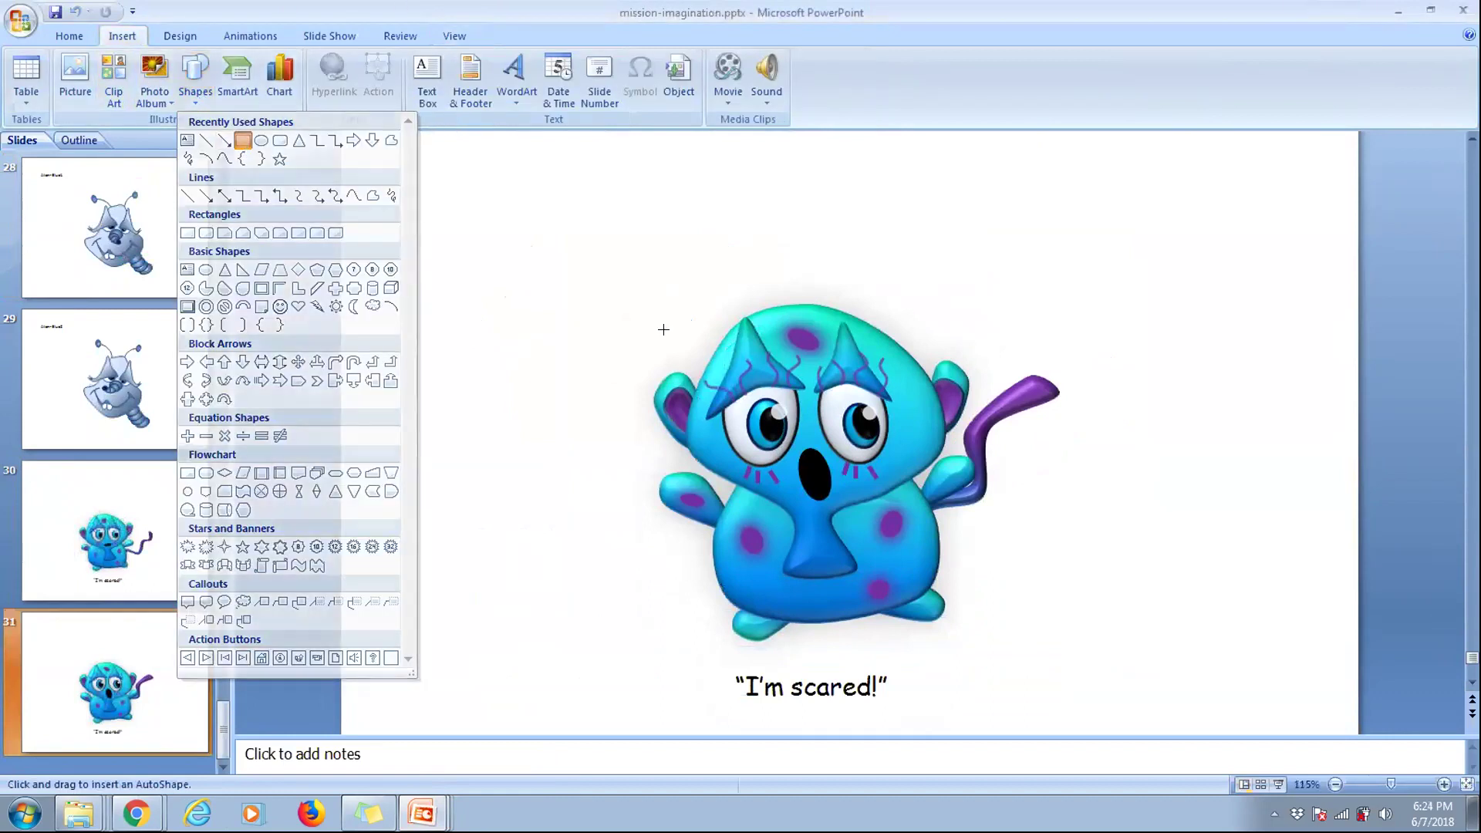
drag(629, 270, 1071, 695)
right_click(857, 387)
mouse_move(1003, 529)
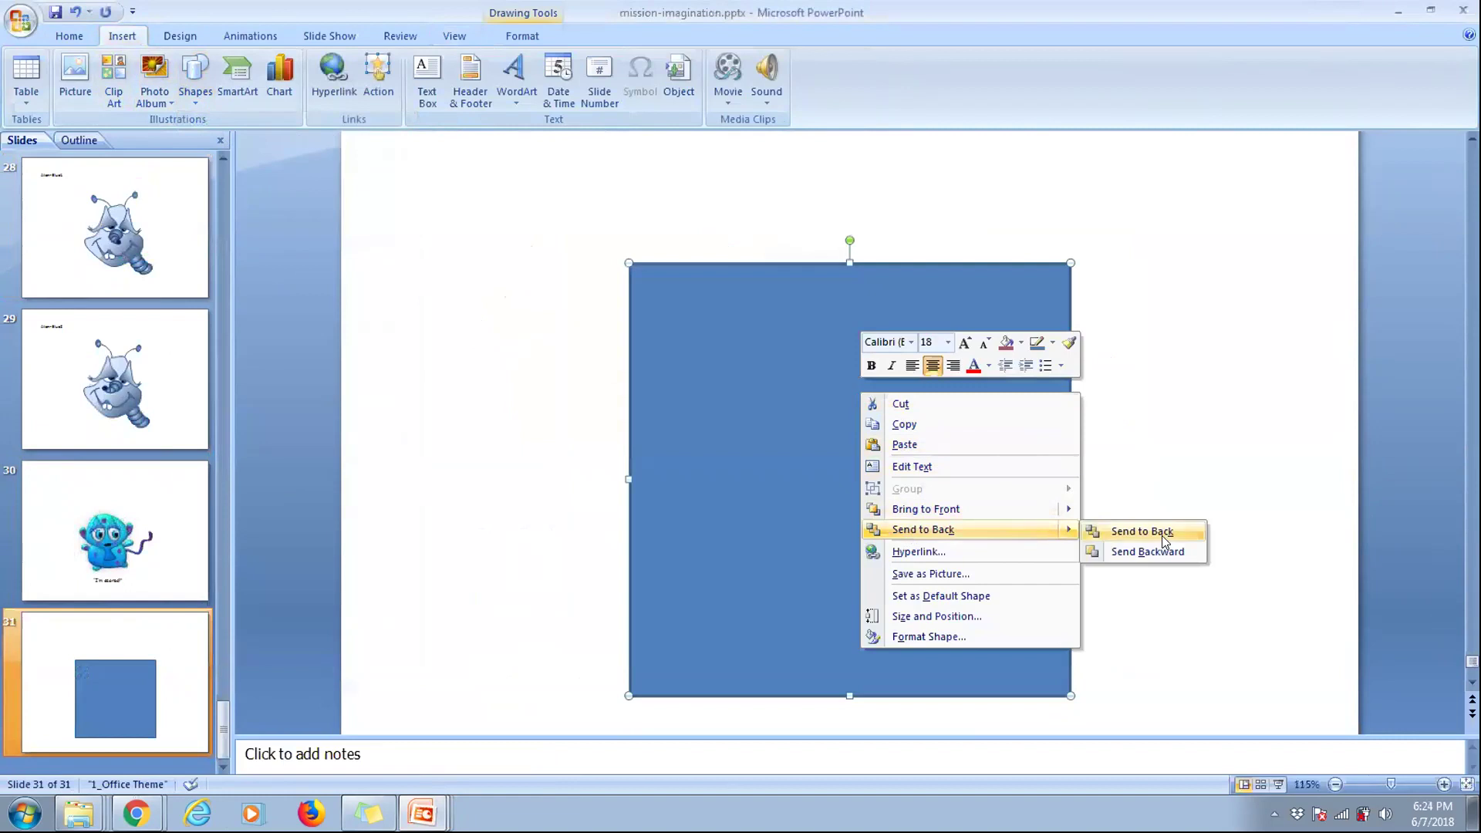
click(1158, 531)
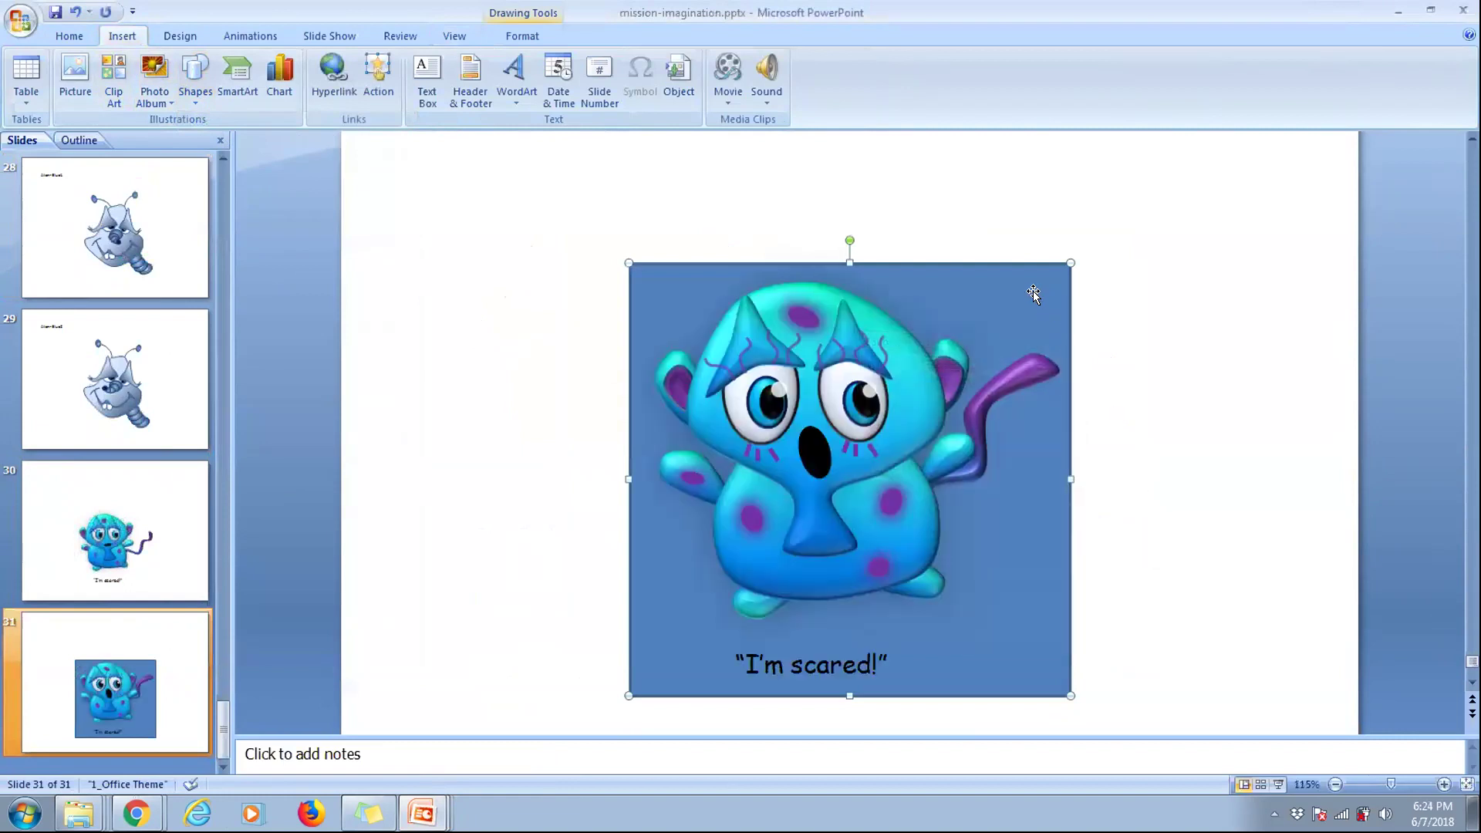
- Paste the blue rectangle onto slide 30 and send it behind the monster and its caption
click(185, 530)
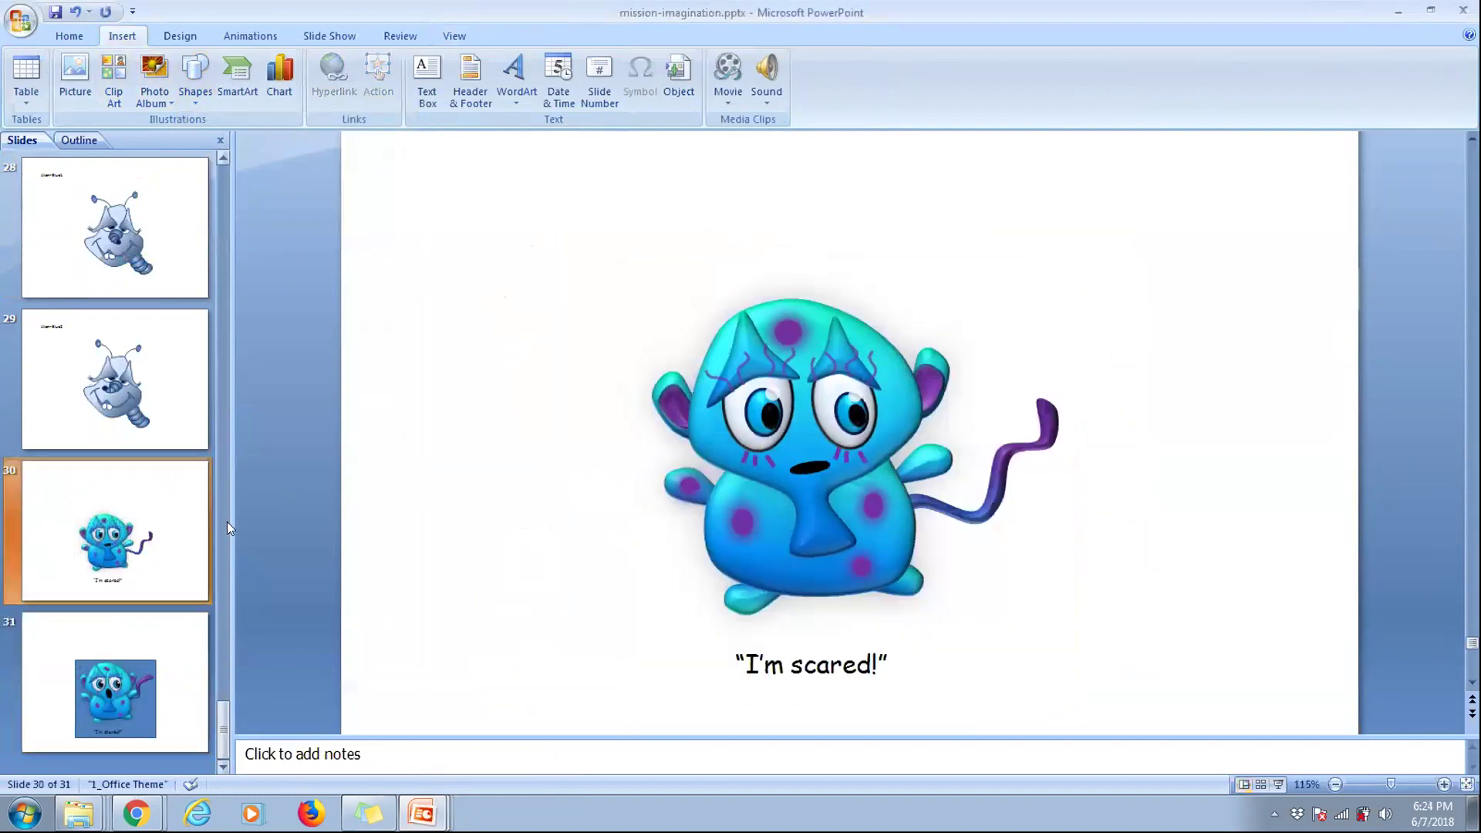
key(ctrl+v)
right_click(891, 397)
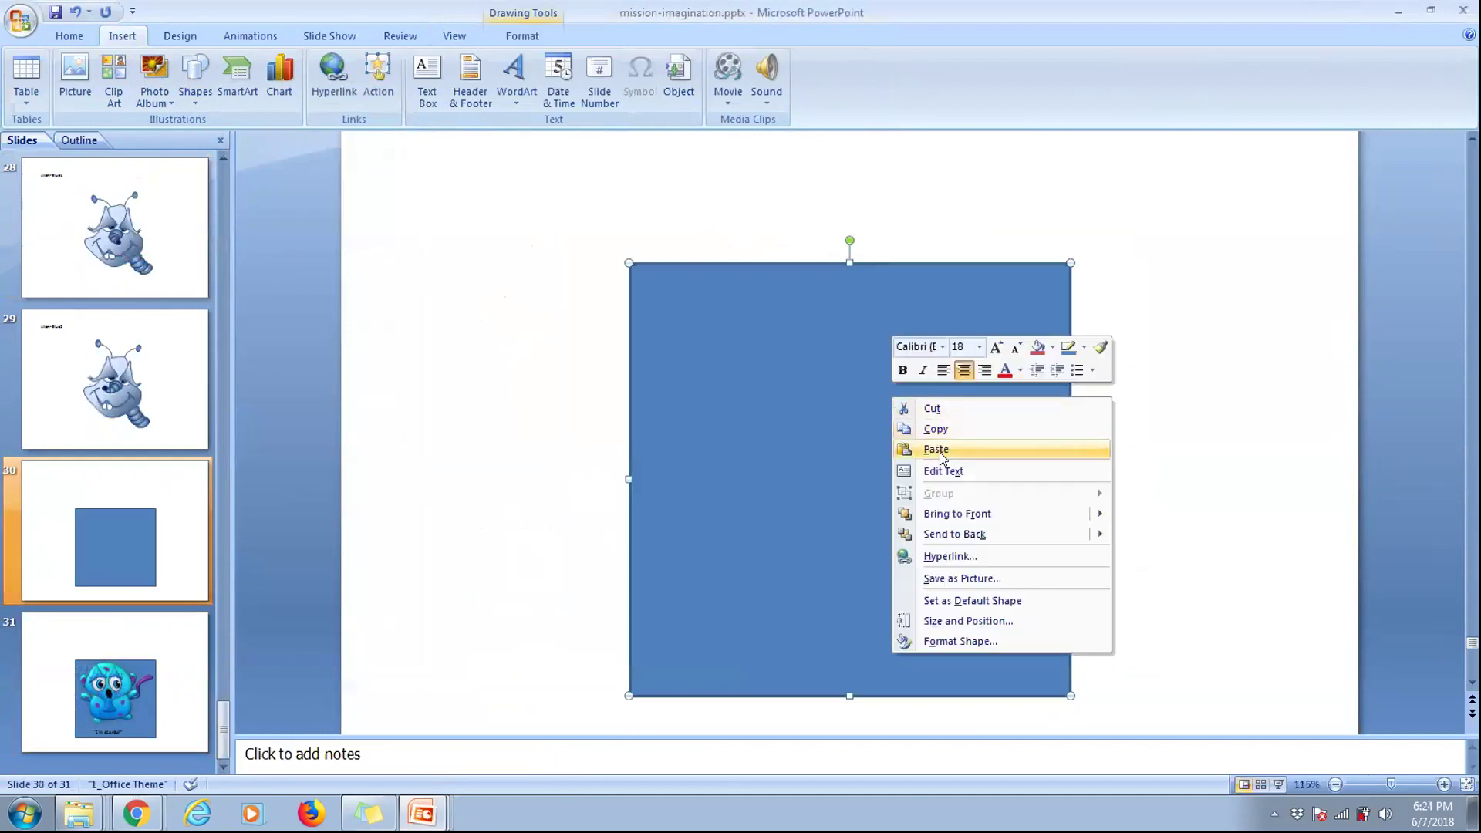
mouse_move(970, 534)
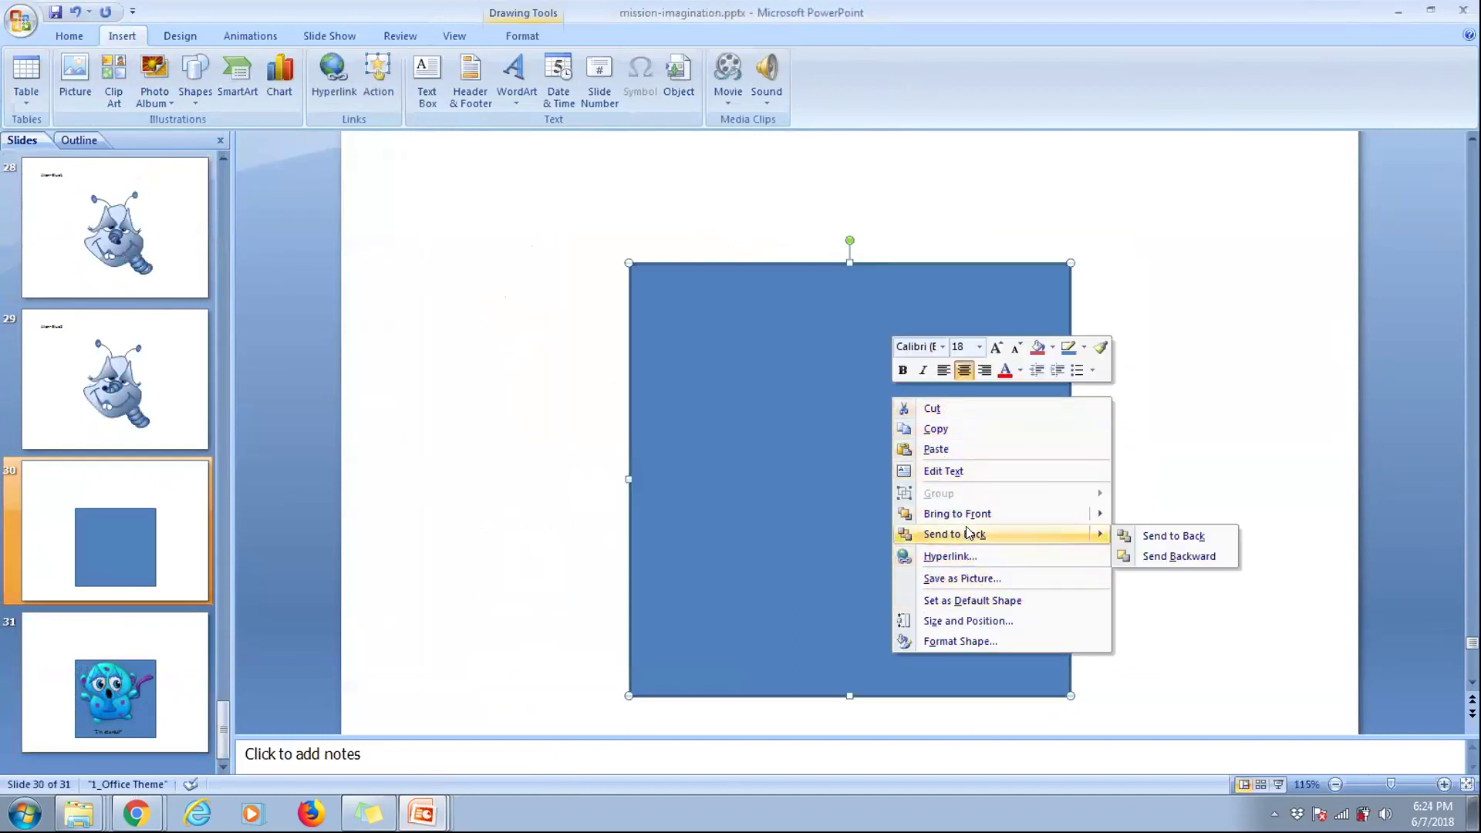
click(1174, 536)
- Alternate between slides 30 and 31 to compare the monster's two poses against the blue background
click(65, 662)
click(115, 540)
click(127, 655)
click(117, 547)
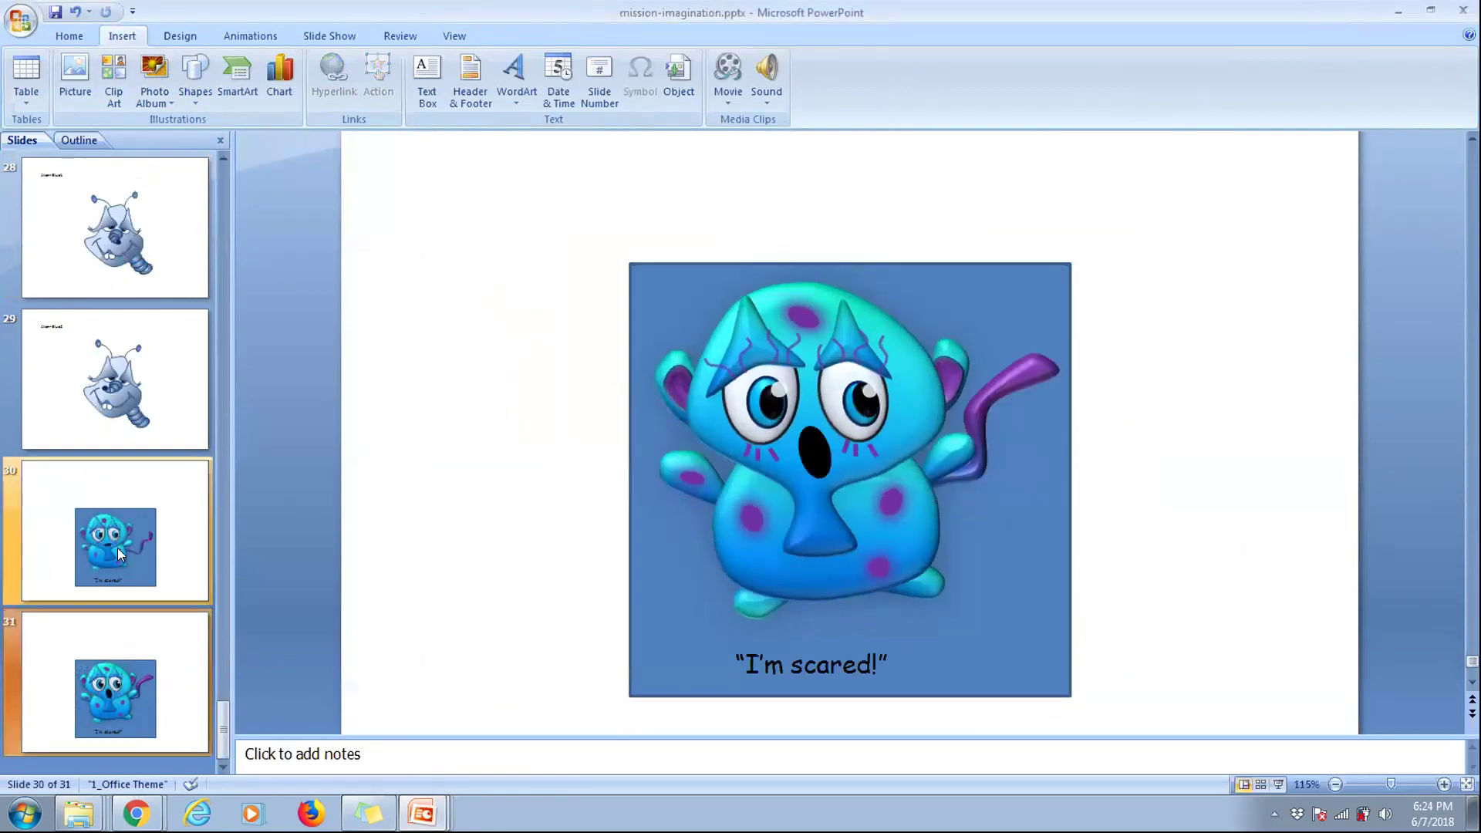
click(118, 644)
click(114, 556)
click(136, 657)
click(128, 538)
click(141, 673)
click(148, 539)
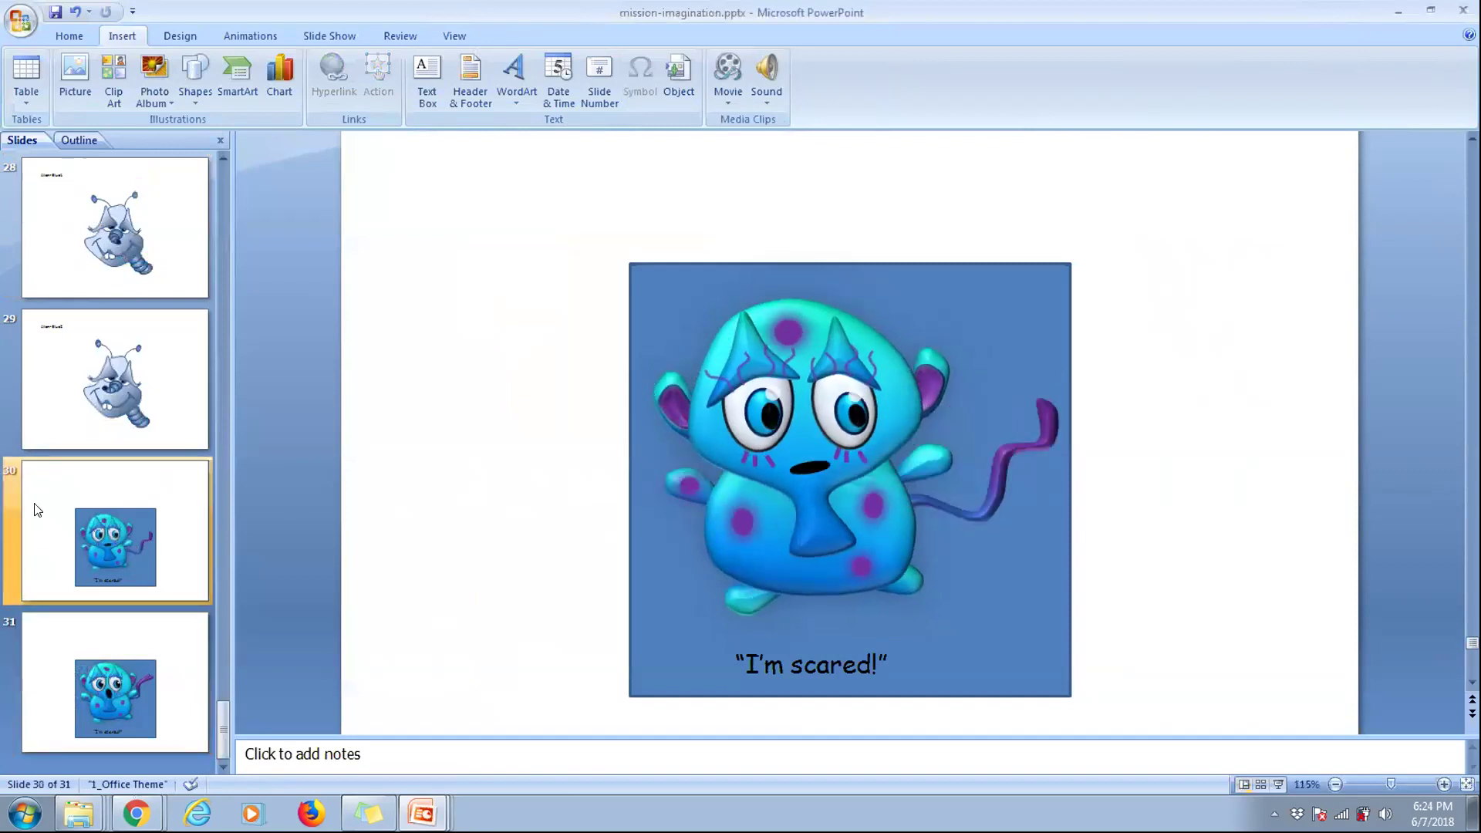
- Undo the blue background rectangles on slides 30 and 31
key(ctrl+z)
key(ctrl+z)
key(ctrl+z)
key(ctrl+z)
key(ctrl+z)
key(ctrl+z)
- Paste copies of both scared monster slides after slide 31
click(155, 648)
key(ctrl+v)
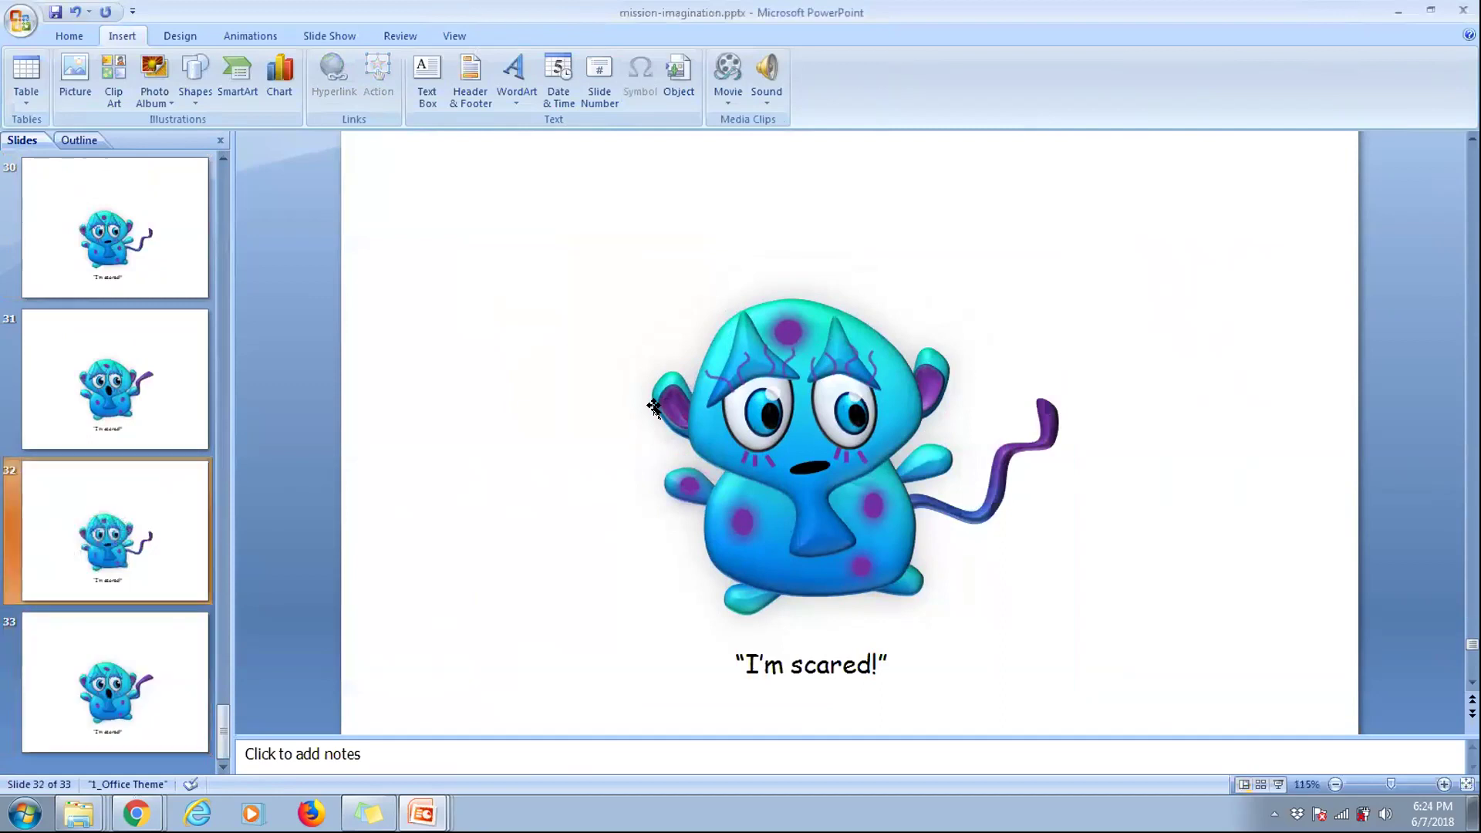
- Enlarge the monster on slide 32 and shift the monster on slide 33 down and to the left
click(654, 407)
drag(1049, 286, 1205, 140)
click(165, 651)
drag(793, 424, 640, 496)
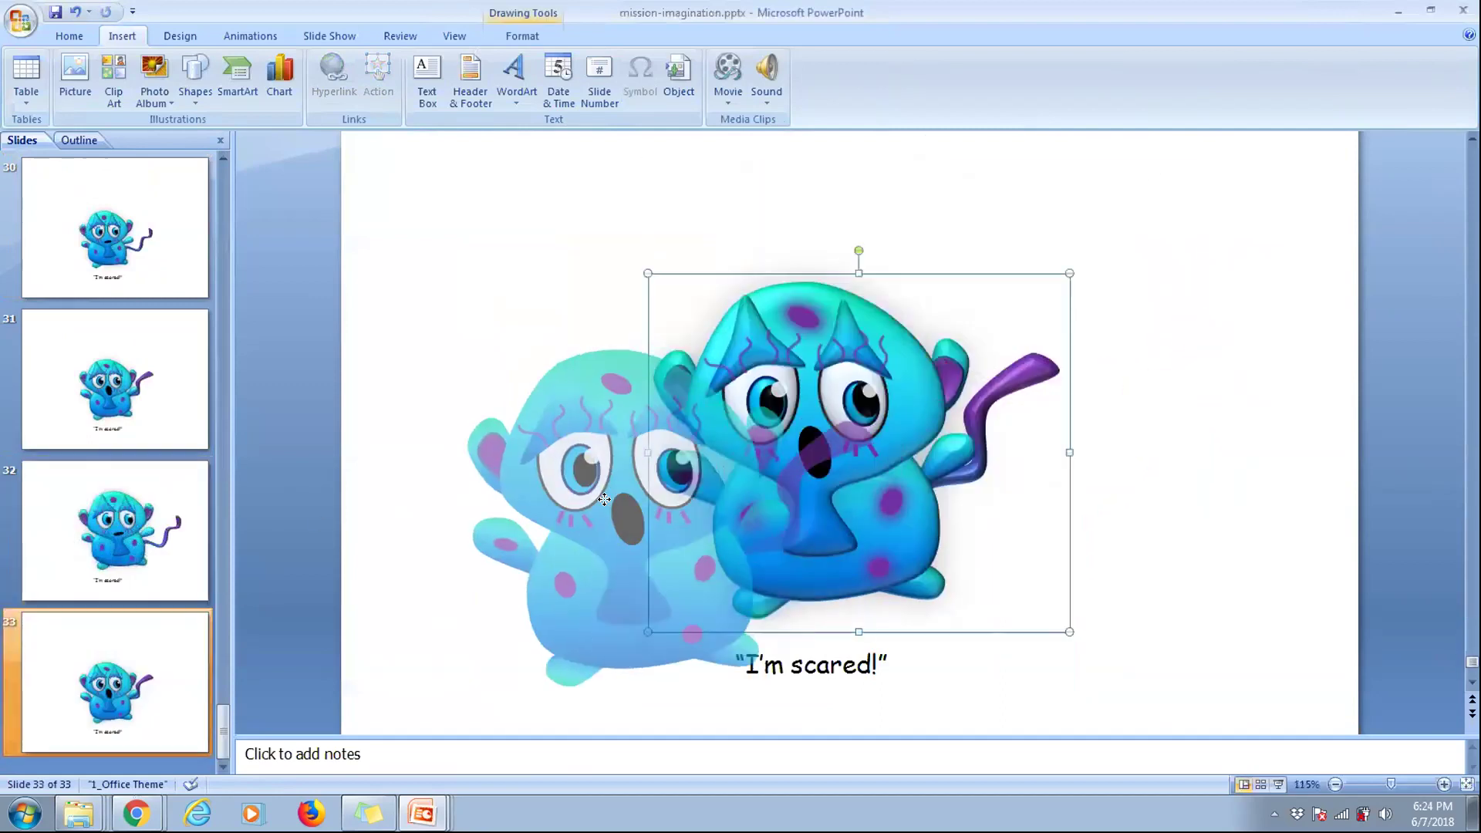
- Alternate between slides 32 and 33 to examine how the mismatched size and position affect the animation
click(160, 538)
click(132, 708)
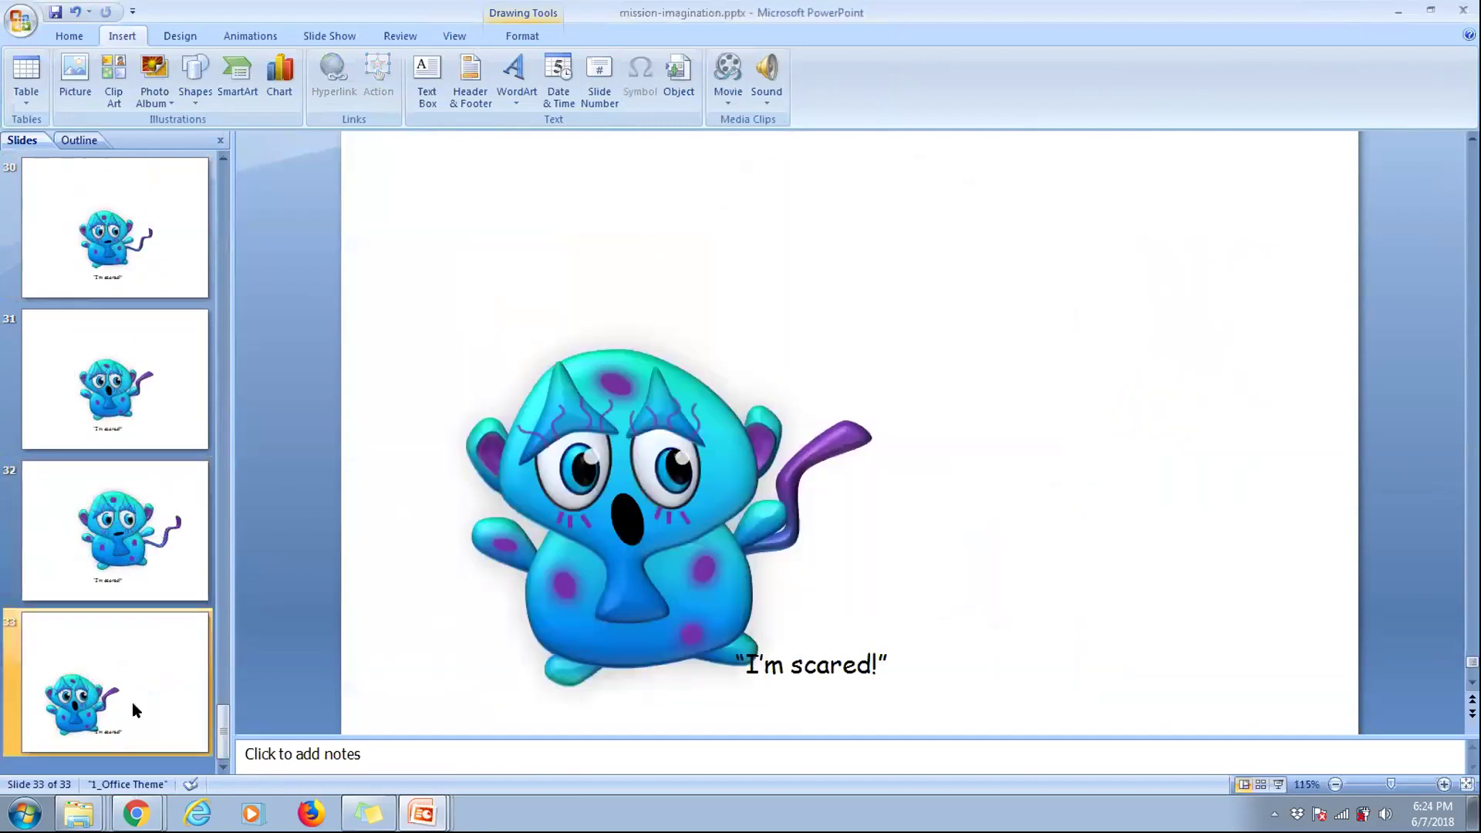
click(136, 573)
click(141, 693)
click(139, 575)
click(146, 688)
click(143, 574)
click(161, 682)
click(159, 548)
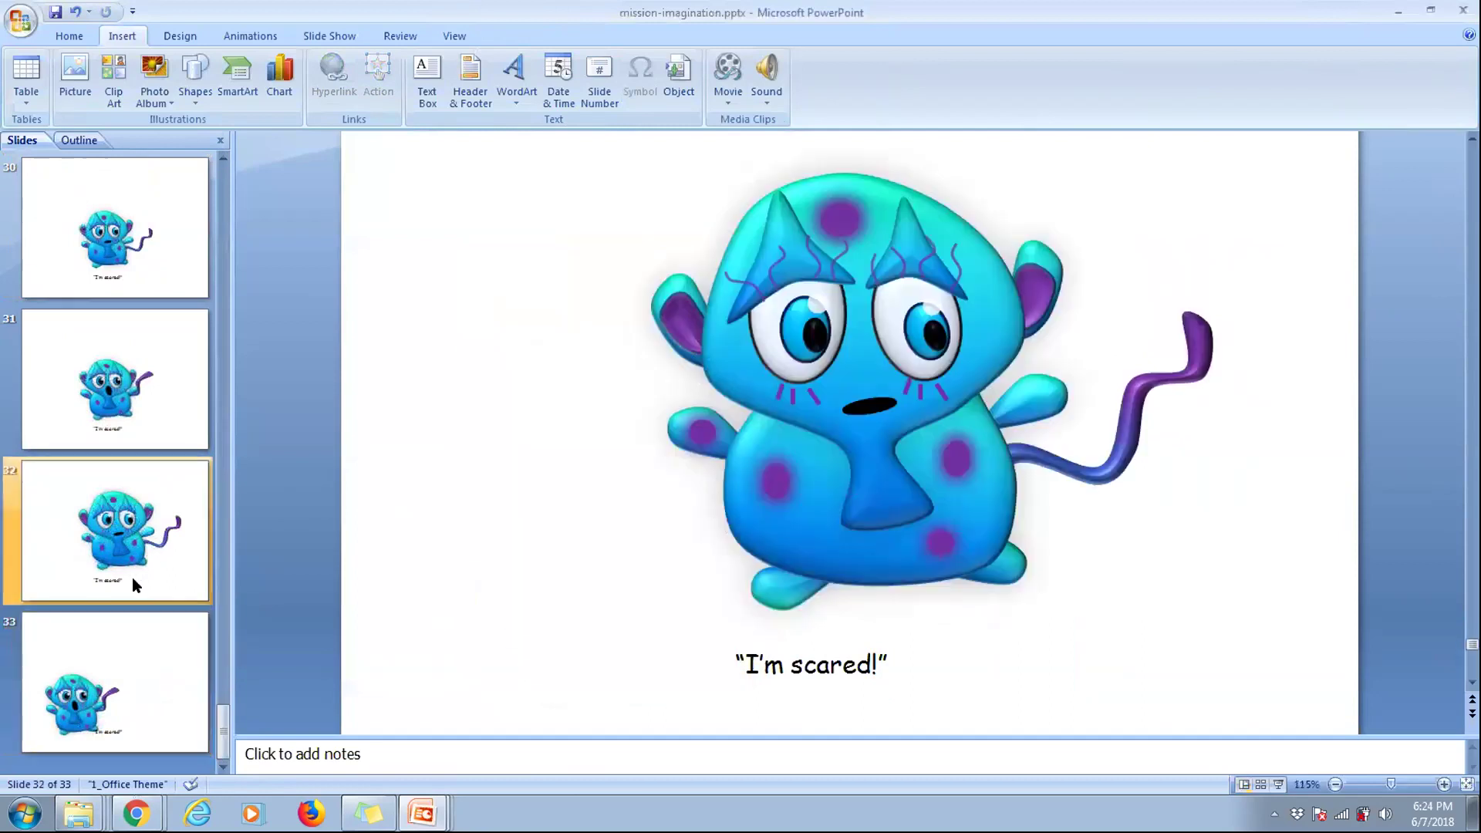
- Delete the copied slides 32 and 33
click(128, 640)
key(Delete)
- Flip between neighbouring slides of the scared monster and the earlier characters to compare their animation frames
click(123, 579)
click(125, 648)
click(123, 573)
scroll(125, 424, up, 1)
click(128, 404)
click(126, 509)
click(126, 404)
click(138, 247)
click(136, 351)
click(147, 246)
click(143, 341)
click(165, 231)
click(123, 378)
- Alternate repeatedly between slides 30 and 31 to examine the scared monster's two-frame motion
click(127, 678)
click(127, 678)
click(138, 540)
click(127, 679)
click(146, 556)
click(133, 644)
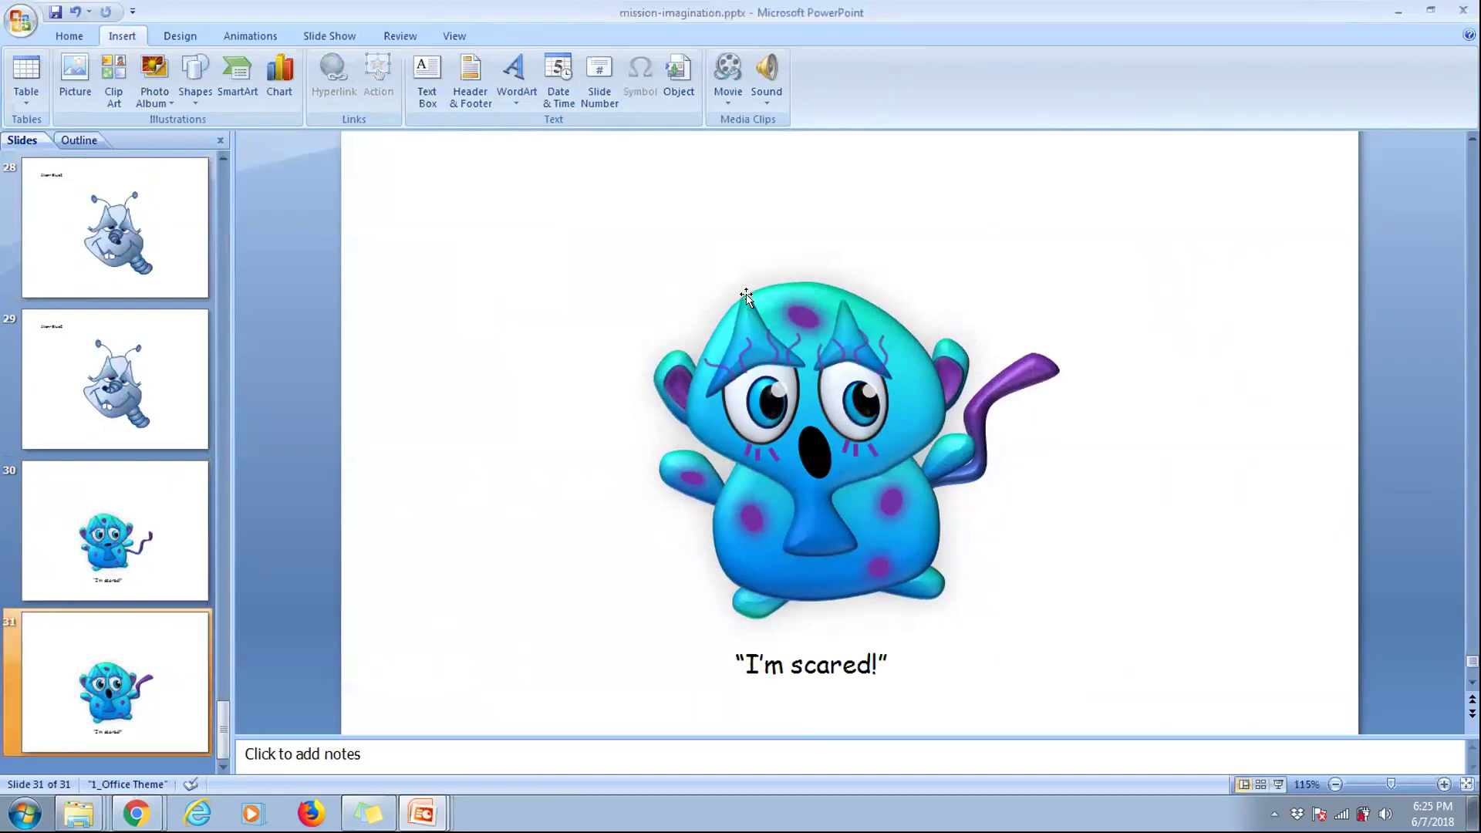
click(85, 563)
click(100, 656)
click(119, 527)
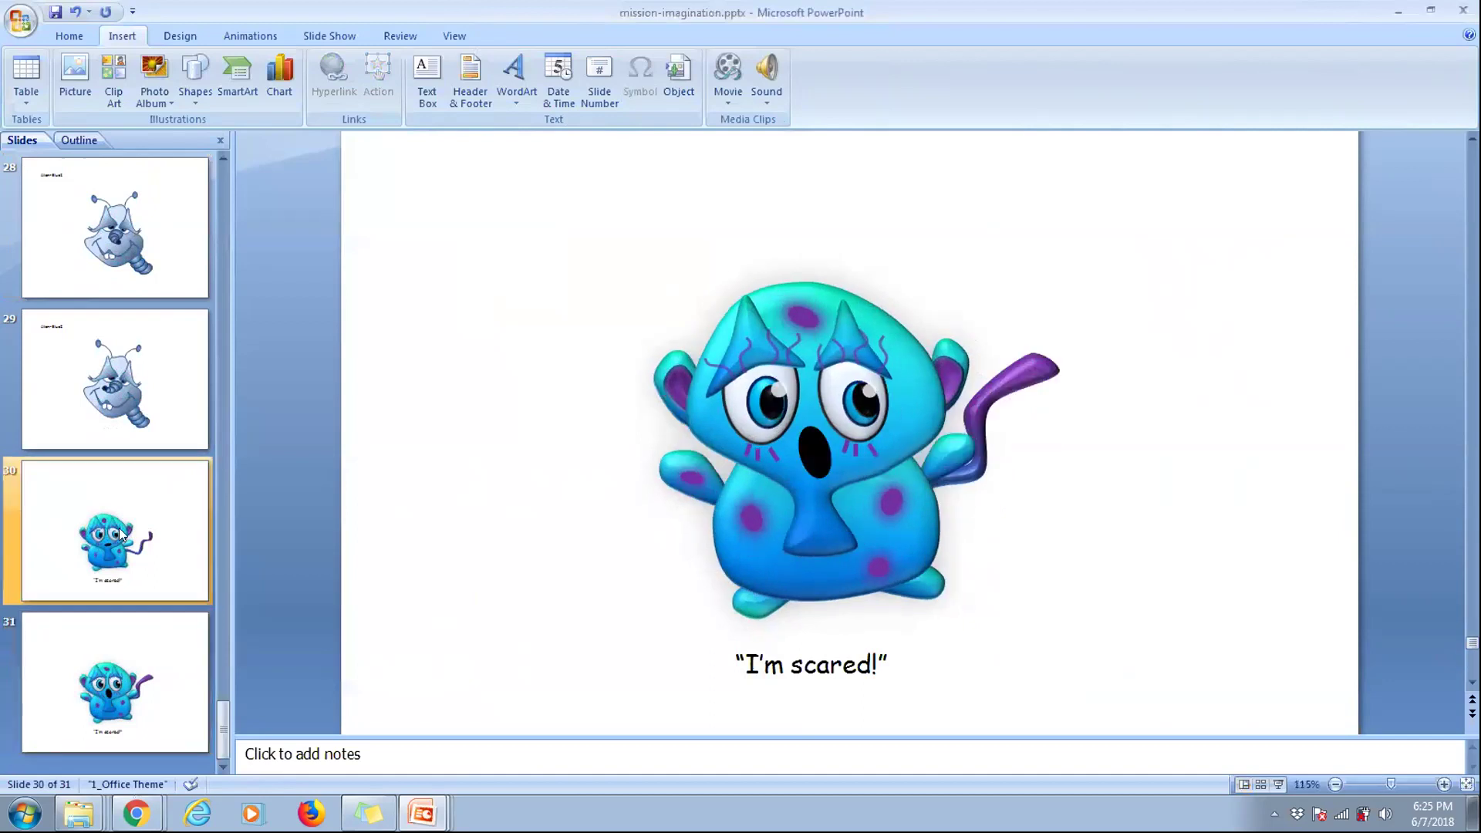
click(127, 540)
click(120, 655)
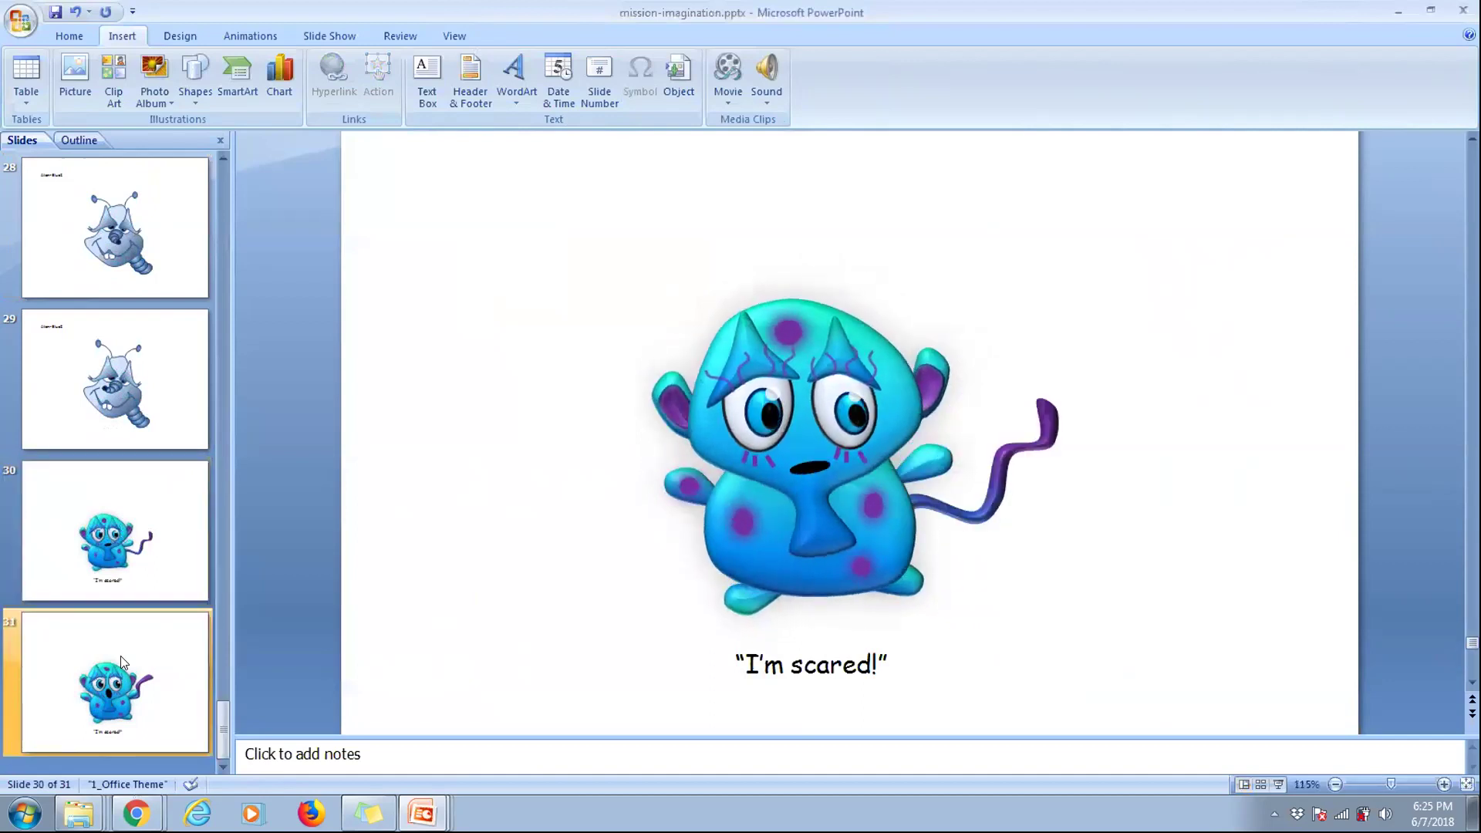
click(125, 588)
click(116, 656)
click(111, 552)
click(113, 666)
click(102, 567)
click(83, 668)
click(84, 546)
click(99, 663)
click(112, 593)
click(120, 649)
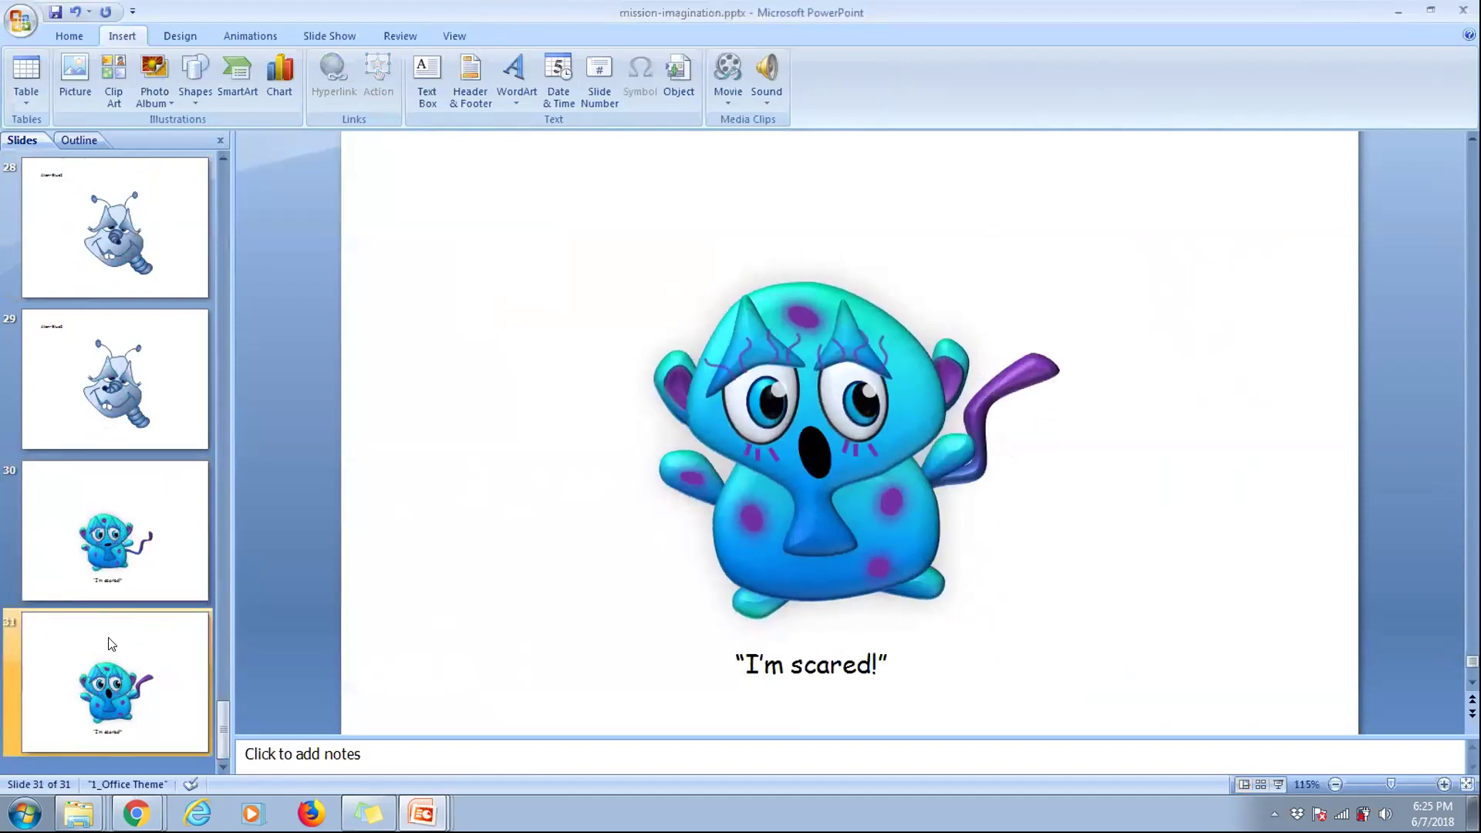
click(112, 540)
click(122, 657)
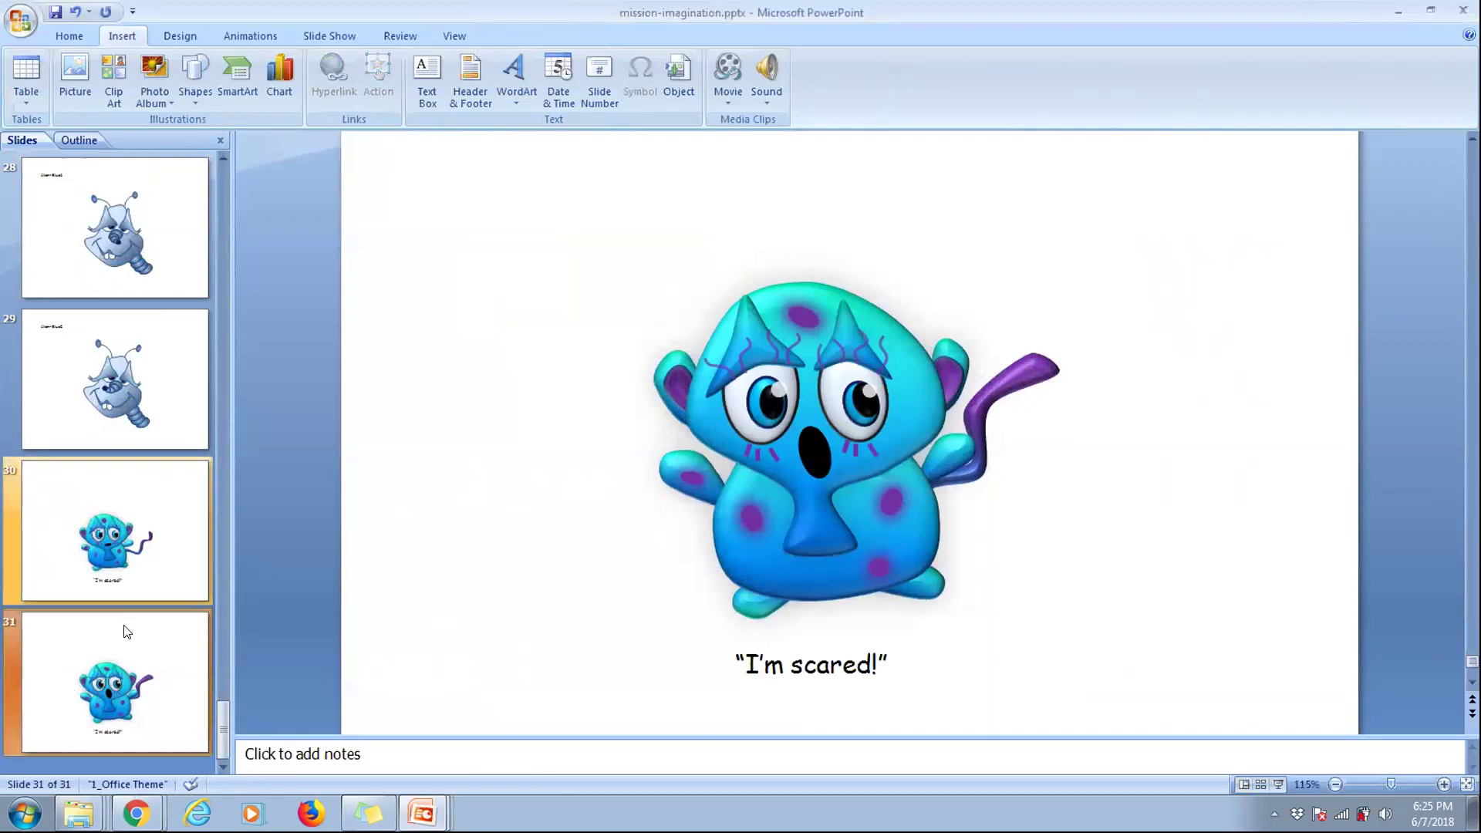
- Try moving the monster up and to the left on slide 30, and undo the move
click(122, 593)
click(802, 331)
drag(823, 308, 677, 234)
key(ctrl+z)
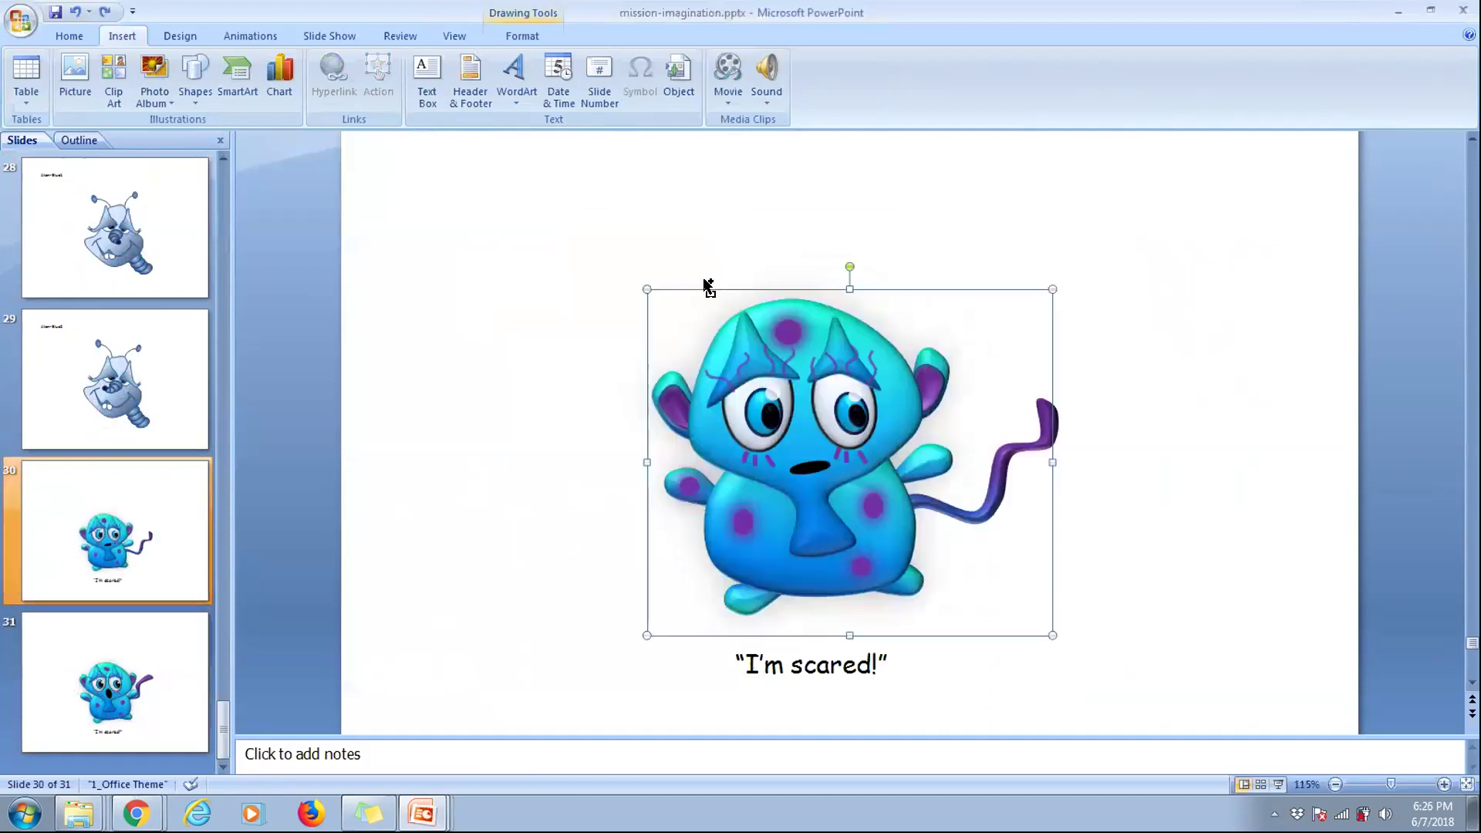
click(498, 309)
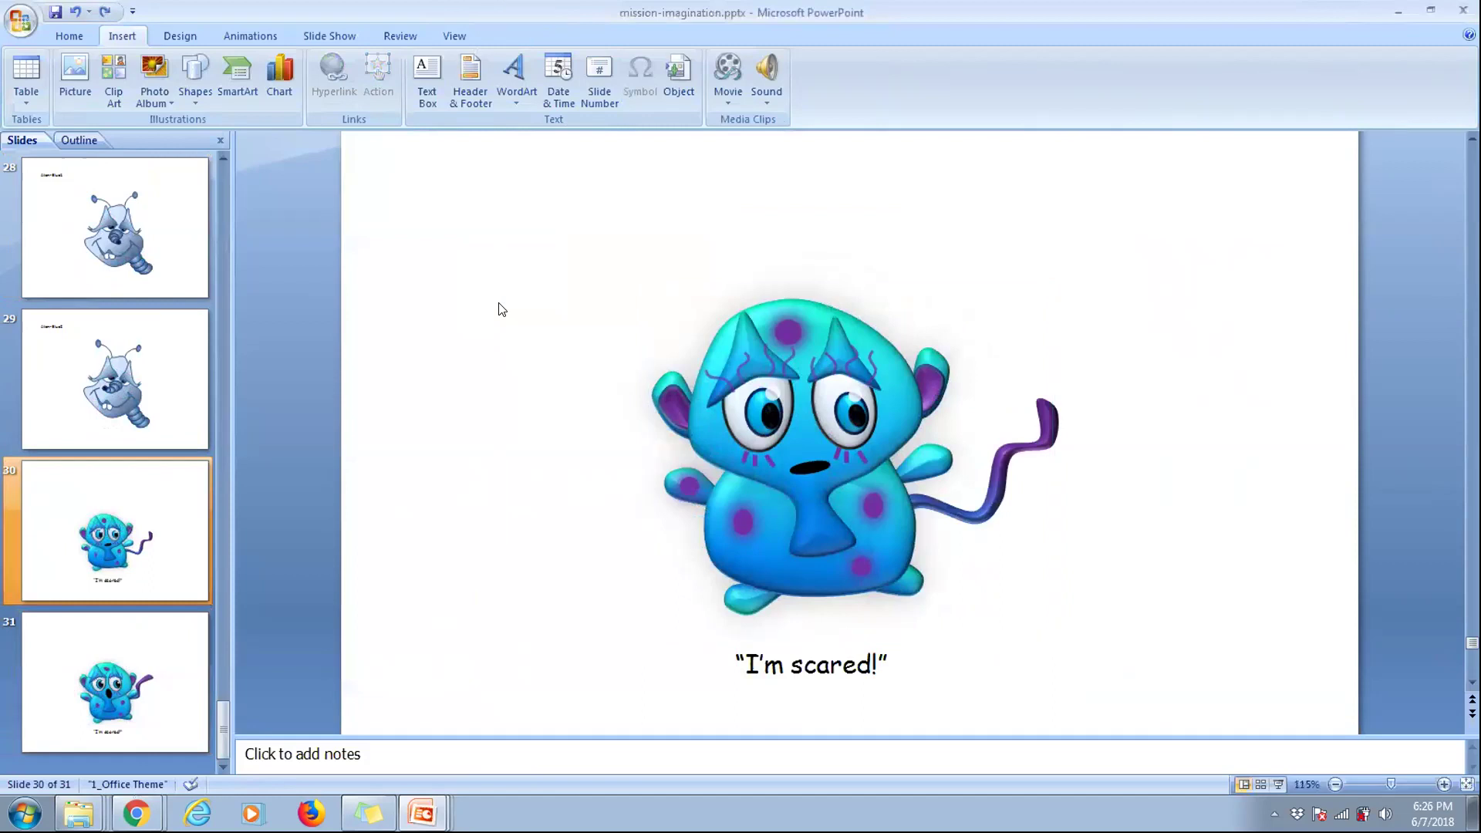
- Select the caption, the monster and its head spot in turn on slide 30 to inspect the separate objects
click(840, 648)
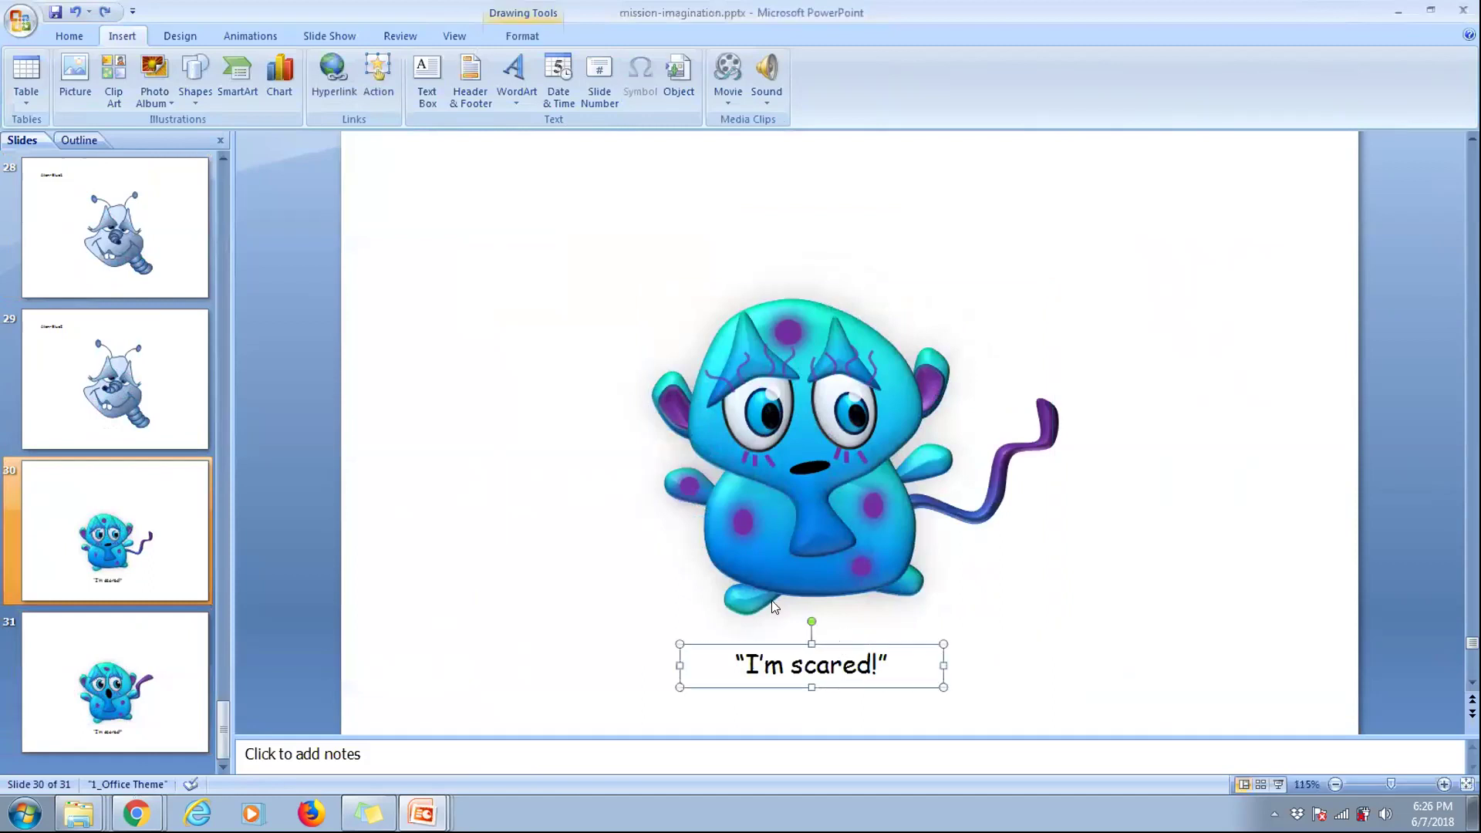
click(762, 548)
click(618, 510)
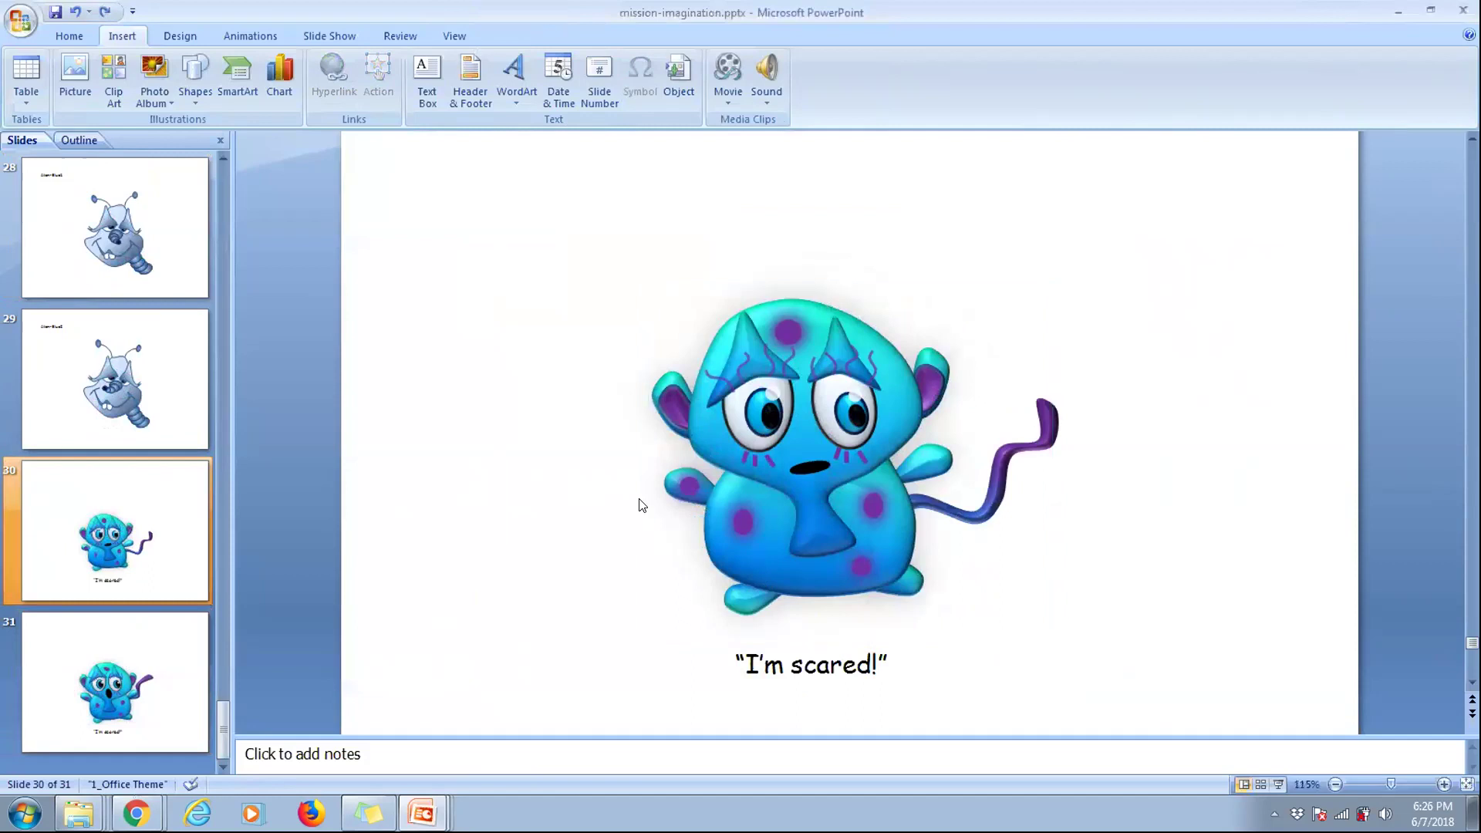
click(798, 305)
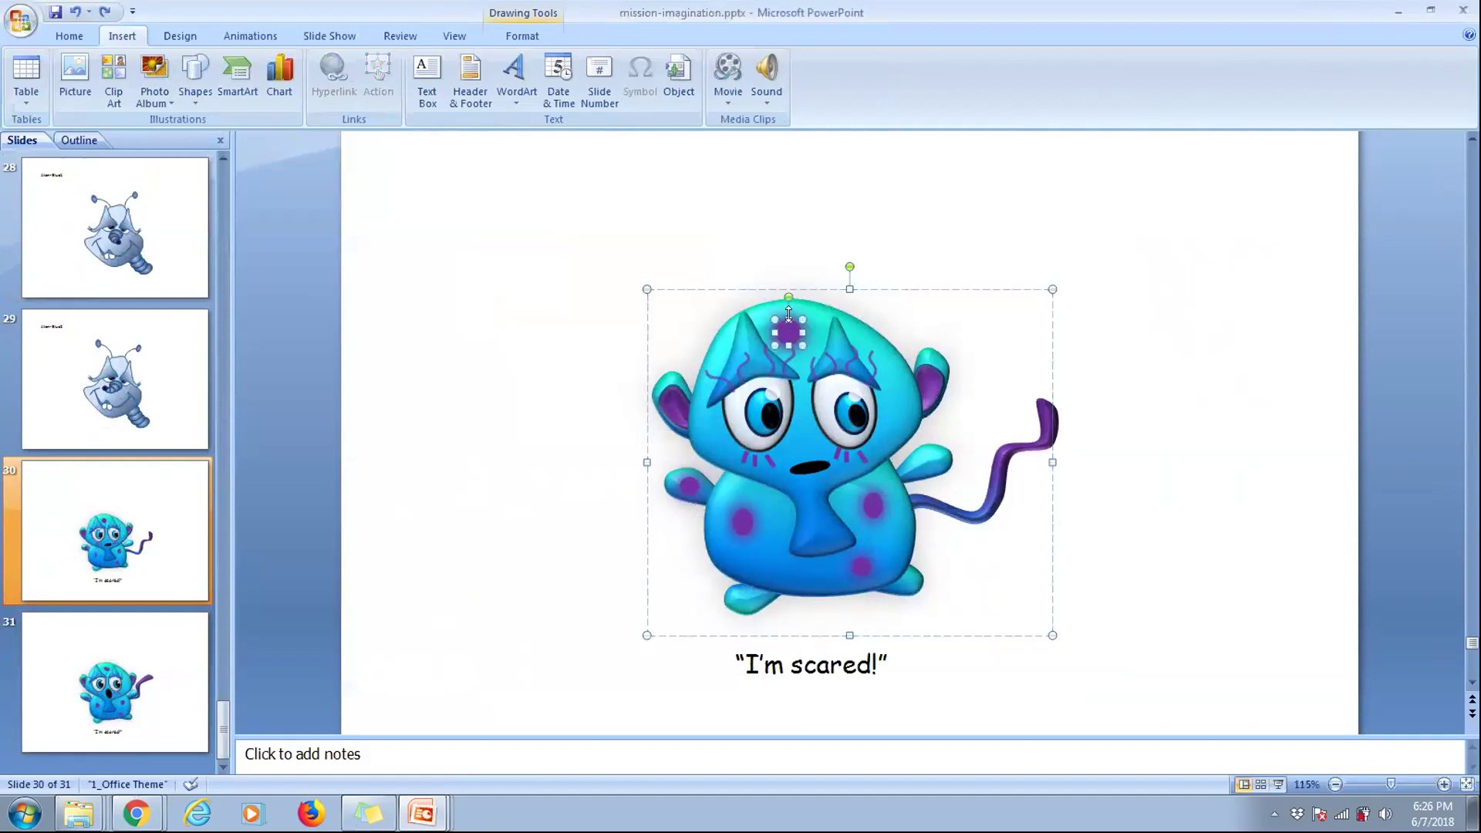
click(506, 227)
- Select the whole monster on slide 30 and ungroup it
drag(507, 227, 1219, 648)
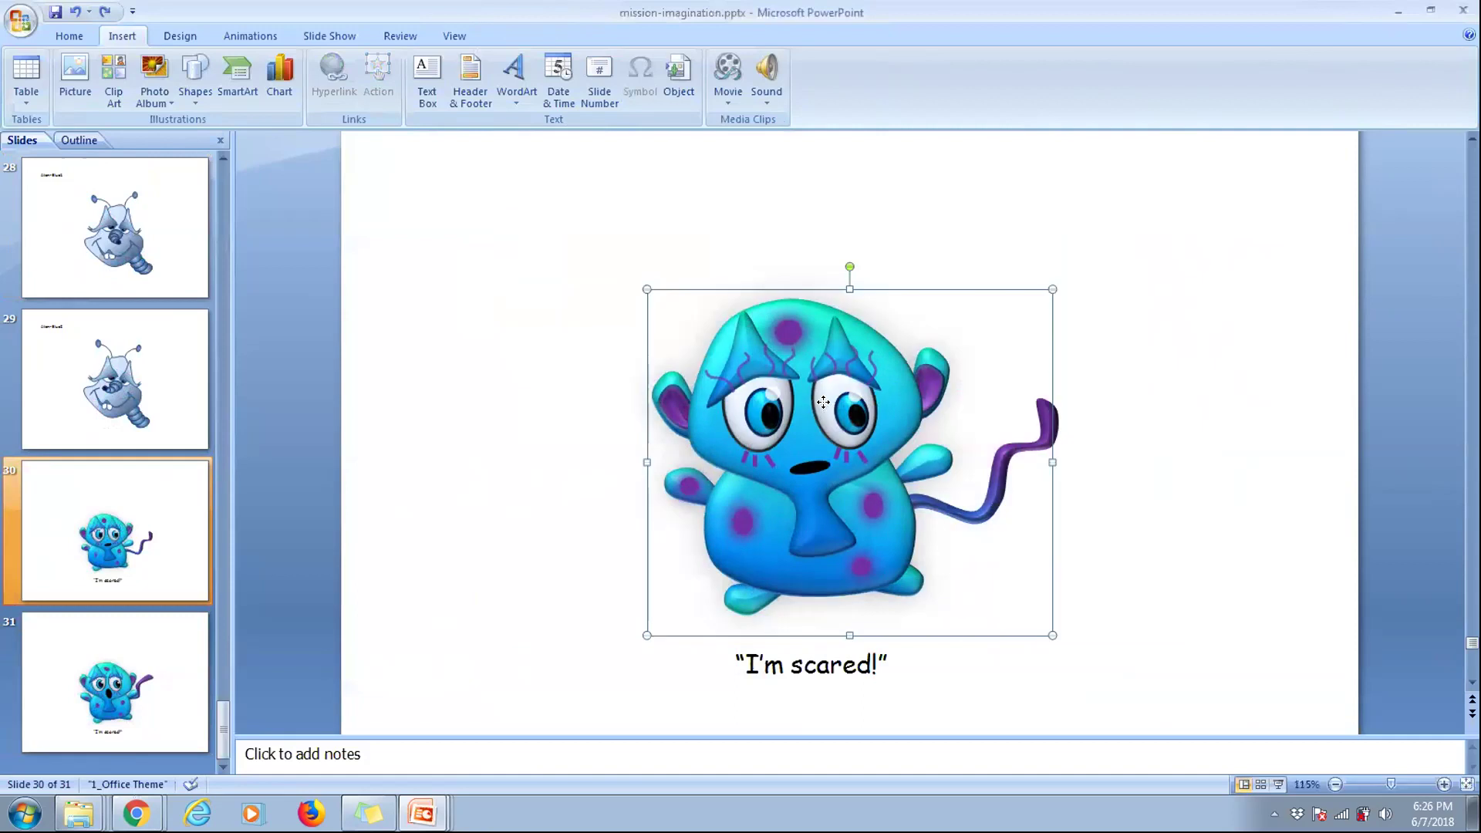
right_click(829, 408)
mouse_move(867, 480)
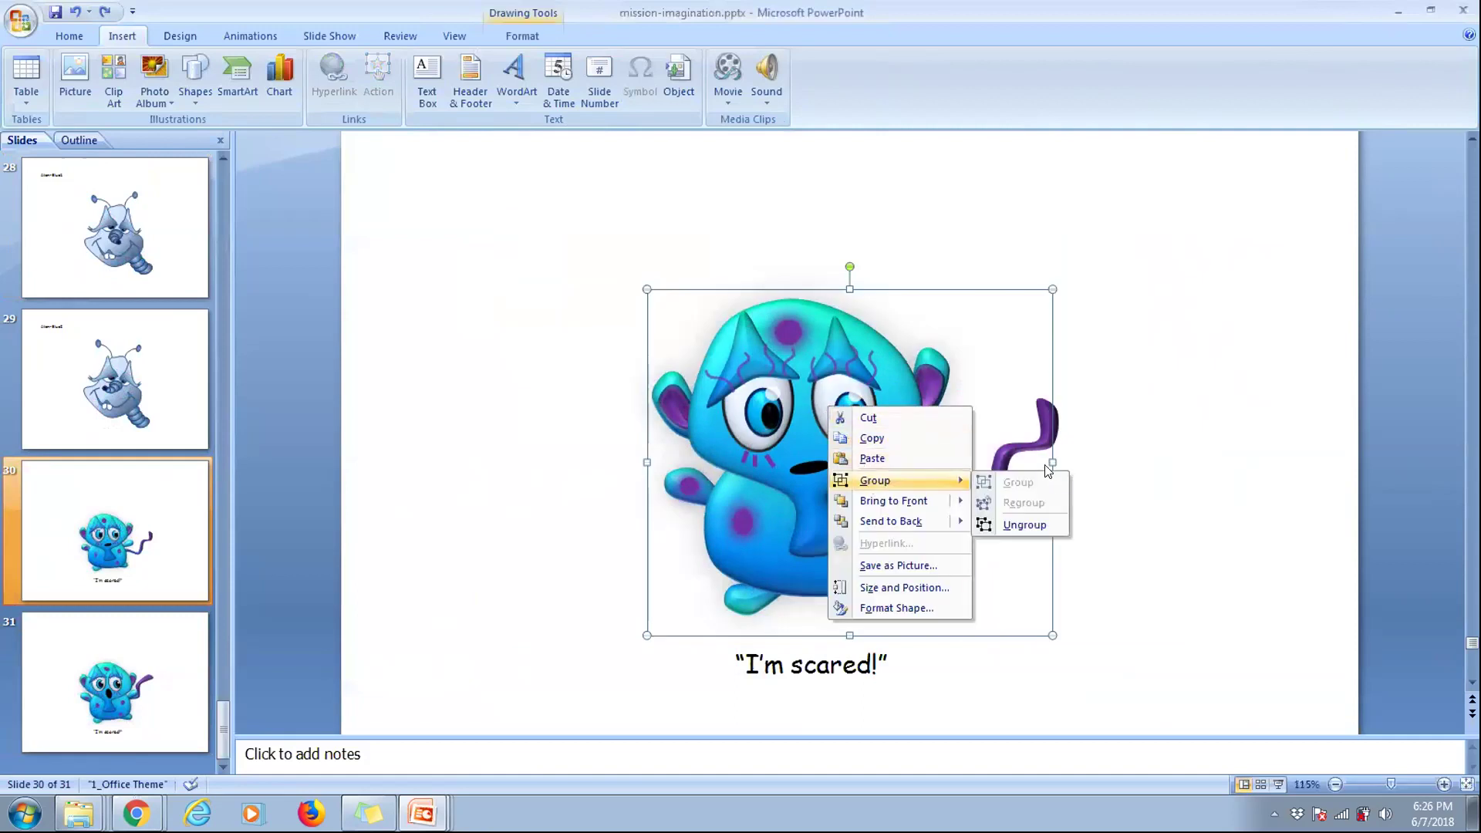
click(1029, 525)
- Select all parts of the monster without the caption, group them, and test the group with a move that is undone
drag(470, 203, 1175, 634)
right_click(807, 370)
key(Escape)
click(430, 192)
drag(457, 171, 1284, 655)
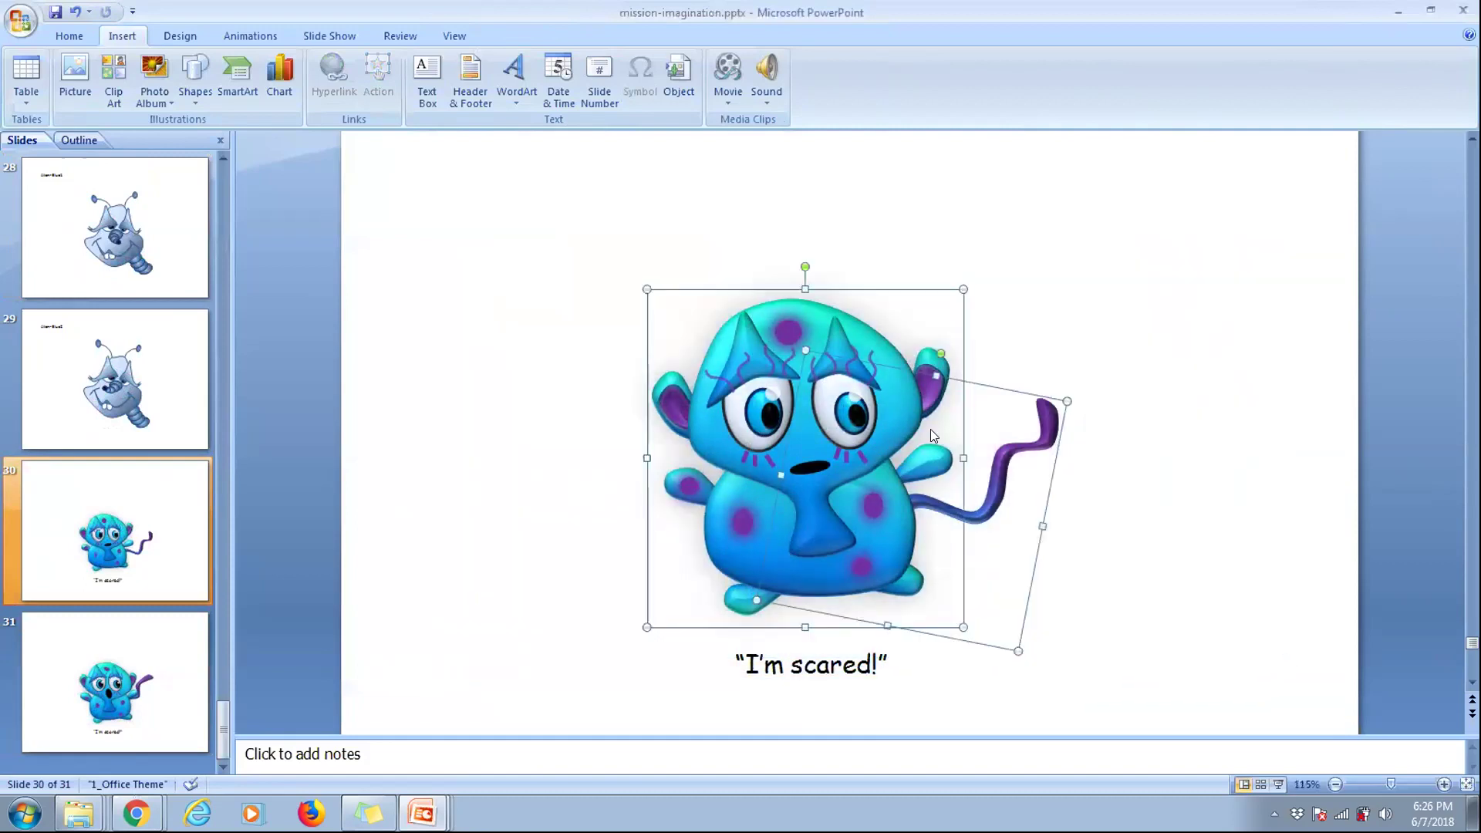
right_click(887, 405)
mouse_move(964, 480)
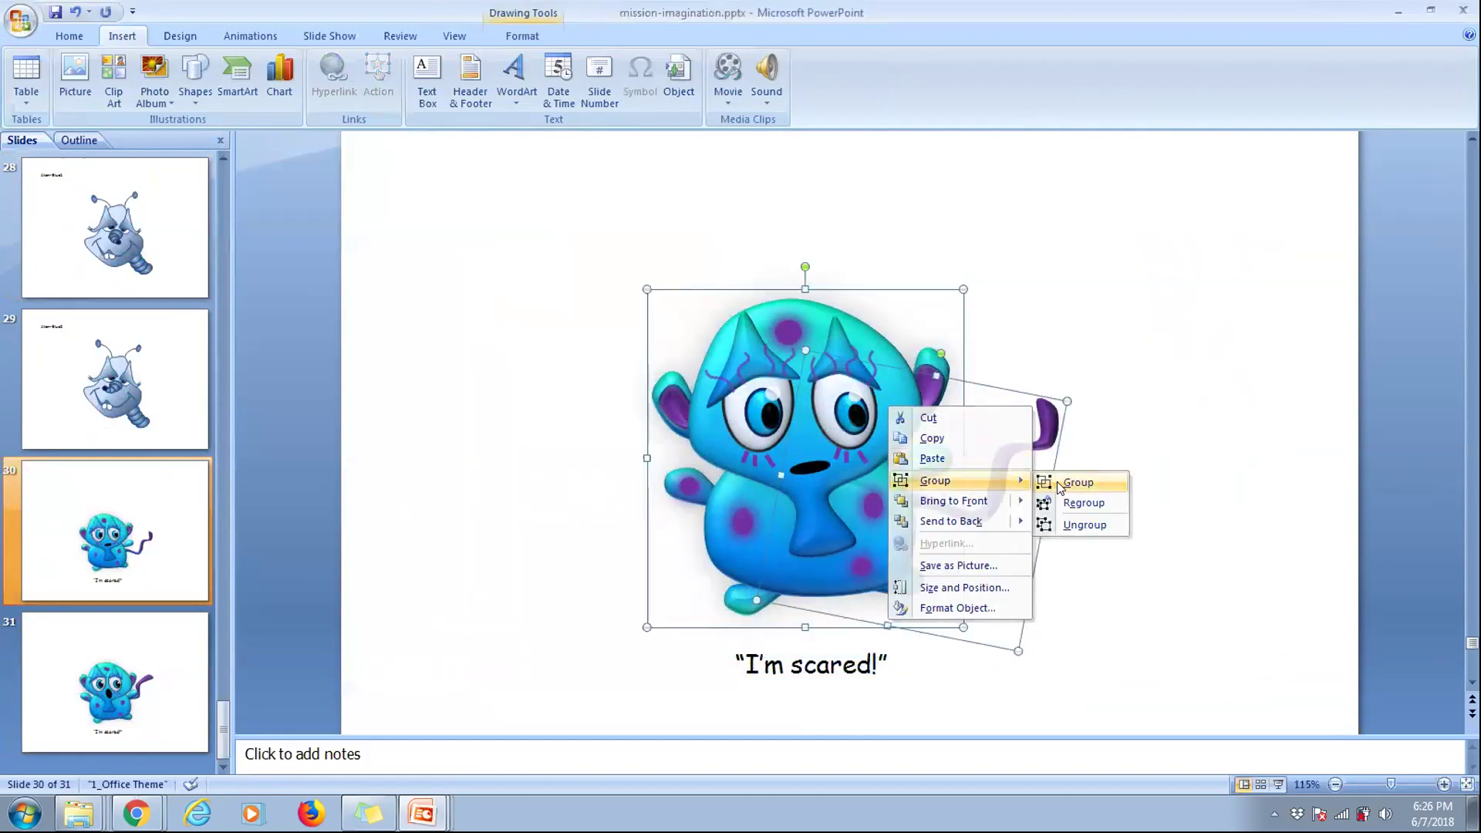
click(1057, 481)
drag(869, 367, 784, 358)
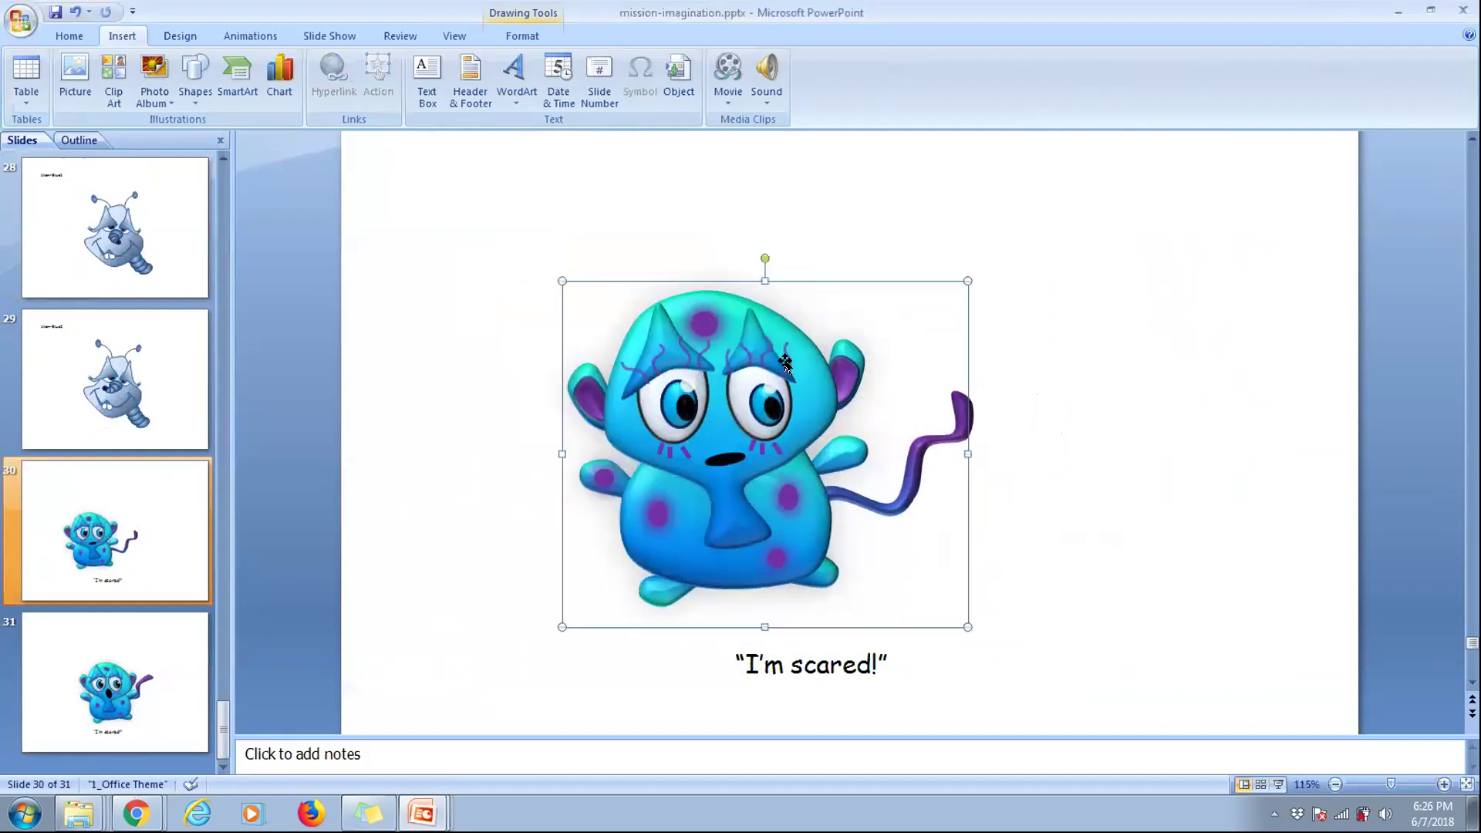
key(ctrl+z)
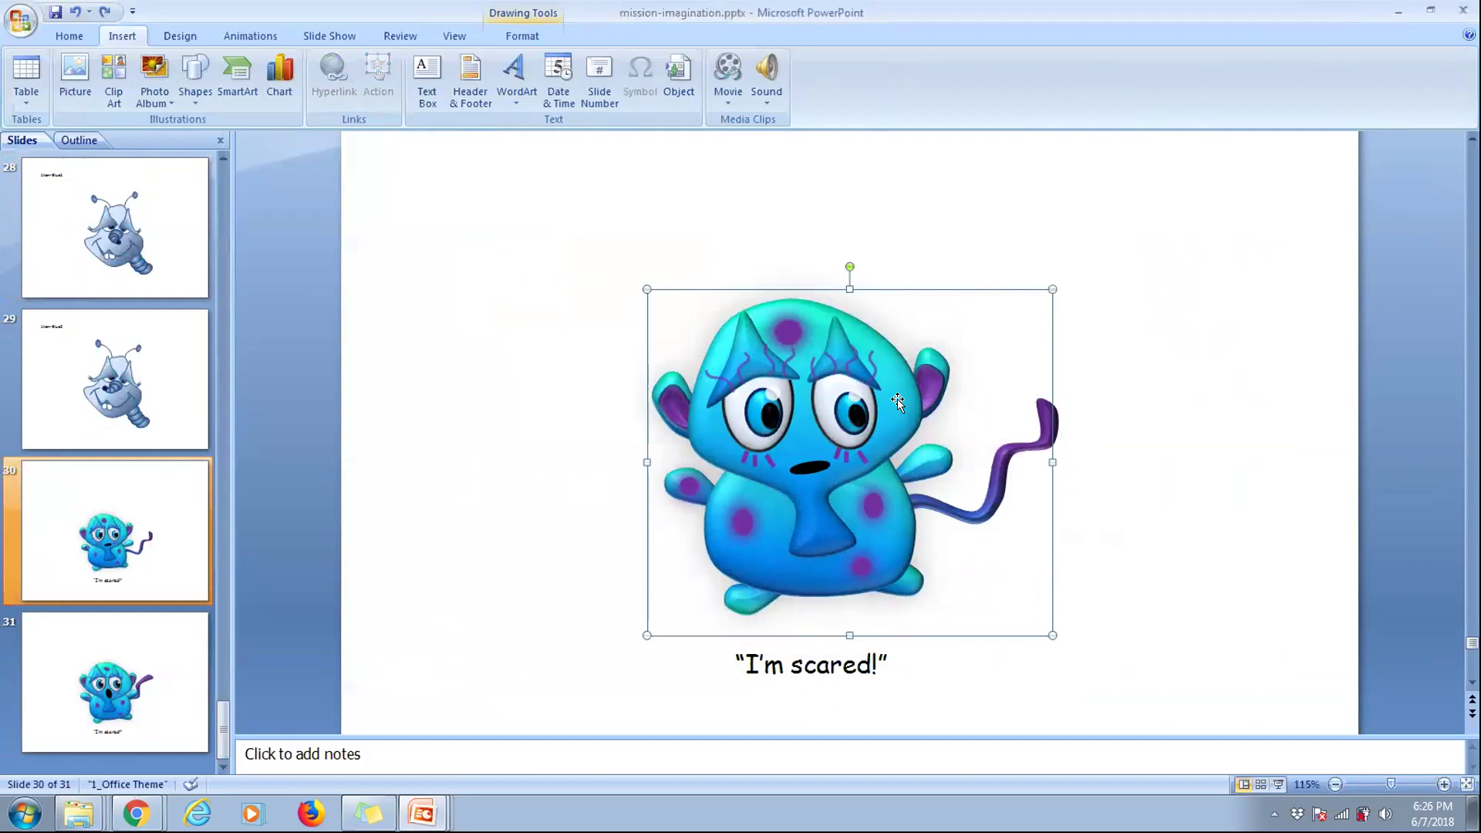
- Begin saving the grouped monster on slide 30 as a picture, and create and open a desktop folder named emoji
right_click(898, 403)
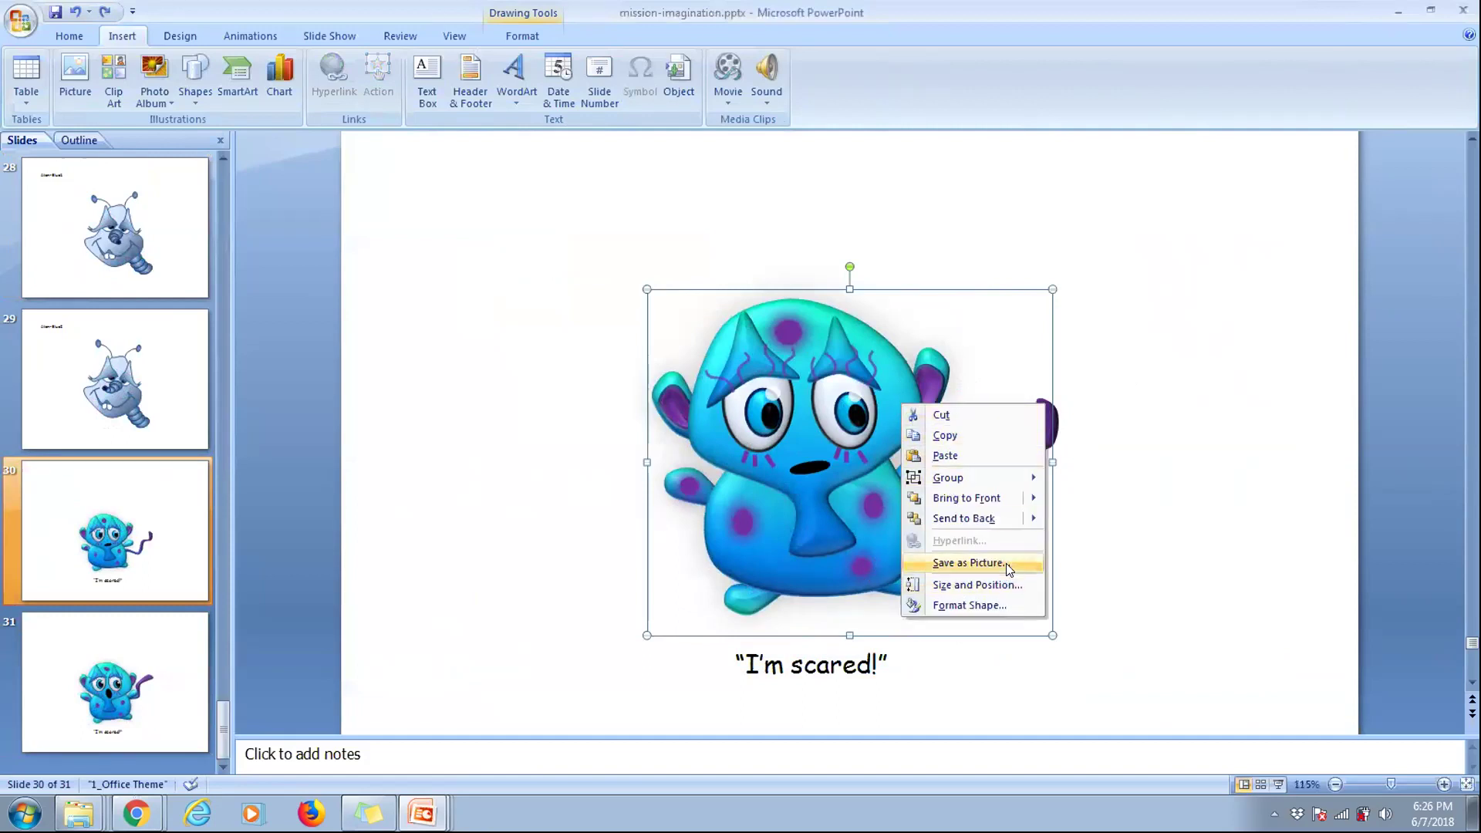
right_click(834, 467)
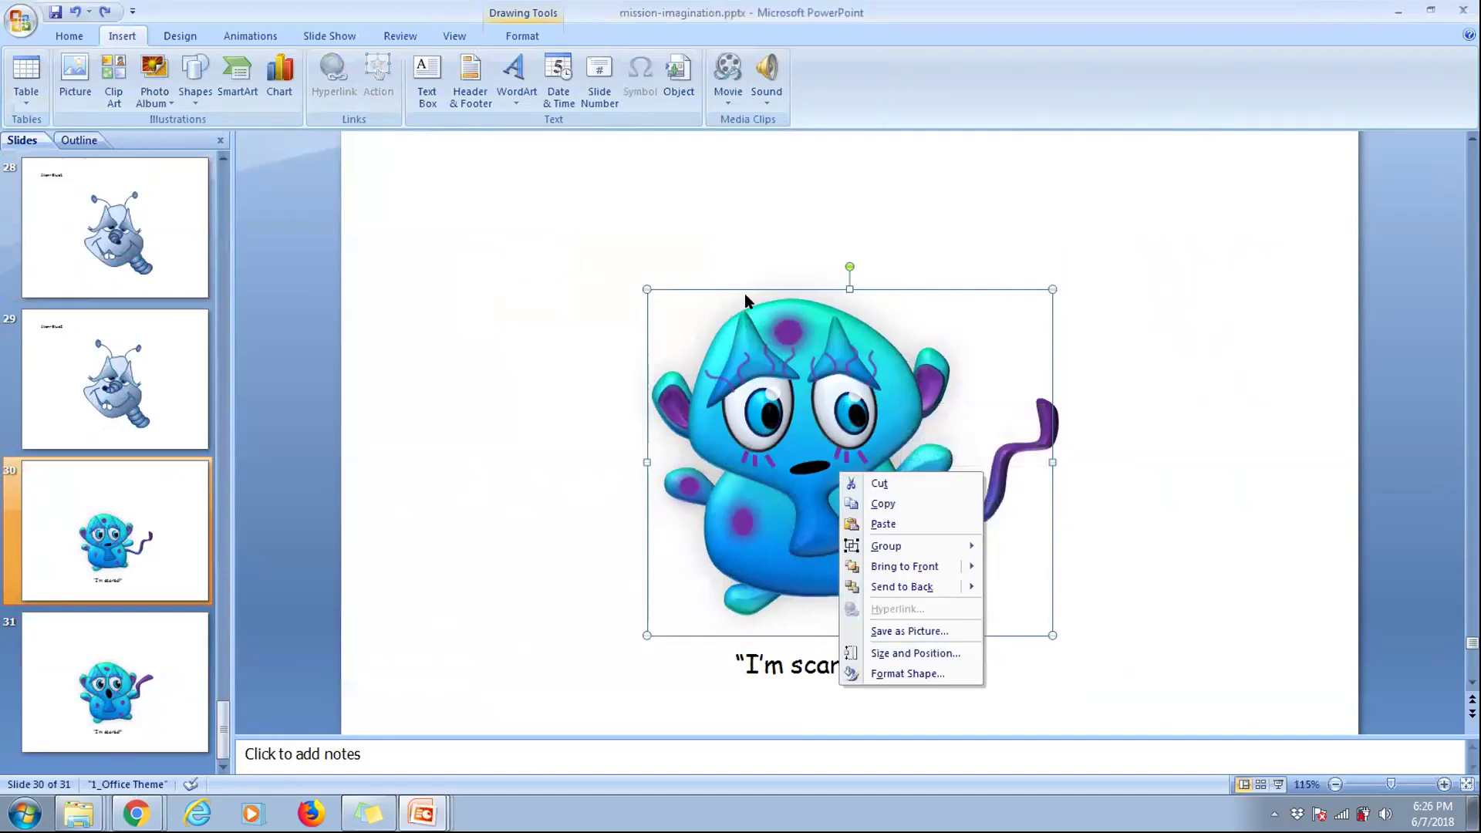
click(907, 631)
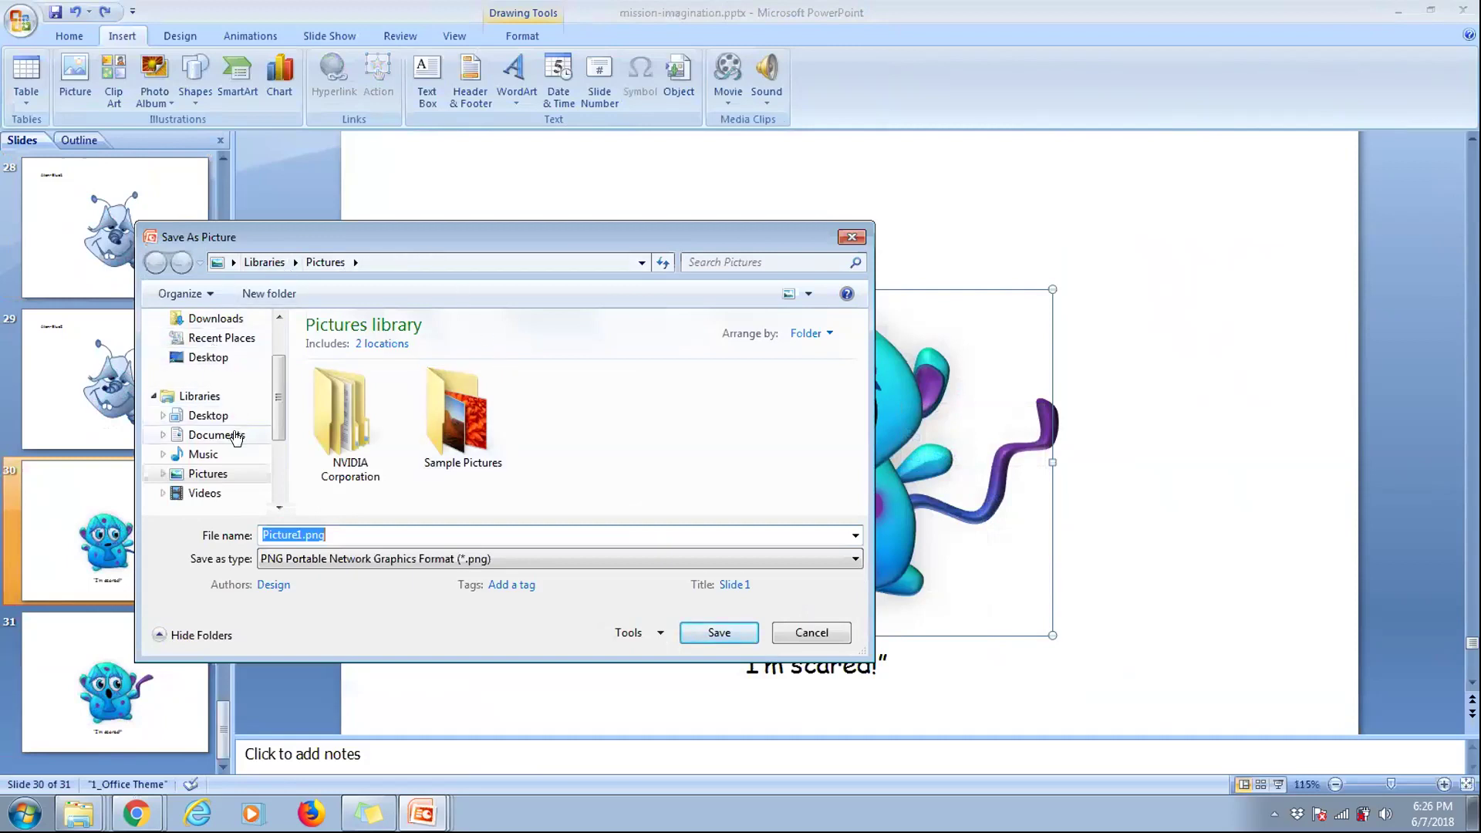
click(207, 357)
click(287, 297)
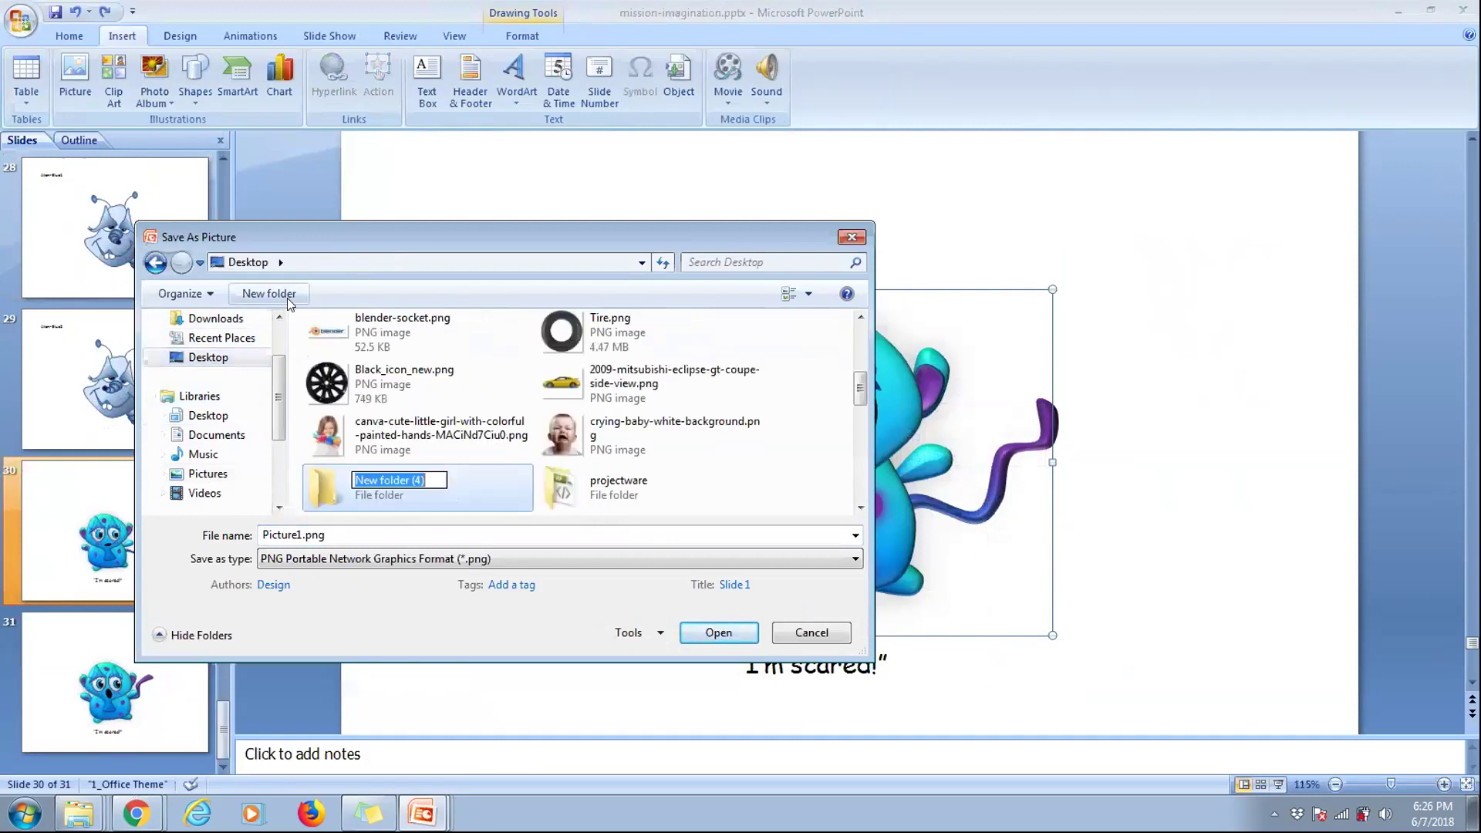
text(emoji)
key(Return)
double_click(320, 484)
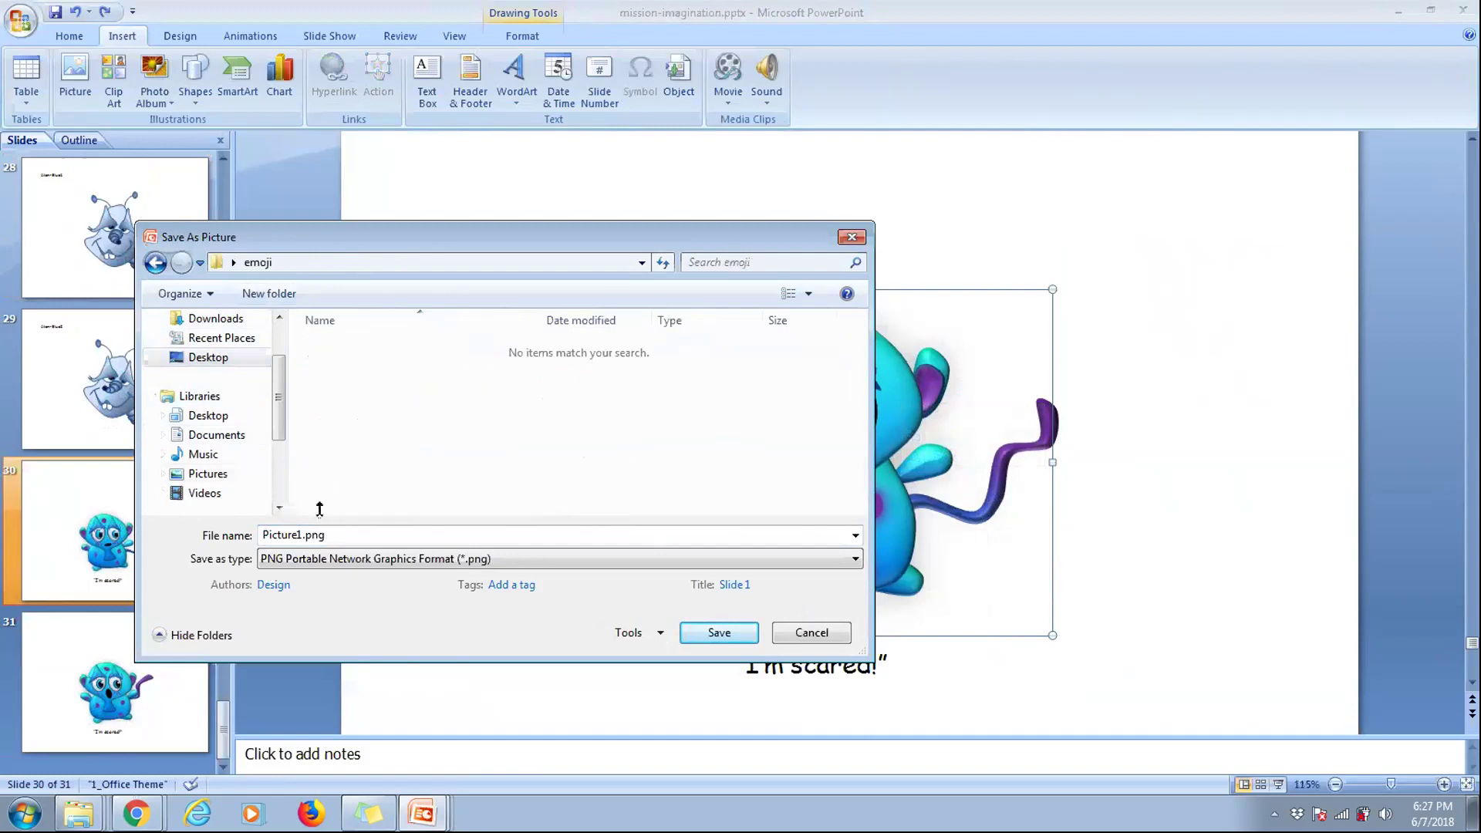
- Save the picture in PNG format as emoji-scared-blue-alien-1
click(335, 531)
text(emoji-sc)
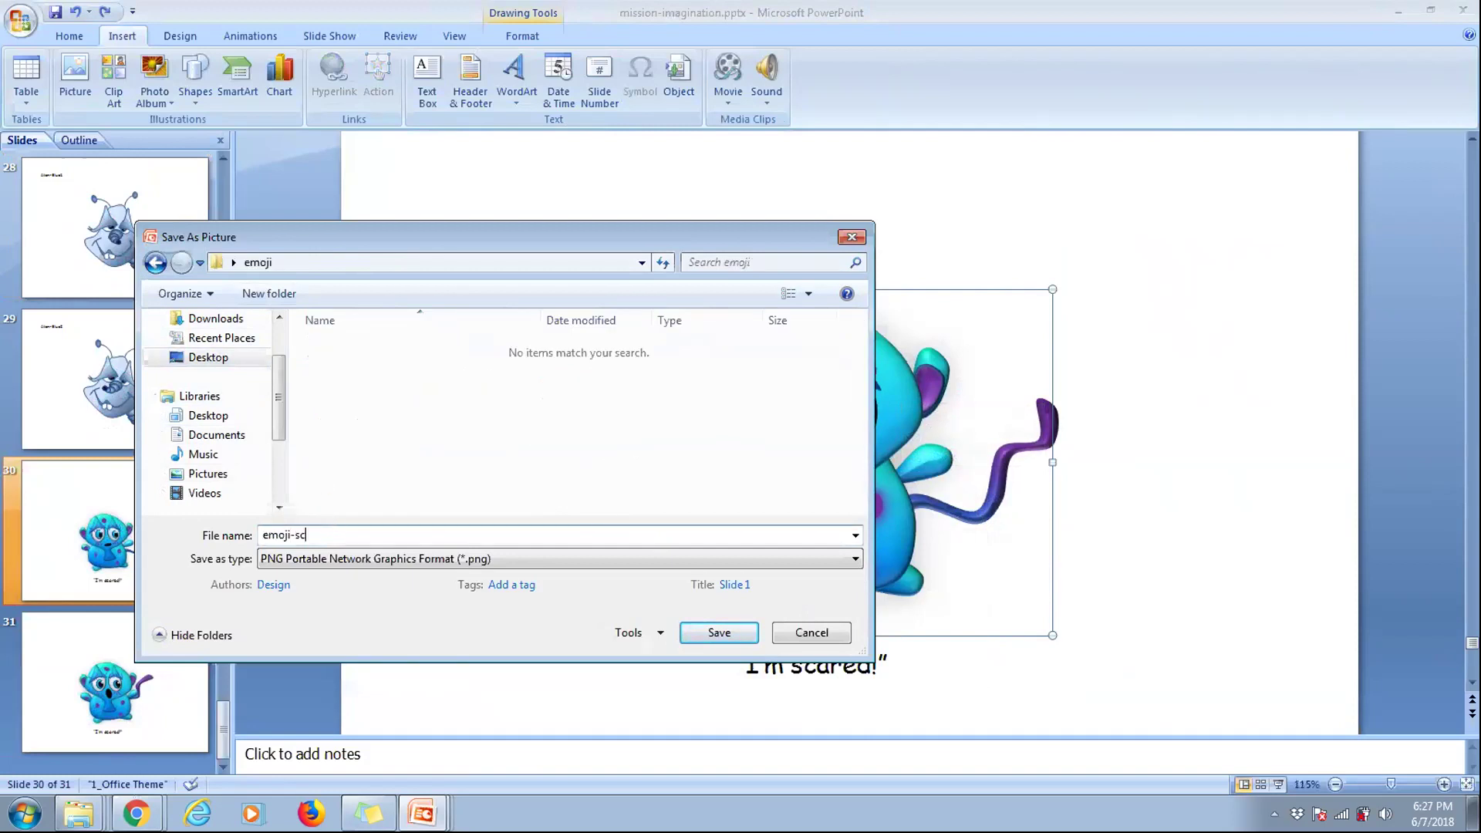
text(ared-blue-alien)
text(-1)
key(Return)
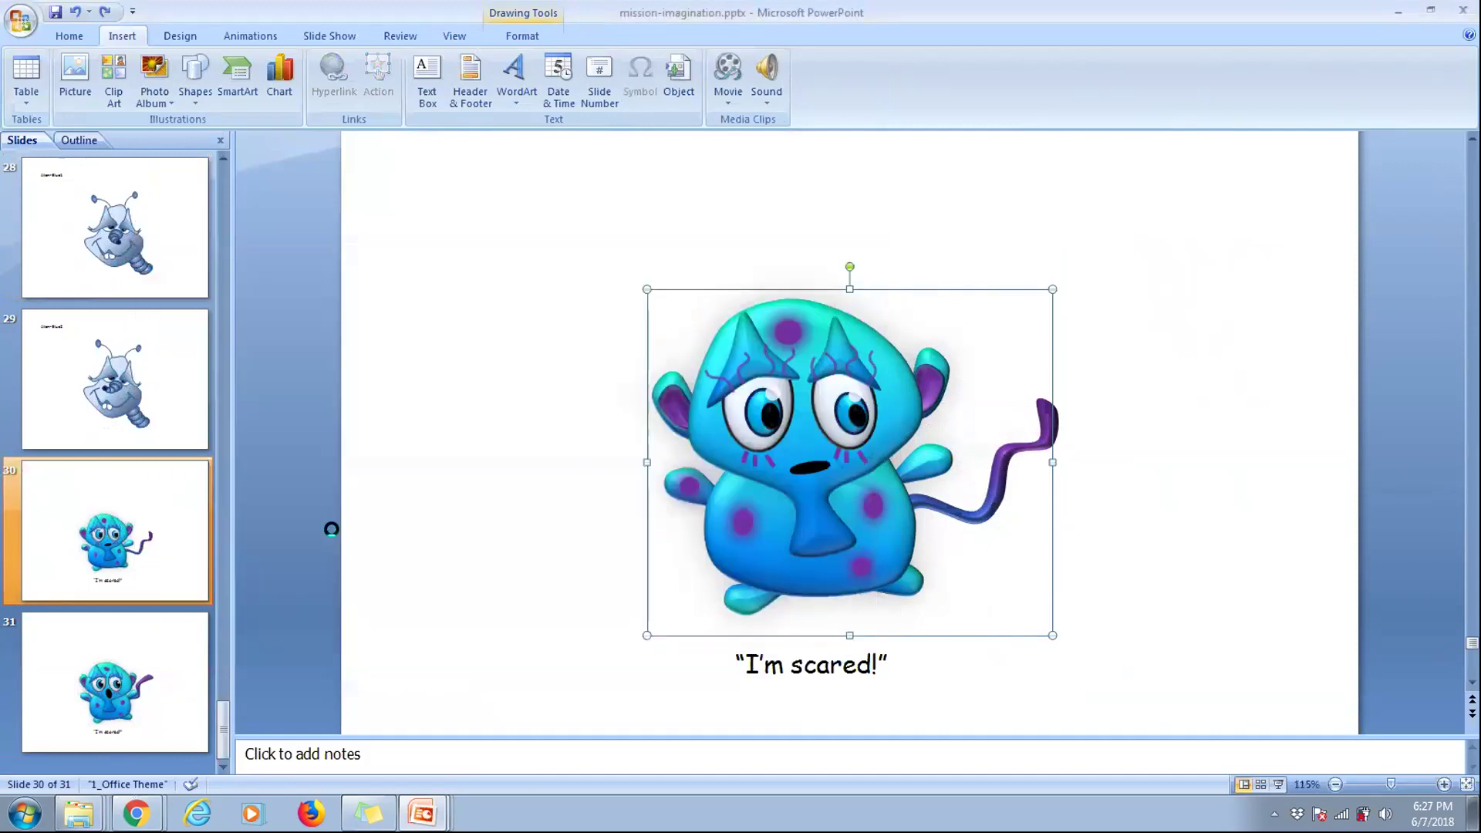
- Try moving the monster up and to the left on slide 31, and undo the move
click(116, 663)
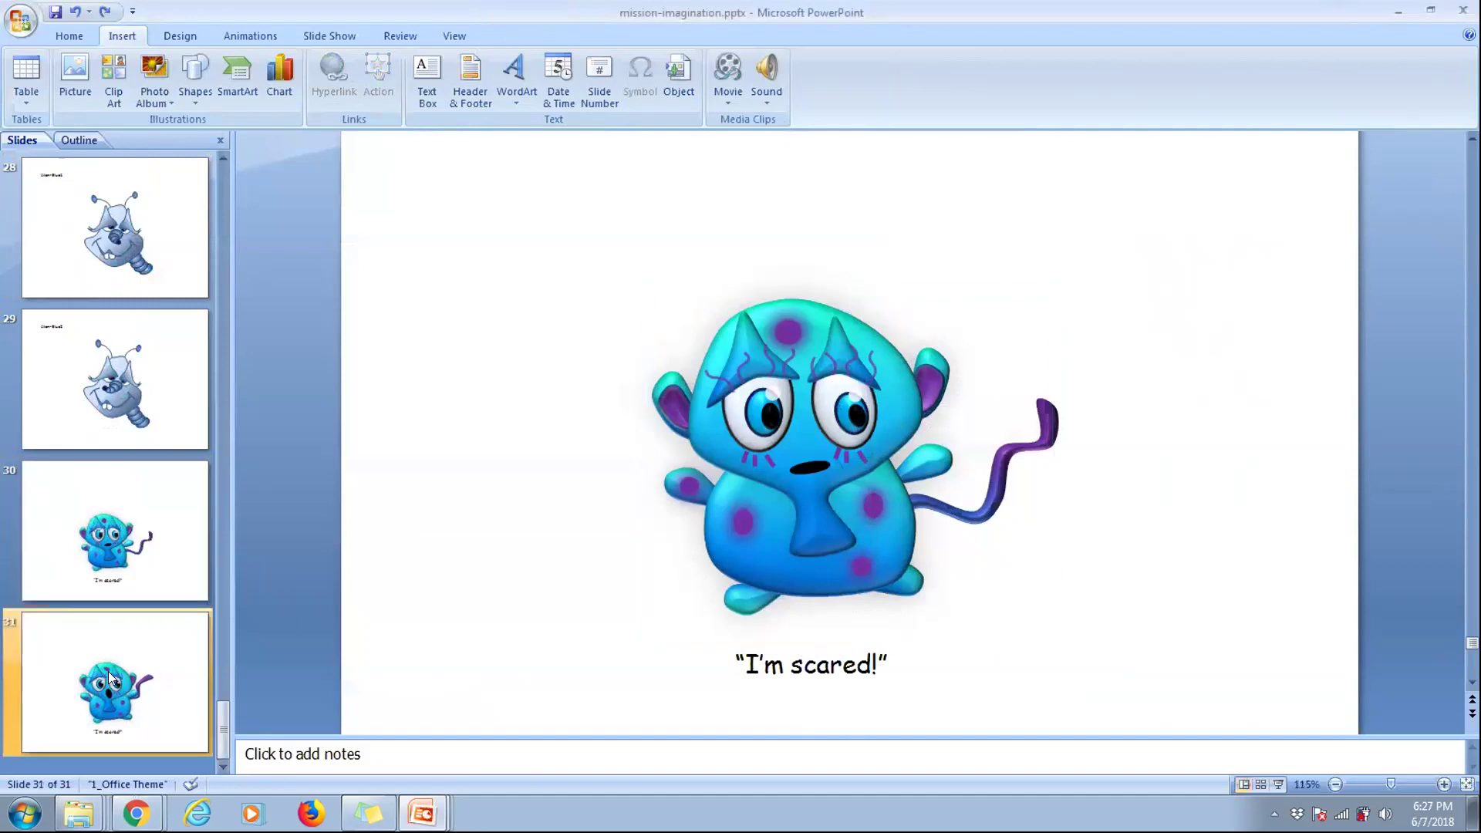
click(931, 374)
drag(931, 374, 760, 341)
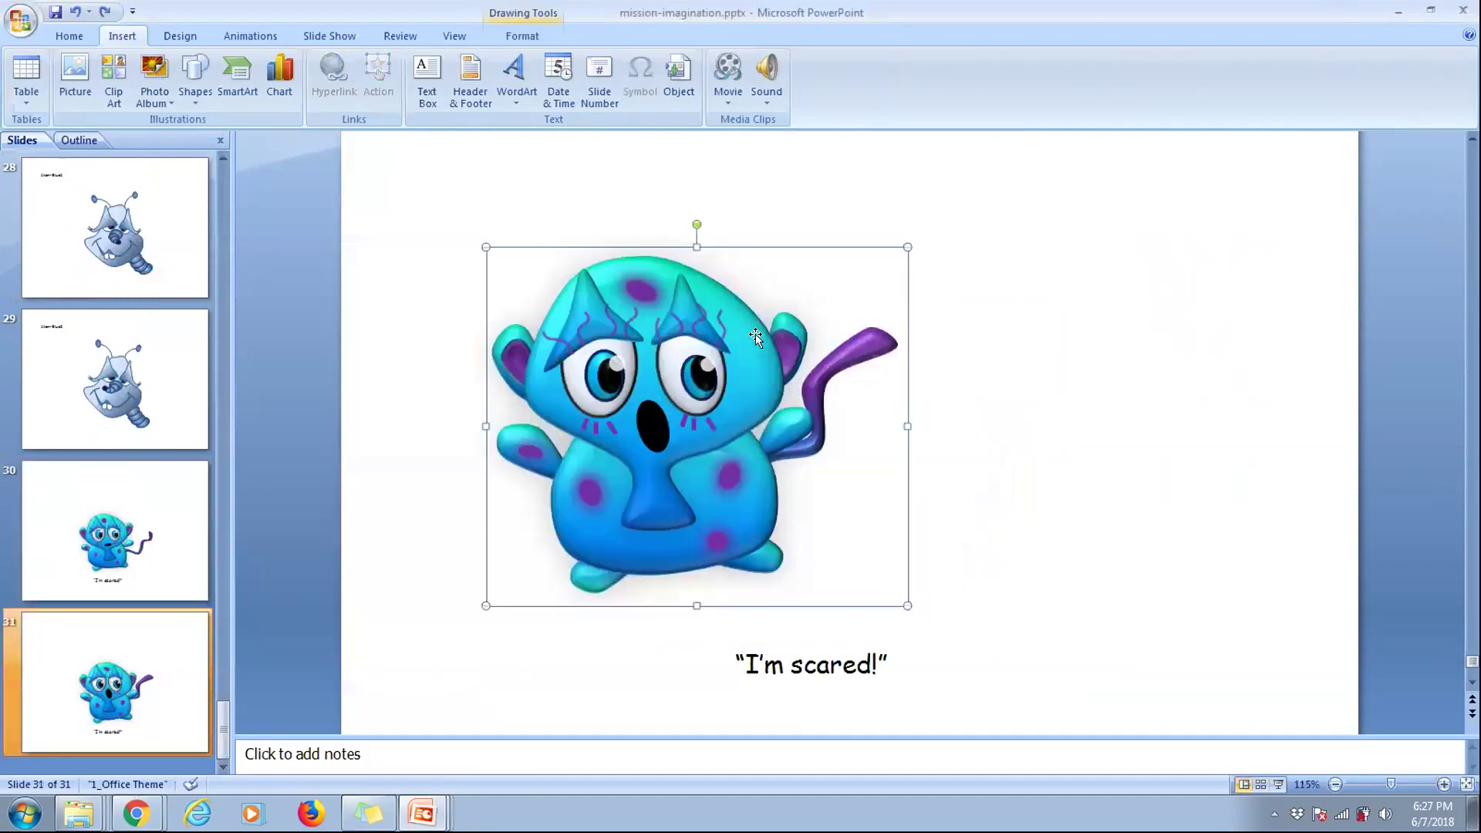
key(ctrl+z)
- Save the grouped monster on slide 31 as a PNG picture named emoji-scared-blue-alien-2 in the emoji folder
right_click(907, 350)
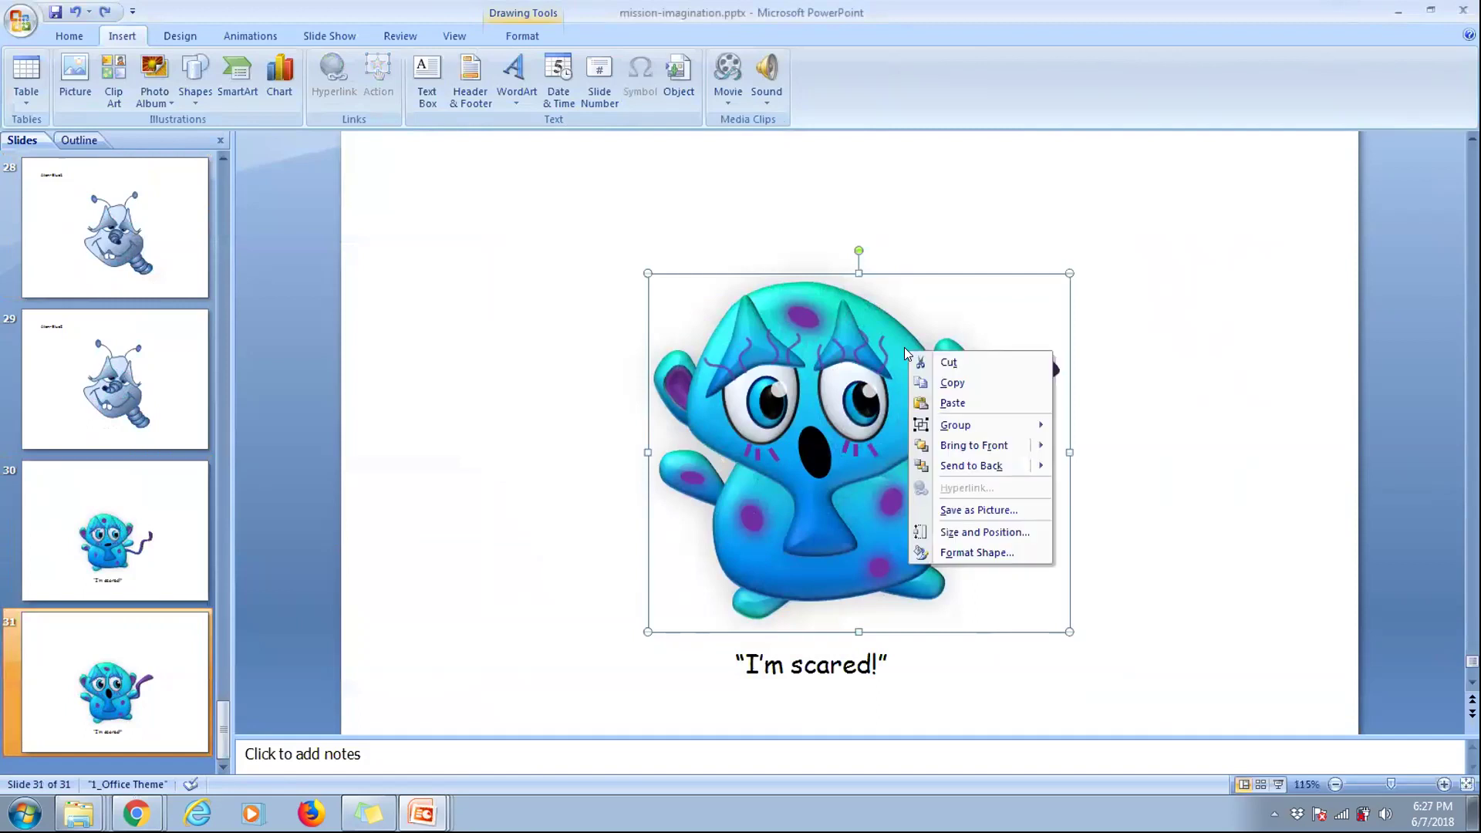
click(976, 511)
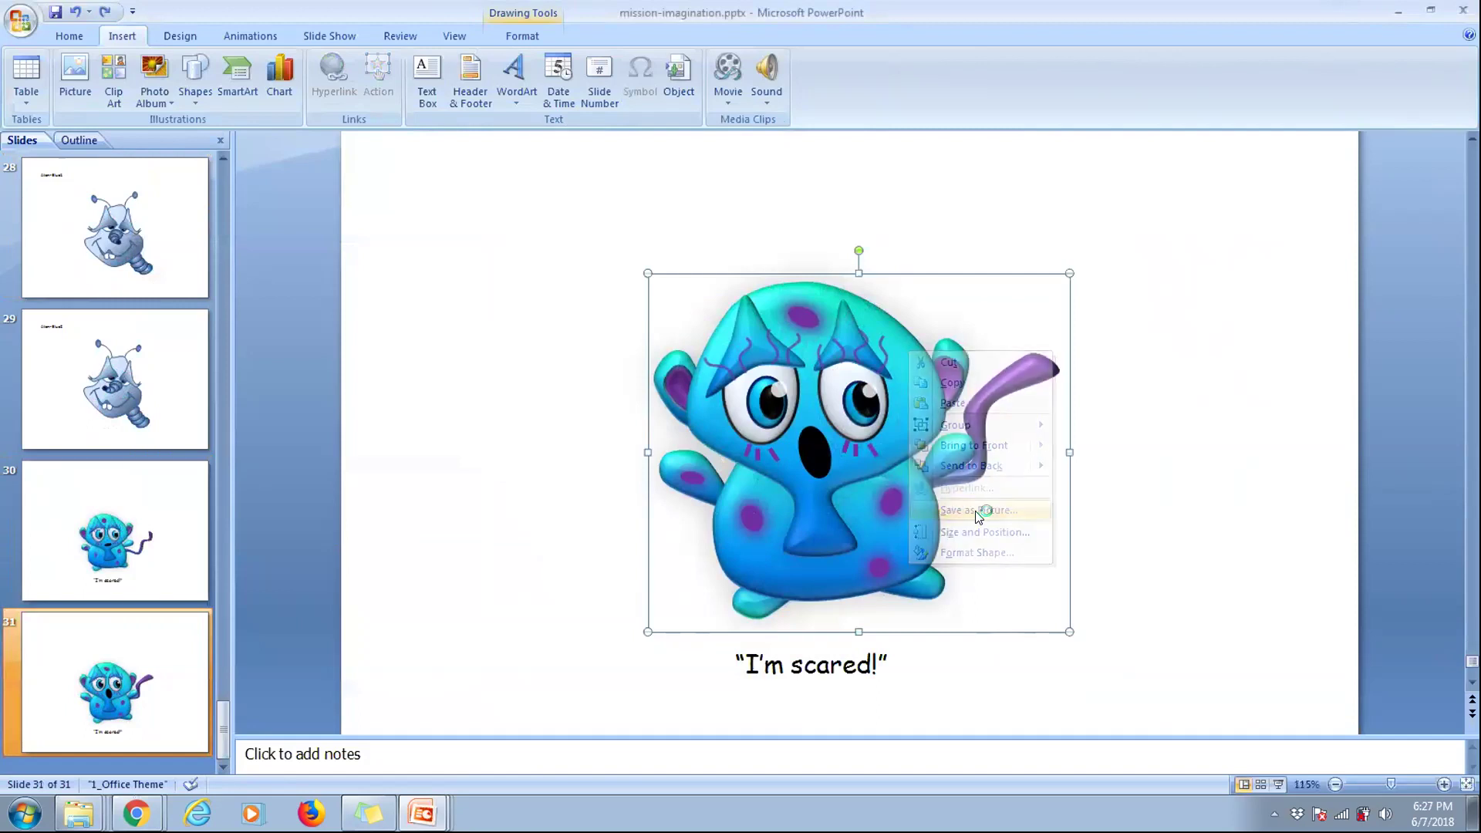
click(367, 344)
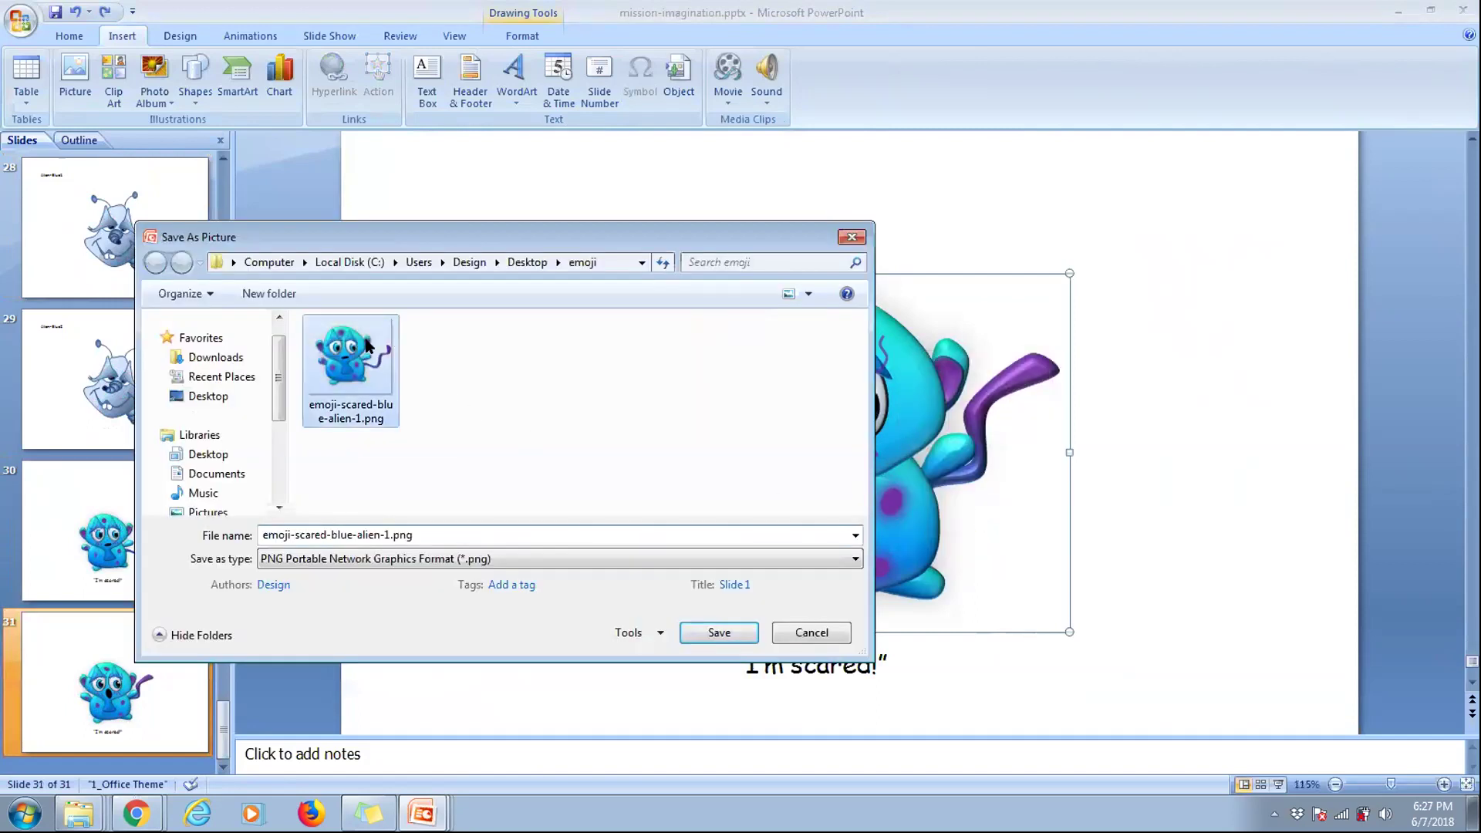
click(389, 532)
double_click(392, 535)
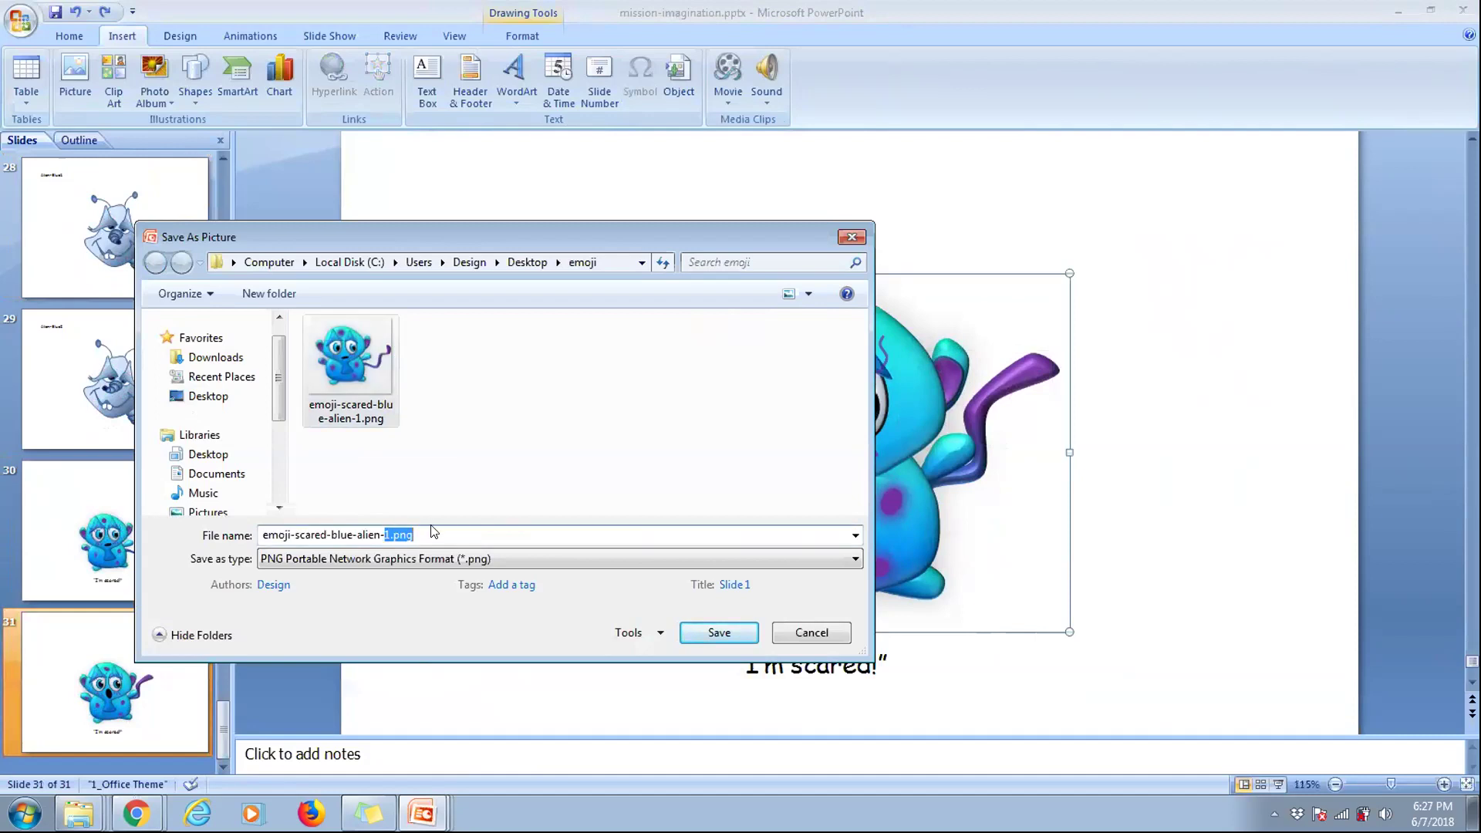
key(BackSpace)
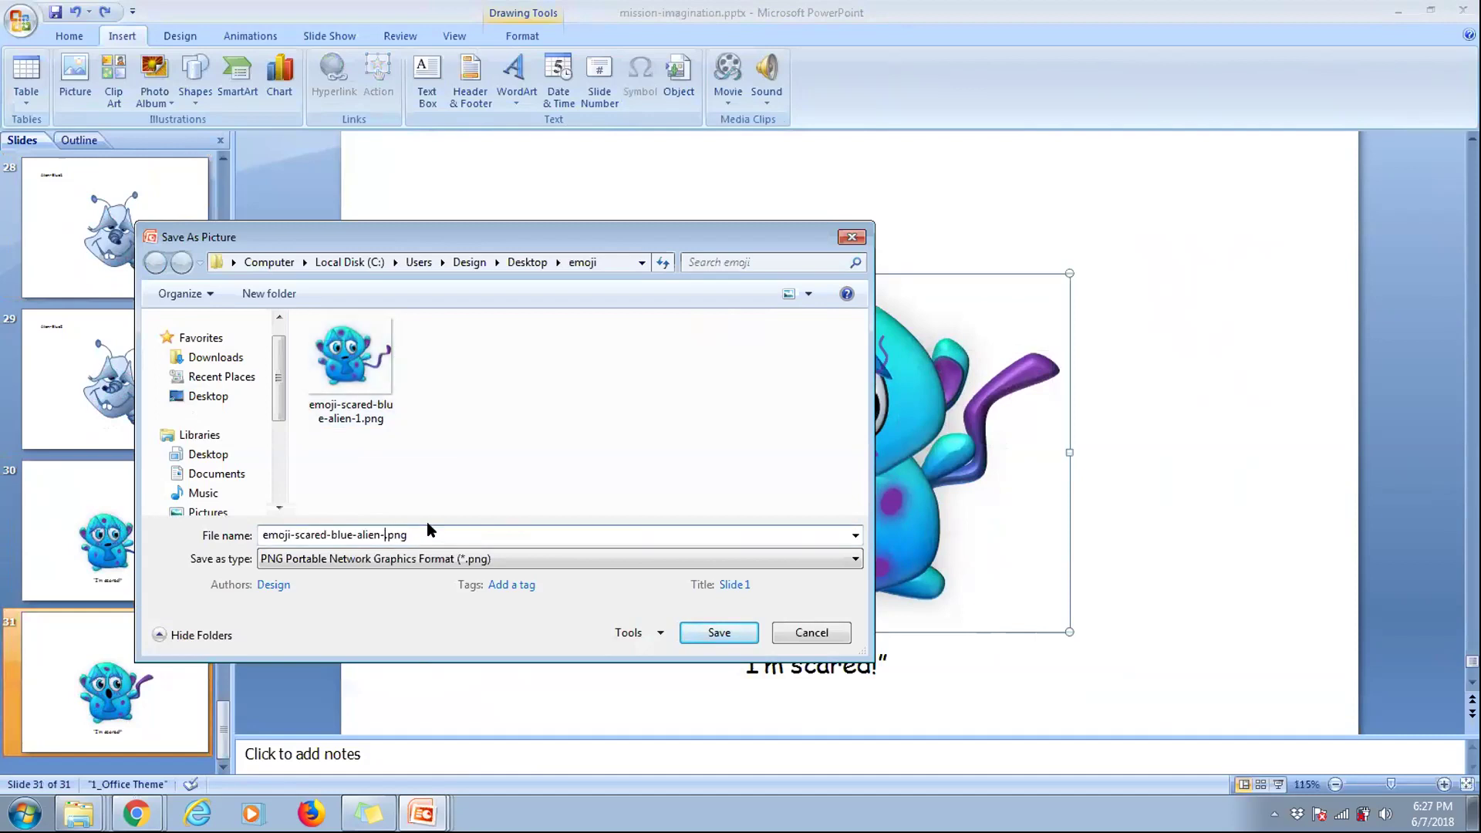
text(2)
drag(415, 534, 254, 535)
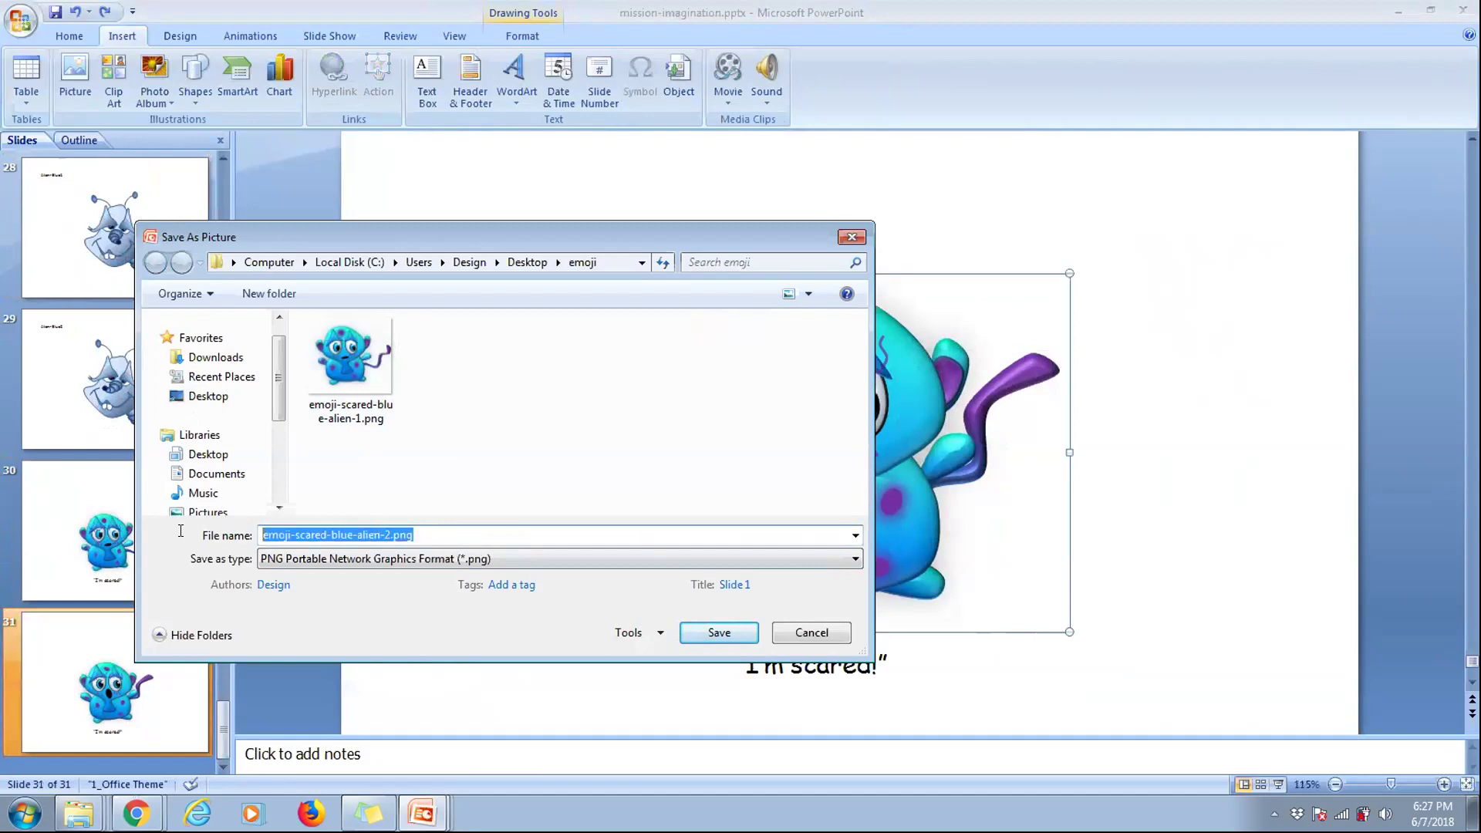
click(725, 633)
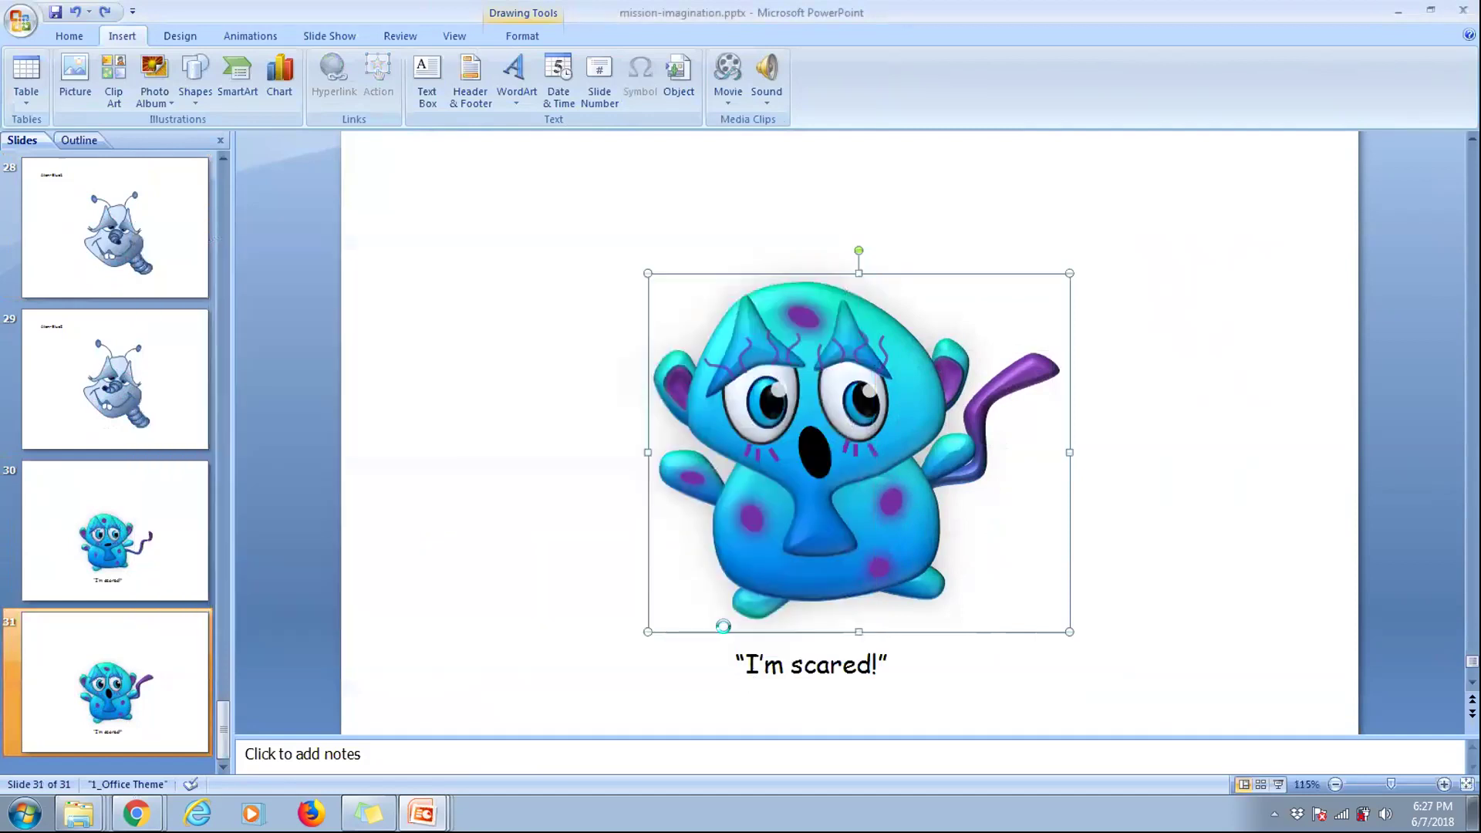
- Switch to the file explorer and open the emoji folder on the desktop
right_click(78, 814)
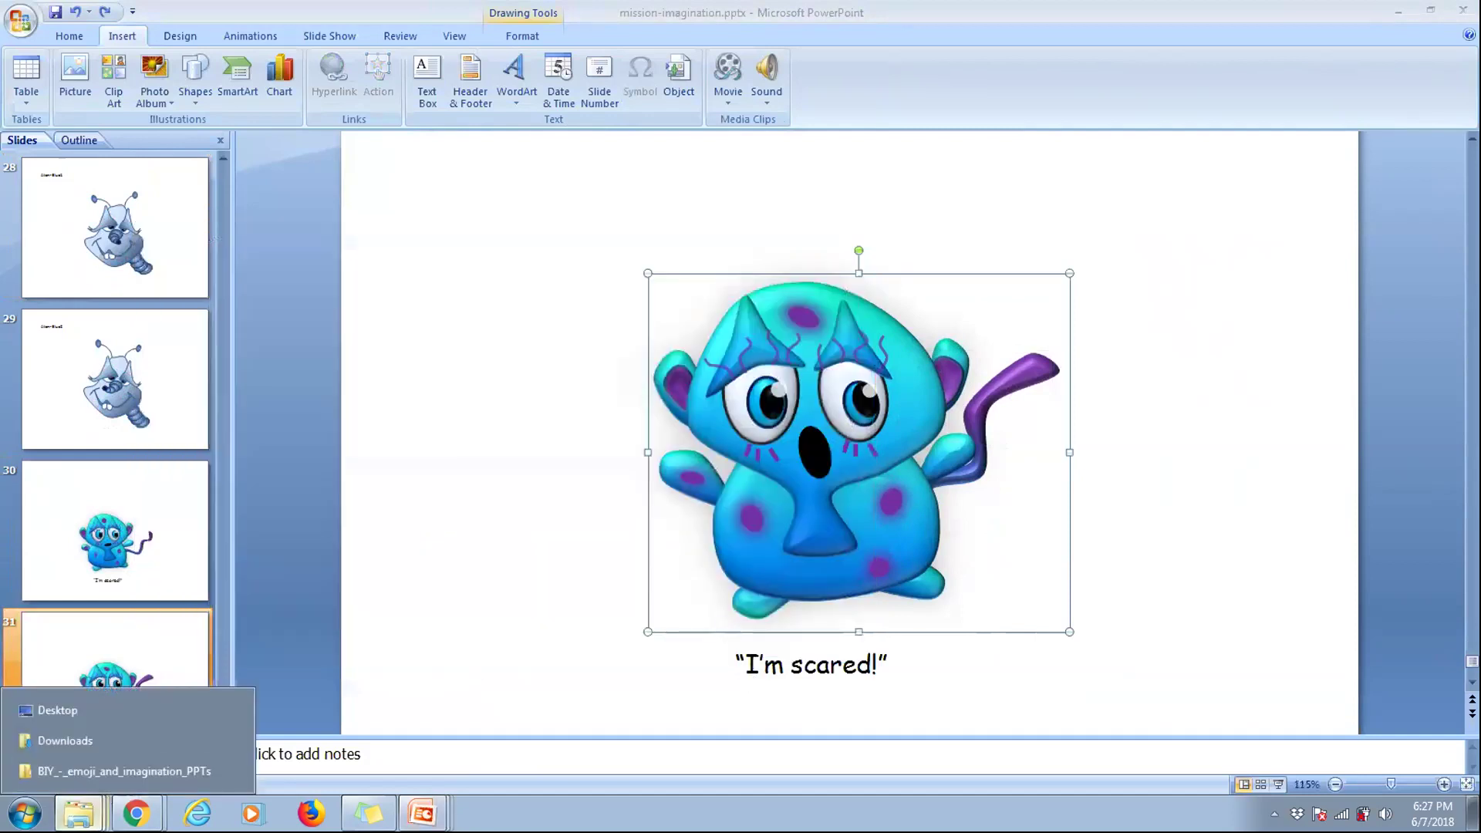
click(91, 740)
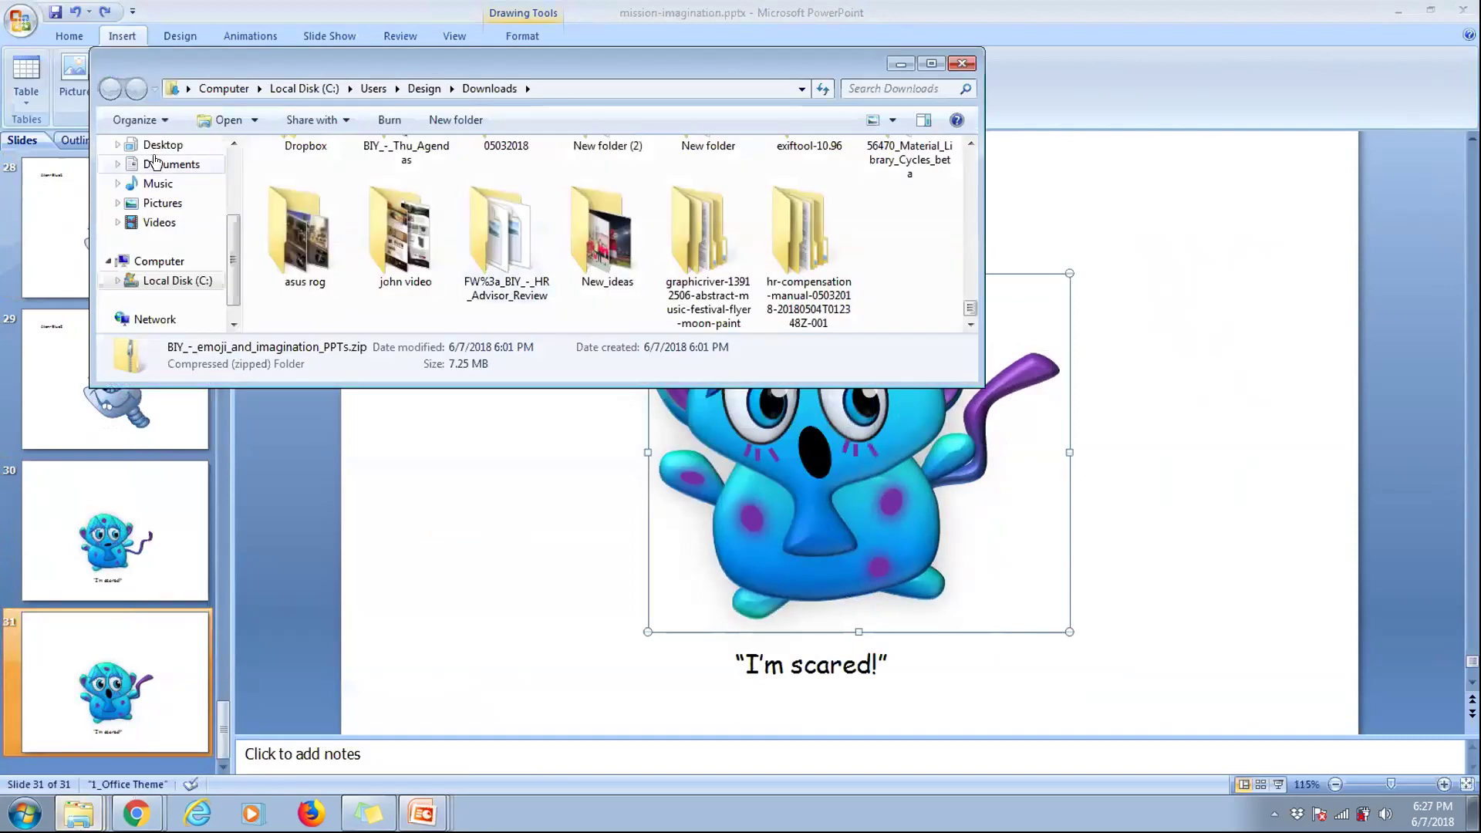
click(165, 148)
click(165, 146)
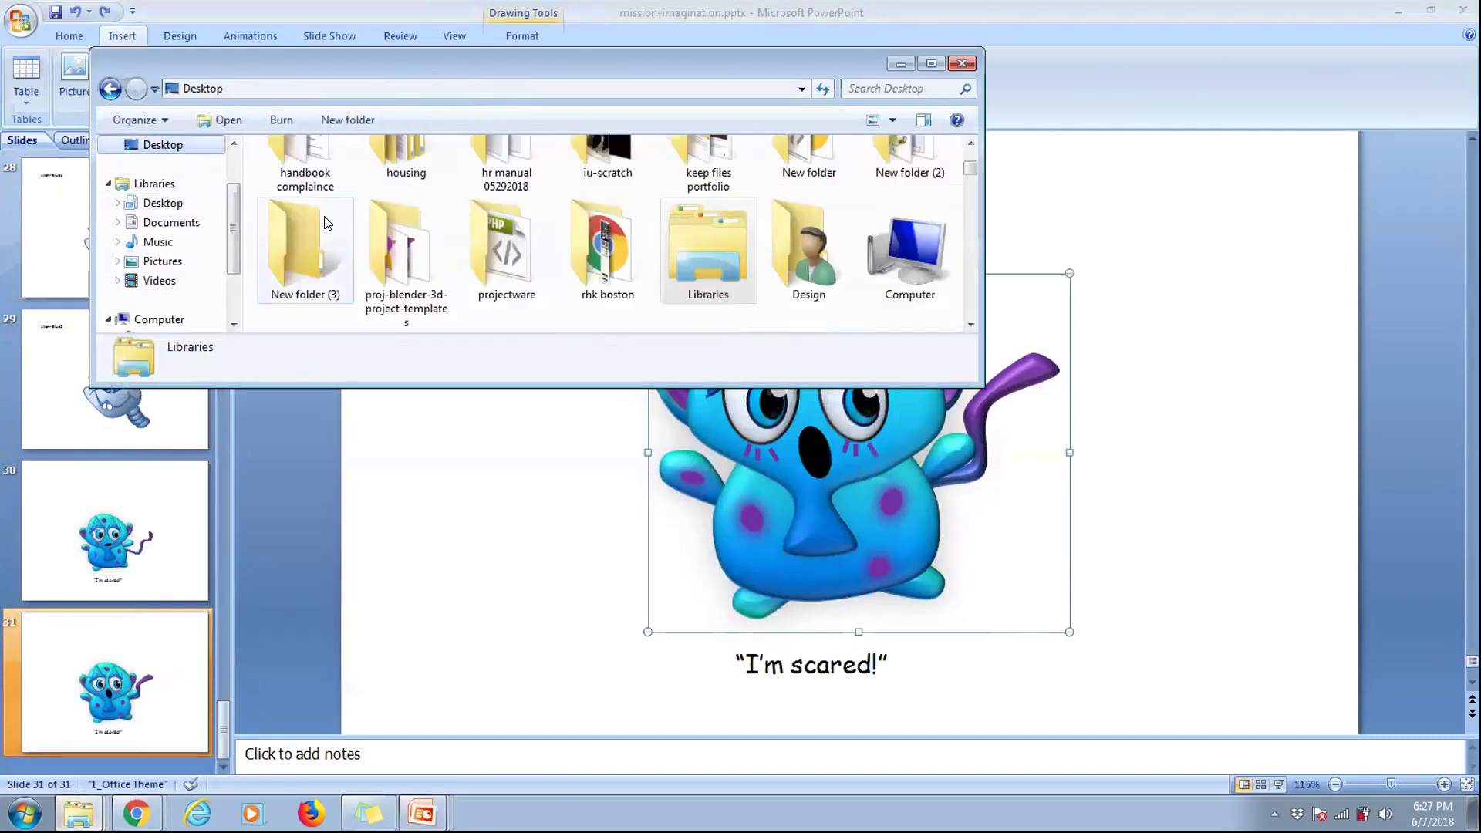
click(610, 240)
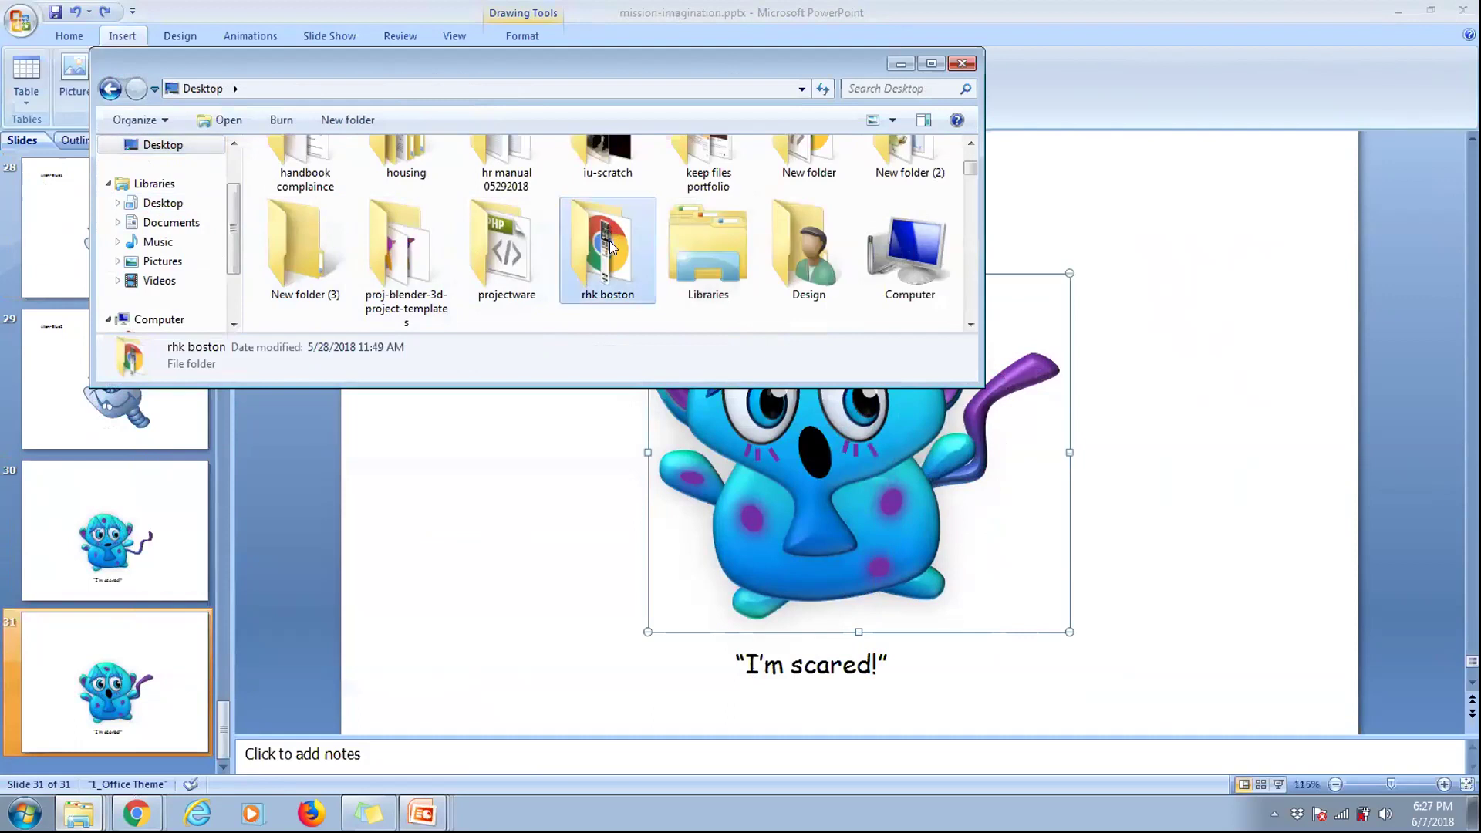
scroll(609, 243, up, 3)
scroll(610, 248, down, 1)
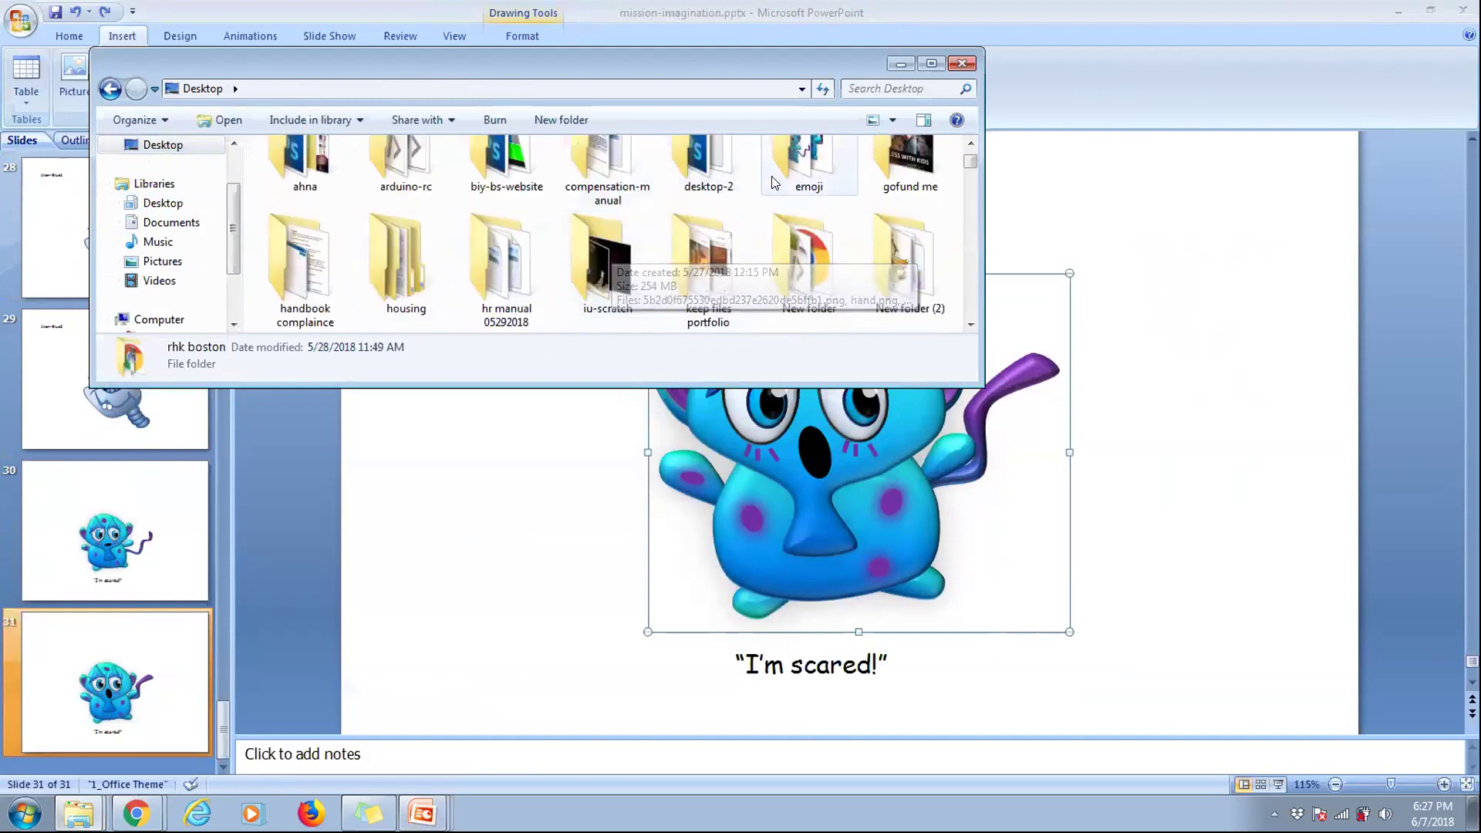
double_click(802, 165)
- Preview the two exported monster pictures, close the viewer, and move the folder window lower over the slide
right_click(319, 179)
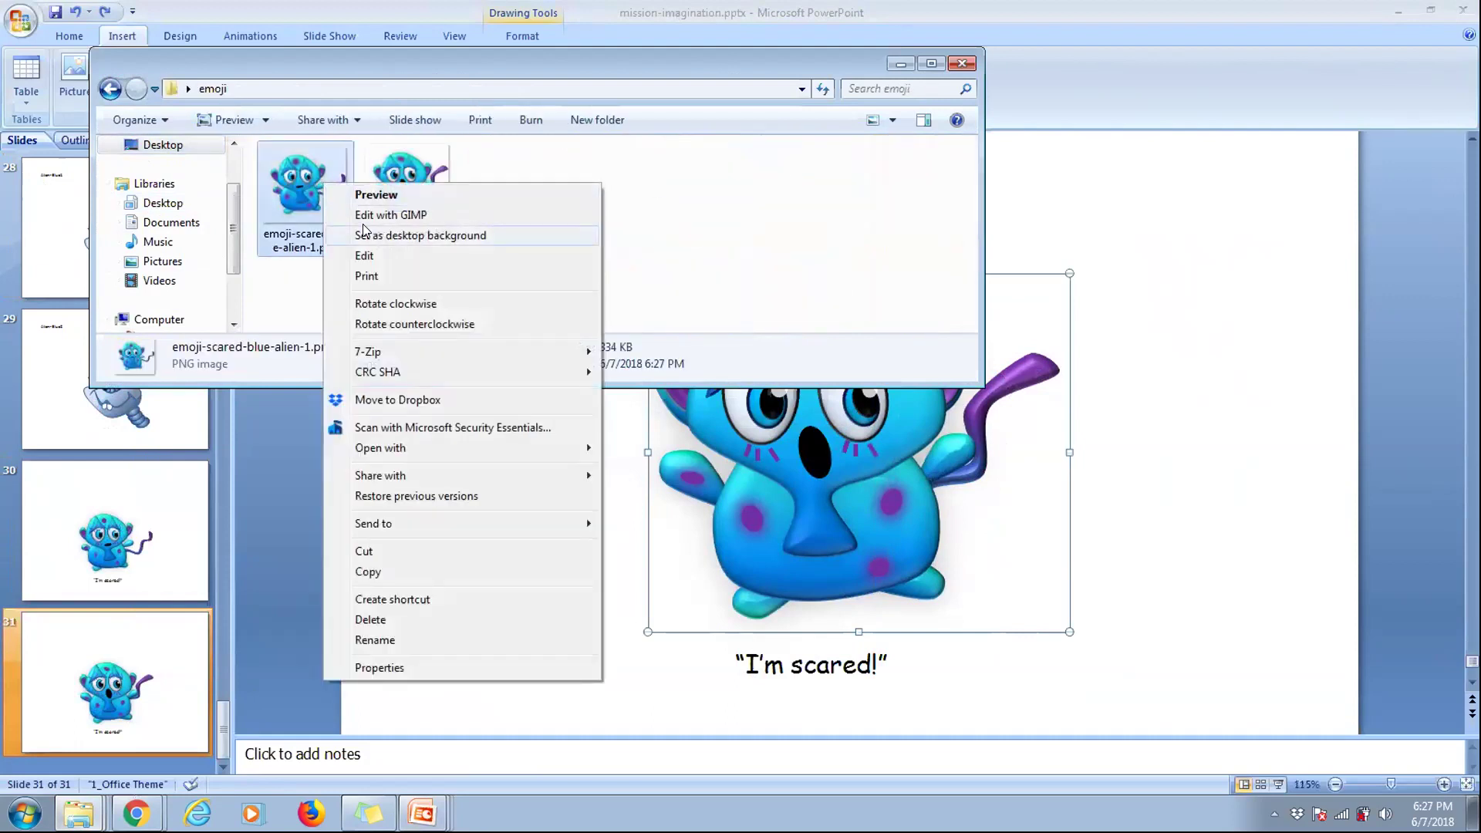
click(362, 194)
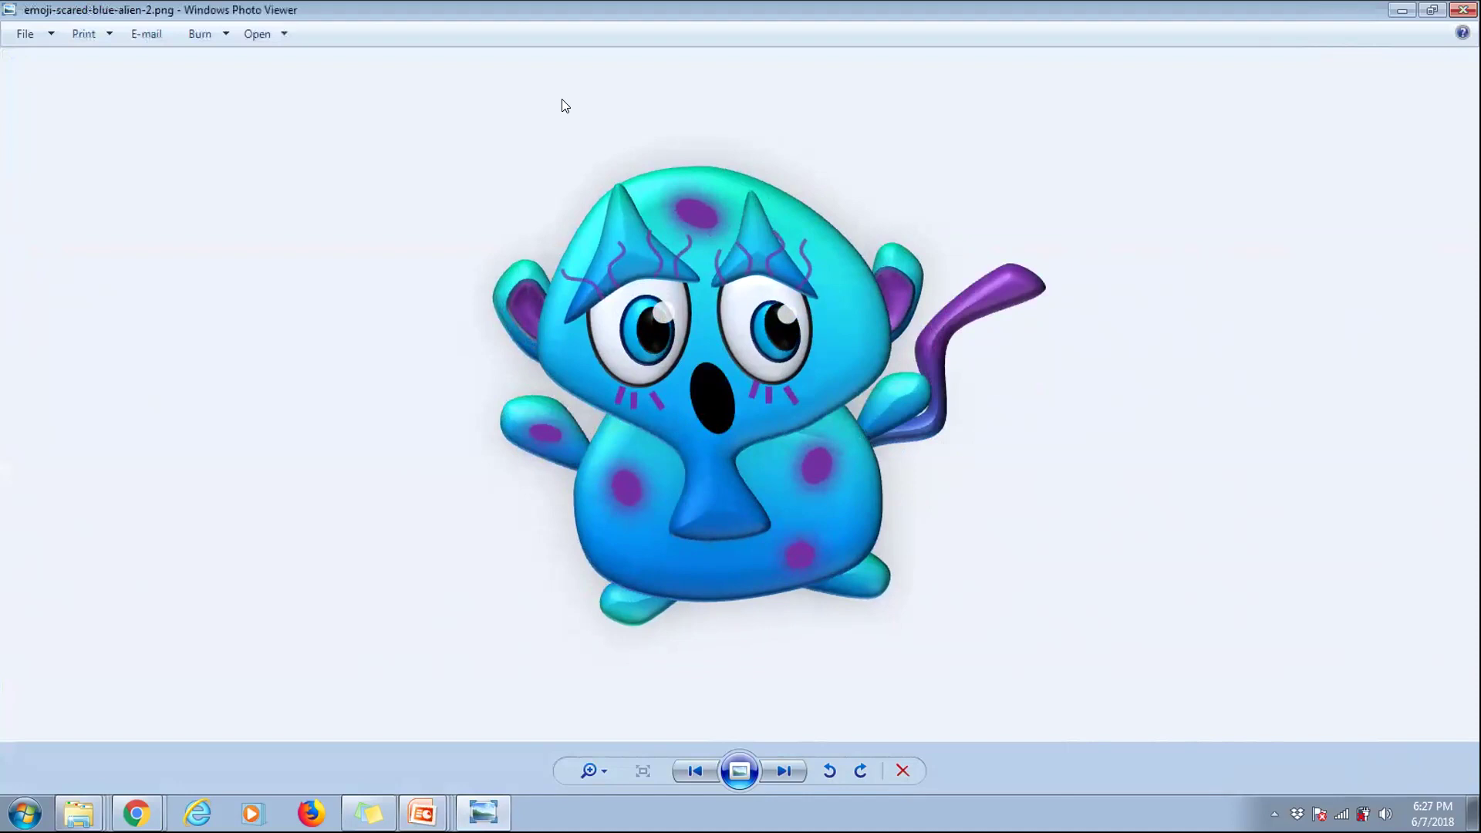
click(1463, 9)
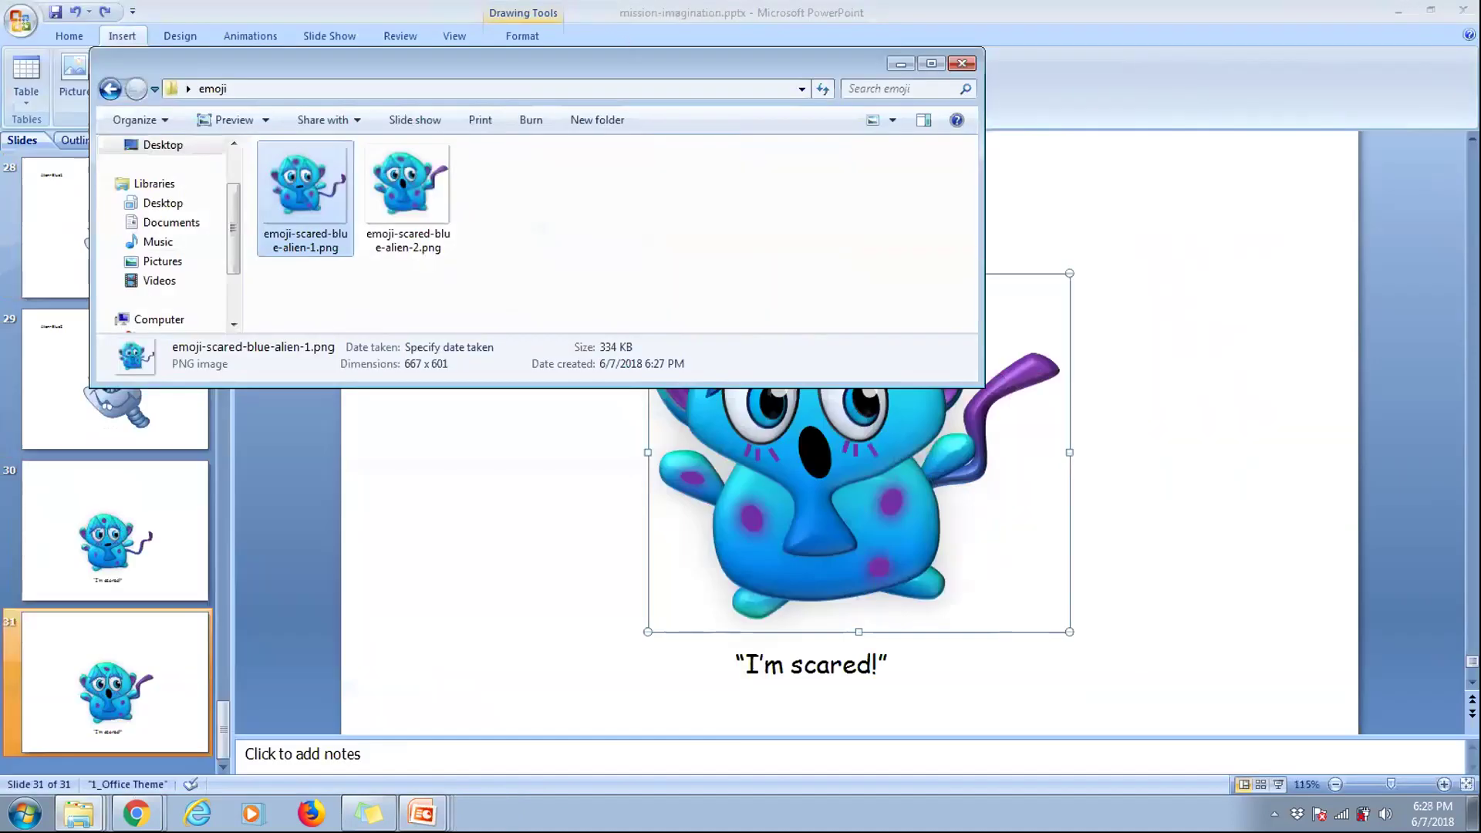
drag(624, 48, 841, 146)
- Switch to the Chrome window with the MySpaceGens Animated GIF Maker and point out the page's address
mouse_move(136, 813)
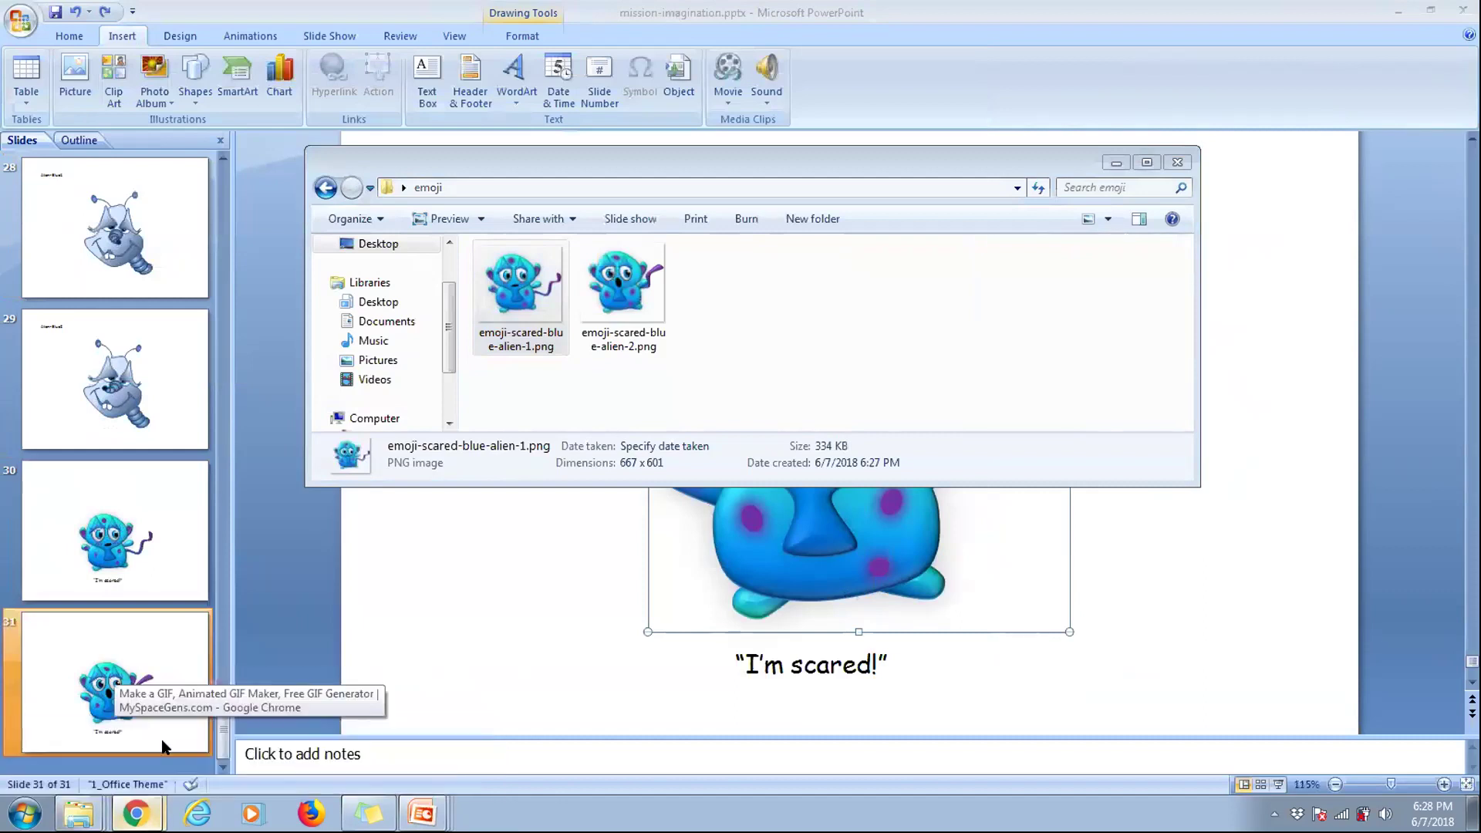
click(162, 742)
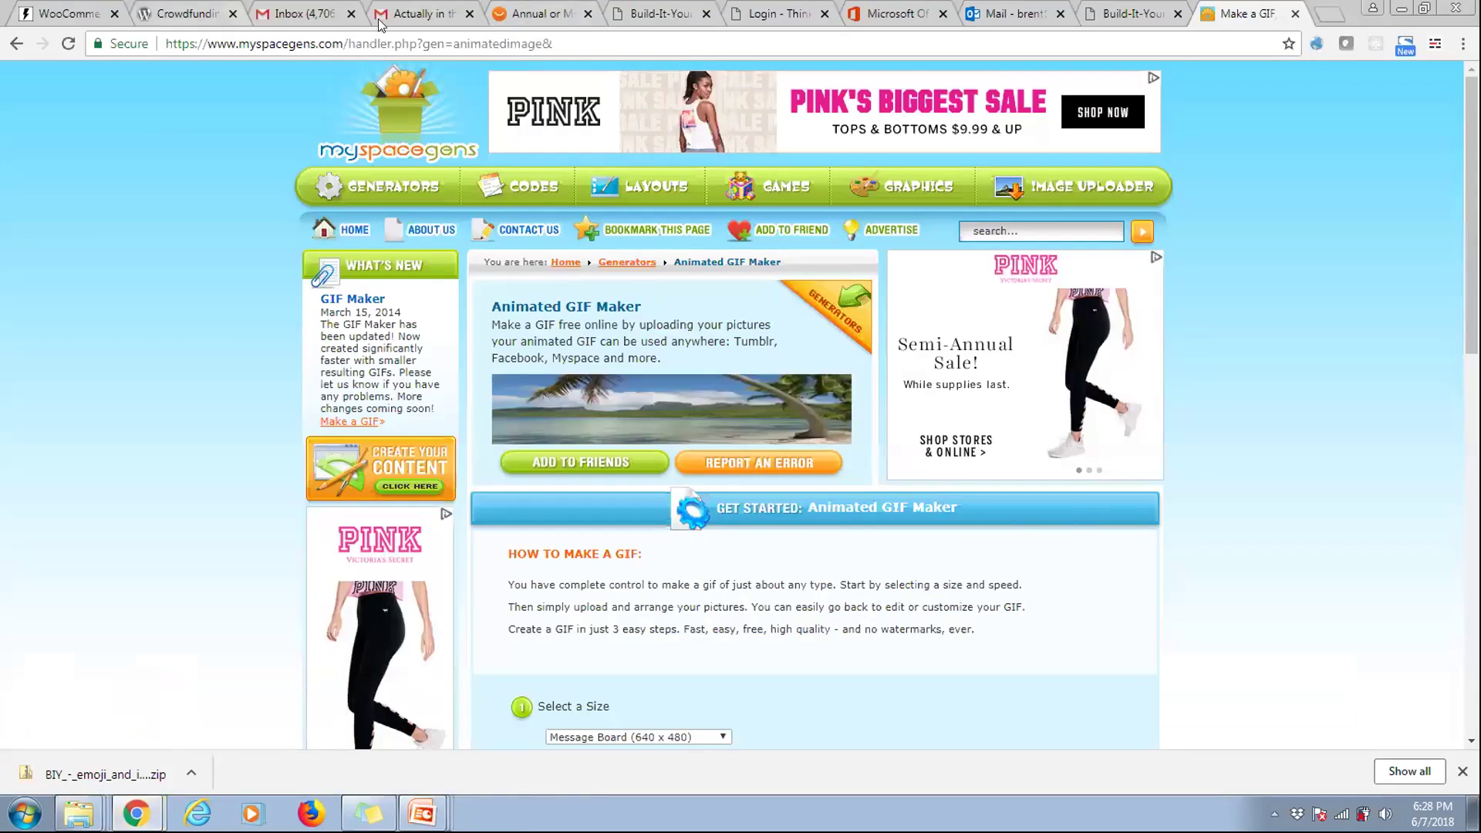
click(564, 38)
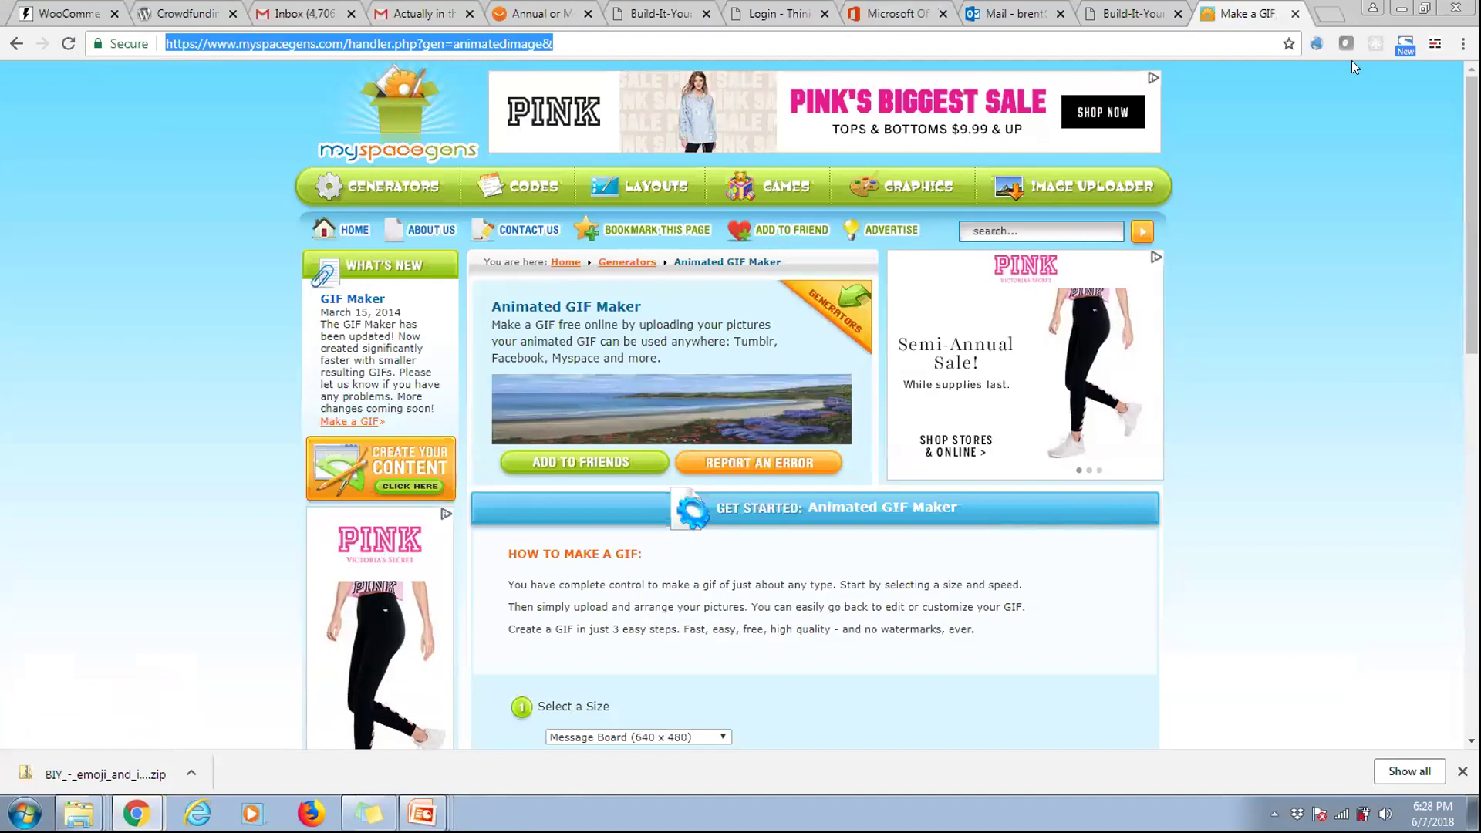
click(741, 531)
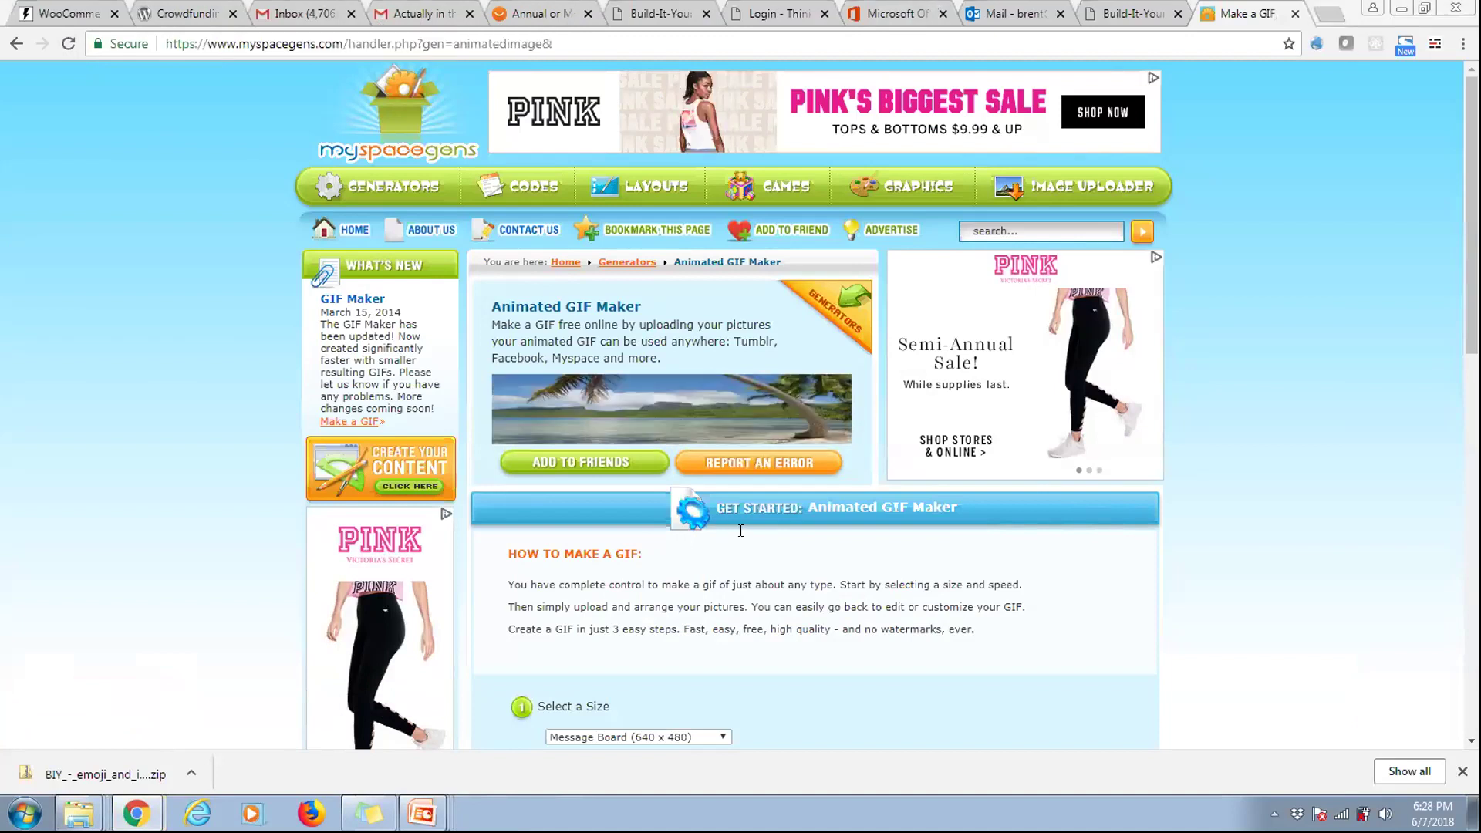
- Switch to the incognito Chrome window and load google.com in a new tab
click(224, 773)
double_click(1025, 218)
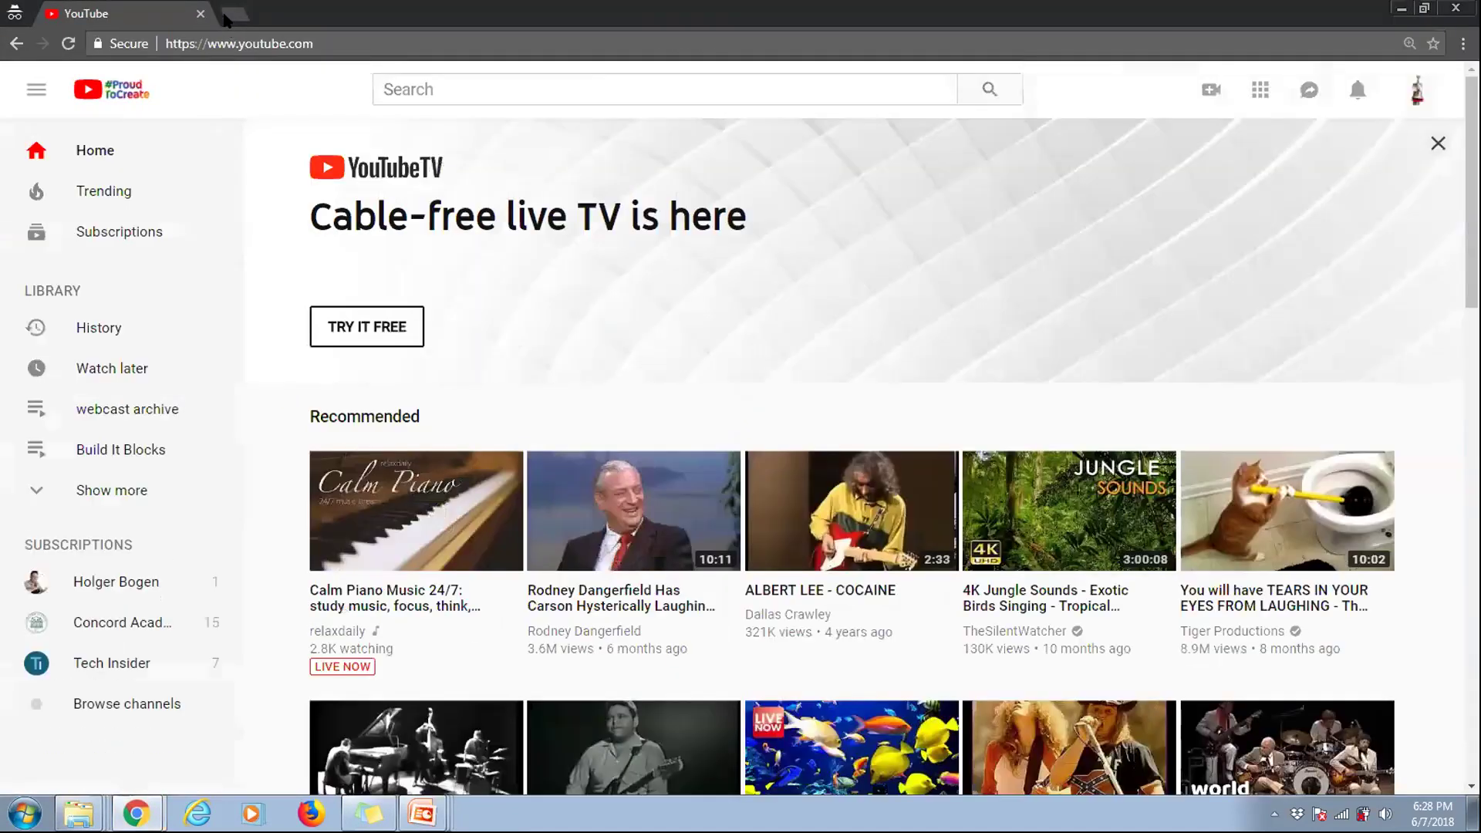
click(228, 14)
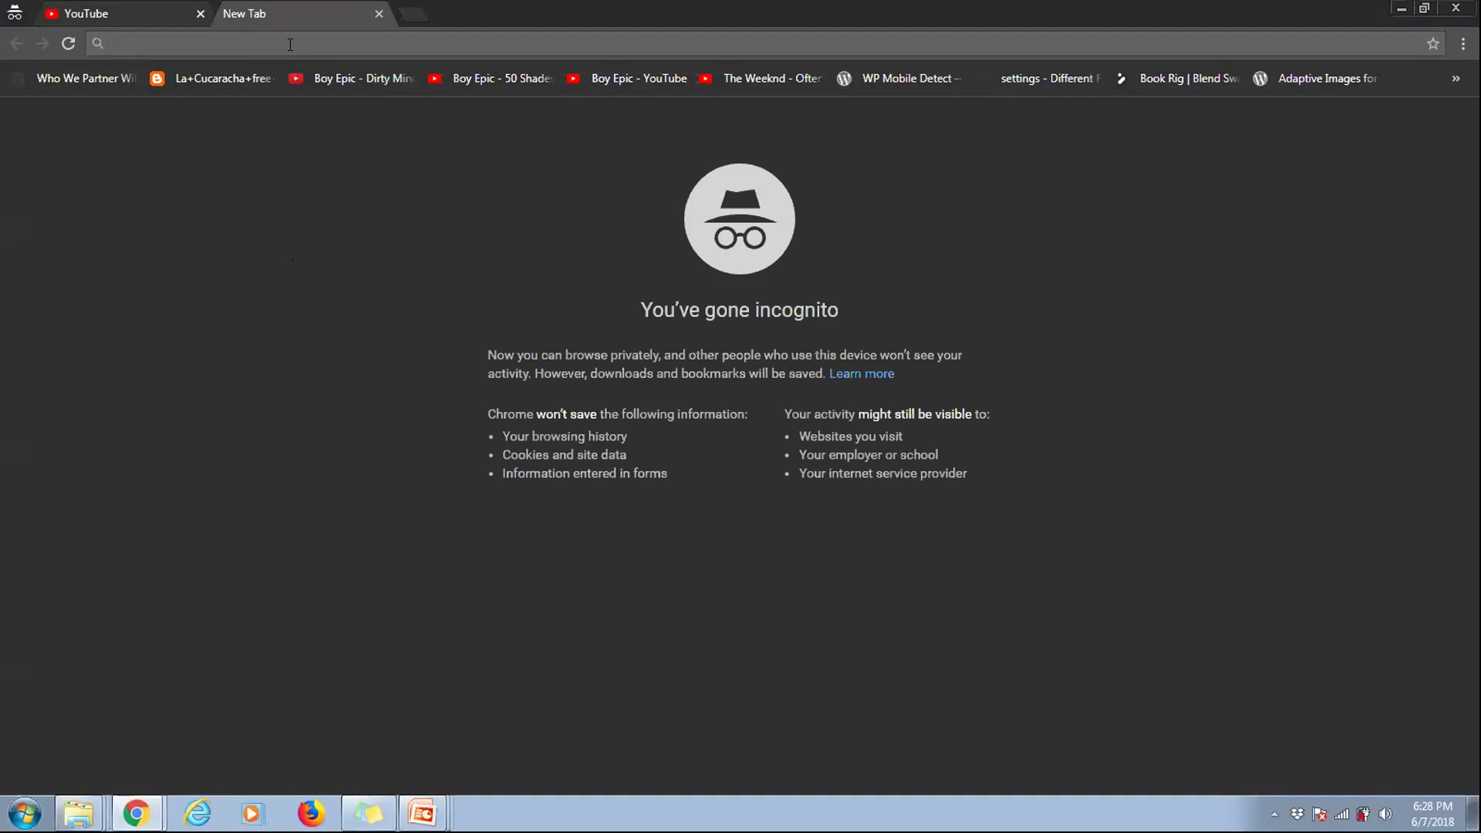
text(myspa)
key(BackSpace)
key(BackSpace)
key(BackSpace)
key(BackSpace)
key(BackSpace)
key(BackSpace)
text(google.com)
key(Return)
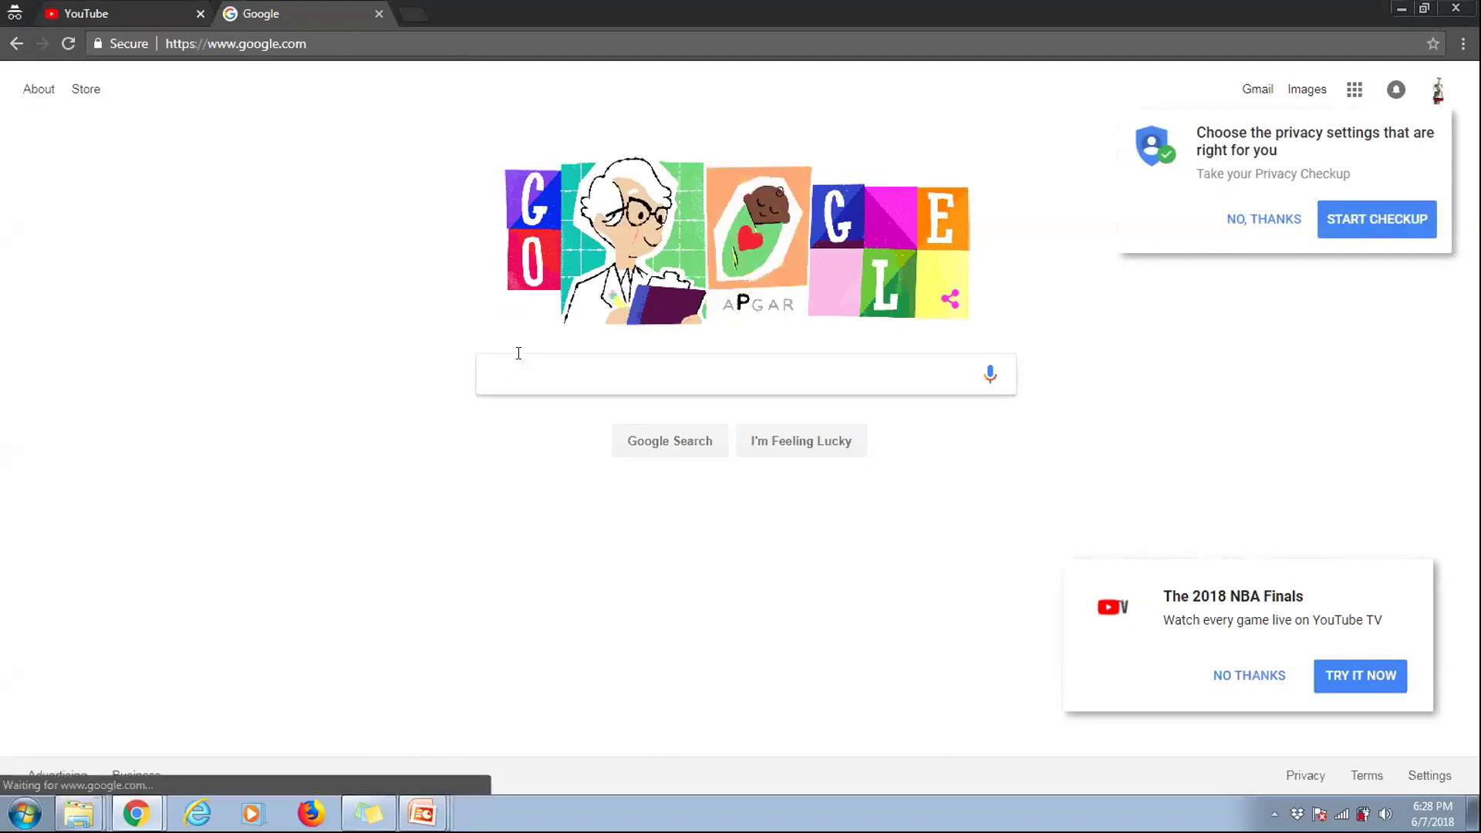
- Search Google for "myspace gif maker" and open the MySpaceGens Animated GIF Maker result
click(348, 44)
click(496, 390)
text(mysp)
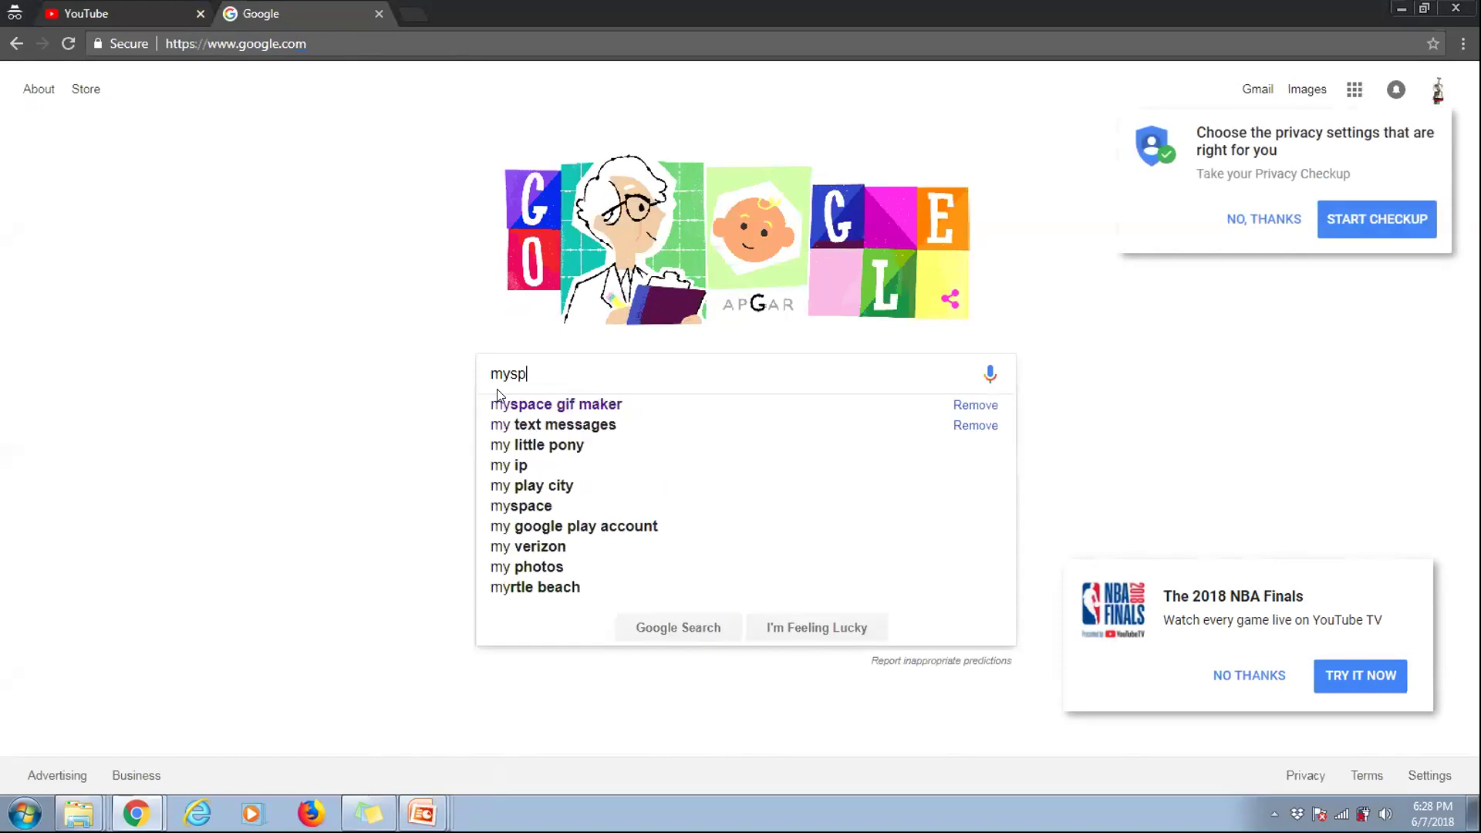
text(ace gi)
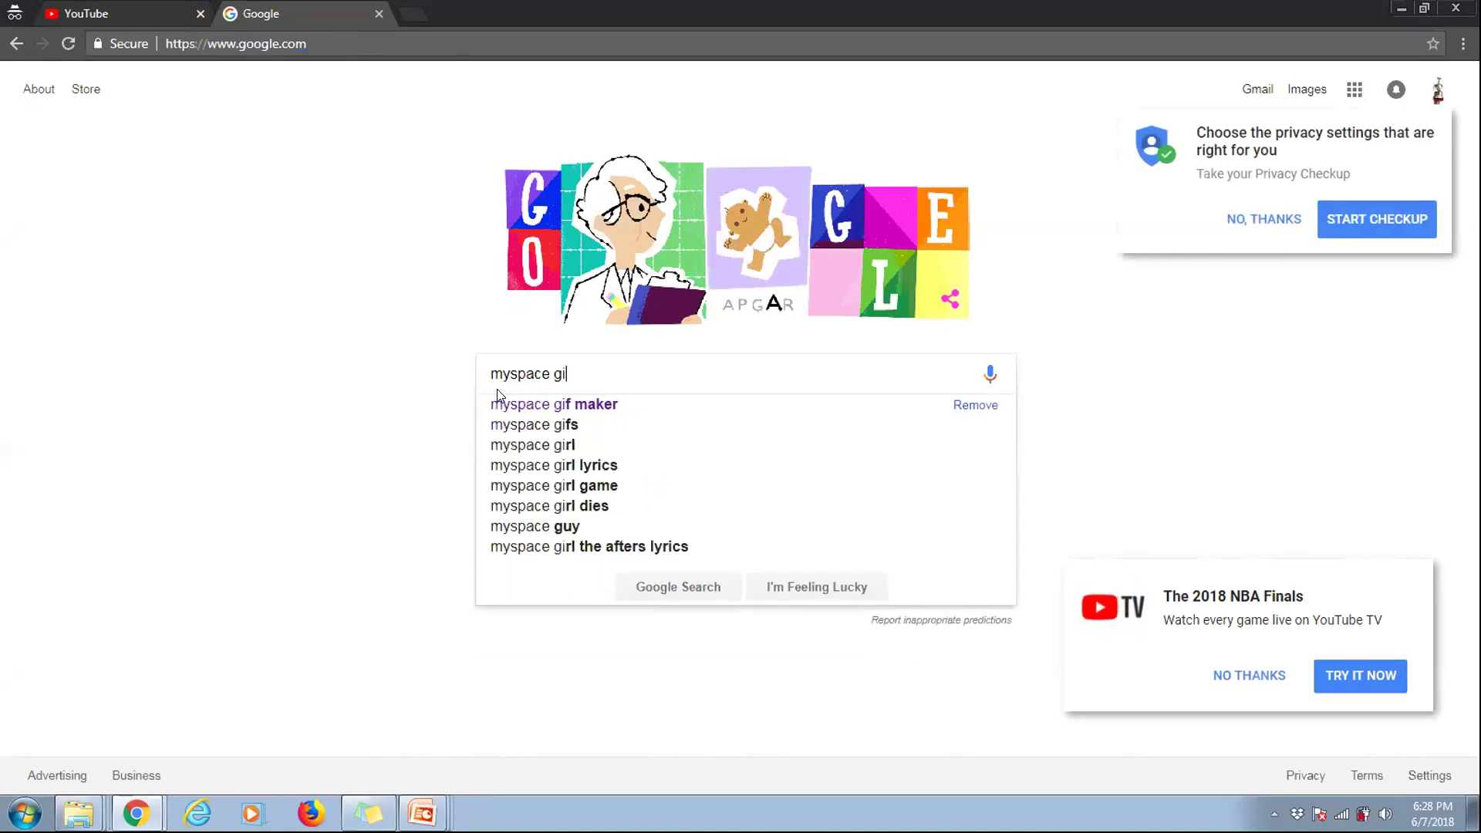
text(f maker)
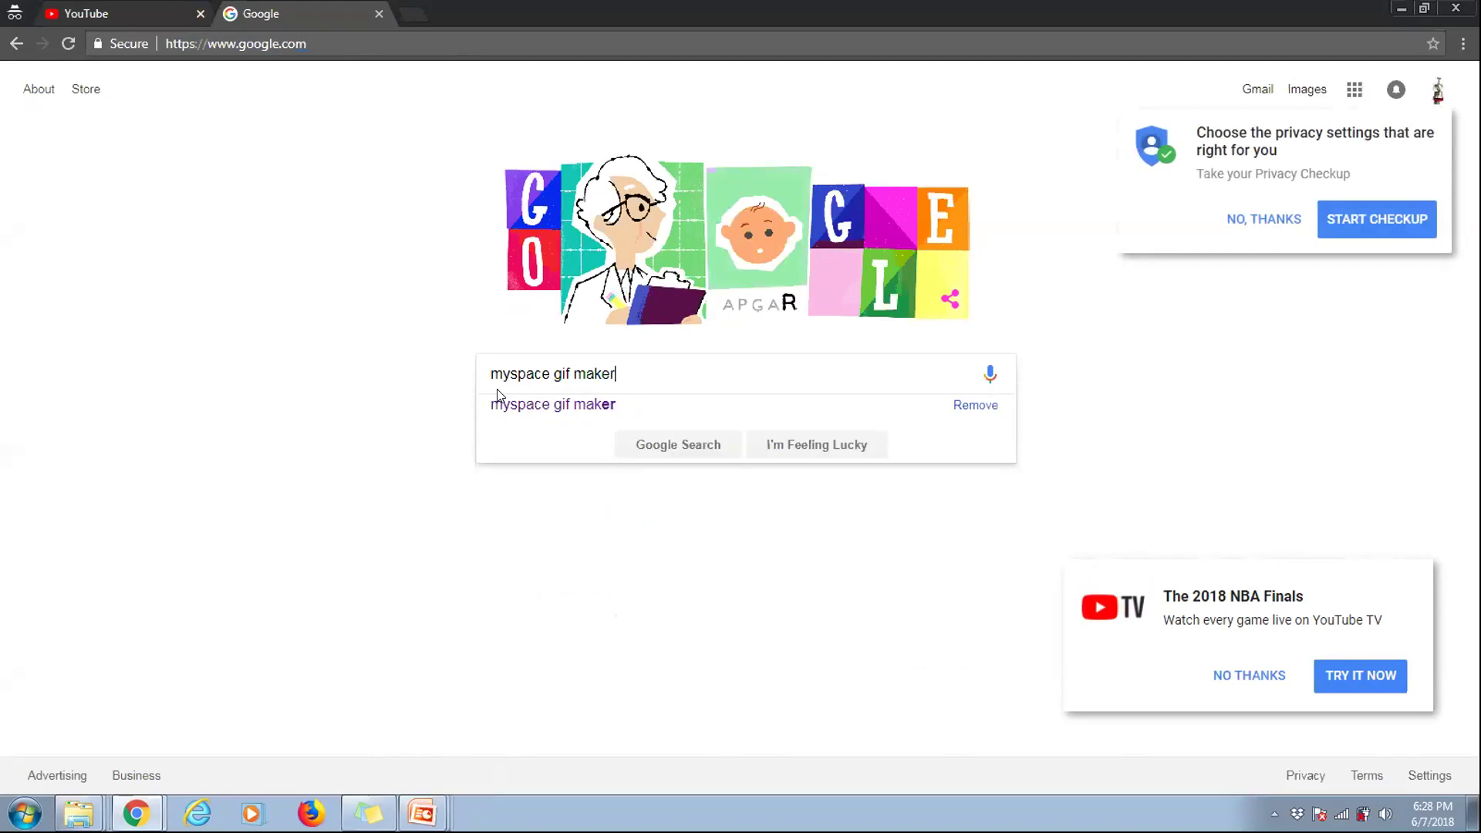
key(Return)
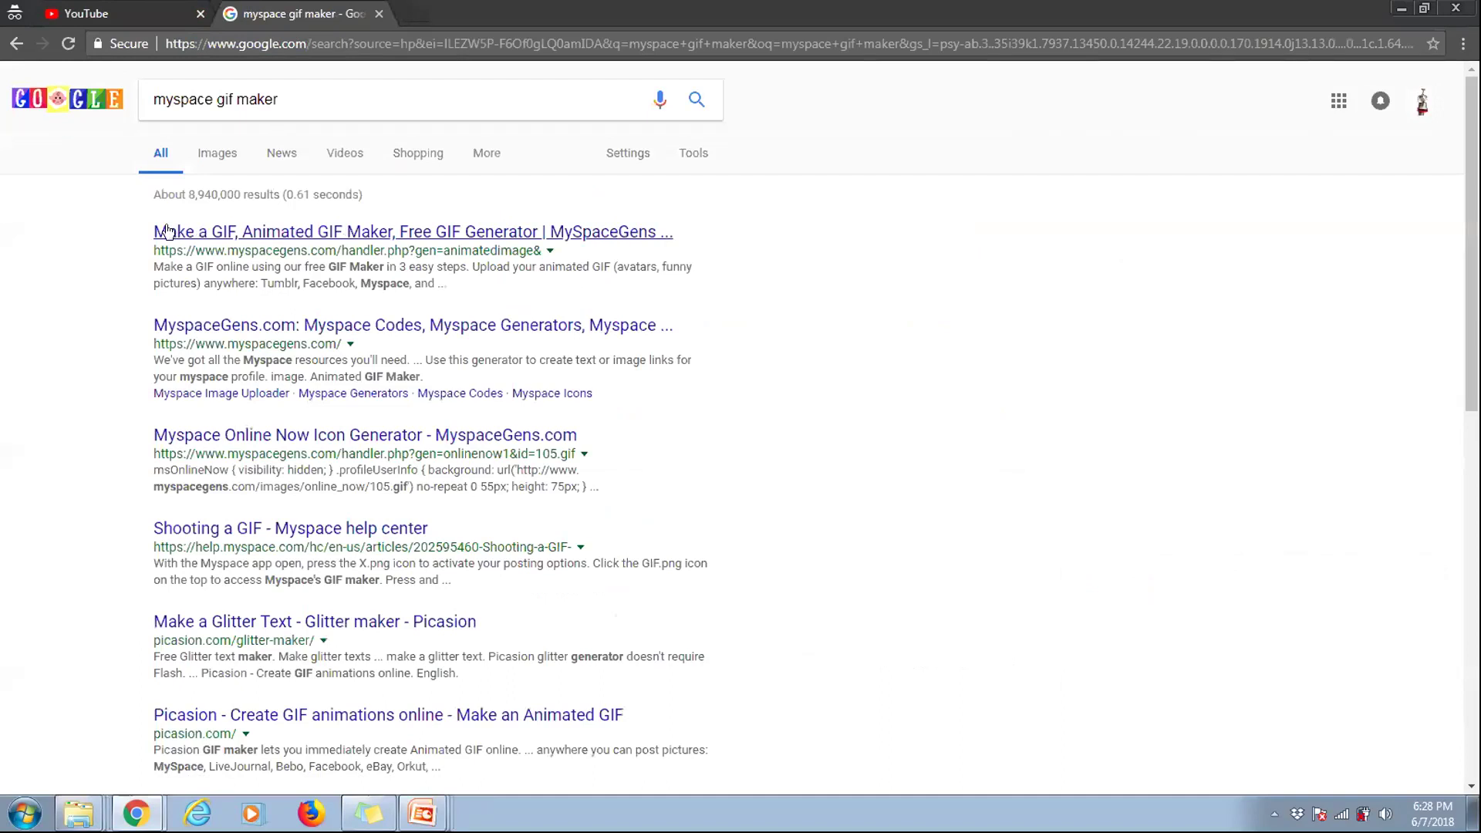
drag(467, 293, 463, 771)
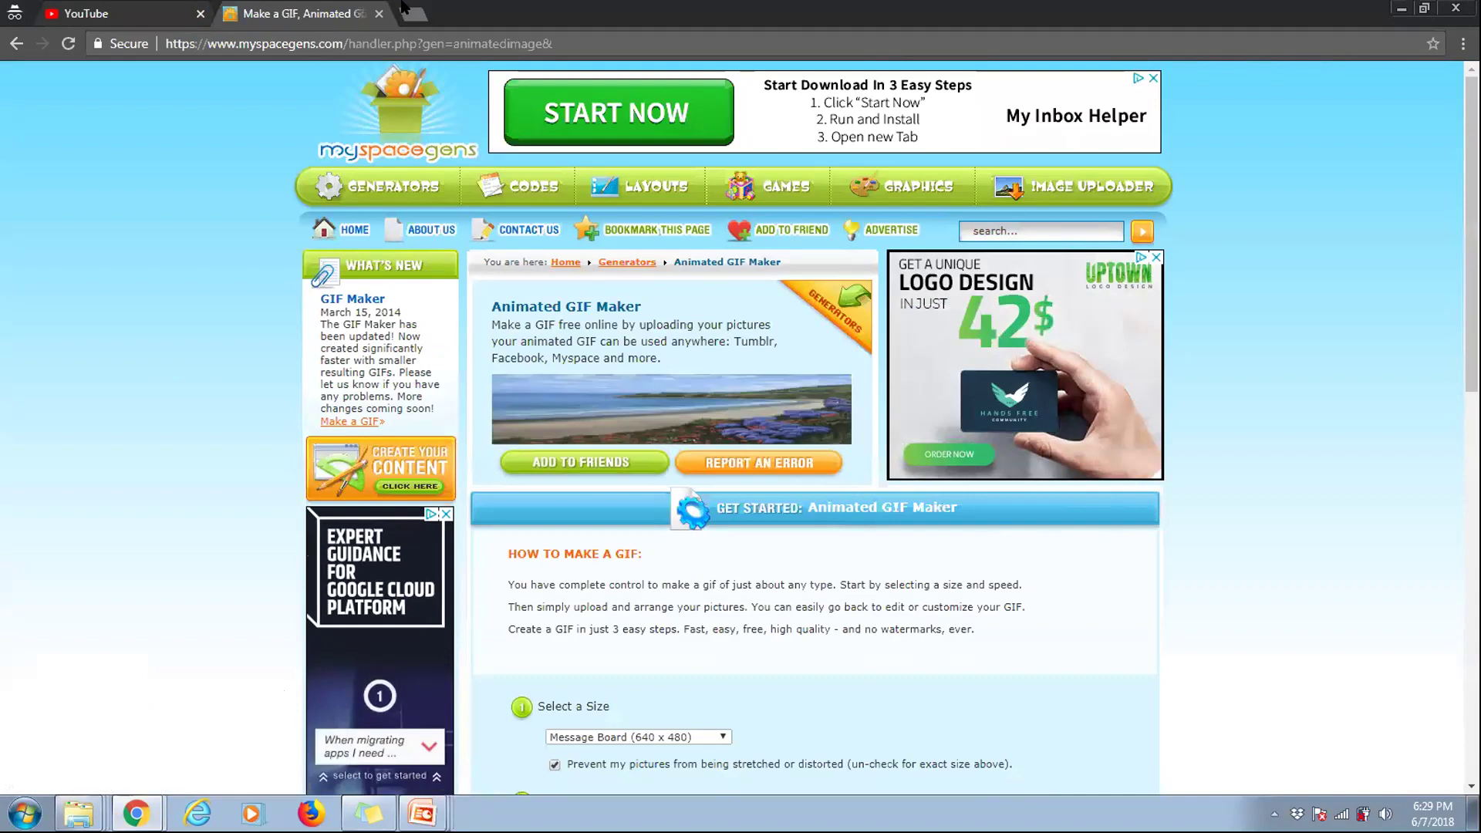
- Close the incognito GIF maker tab and return to the original Chrome window with the Animated GIF Maker
key(ctrl+w)
mouse_move(136, 814)
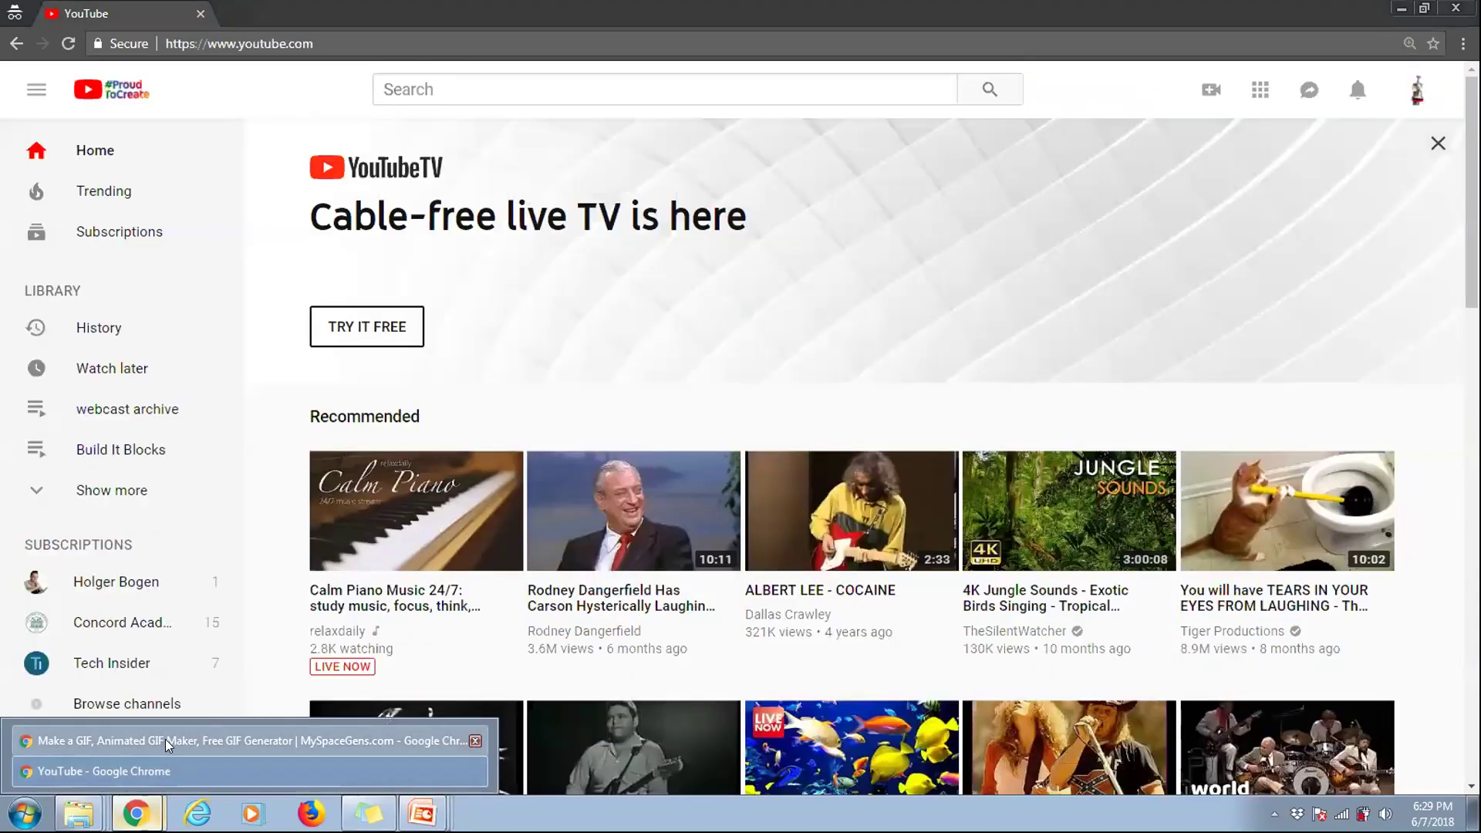
click(178, 733)
click(833, 369)
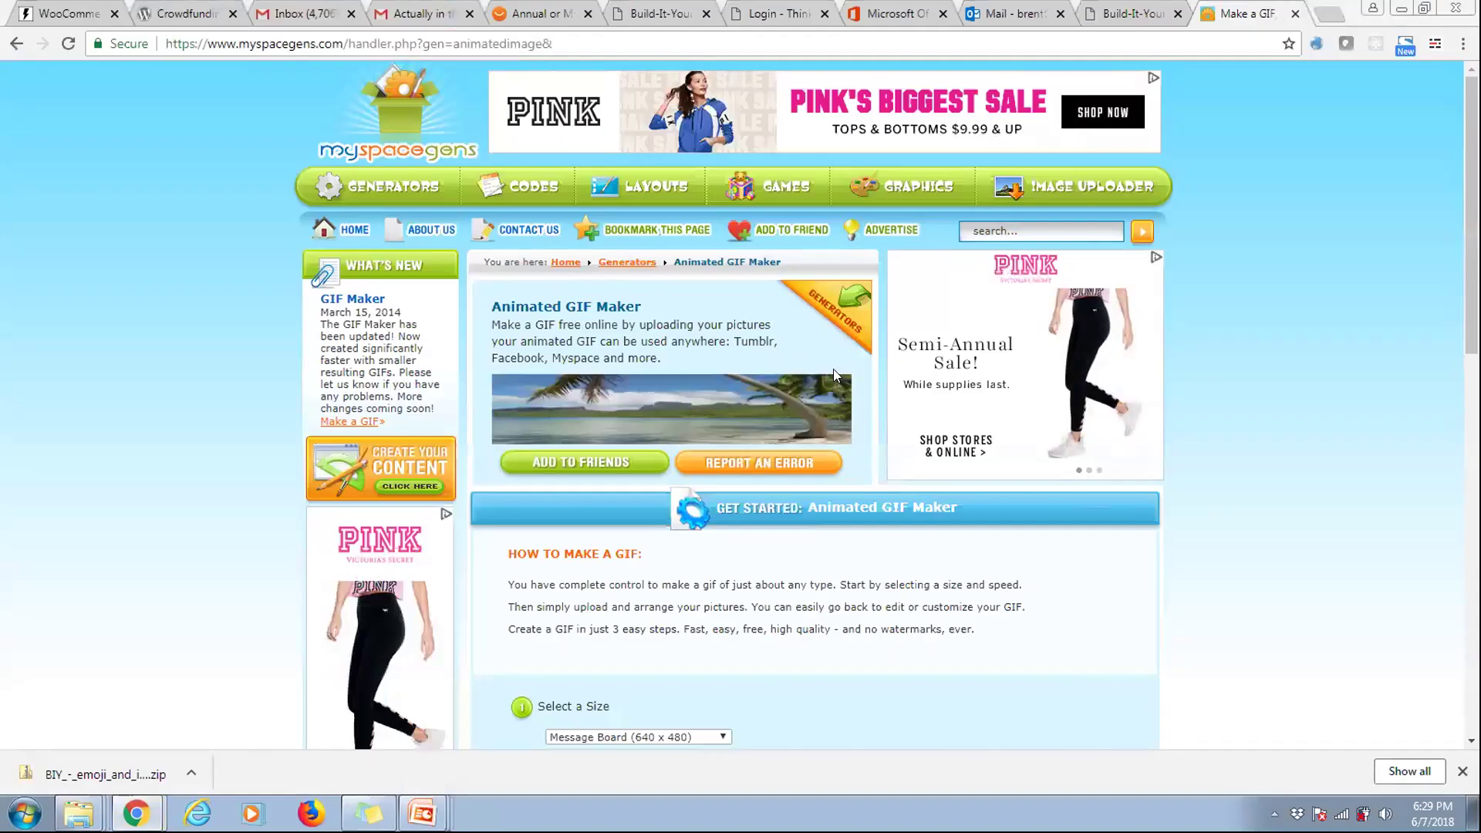
- Enable Adobe Flash Player for the picture upload area and allow the site to run Flash
scroll(281, 455, down, 3)
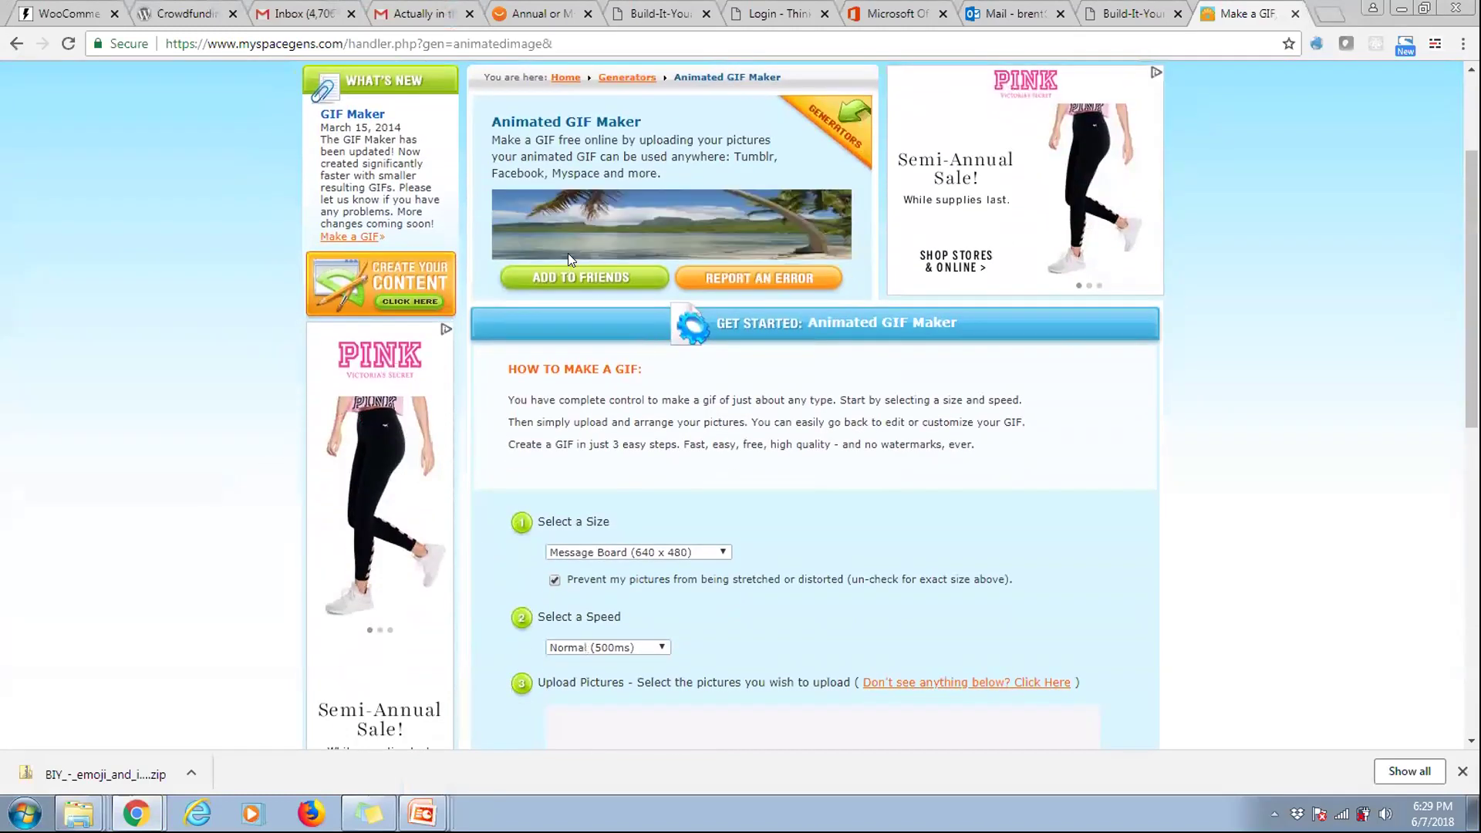
scroll(568, 253, up, 1)
scroll(568, 267, down, 6)
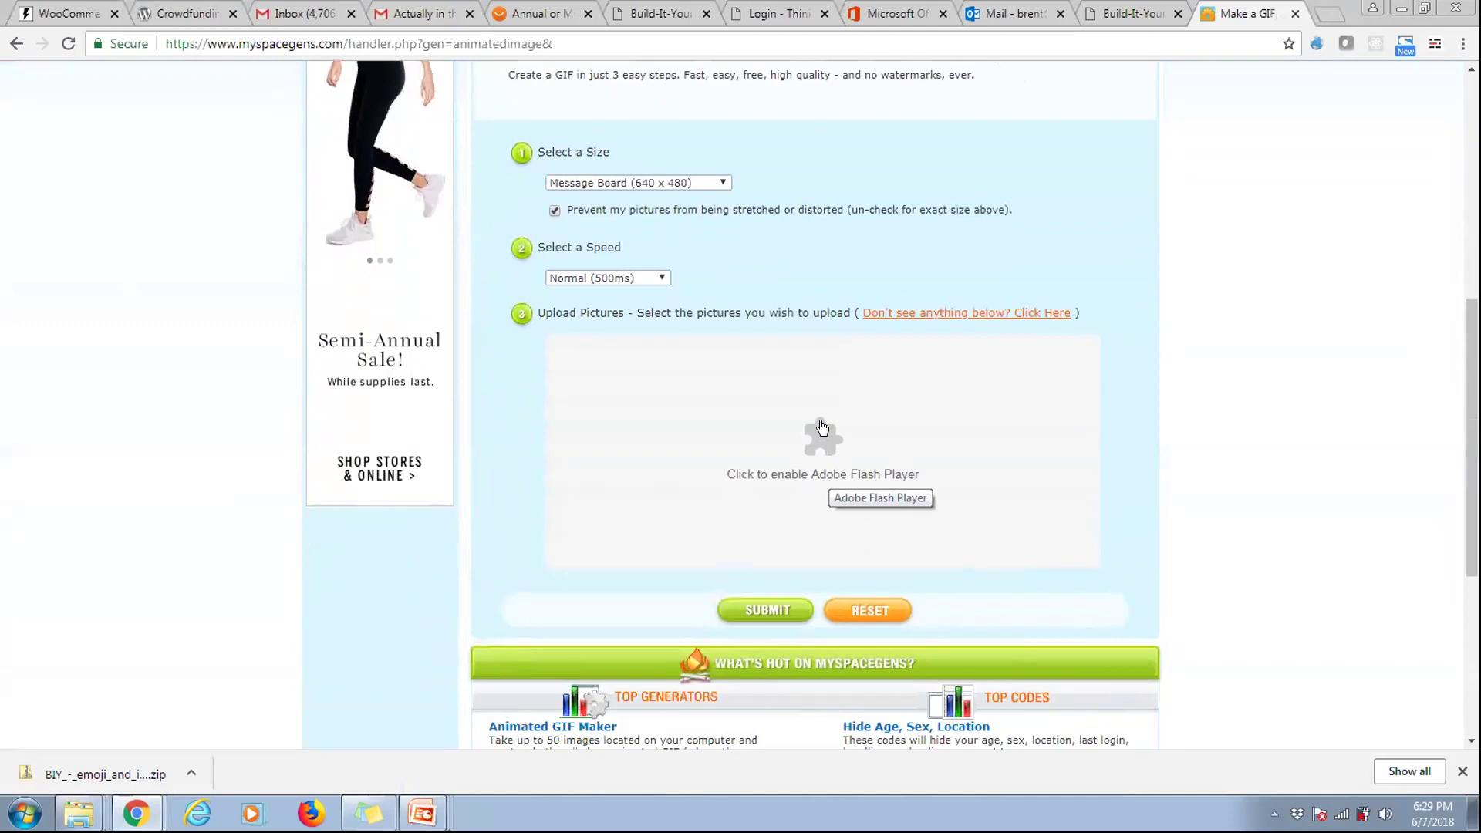
click(867, 435)
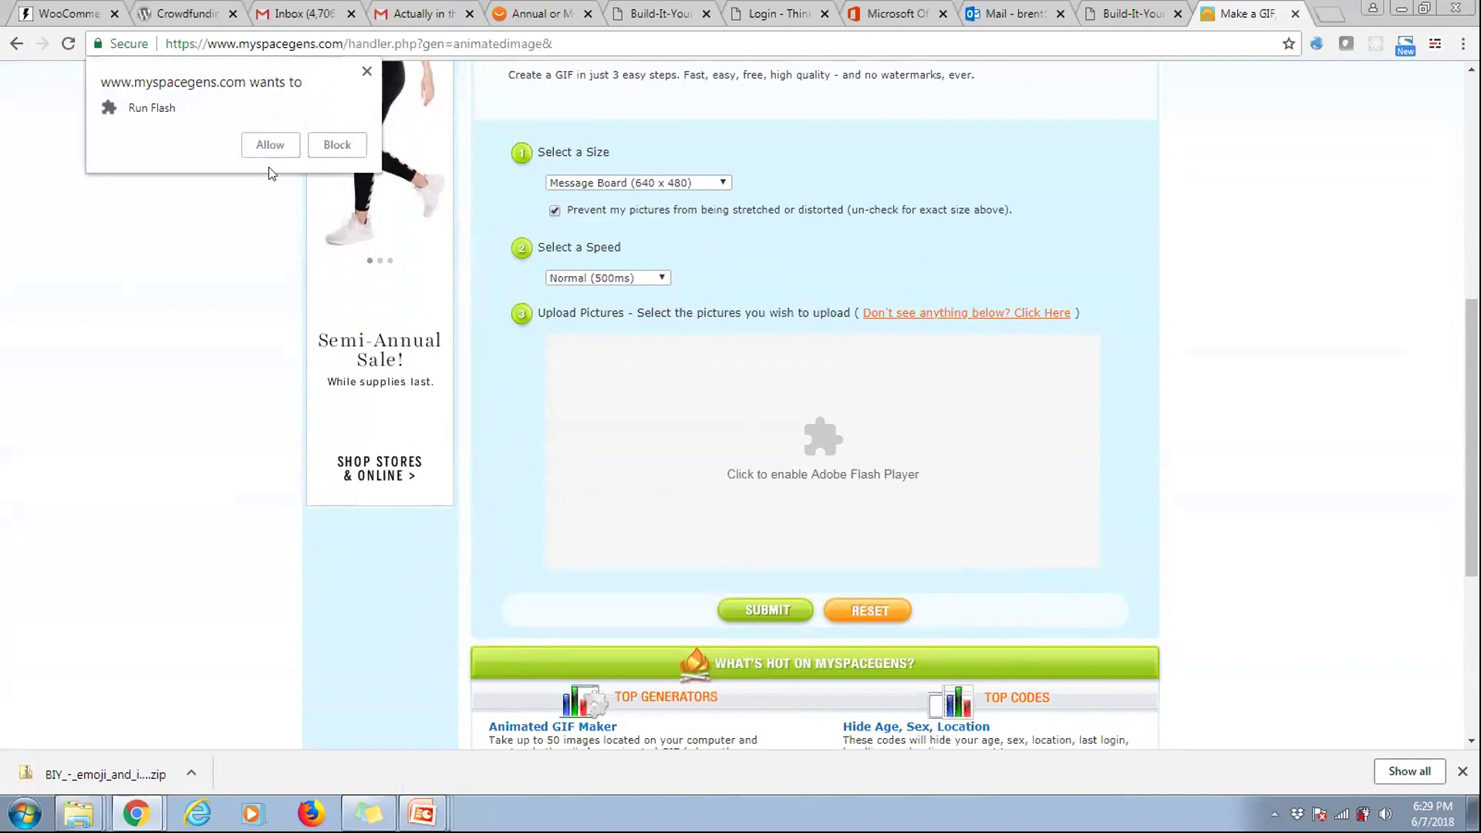
click(268, 144)
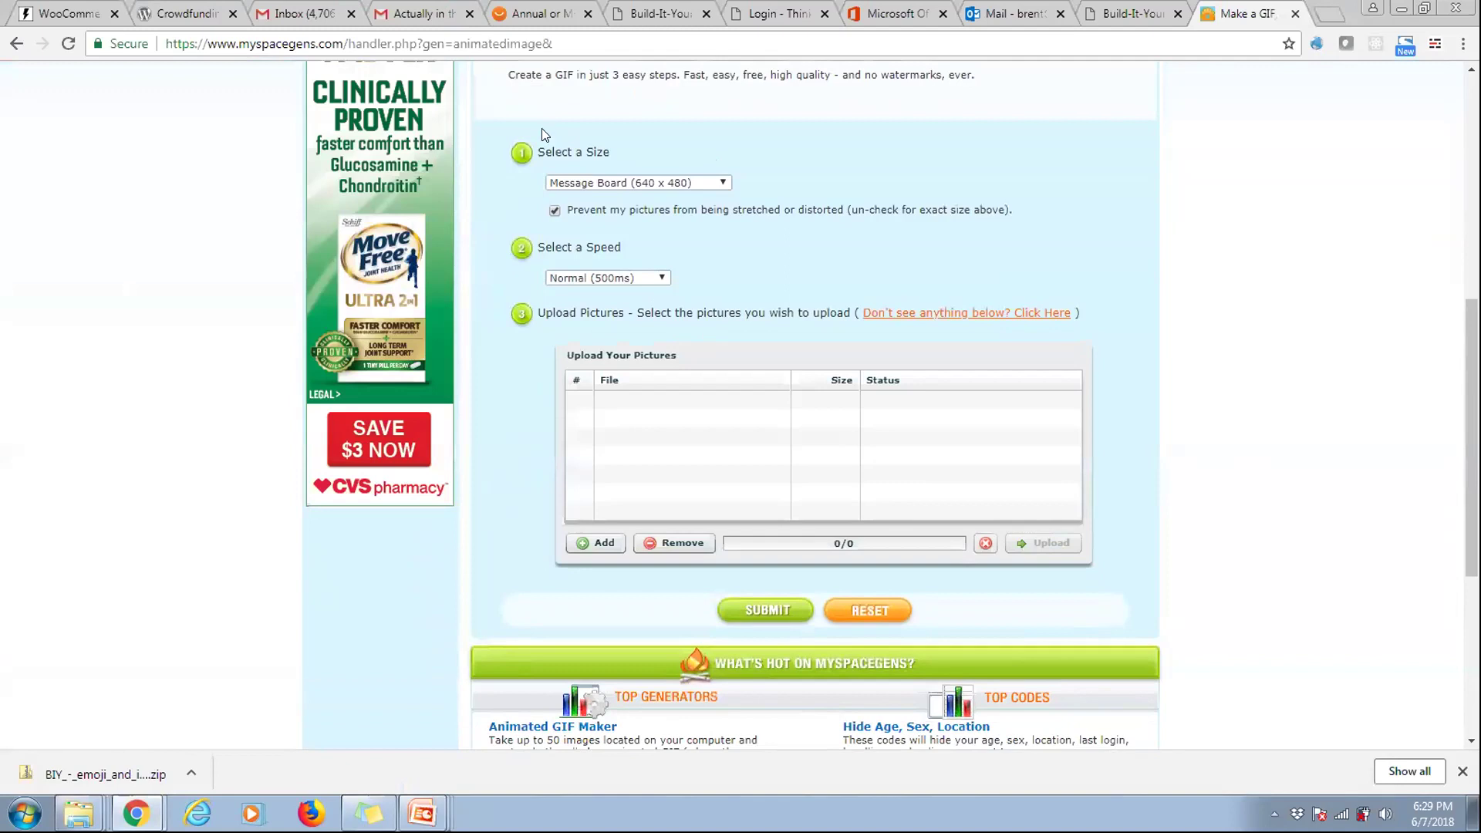
- Add emoji-scared-blue-alien-1.png from the Desktop's emoji folder to the picture upload list
click(586, 542)
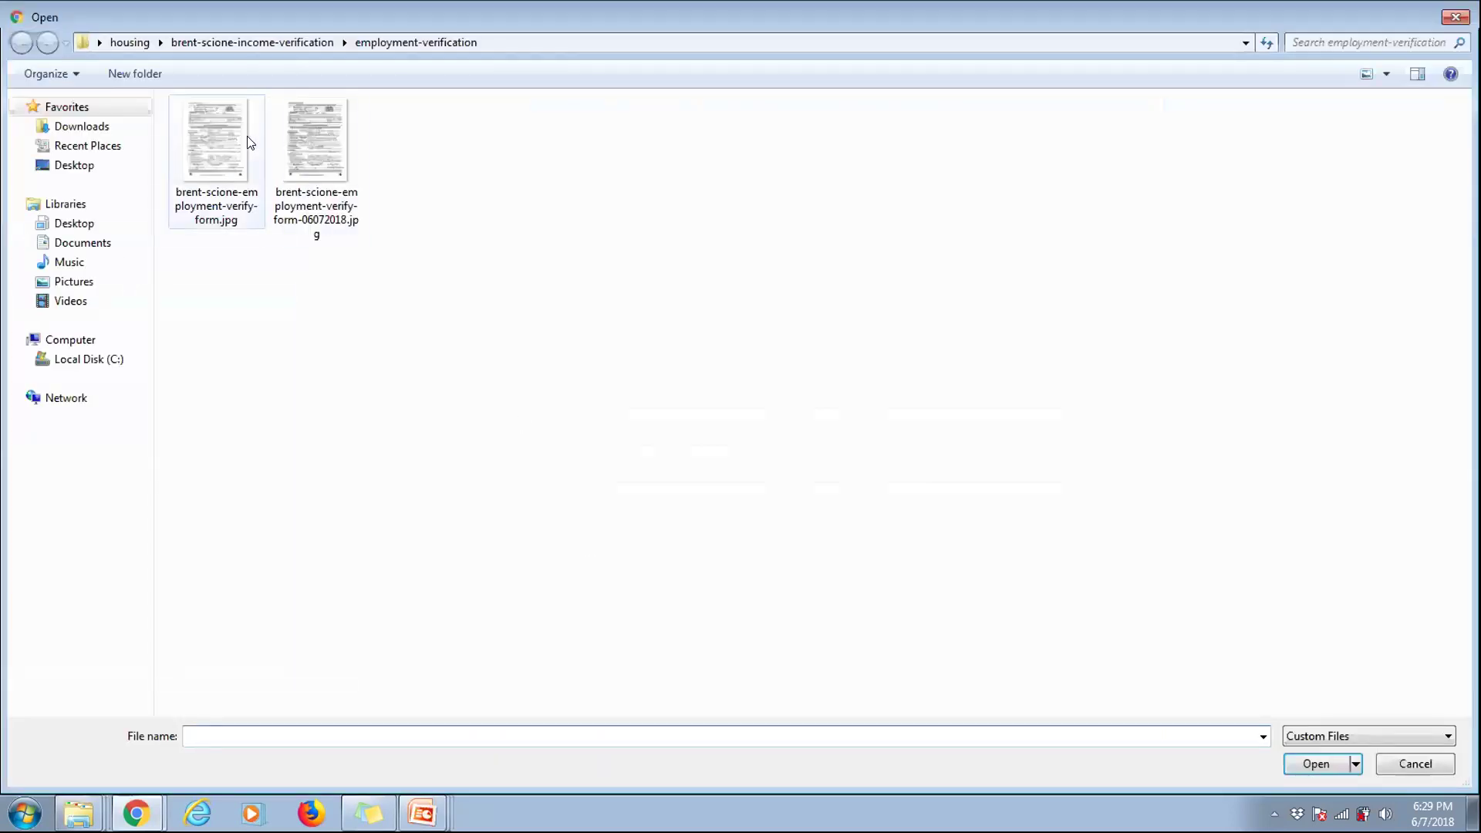
click(81, 167)
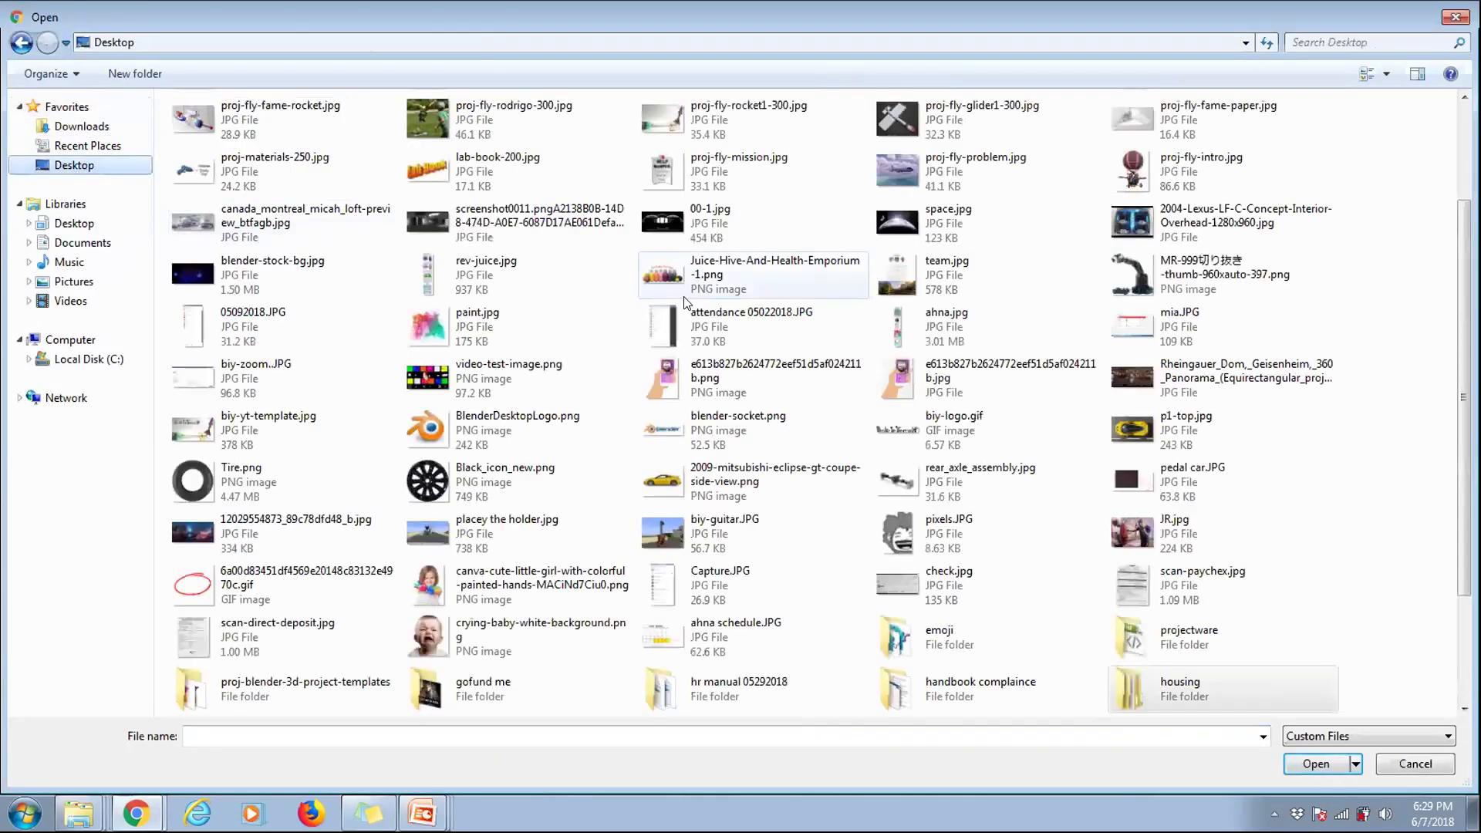
click(861, 556)
scroll(887, 540, down, 3)
double_click(924, 505)
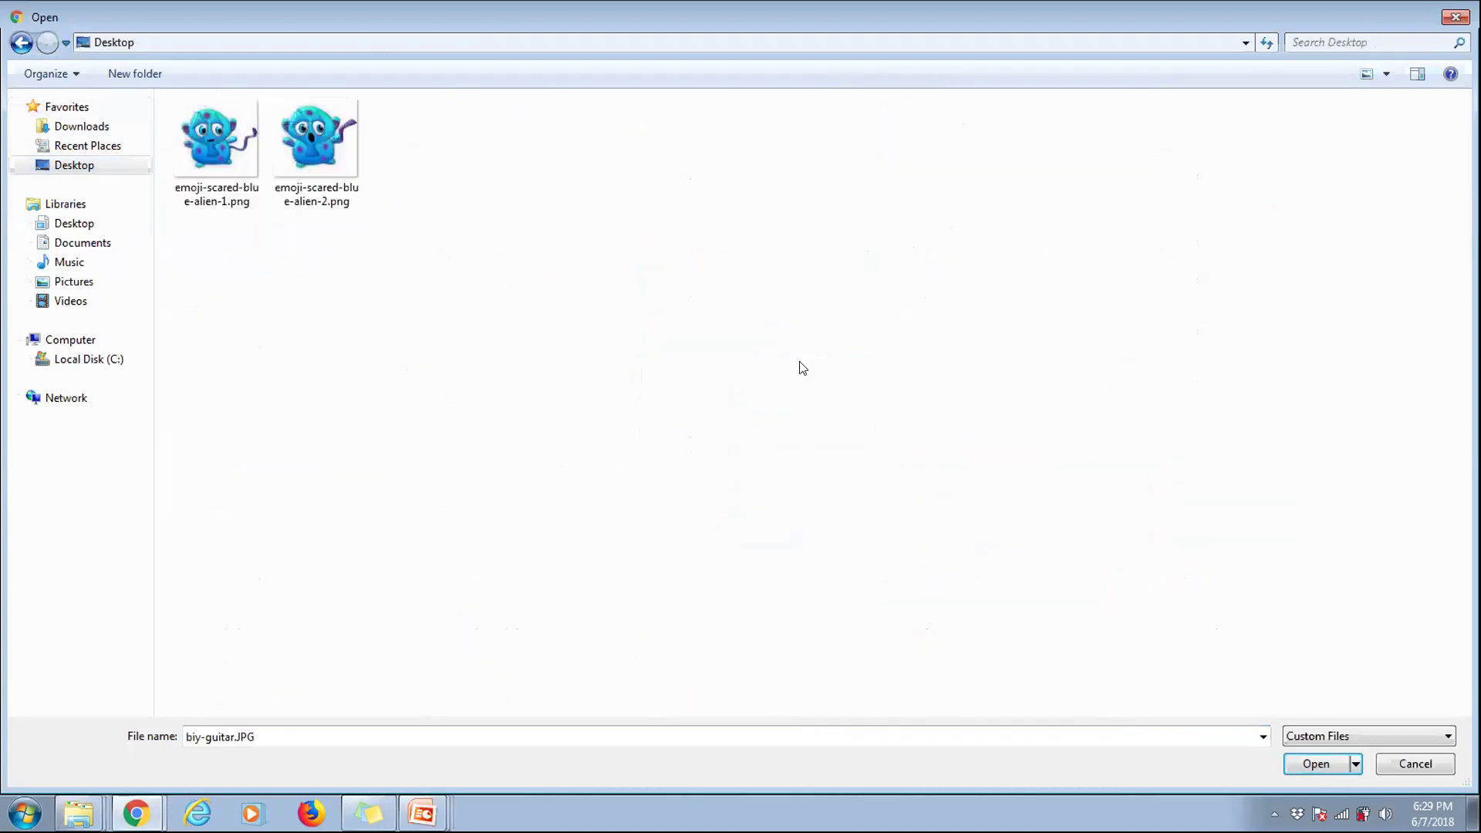
double_click(219, 133)
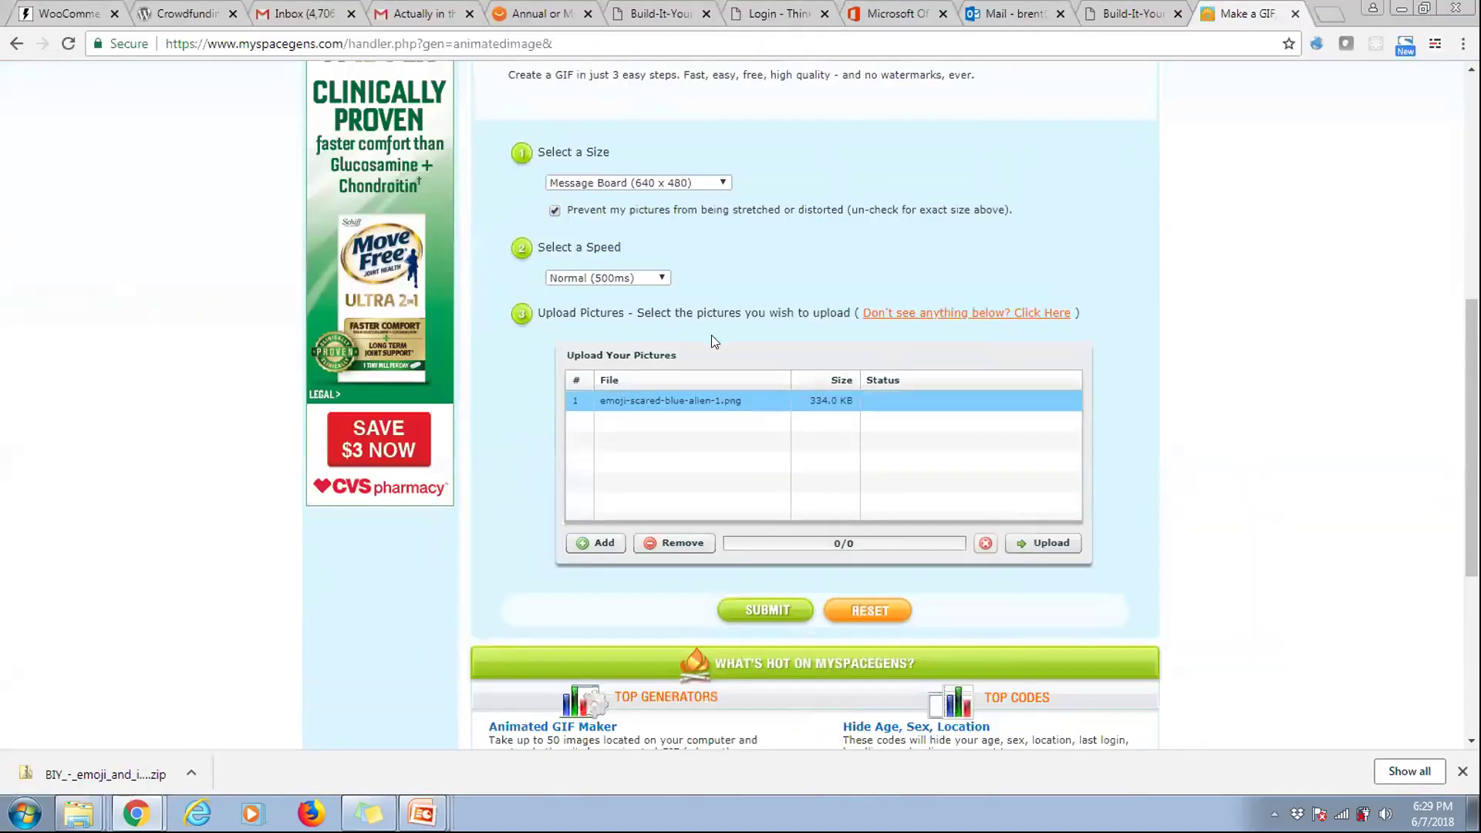
- Add emoji-scared-blue-alien-2.png to the list and upload both pictures to the GIF maker
click(604, 543)
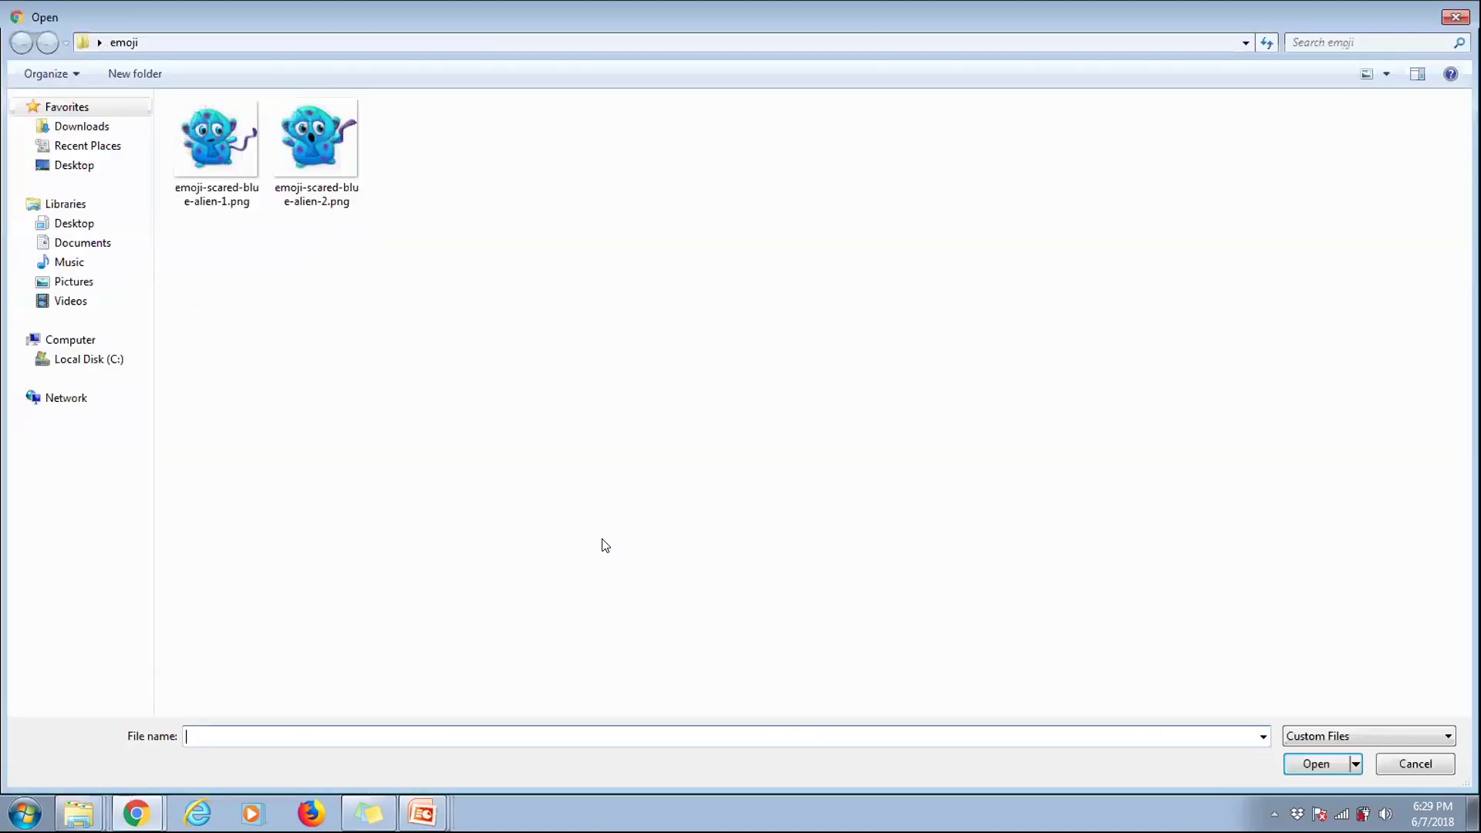
double_click(332, 159)
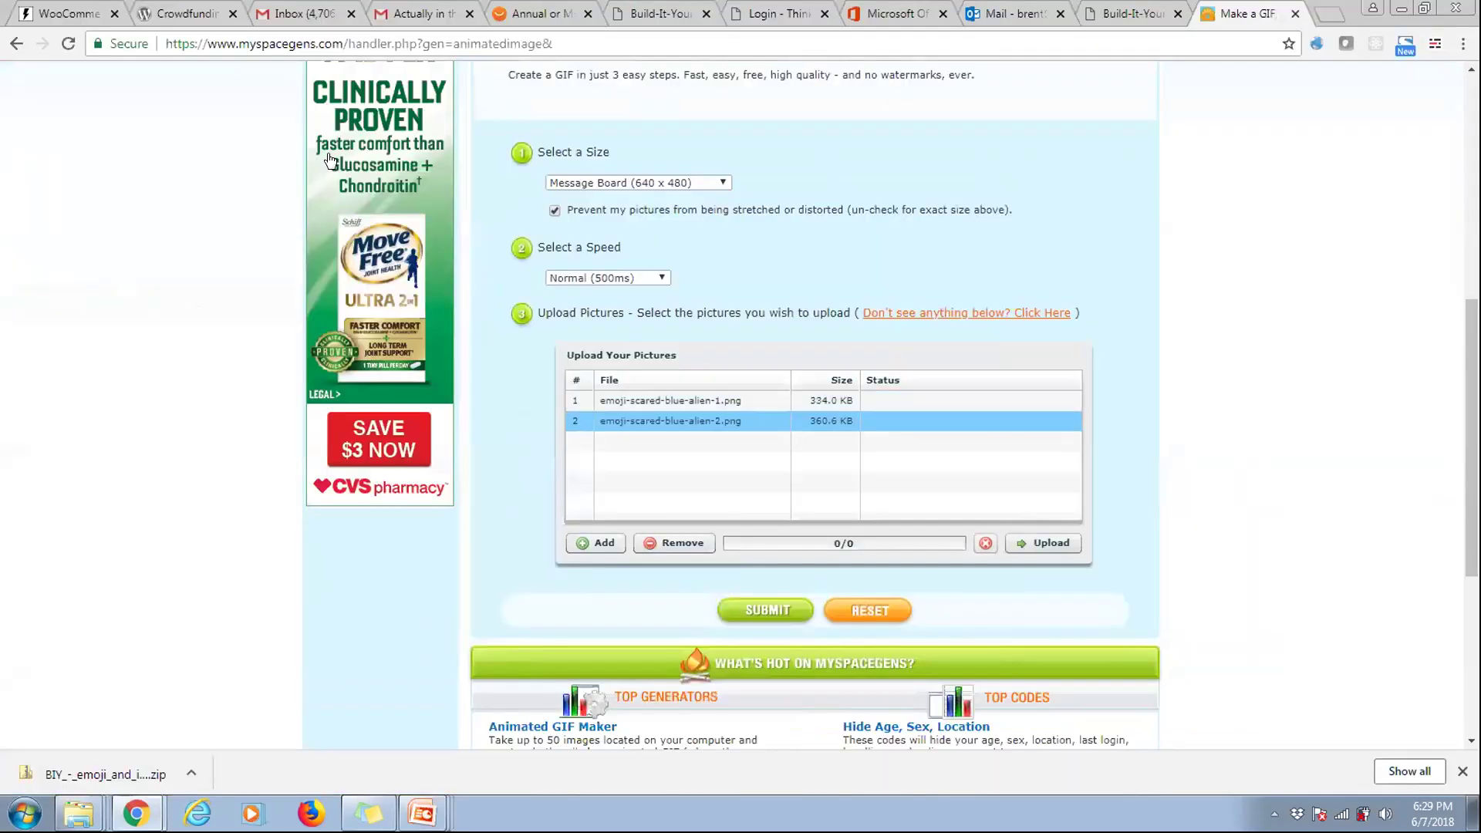
click(1043, 540)
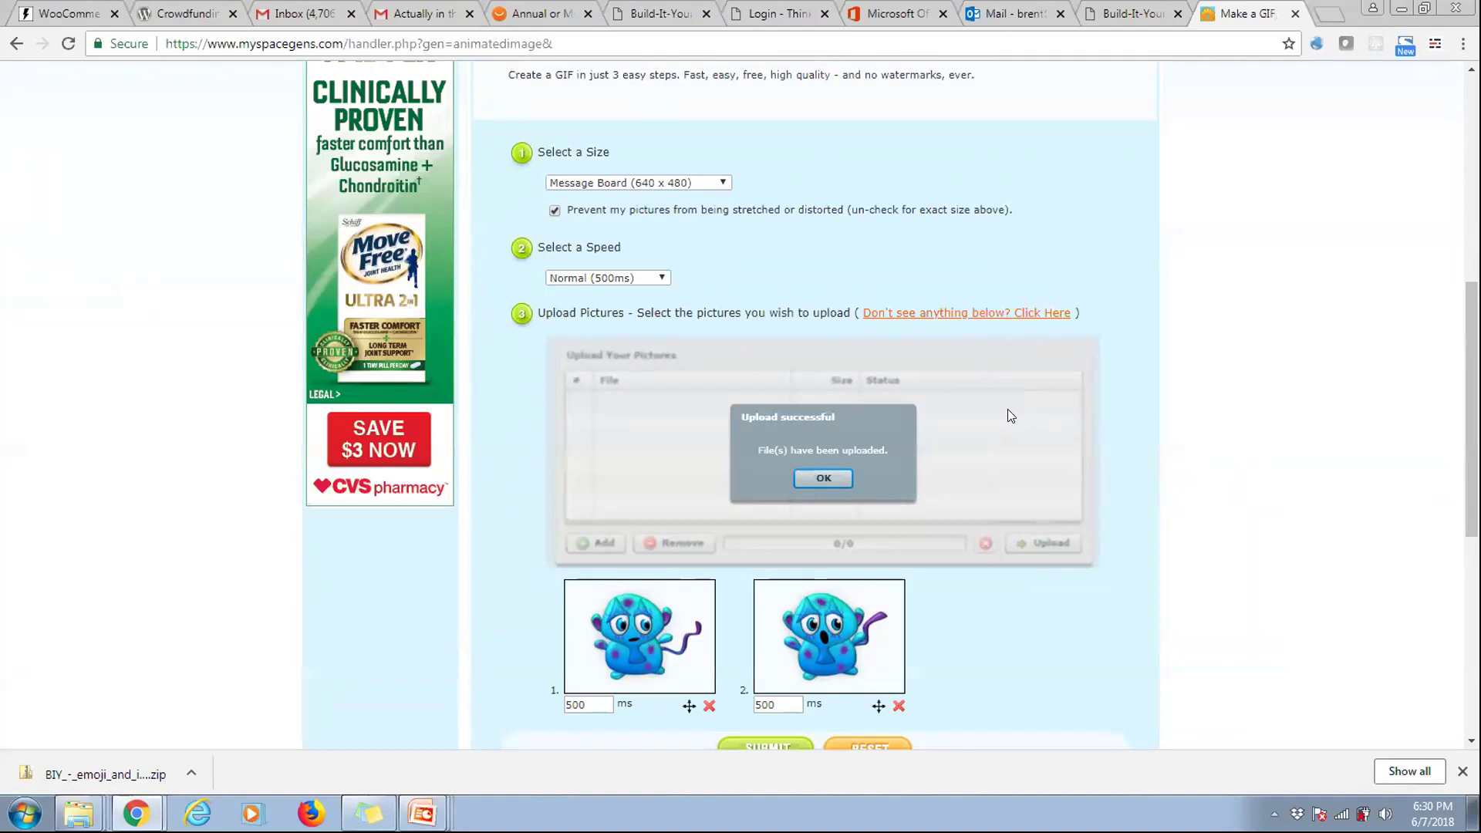
scroll(1008, 410, down, 1)
click(823, 385)
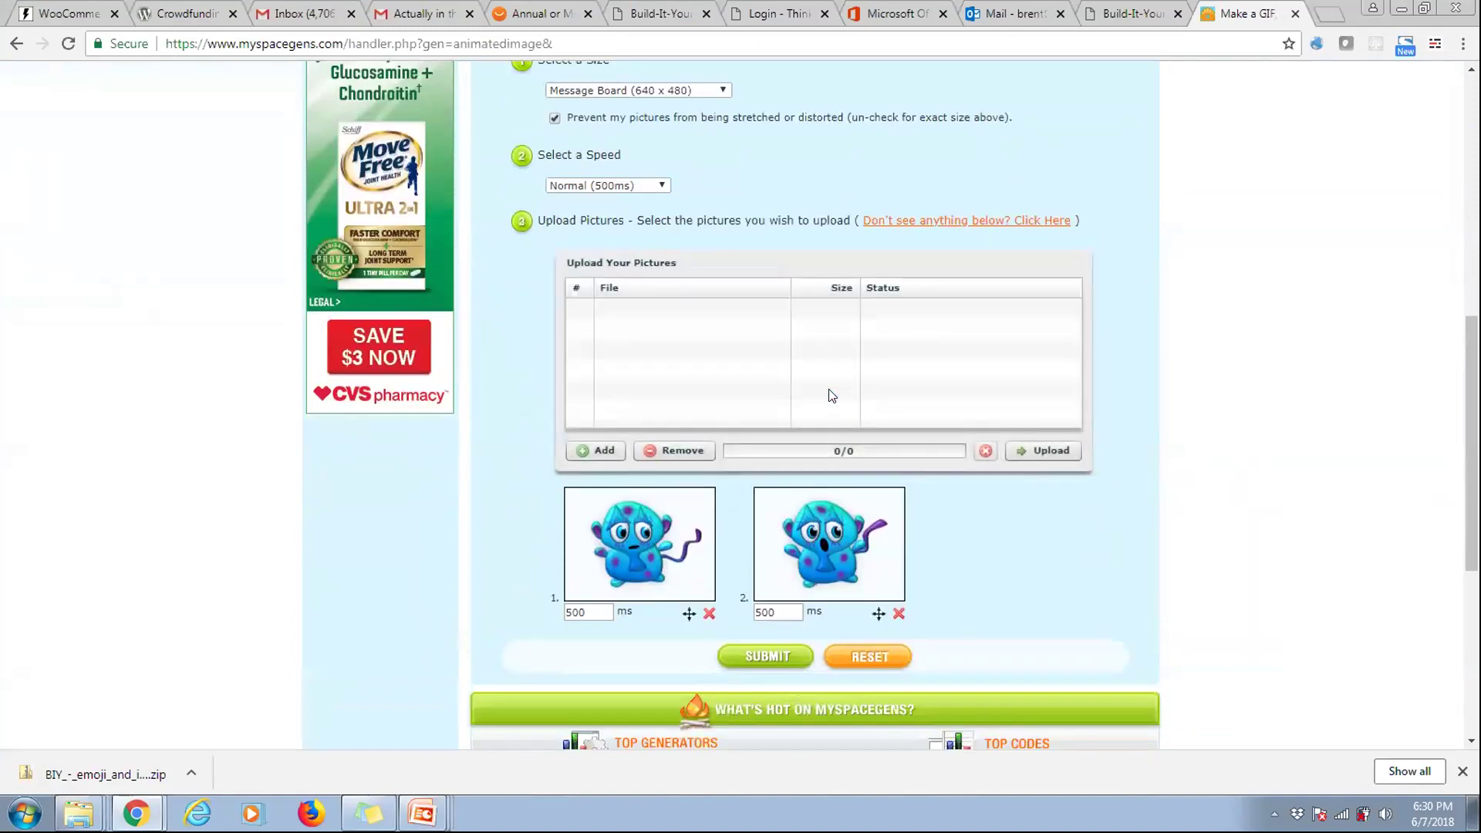
- Set the GIF size to Avatar (100 x 75) and keep the speed at Normal (500ms)
scroll(587, 354, up, 1)
scroll(587, 354, up, 2)
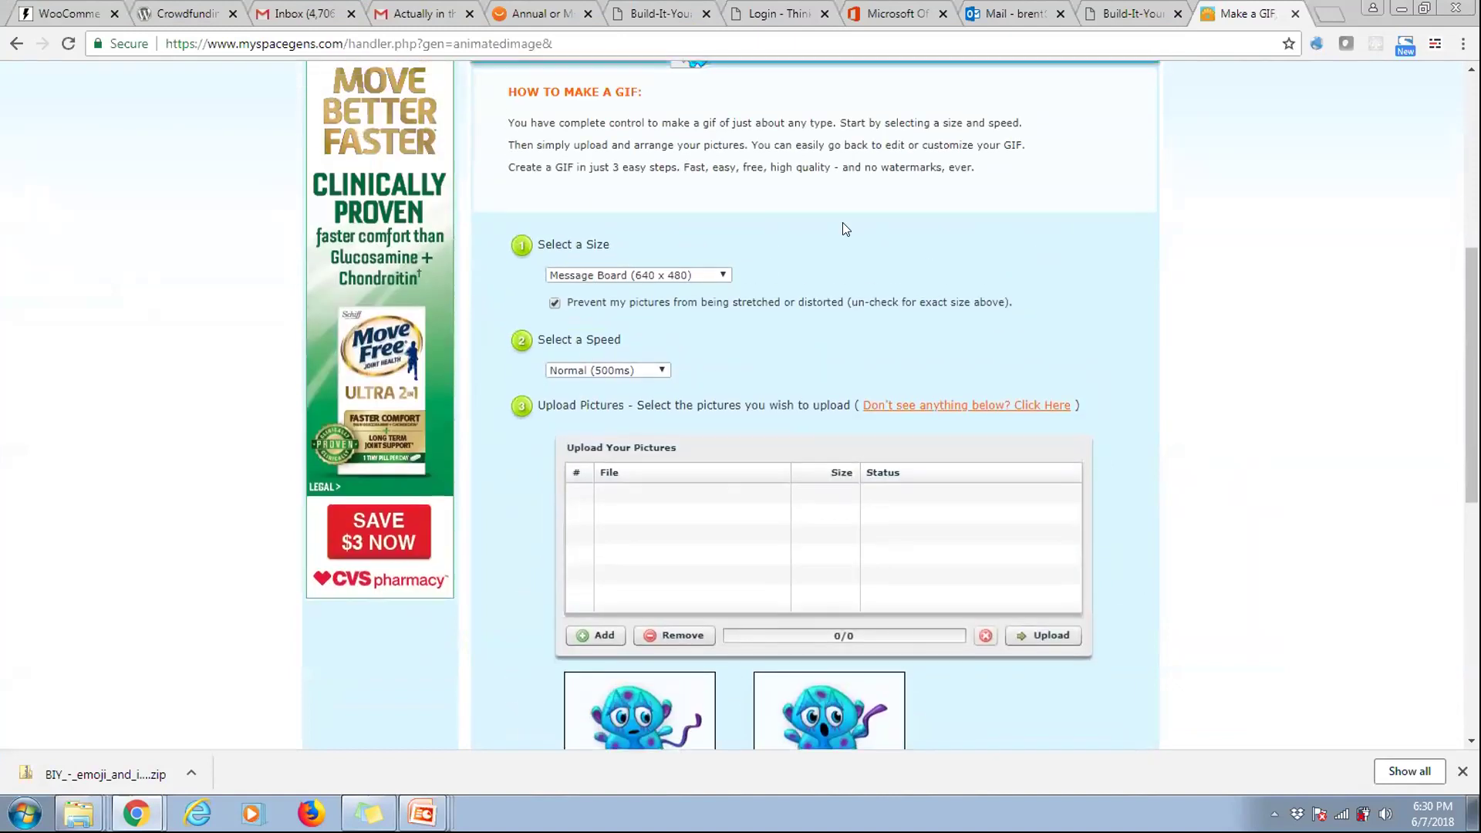
click(655, 275)
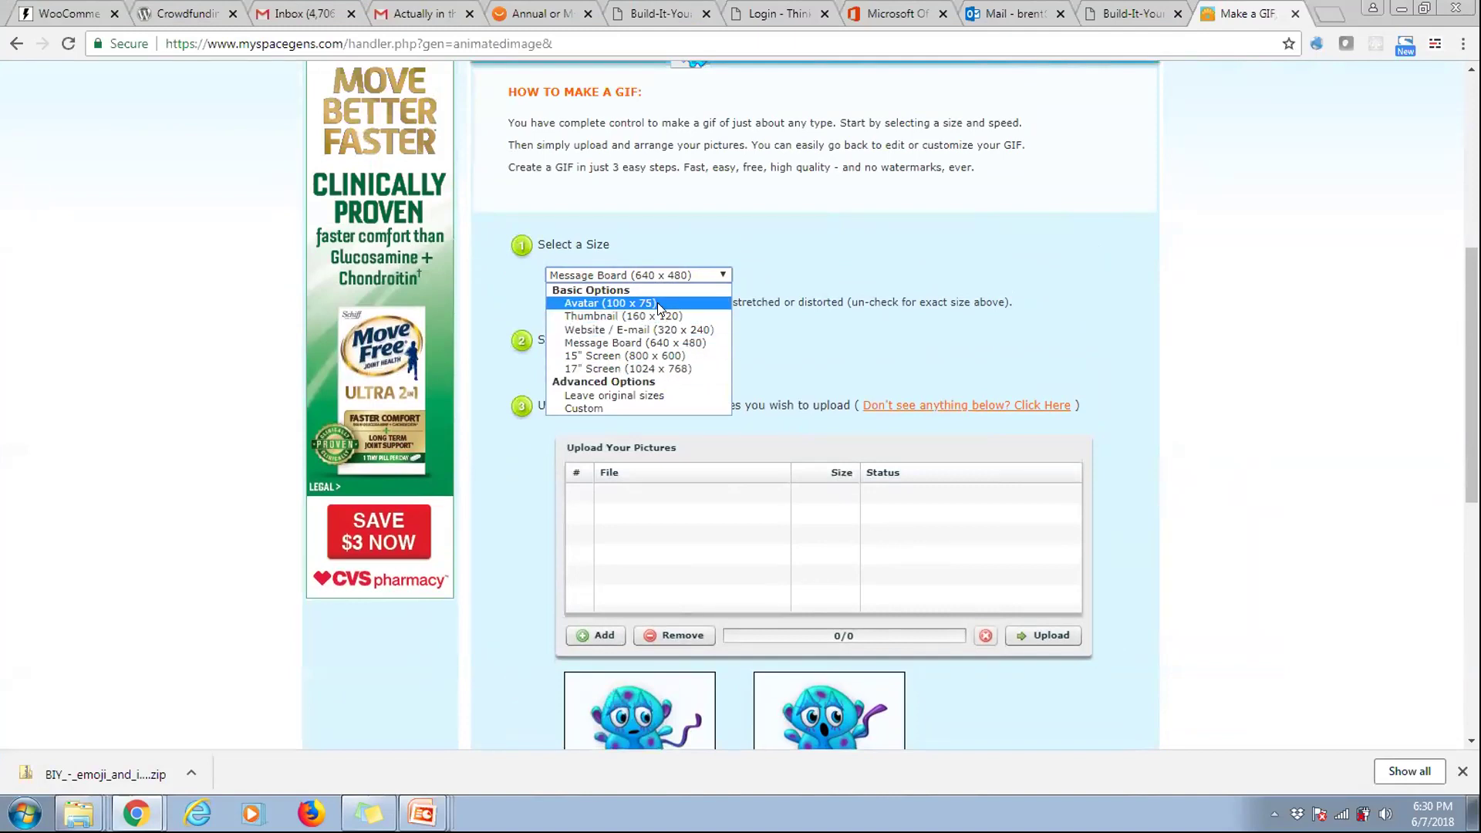
click(772, 274)
click(648, 370)
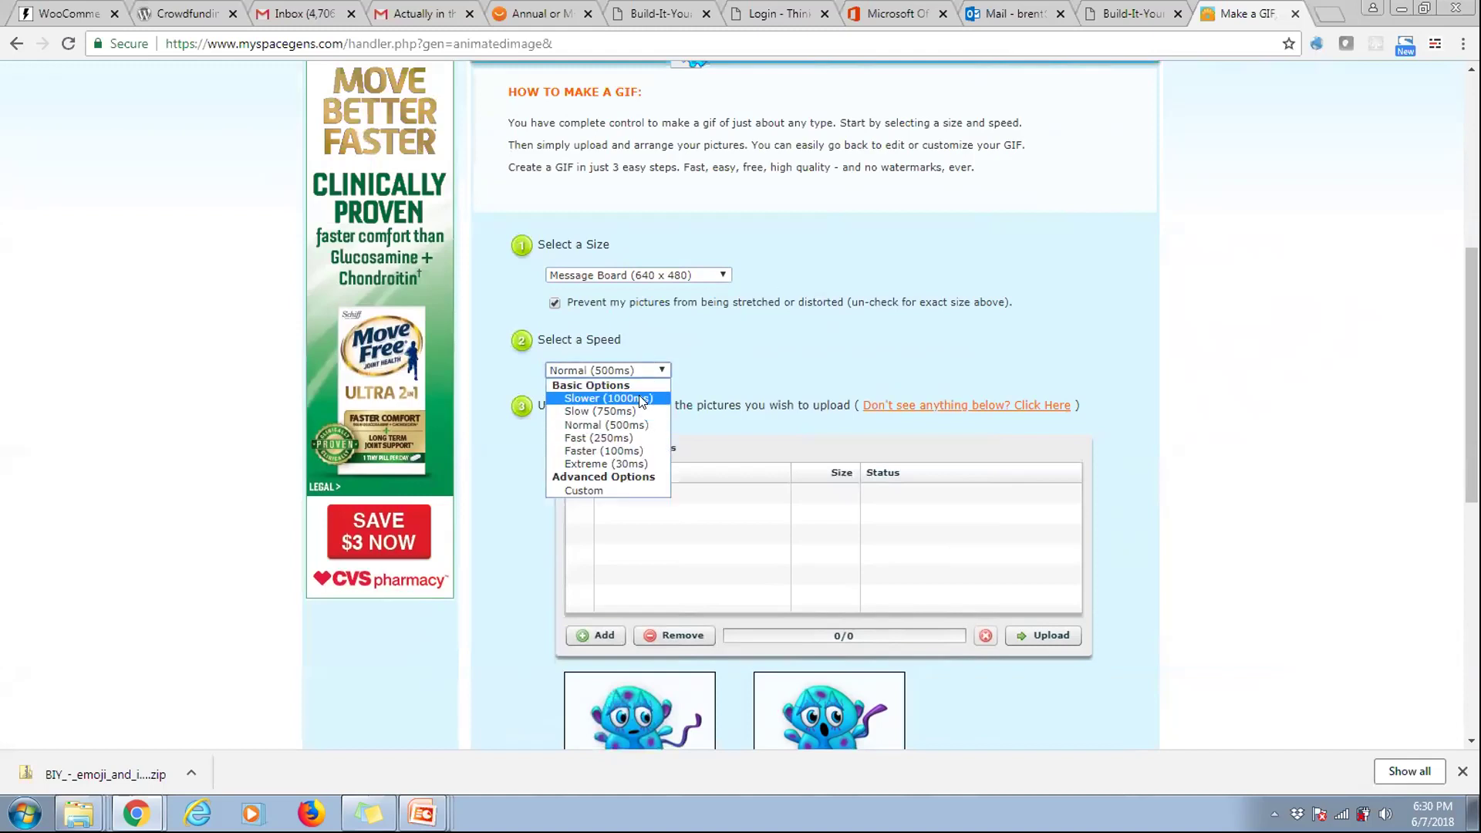
click(750, 331)
click(654, 278)
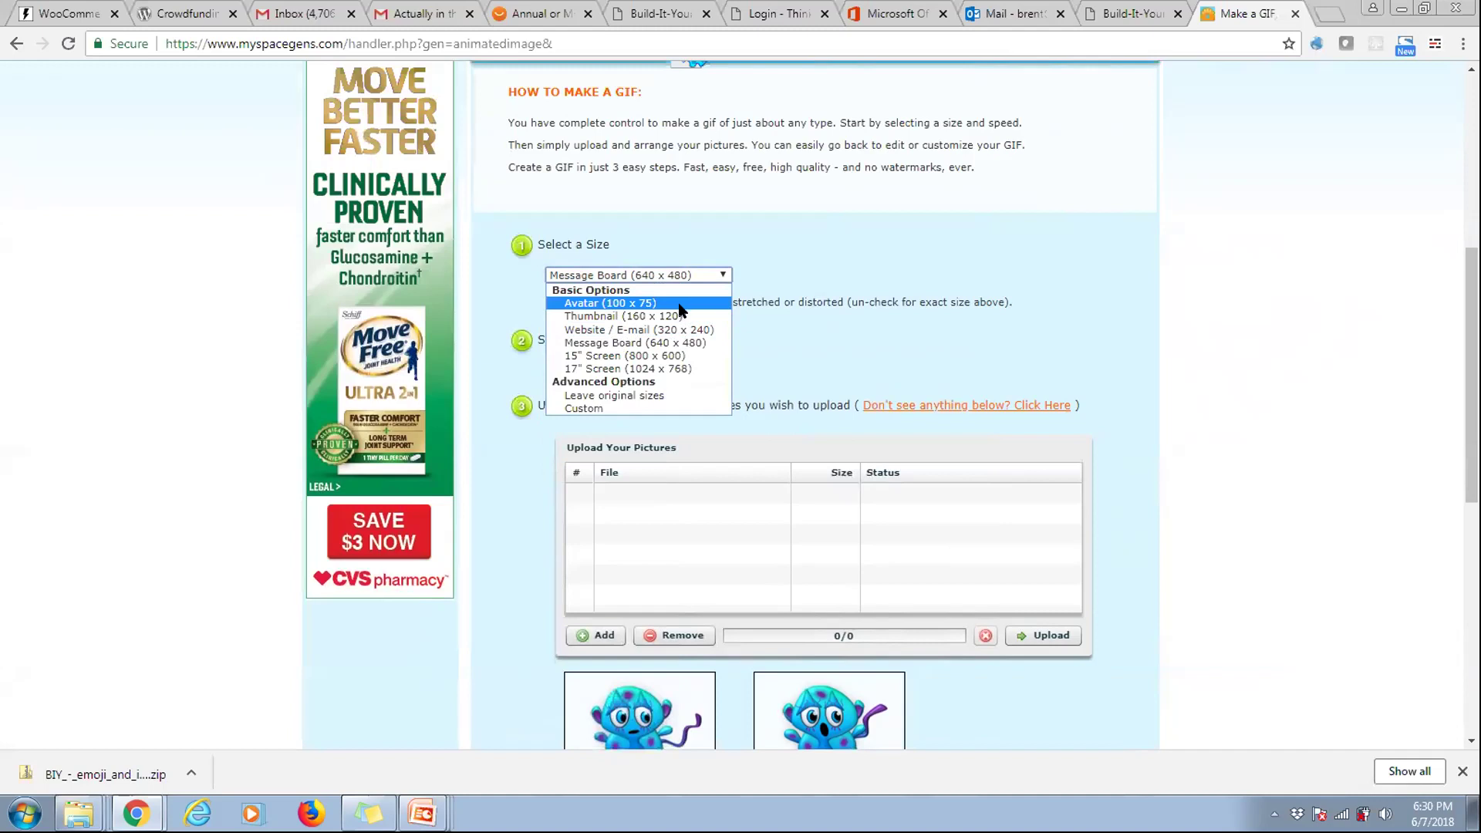
click(610, 303)
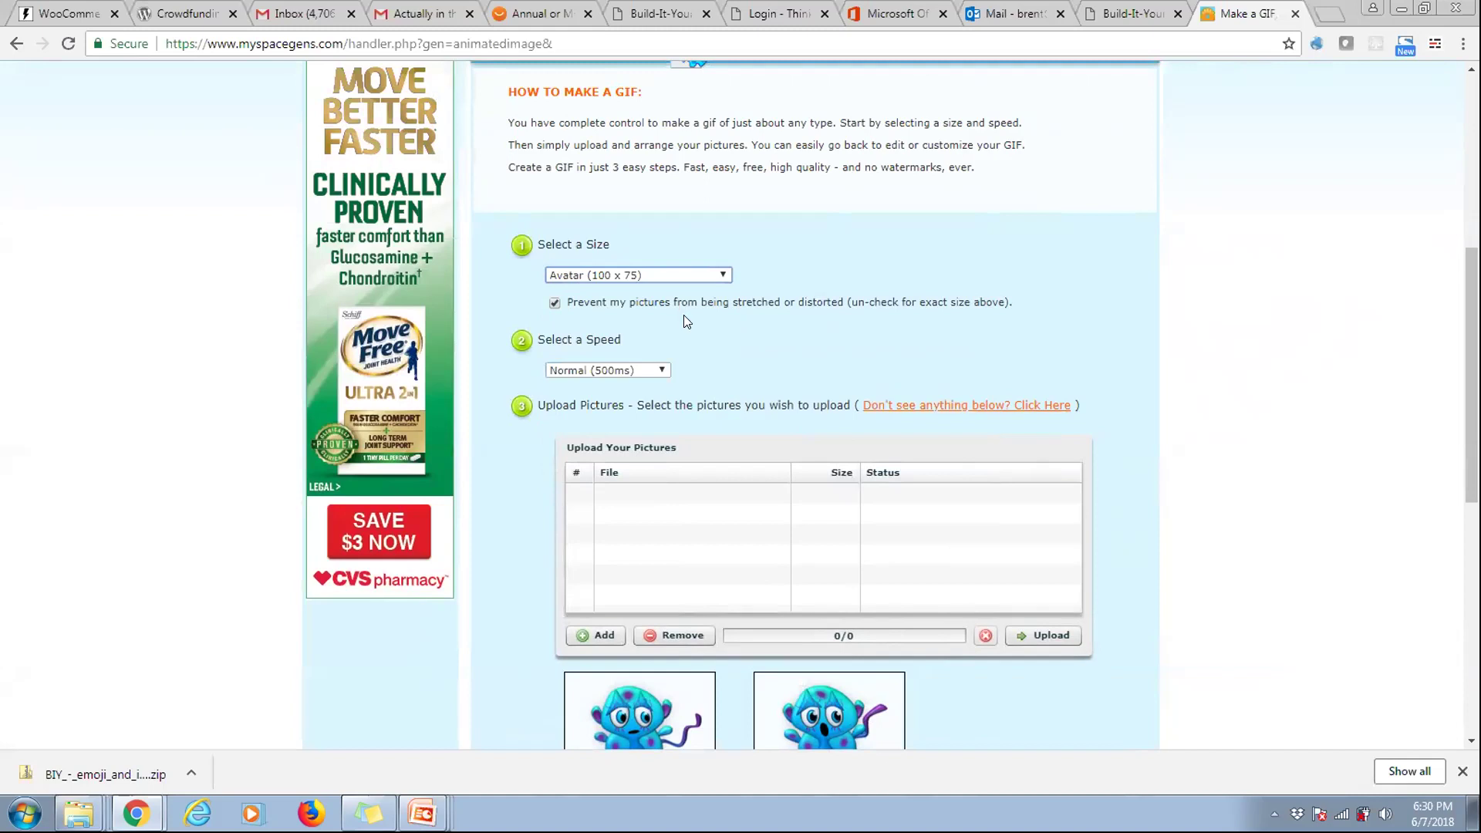
click(636, 370)
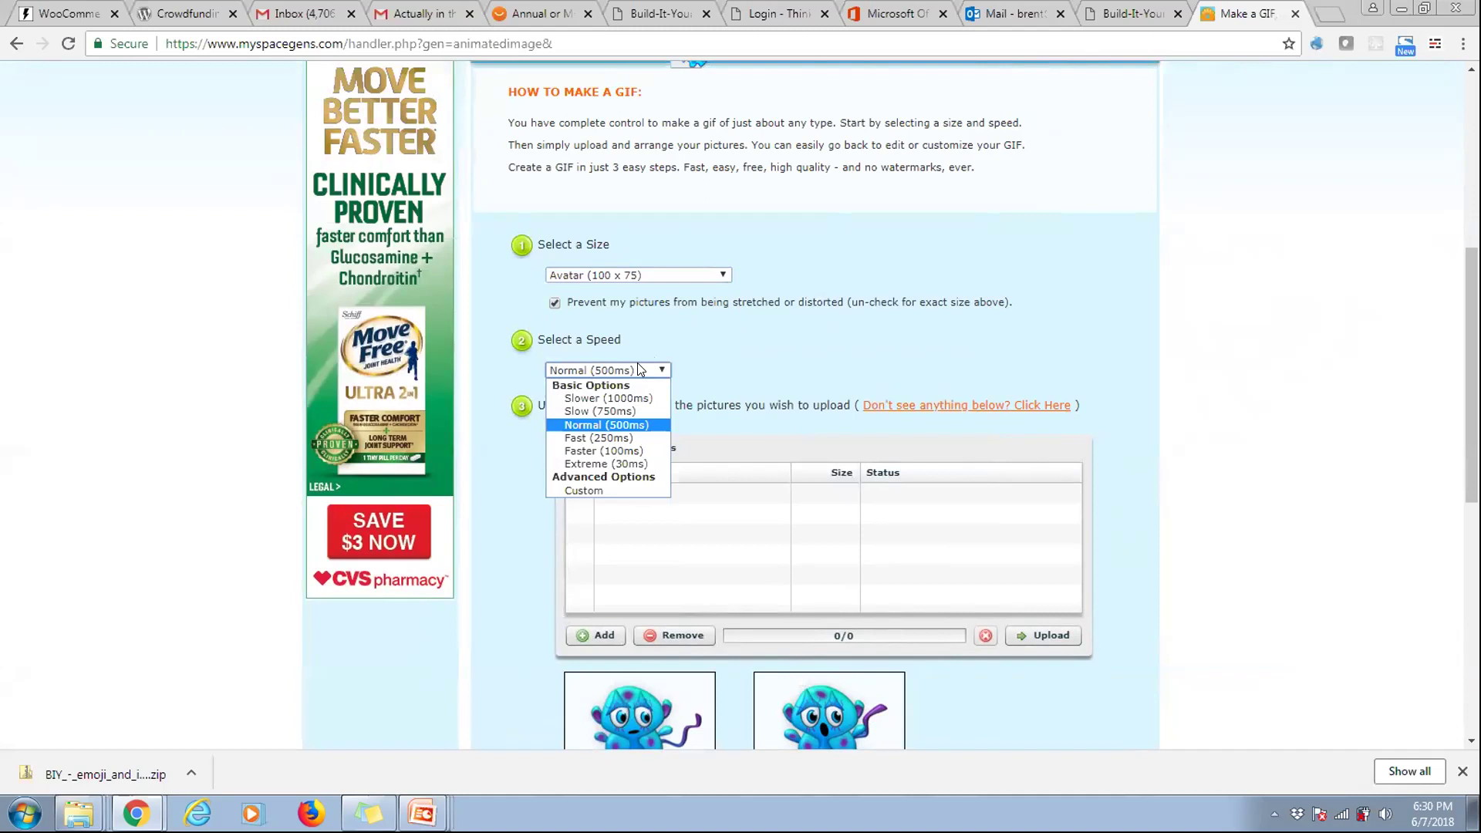
click(719, 371)
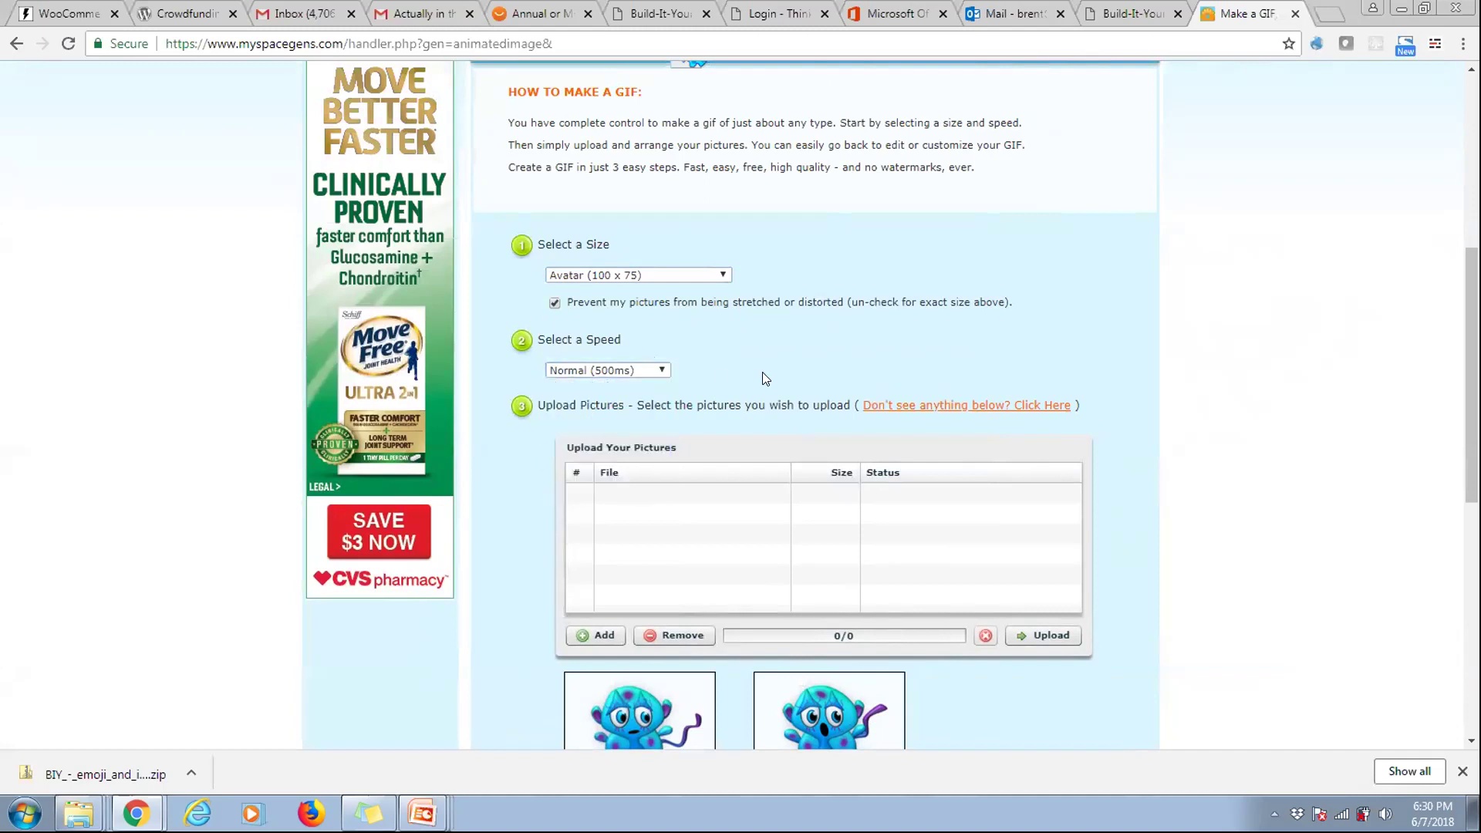
- Submit the two uploaded pictures to generate the animated GIF and download the result
scroll(762, 371, down, 5)
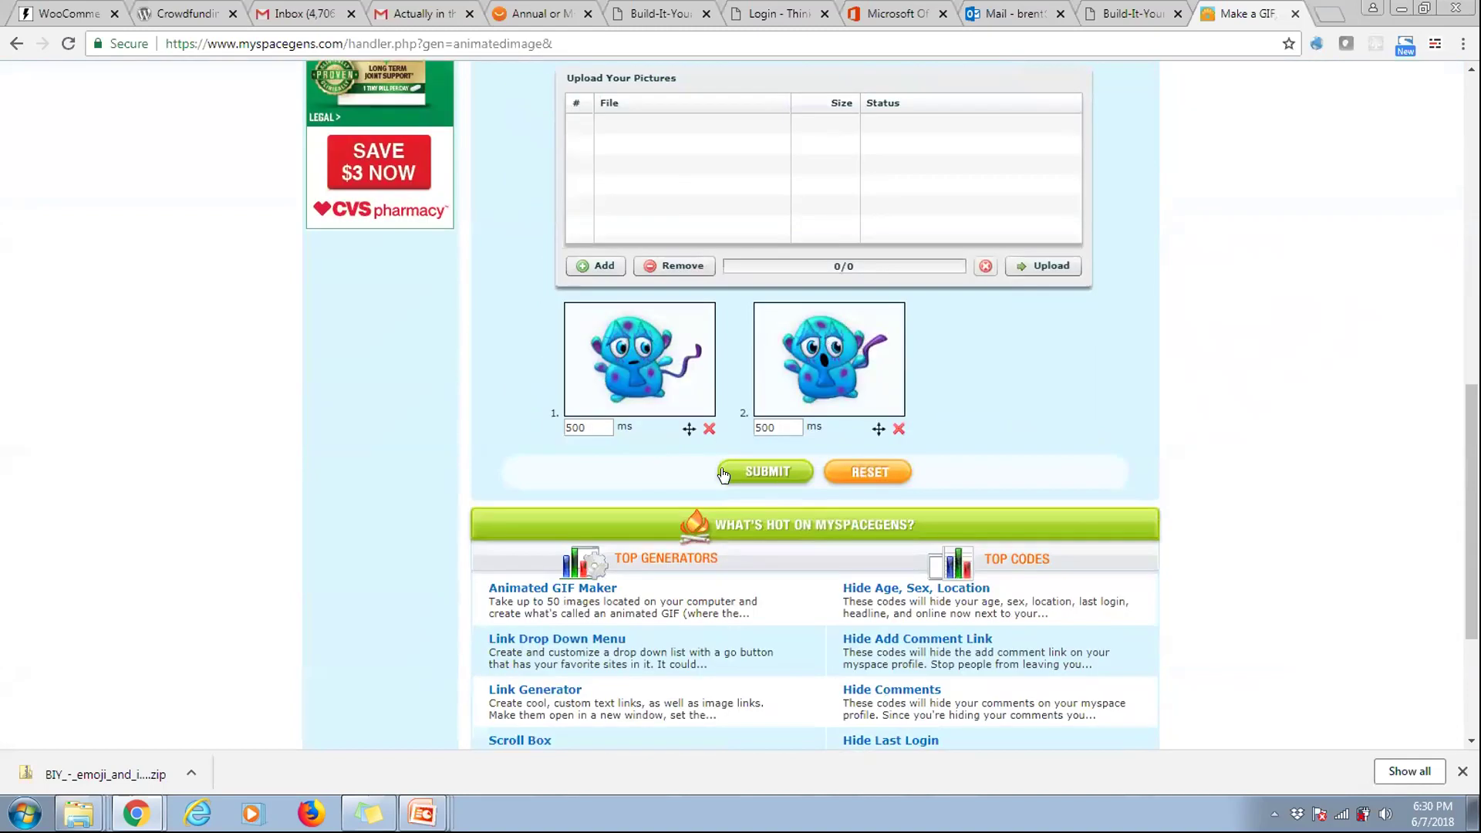
click(750, 473)
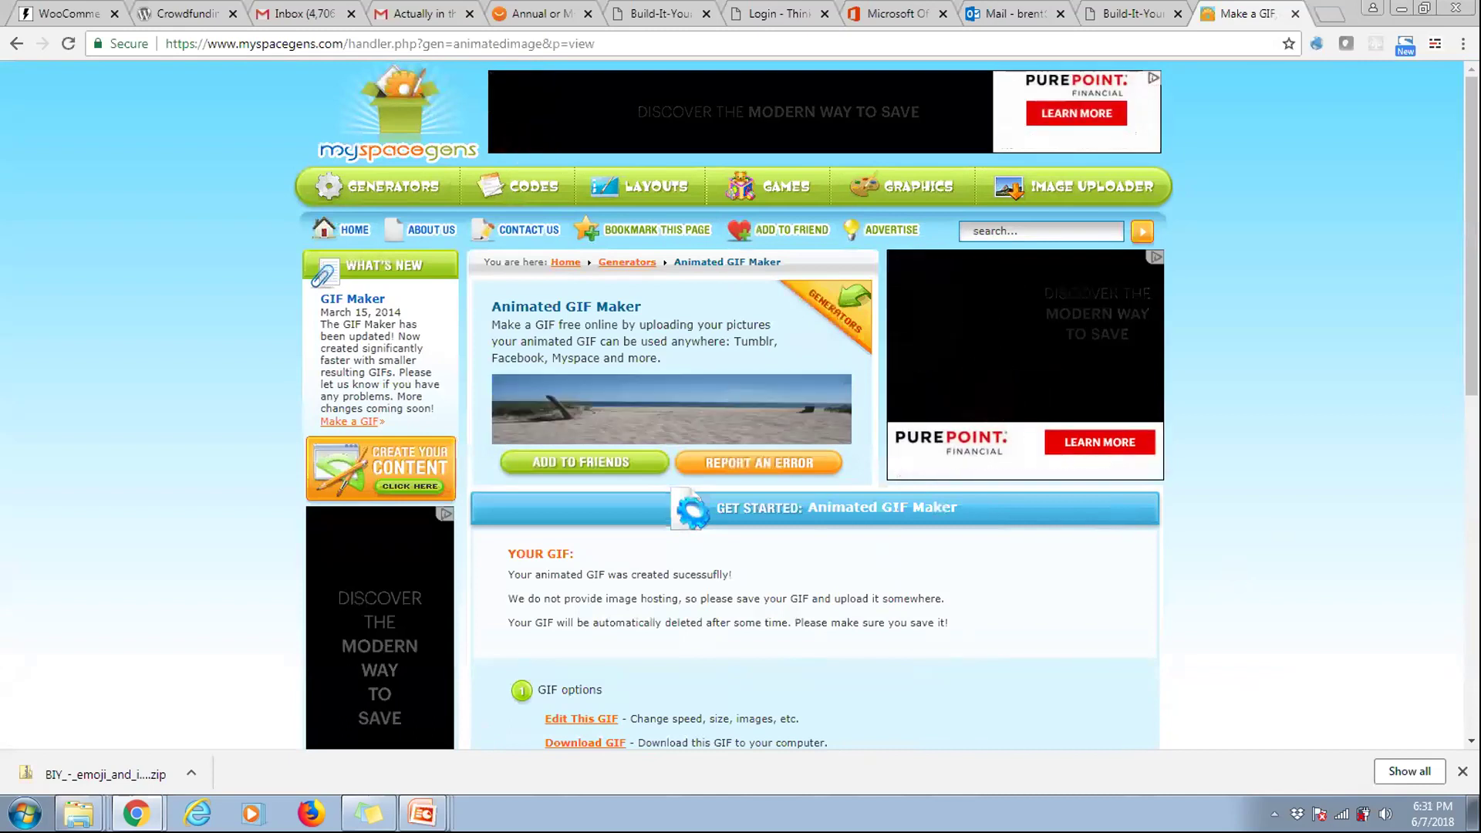
scroll(571, 490, down, 9)
scroll(571, 490, up, 7)
scroll(571, 490, down, 2)
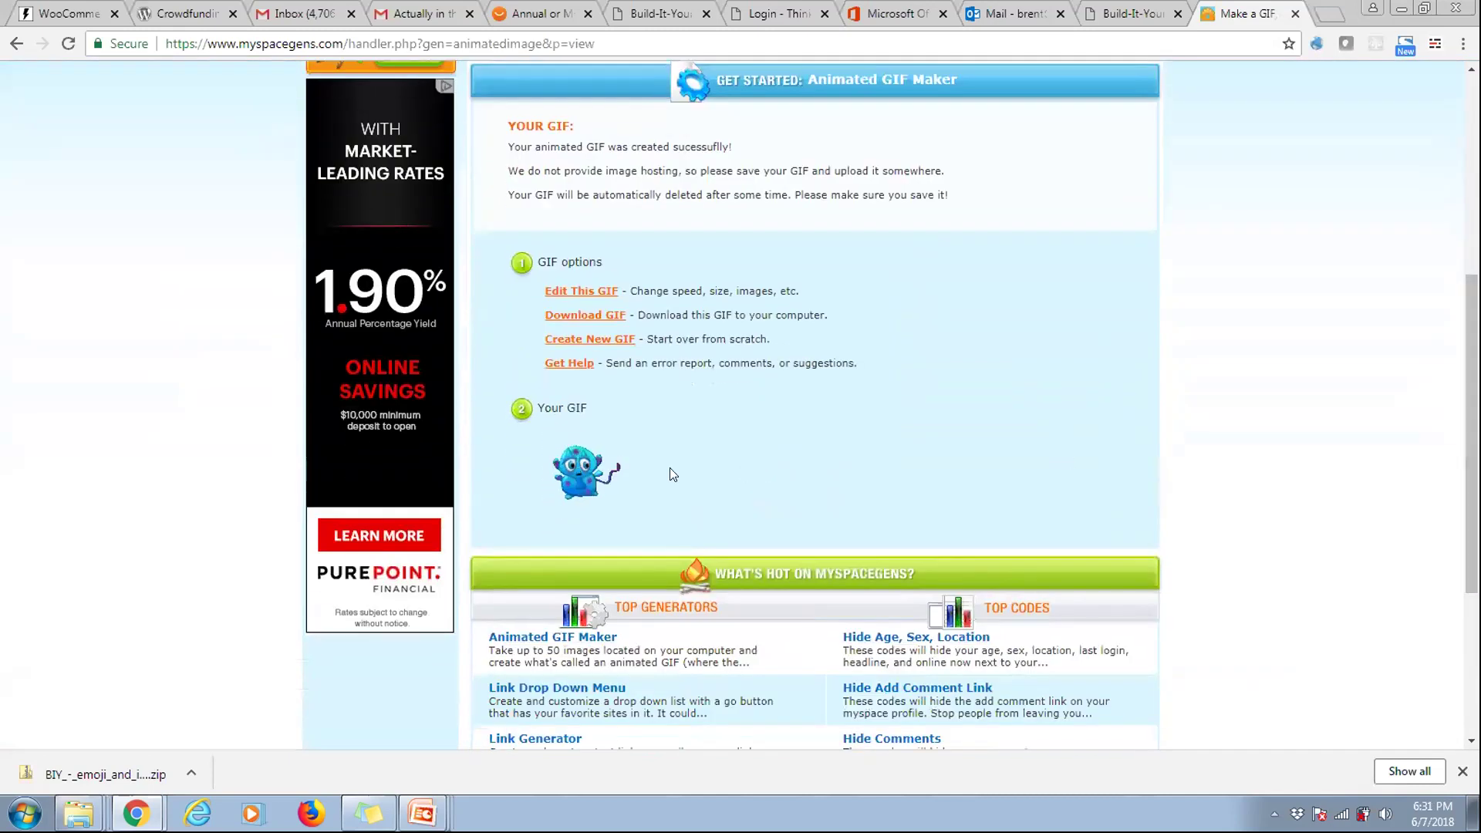
click(575, 473)
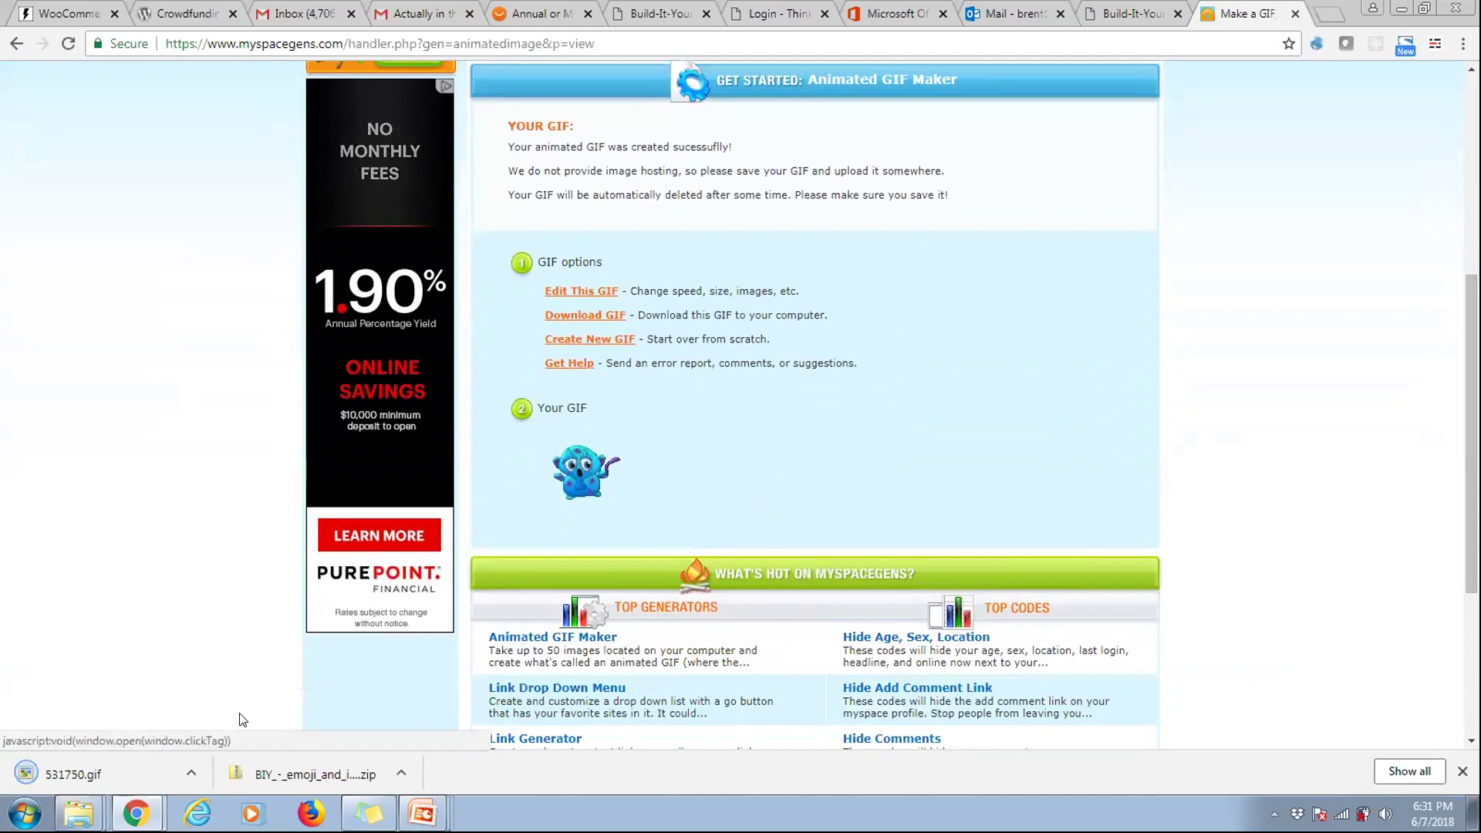
- Preview the downloaded GIF from its Downloads folder in Windows Photo Viewer, and close the viewer and folder window
click(191, 772)
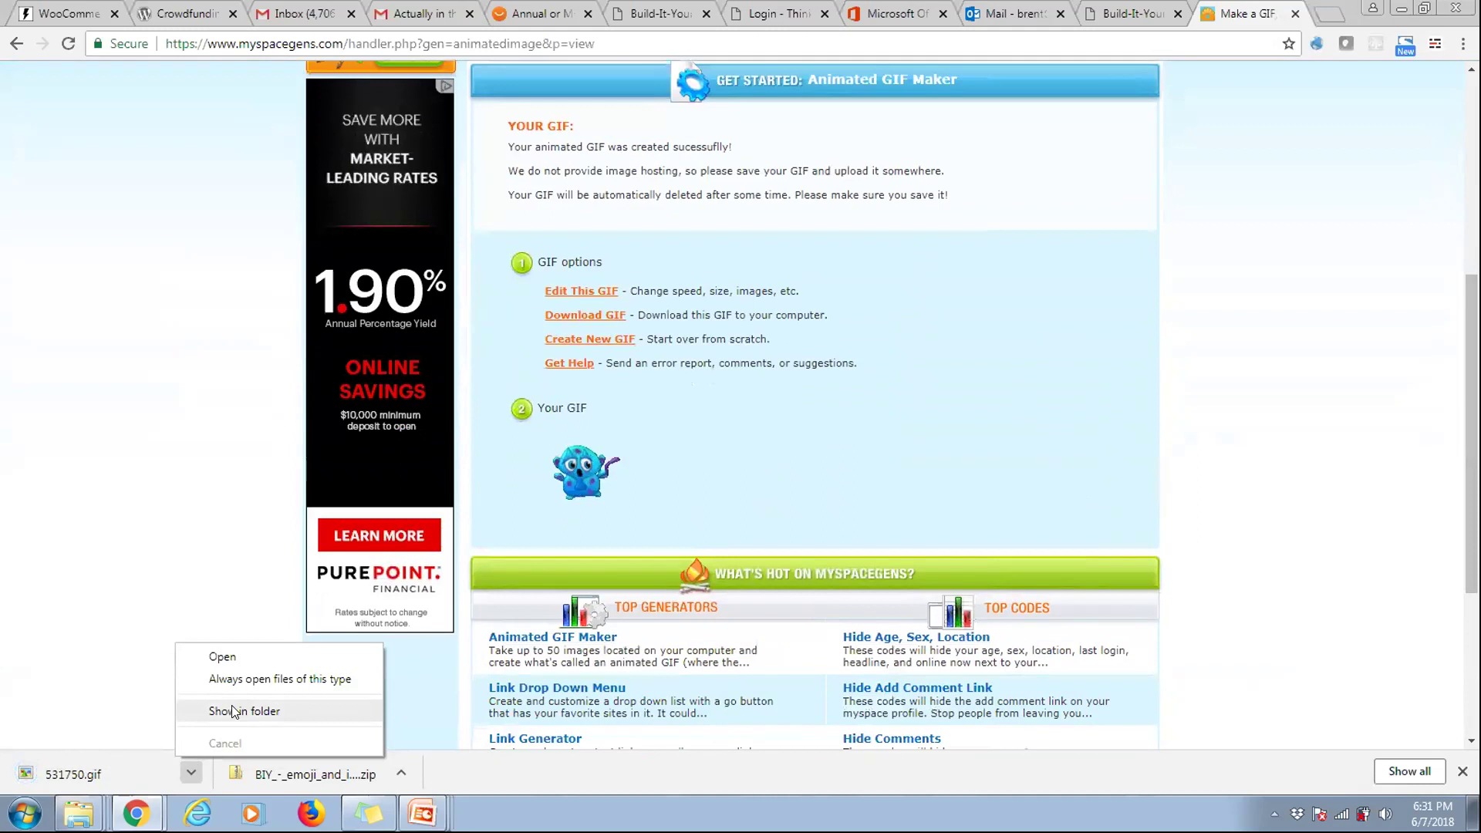
click(233, 710)
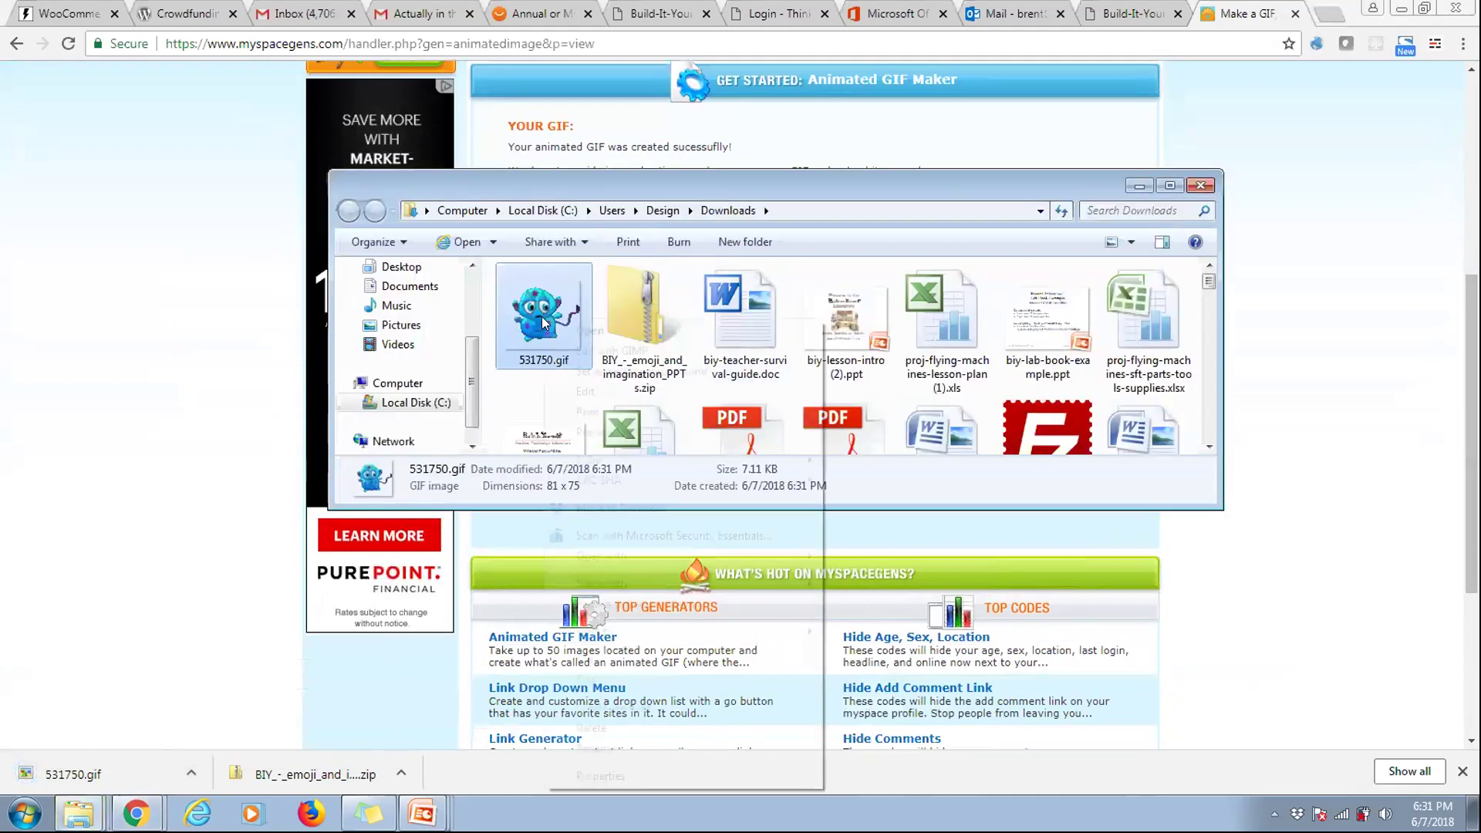
right_click(541, 316)
click(580, 430)
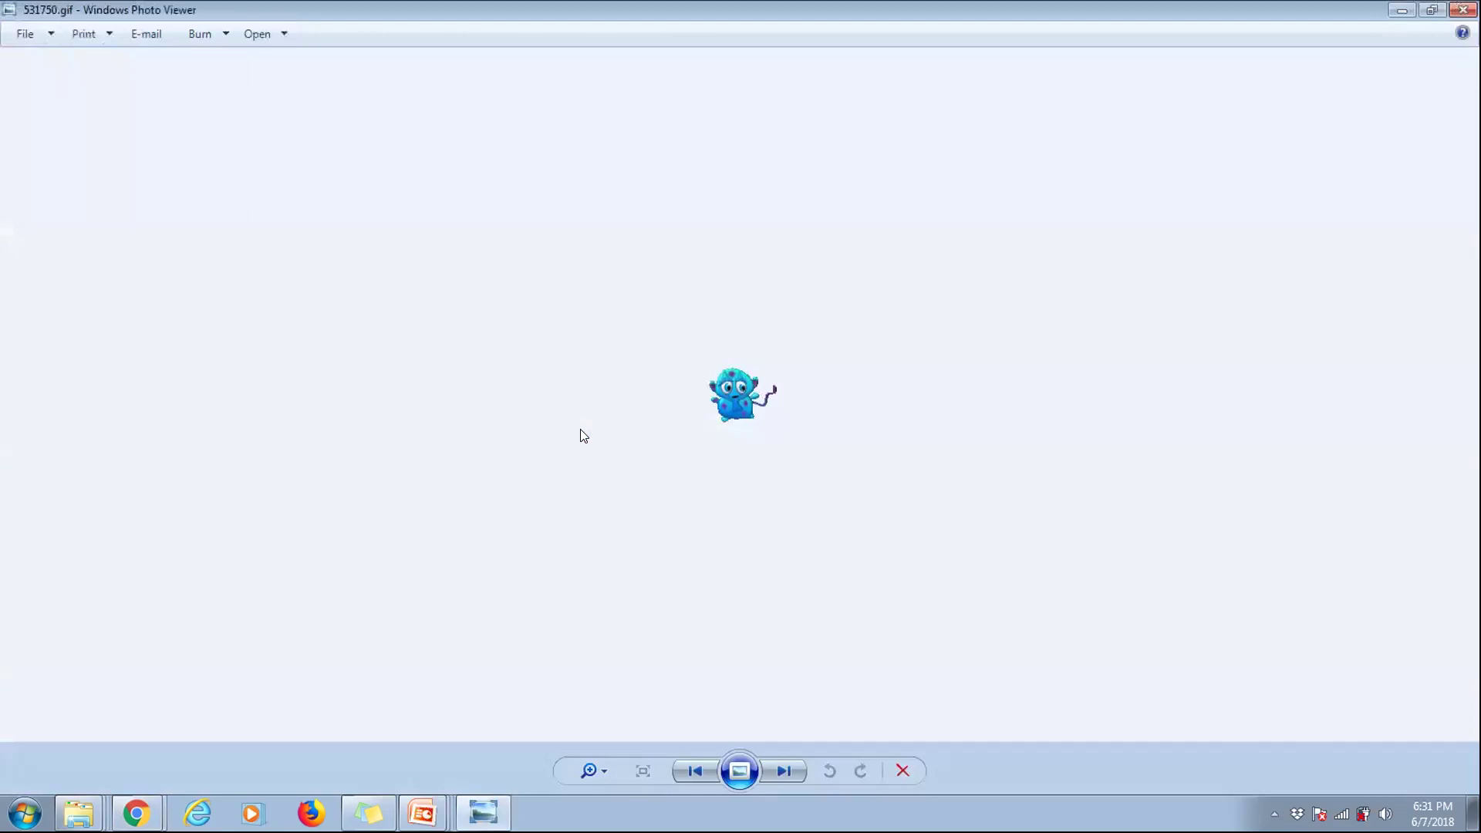
click(1463, 9)
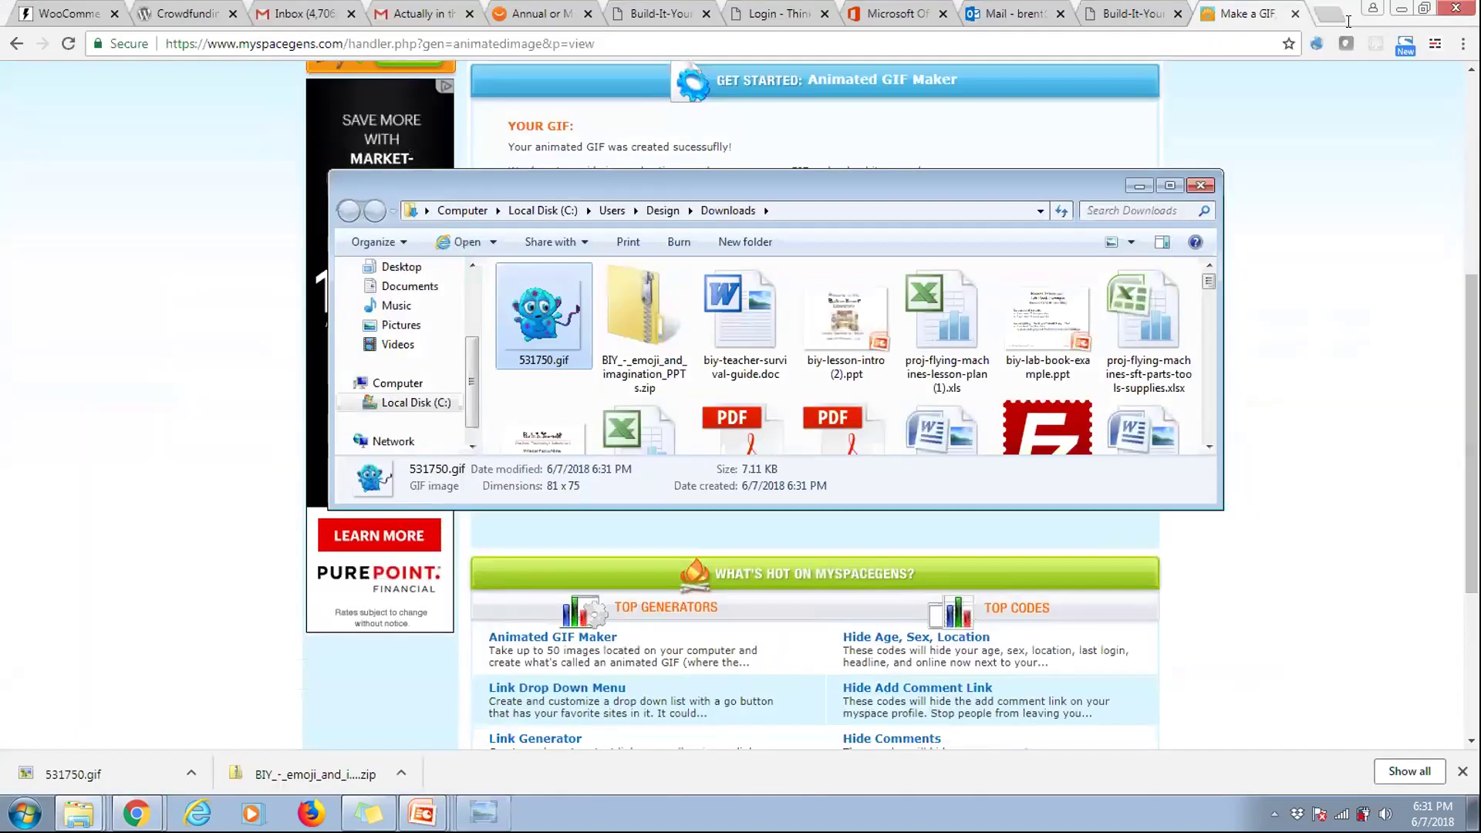
click(1207, 183)
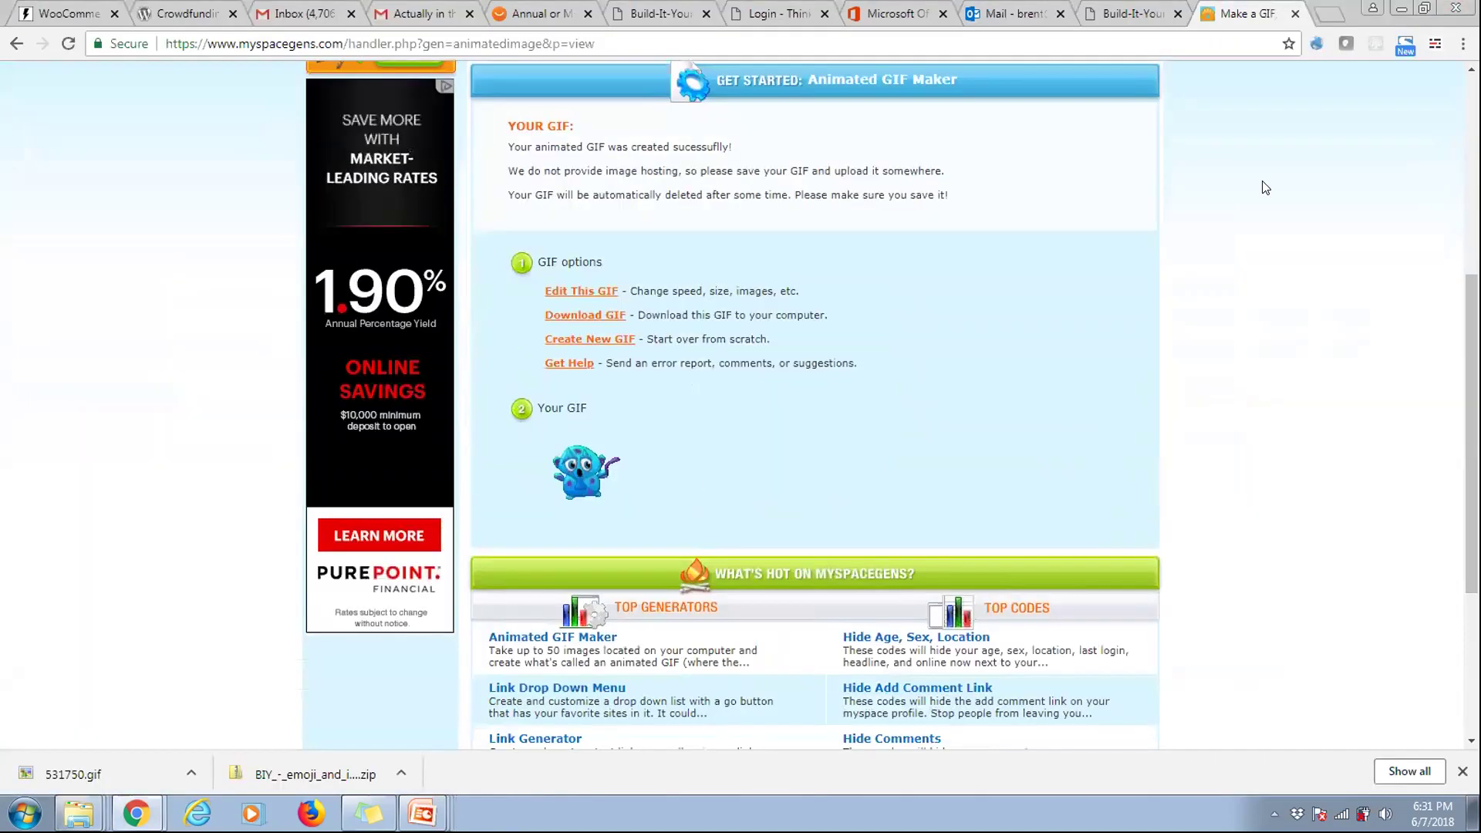
click(16, 43)
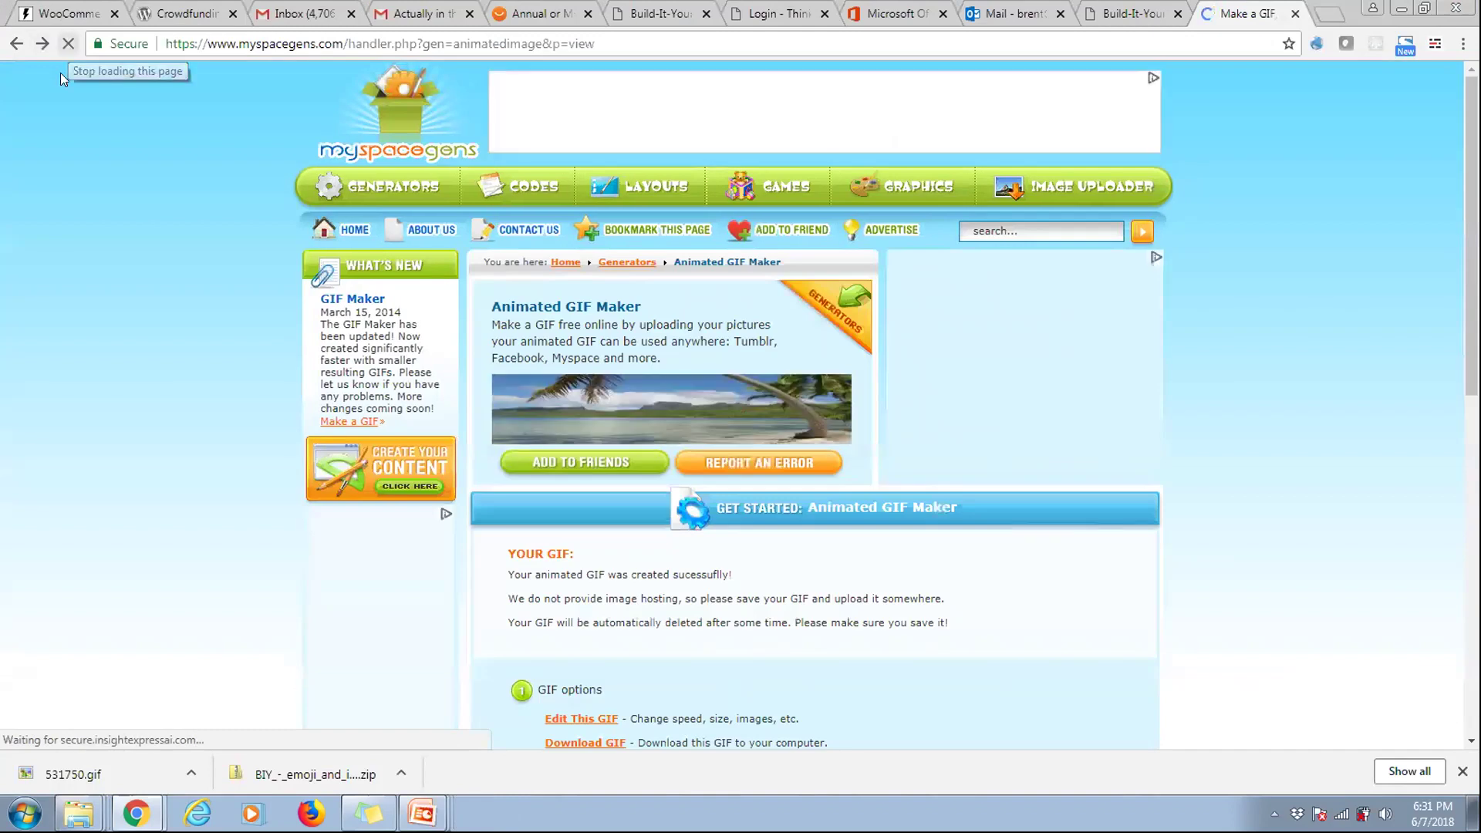
click(68, 45)
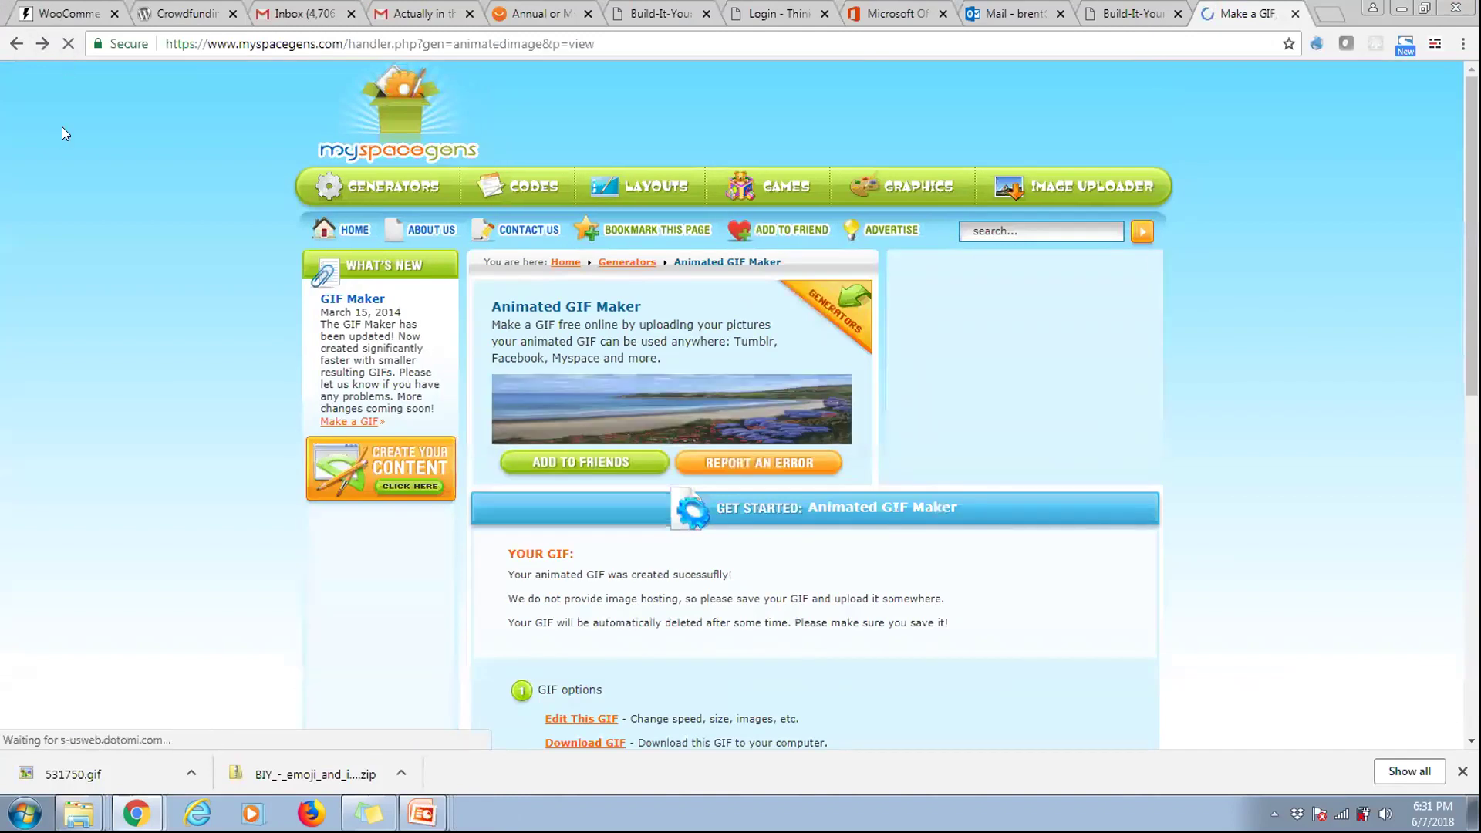
scroll(244, 347, down, 4)
scroll(247, 345, down, 1)
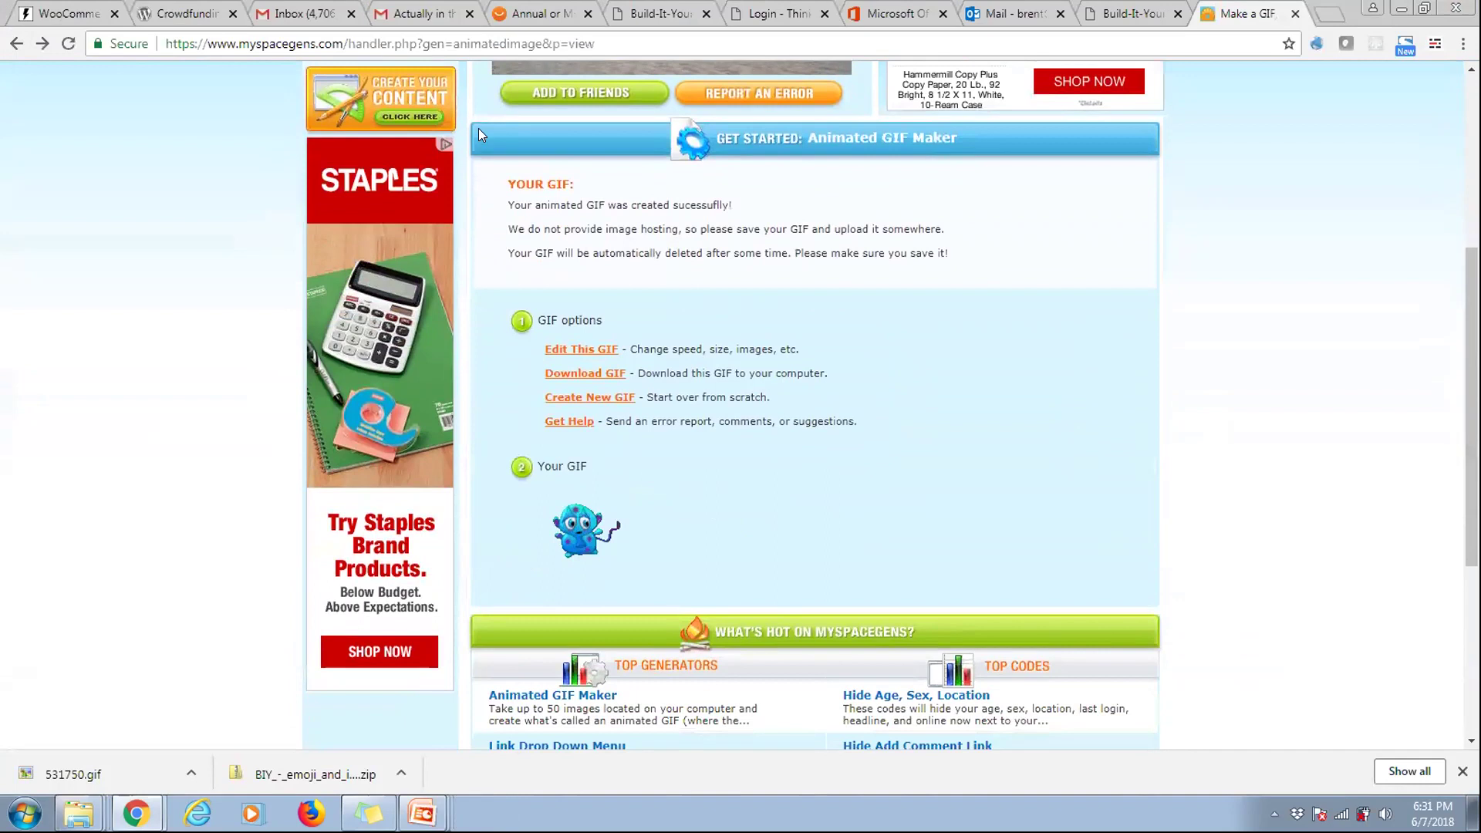
click(13, 46)
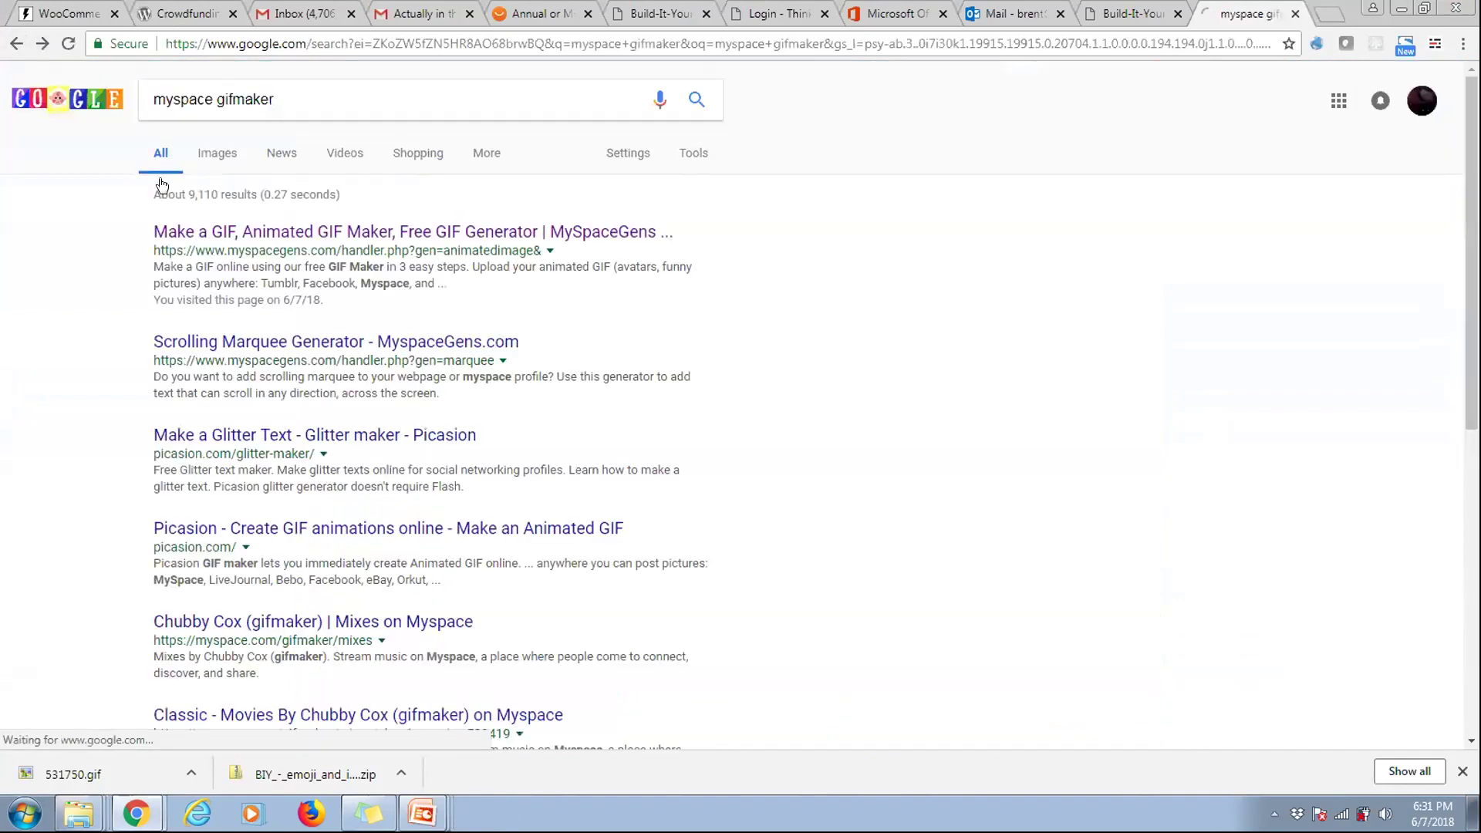
click(247, 261)
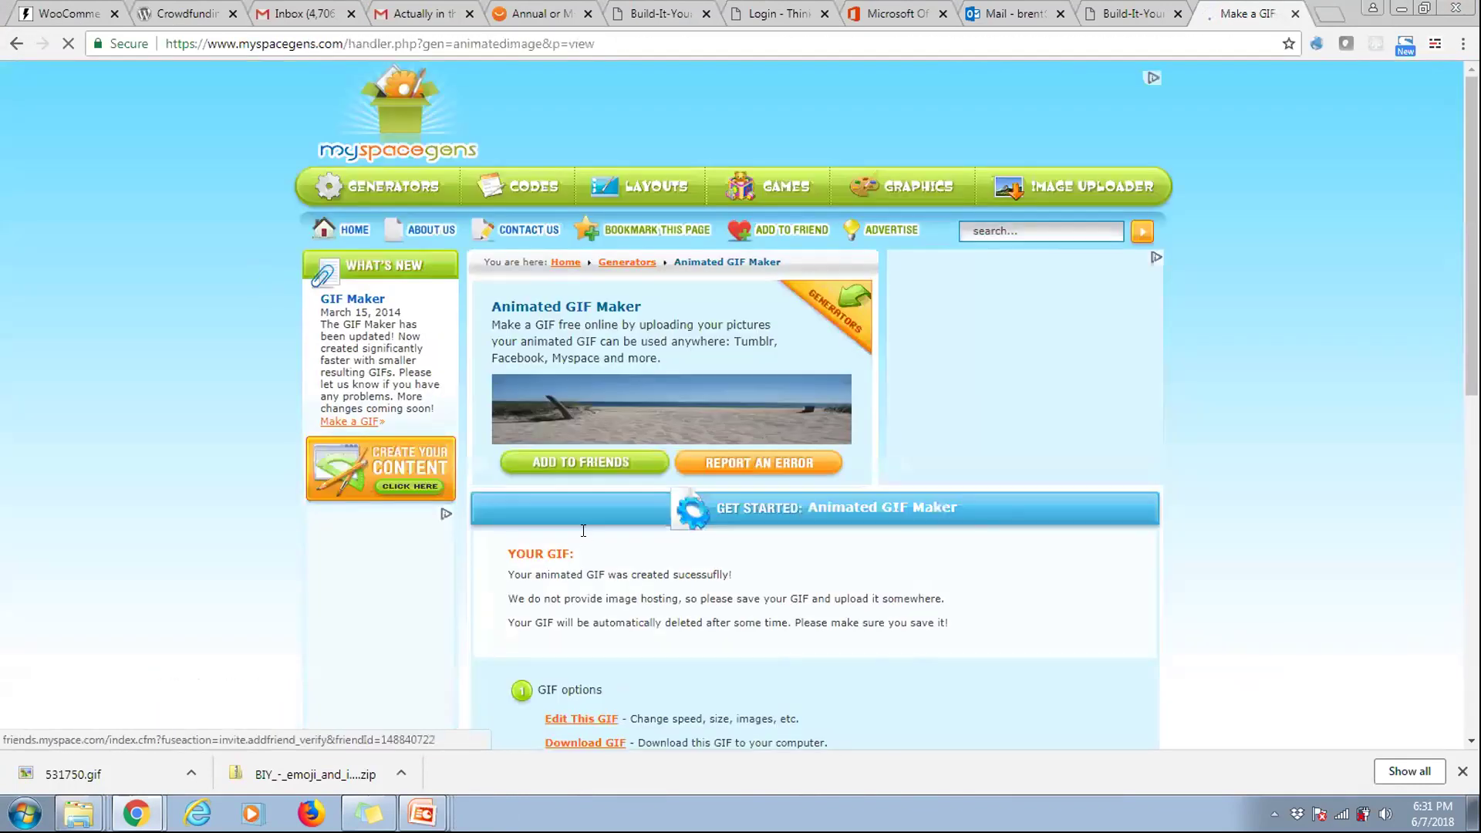
scroll(567, 553, down, 5)
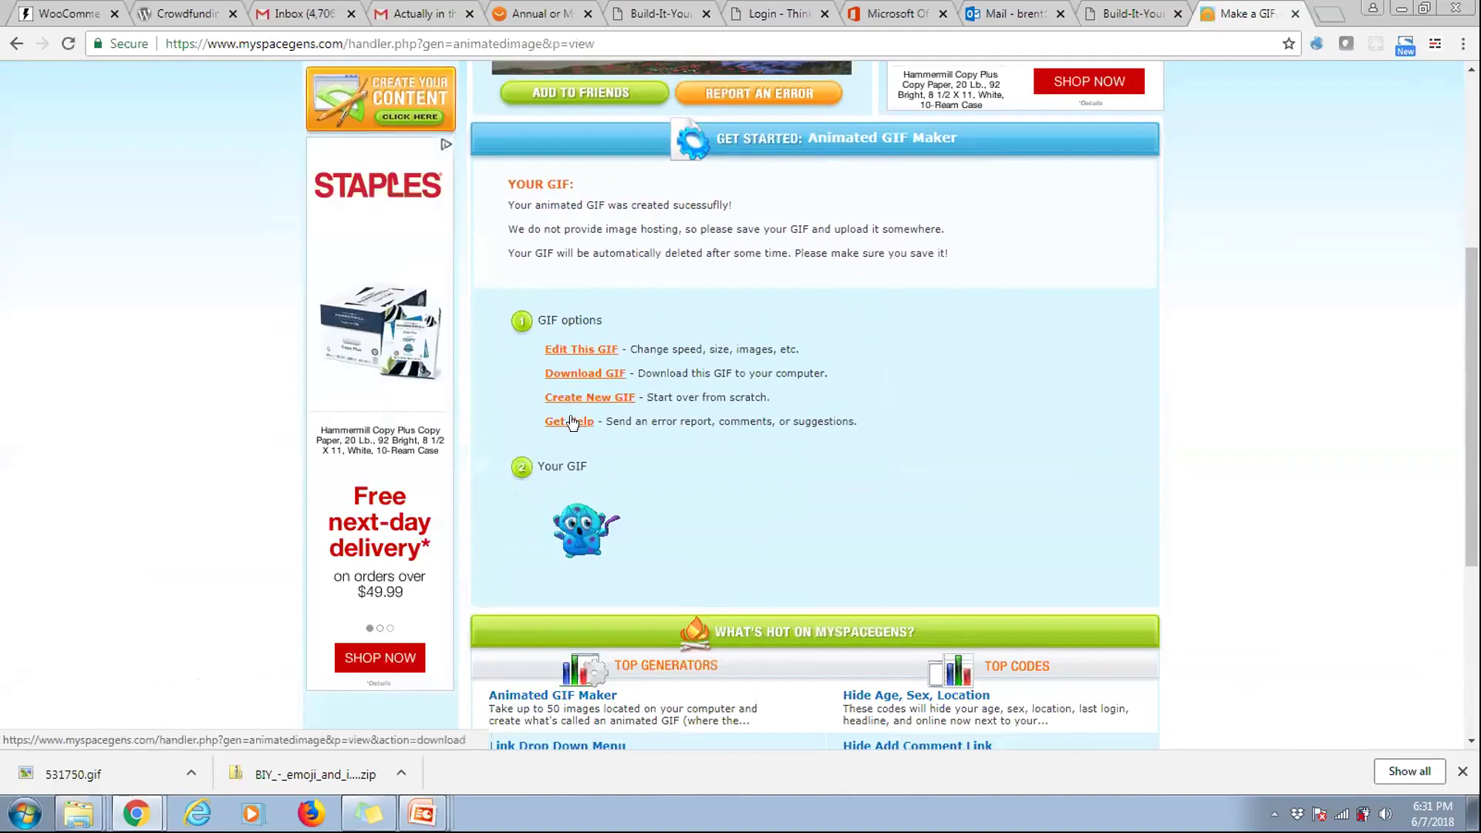
- Start a new GIF from scratch and set its size to Website / E-mail (320 x 240)
click(587, 397)
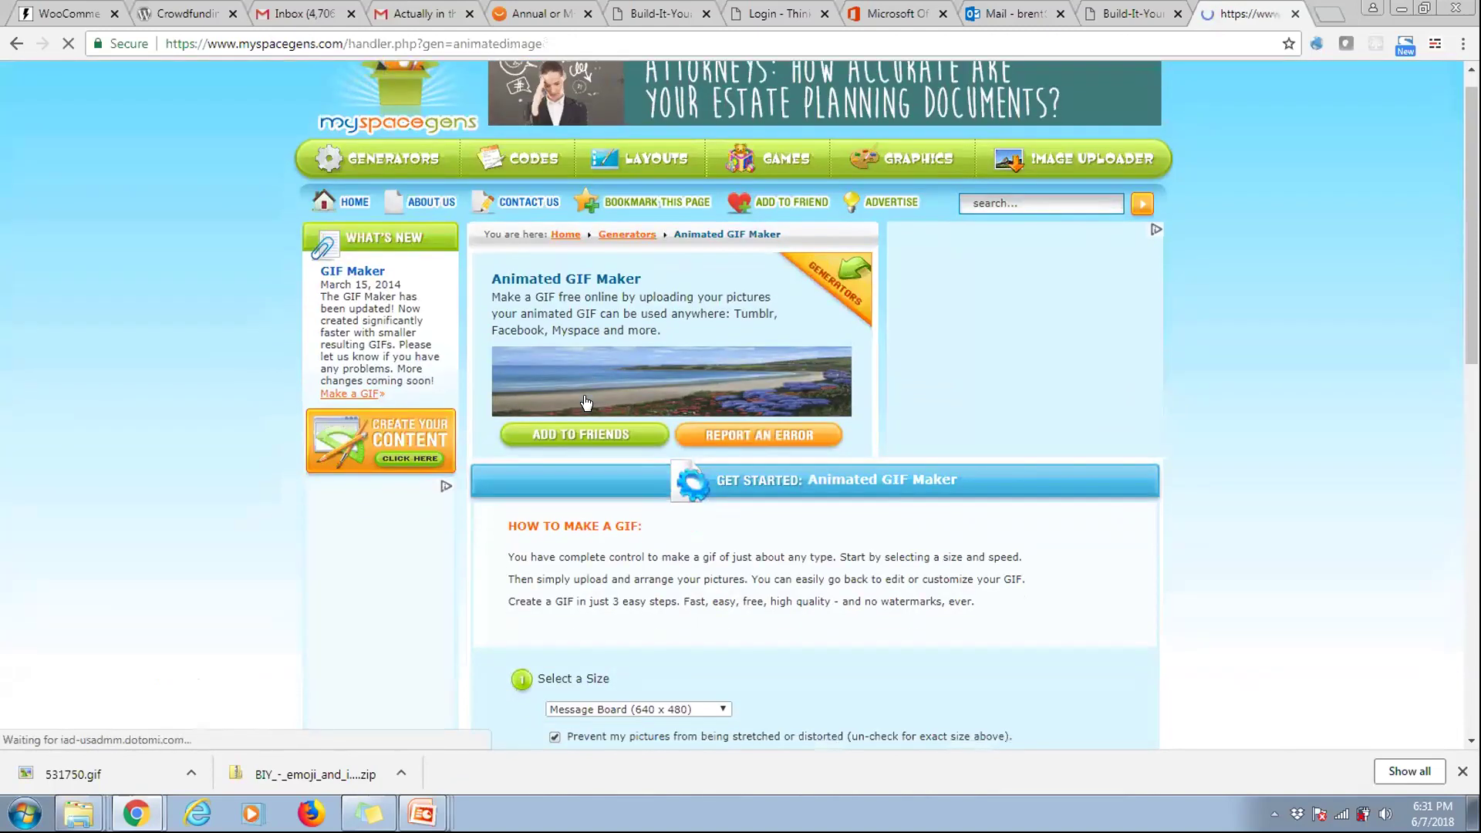
scroll(695, 385, down, 5)
click(721, 368)
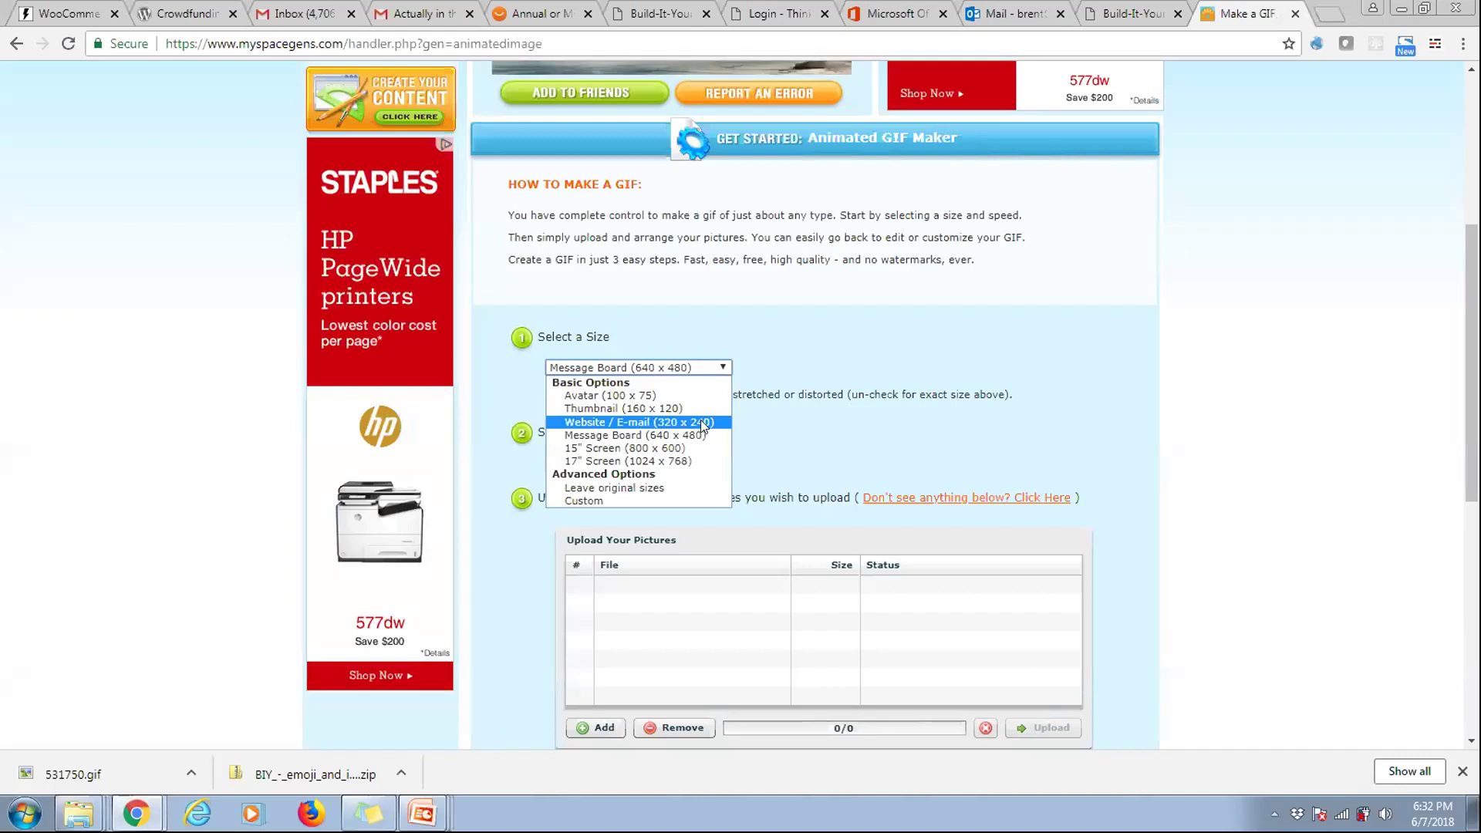
click(700, 421)
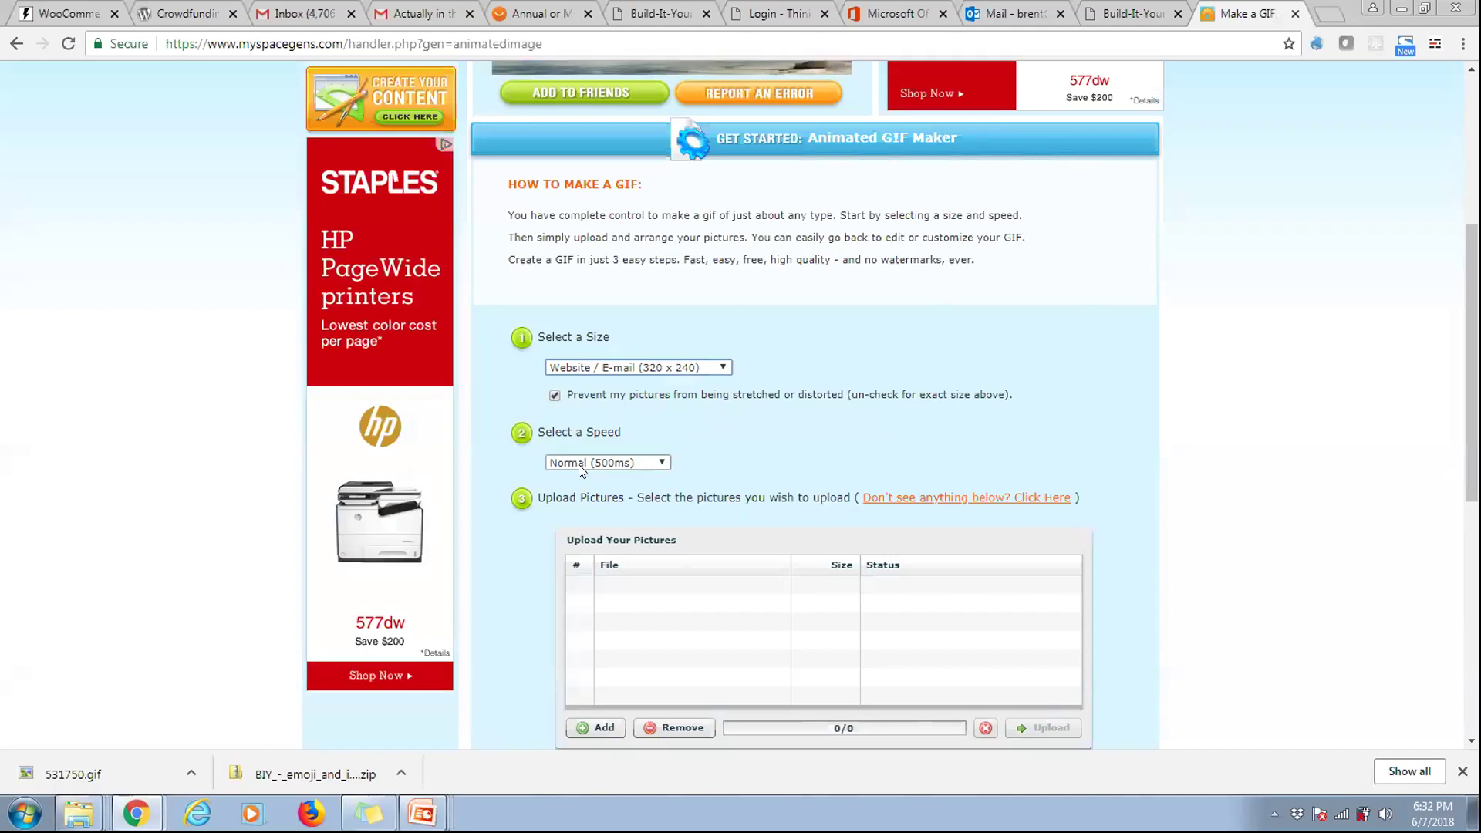
- Open the downloaded avatar-size GIF from the browser's downloads to view its animation
click(191, 773)
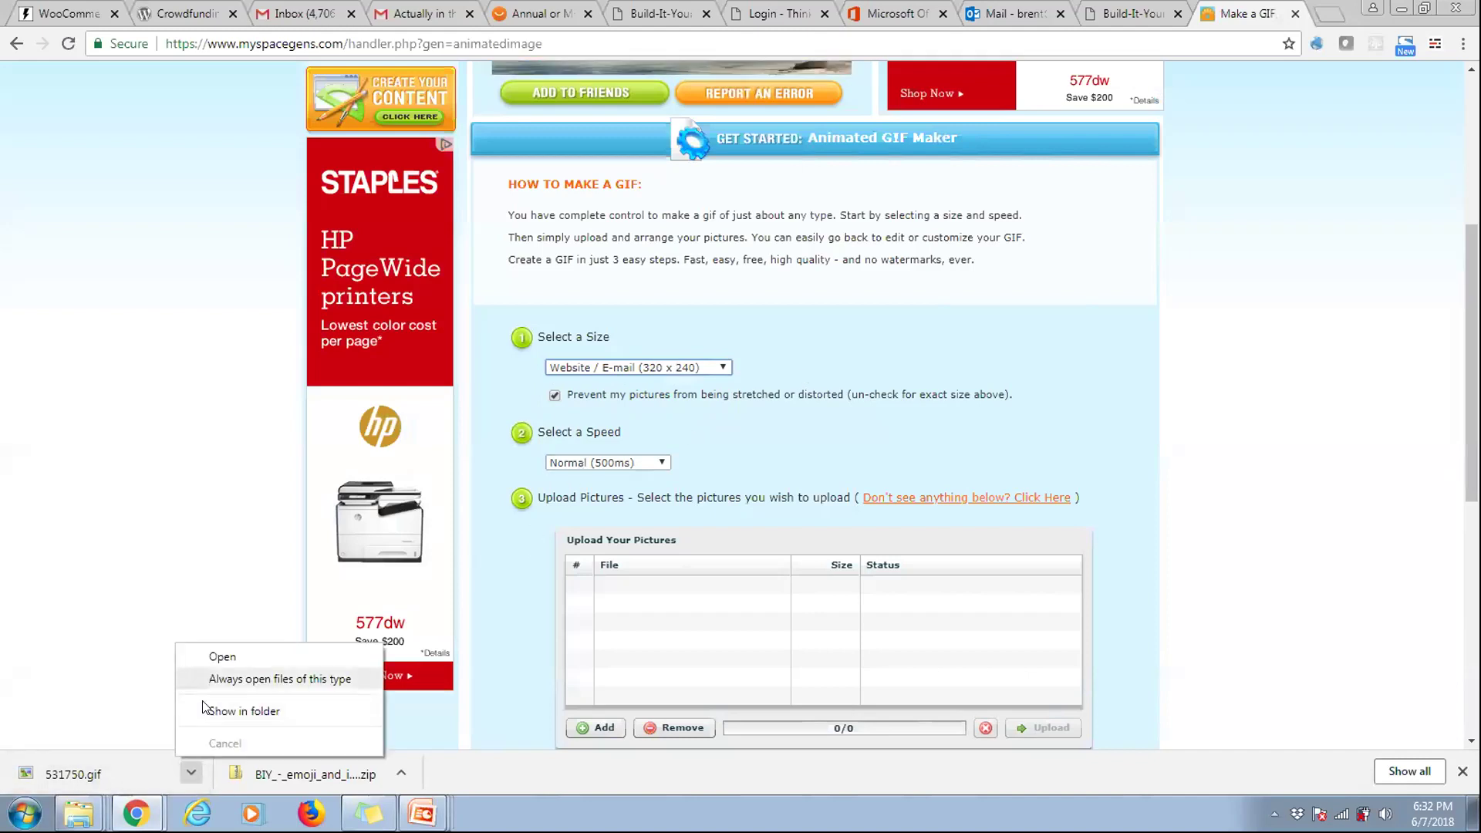
click(220, 657)
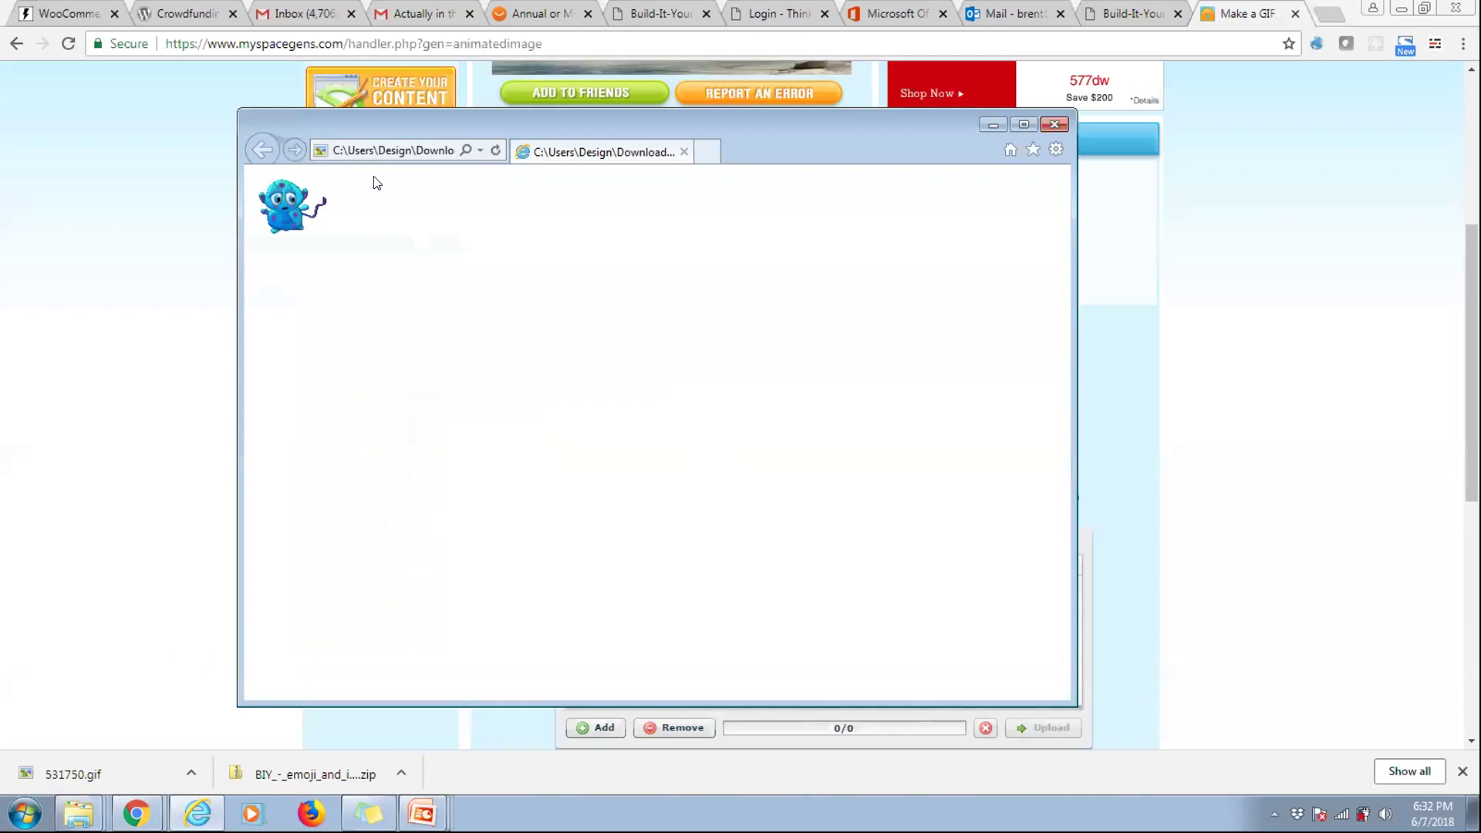
- Keep the speed at Normal (500ms), and add and upload emoji-scared-blue-alien-1.png and the monster's second pose
click(108, 253)
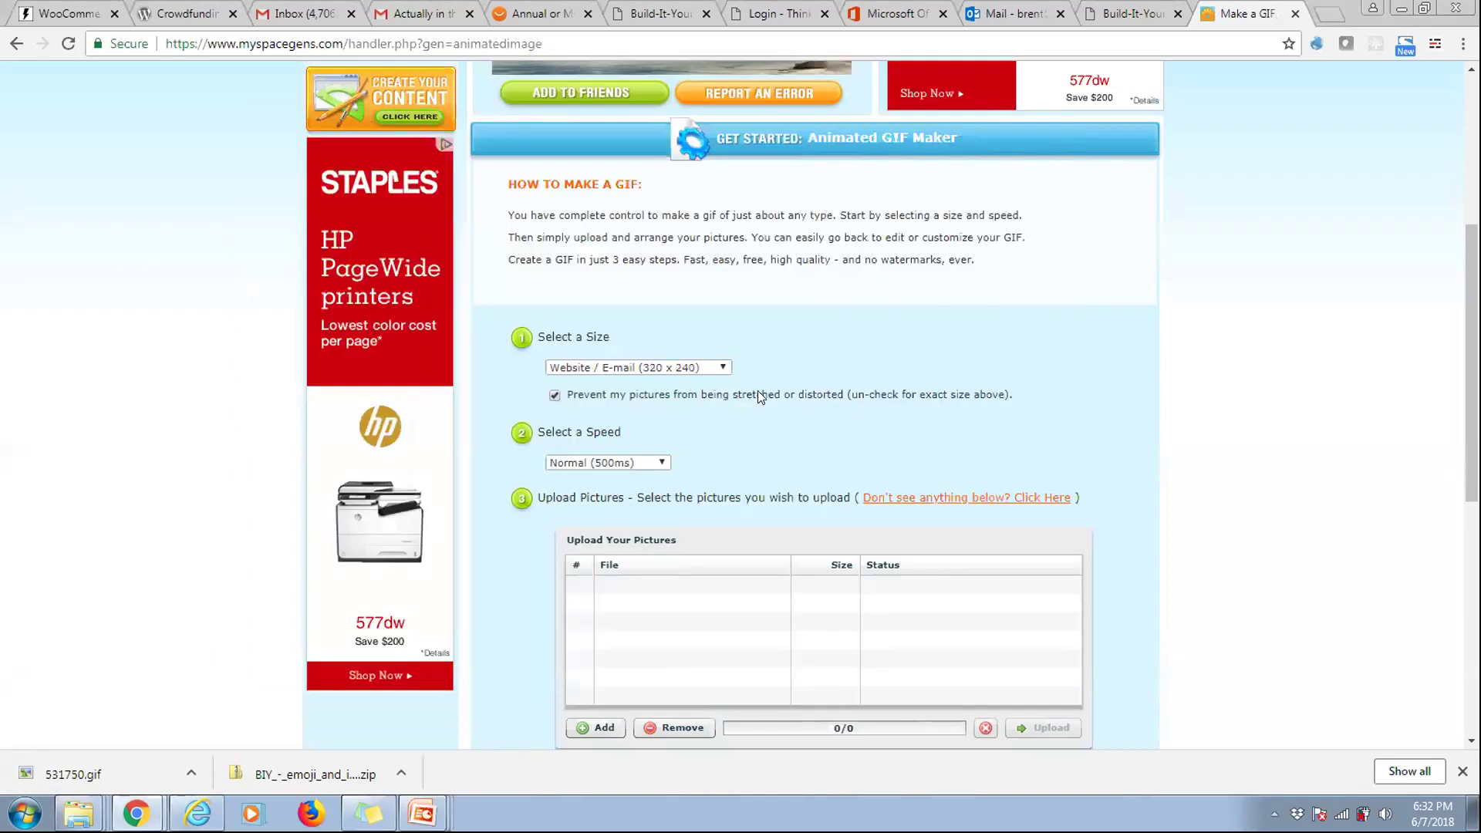
click(621, 463)
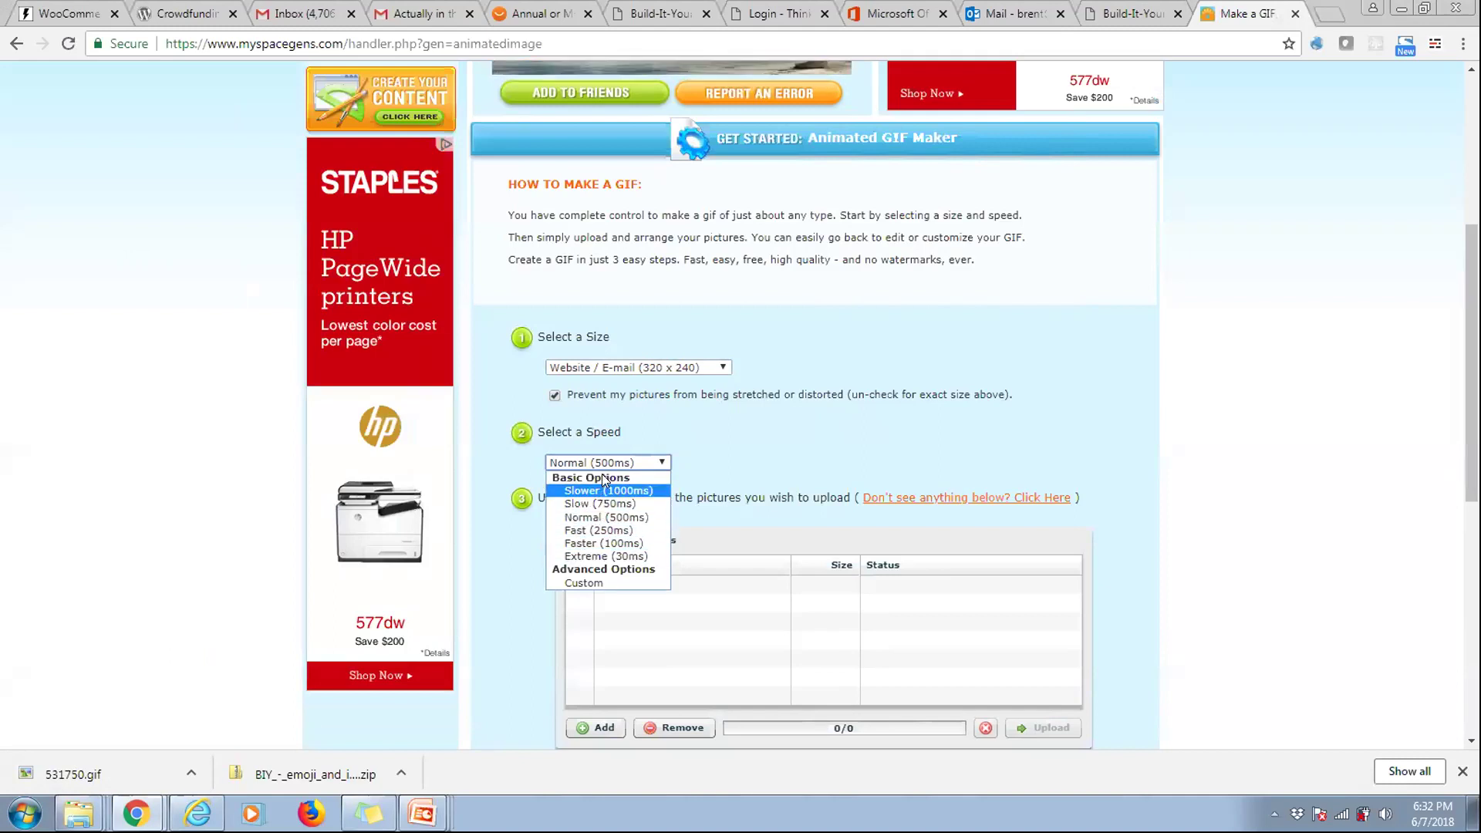
click(694, 453)
scroll(694, 494, down, 1)
click(584, 635)
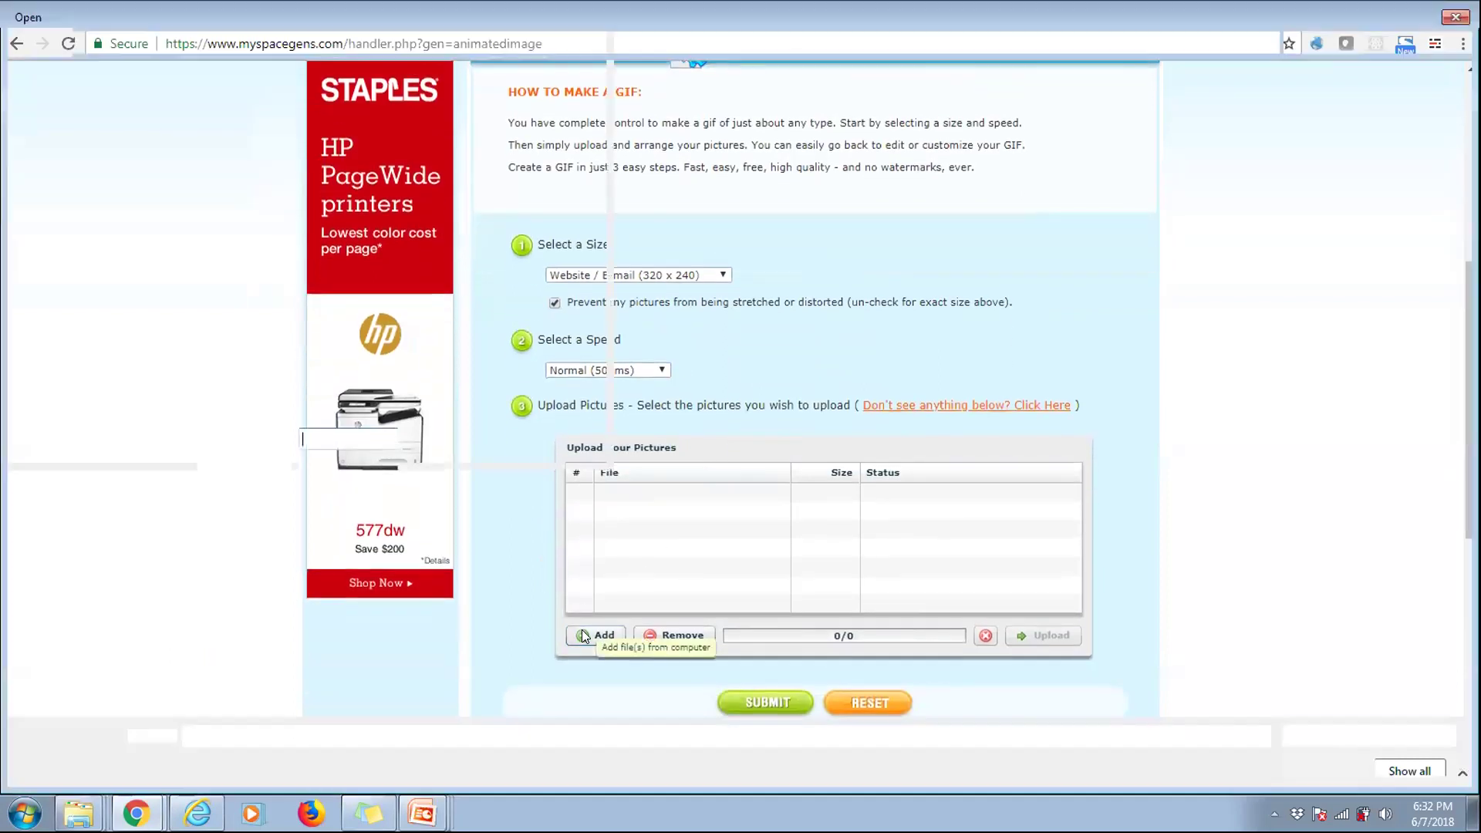
double_click(226, 115)
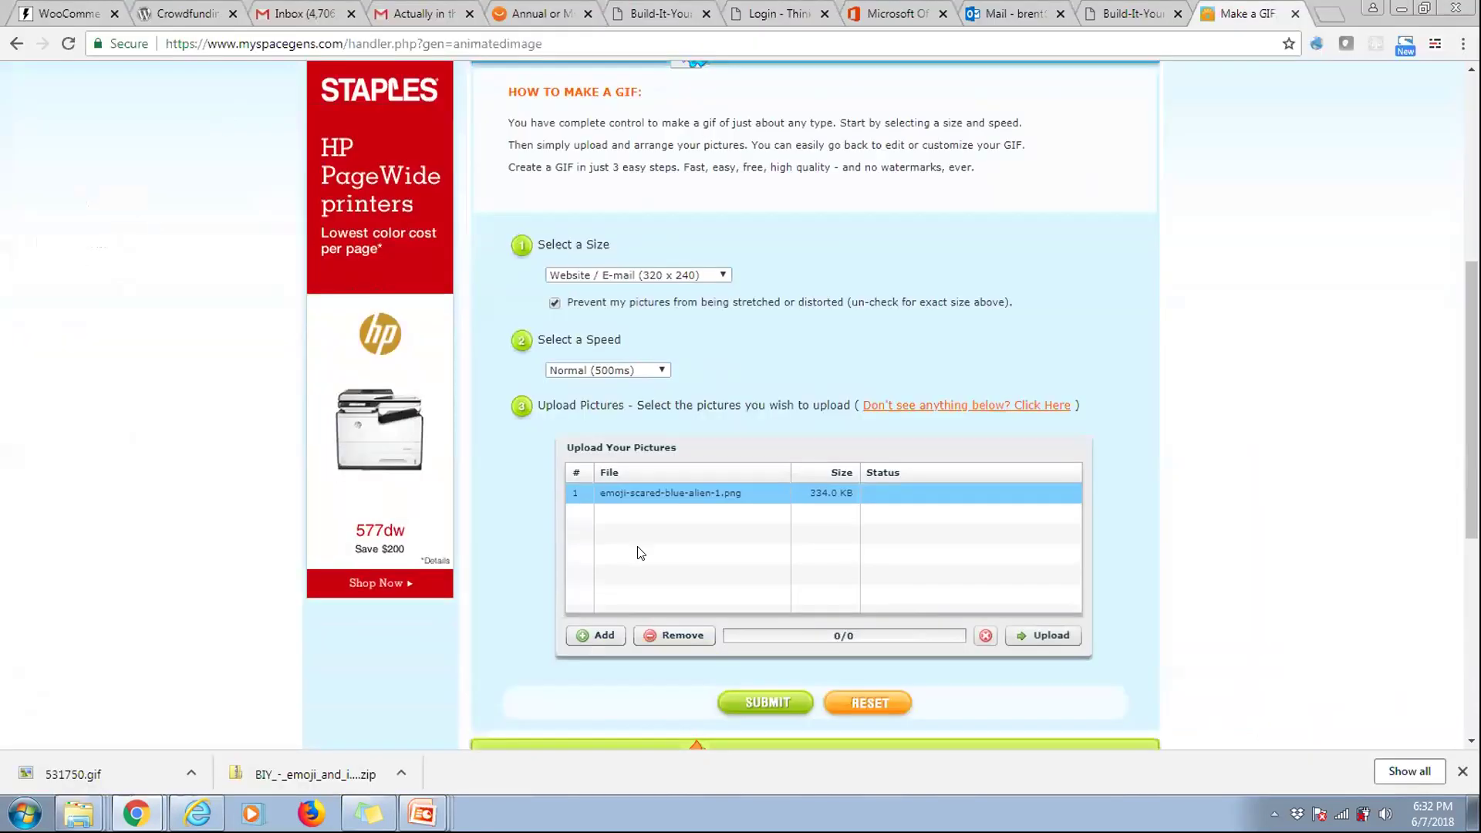
click(591, 631)
double_click(345, 148)
click(1035, 633)
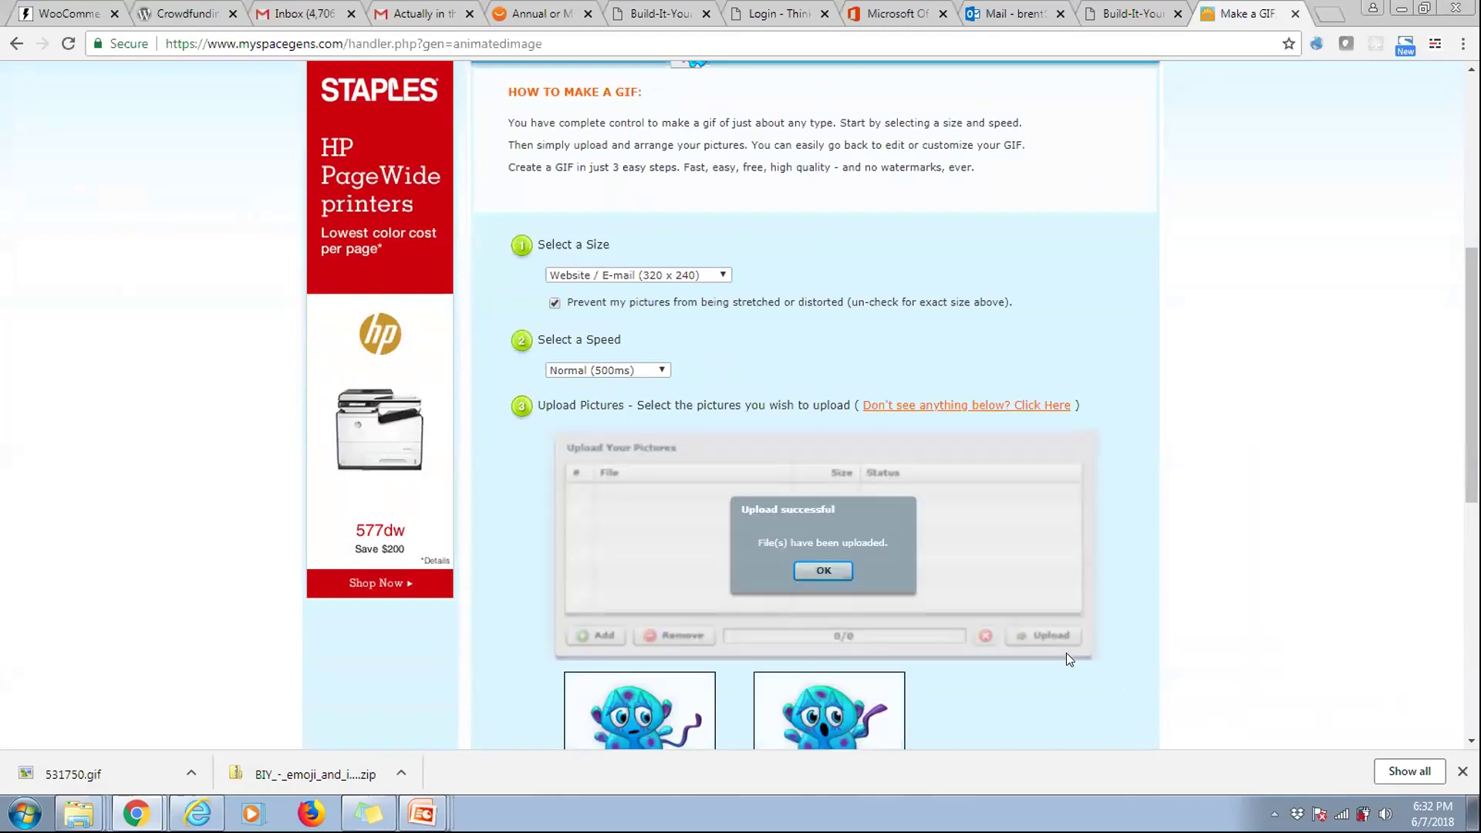
click(823, 570)
- Submit the two uploaded monster pictures to generate the 320 x 240 GIF and view its animation
scroll(818, 563, down, 5)
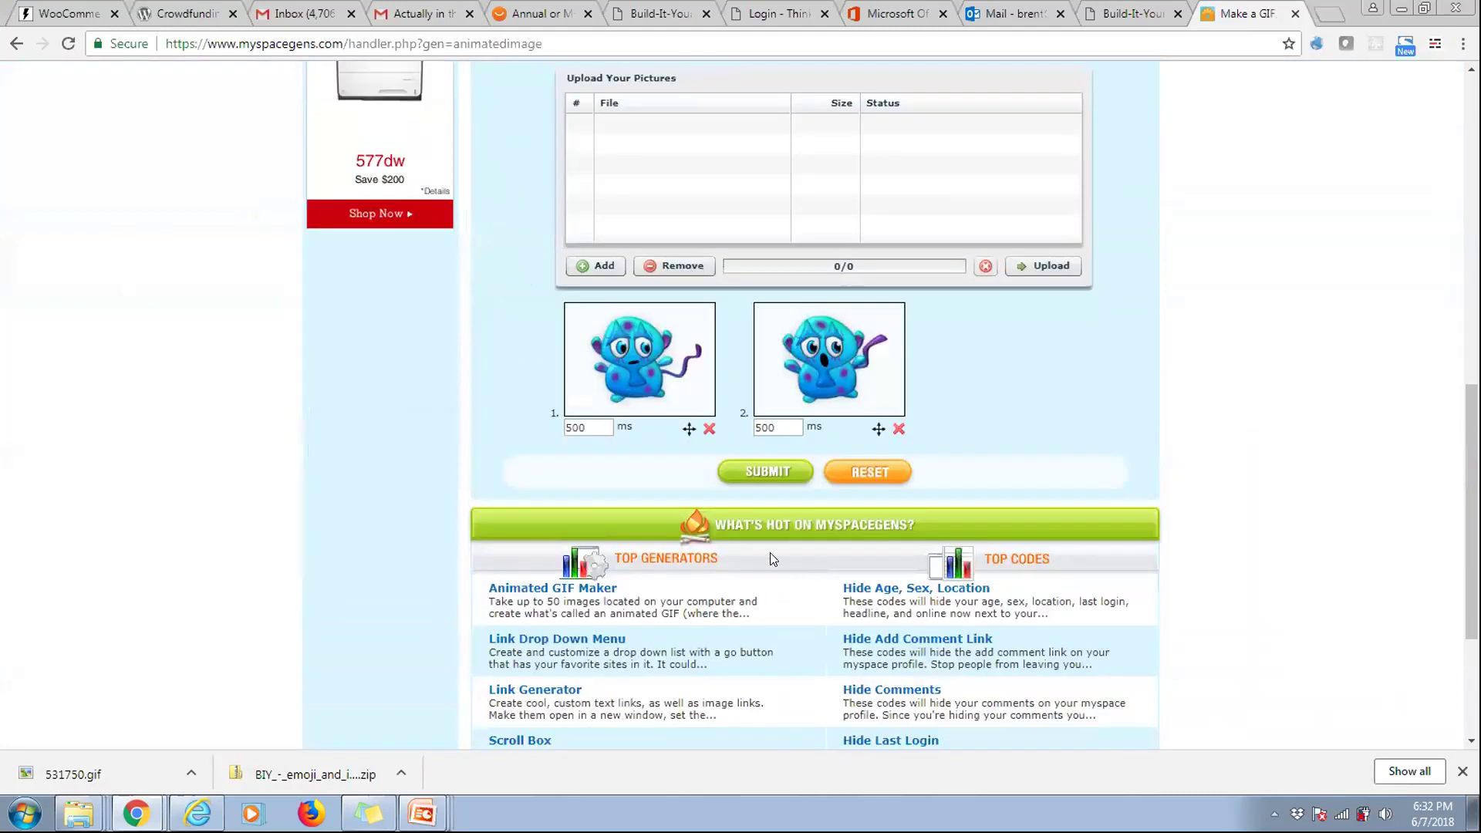
click(778, 474)
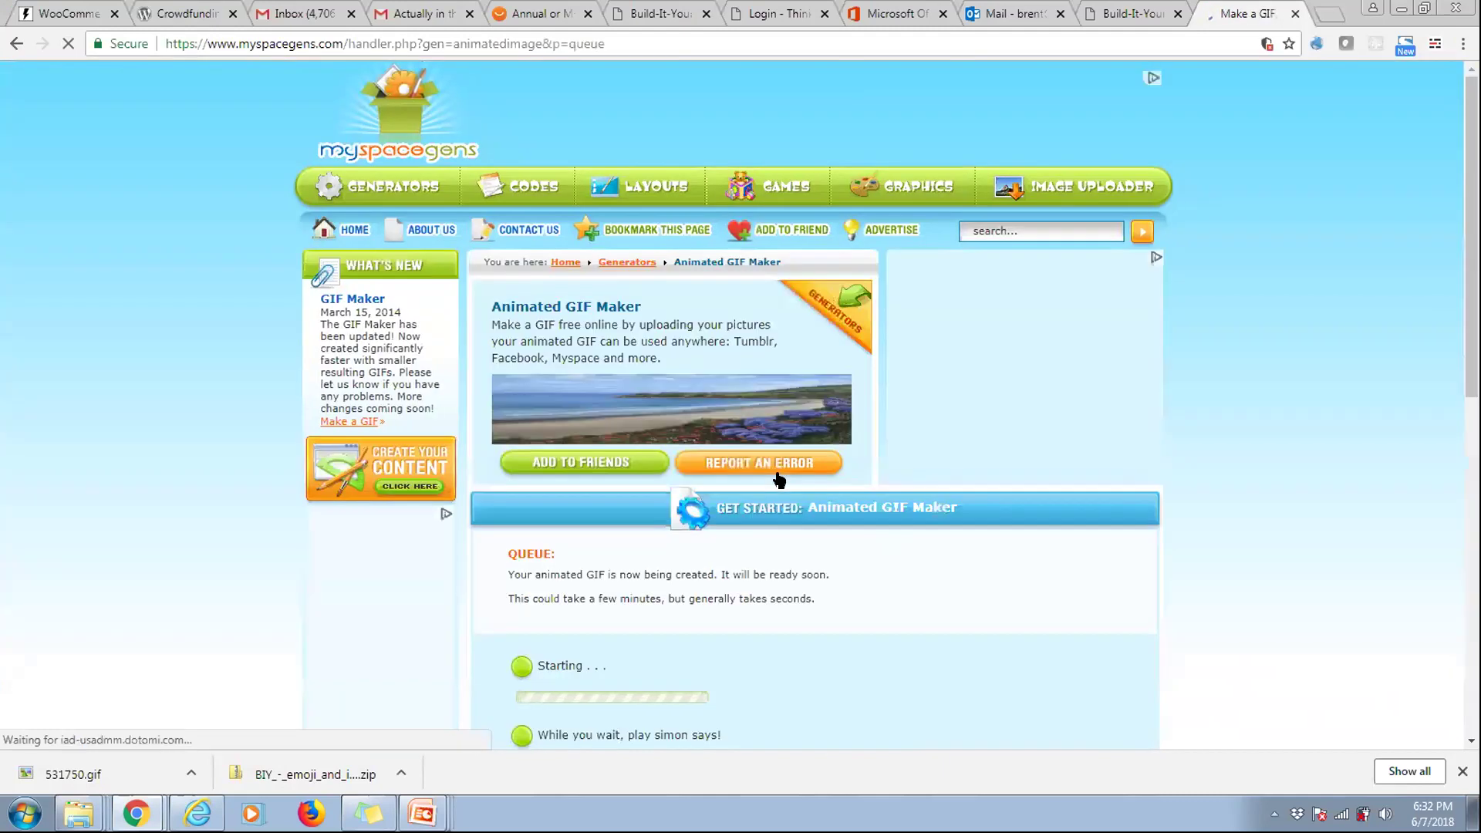
scroll(746, 617, down, 6)
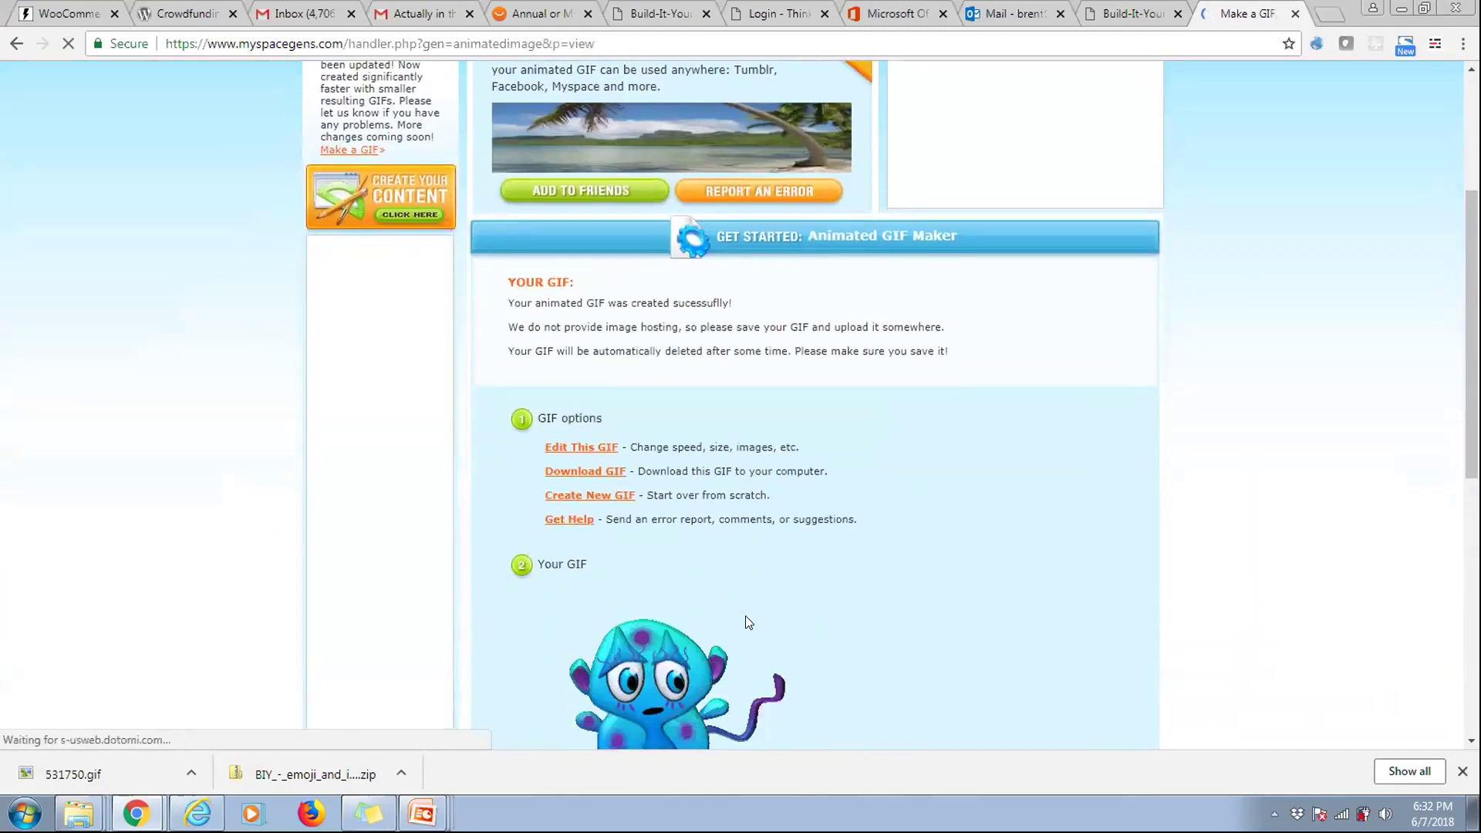
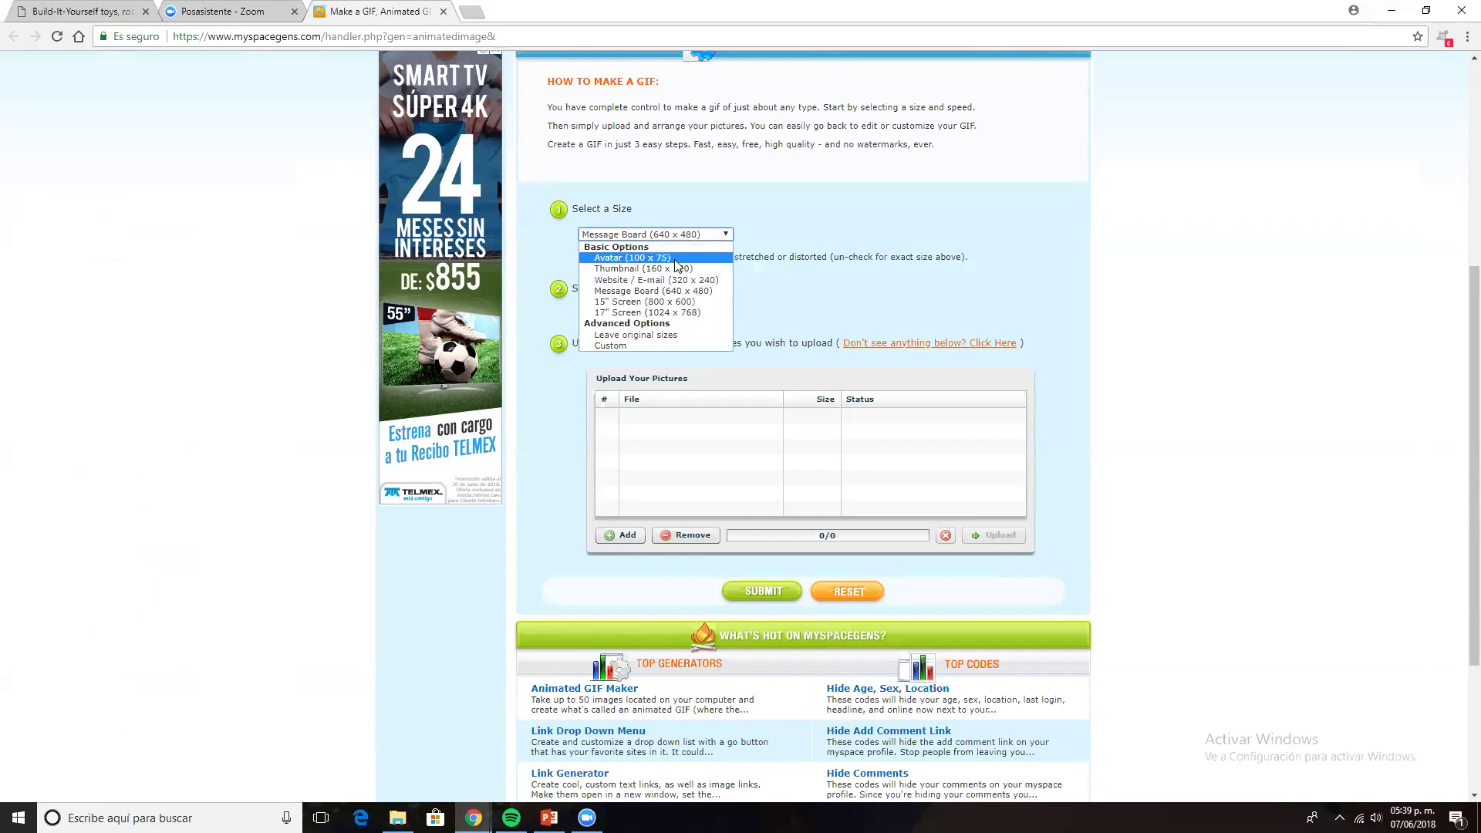
- Try the Avatar (100 x 75) and 15" Screen (800 x 600) sizes, and settle on Website / E-mail (320 x 240)
click(676, 259)
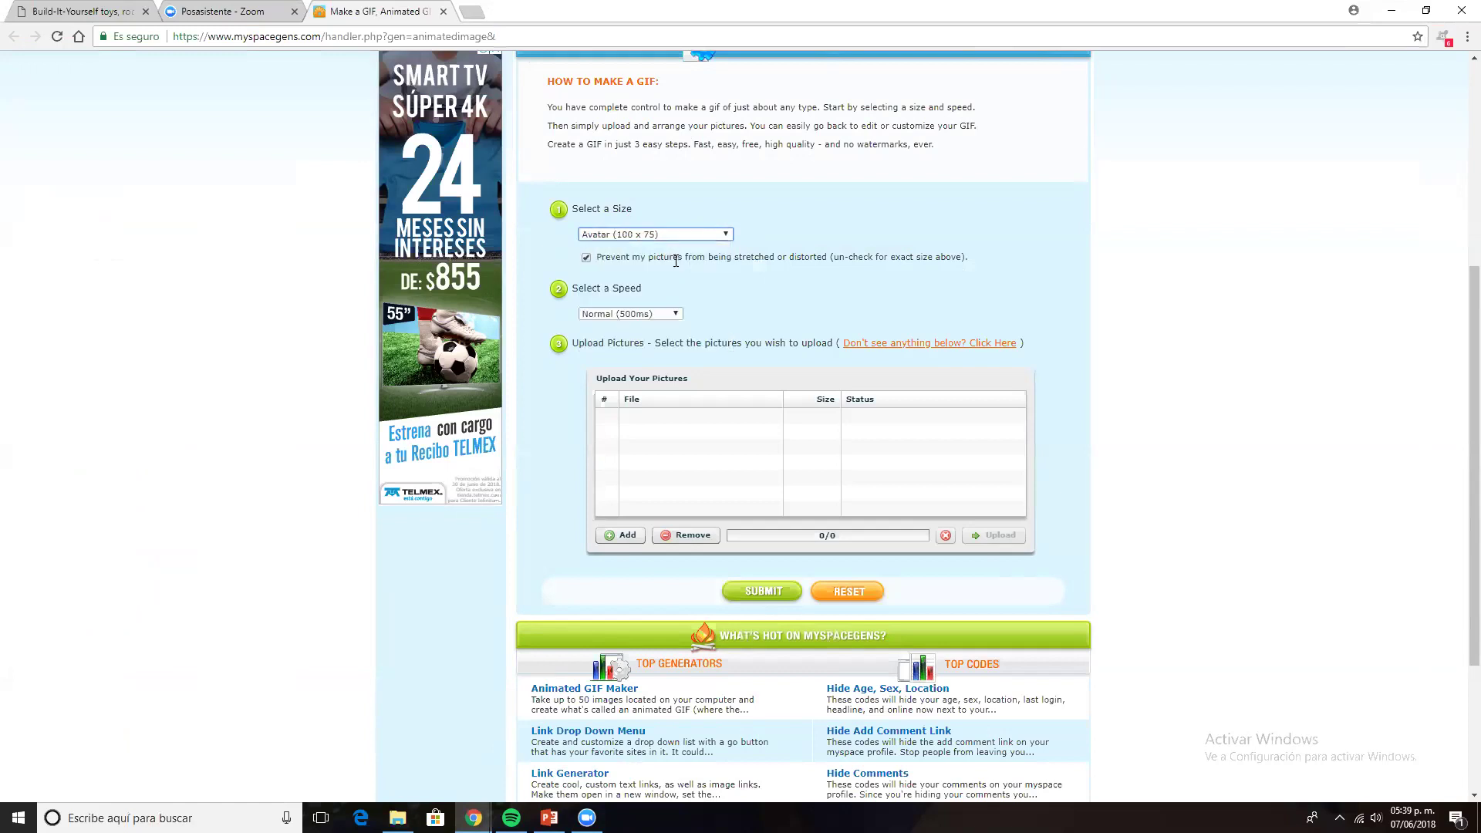
click(638, 240)
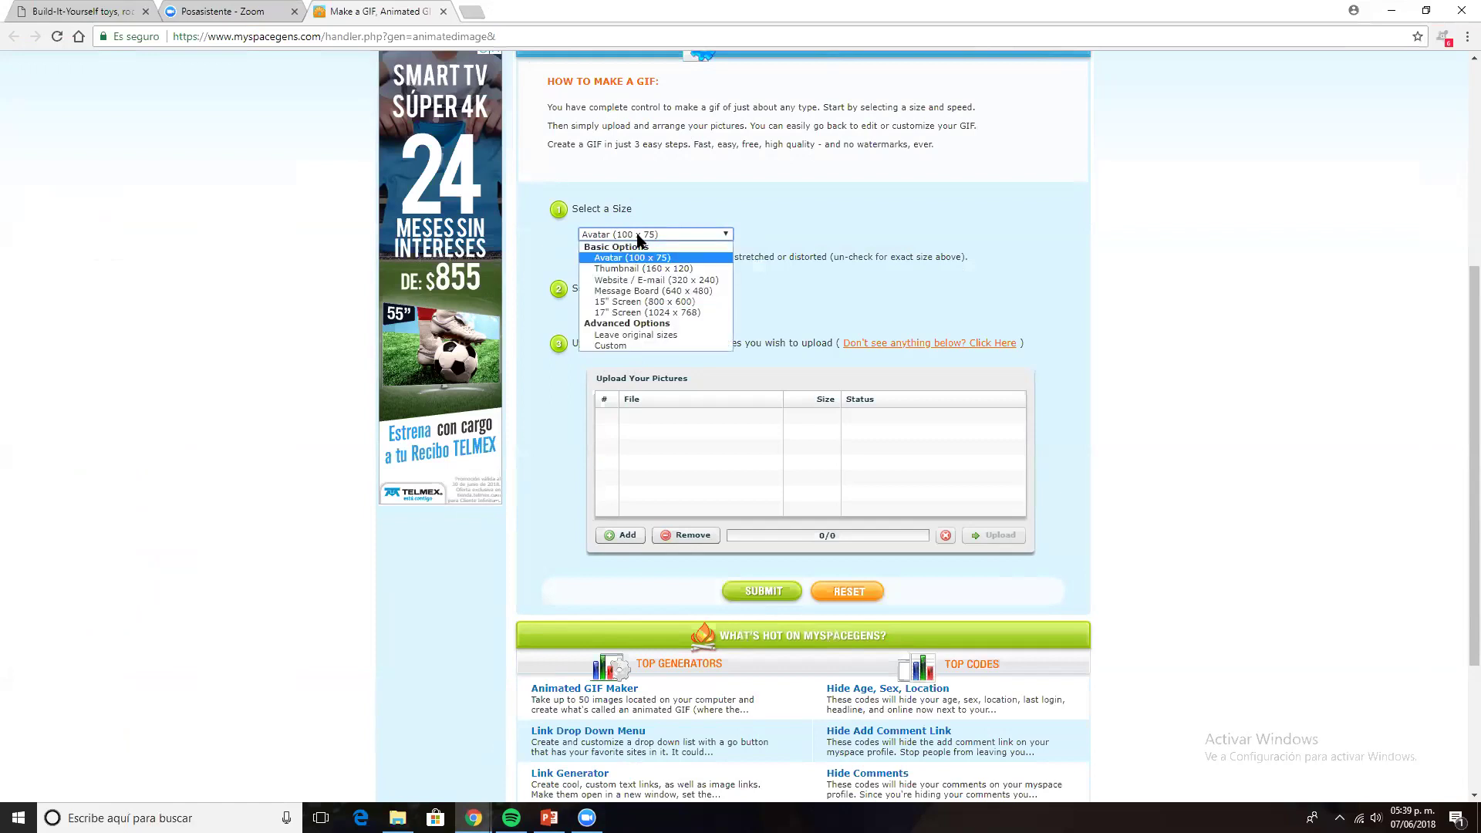
click(668, 304)
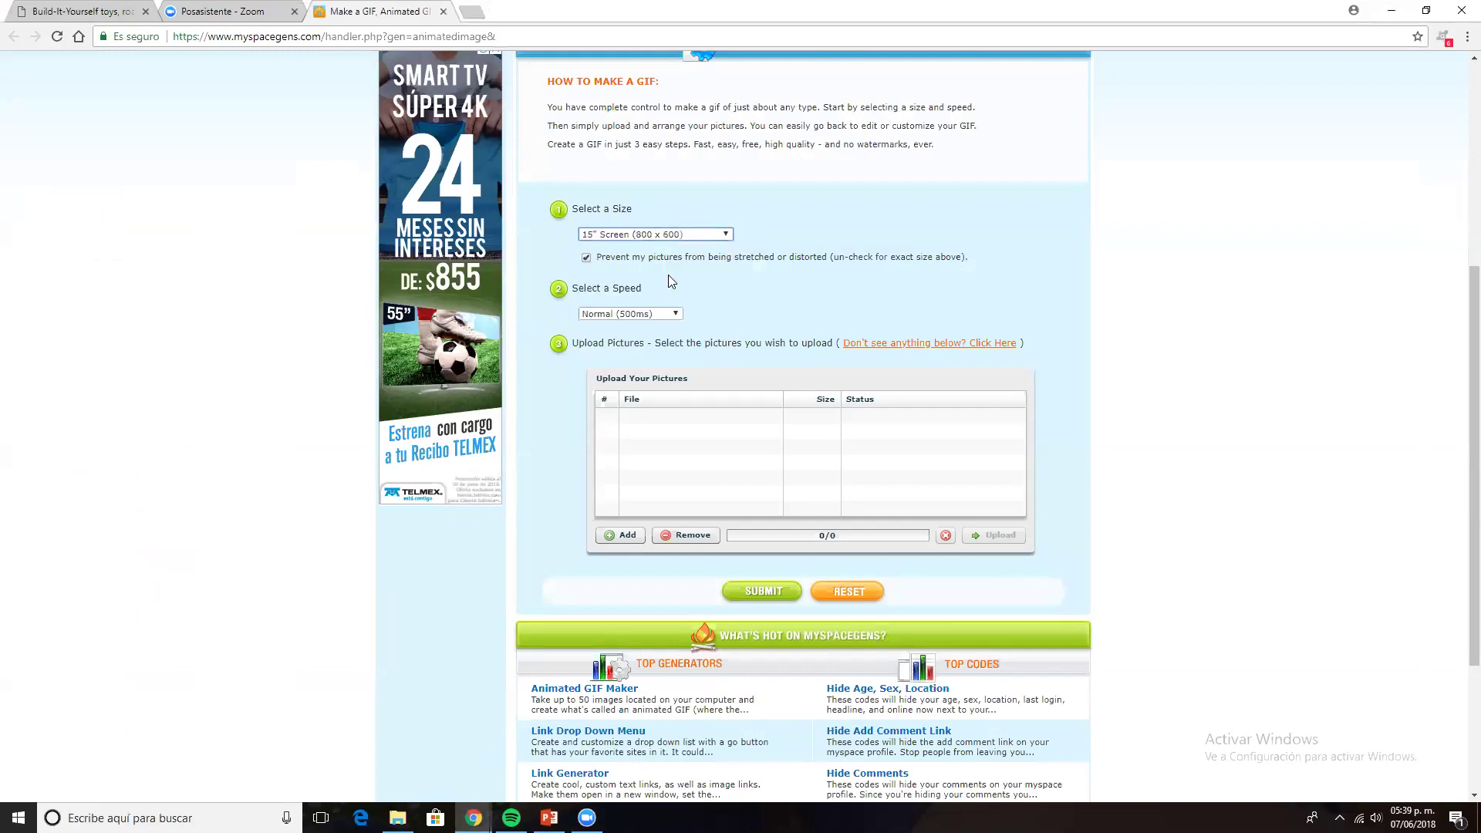
click(673, 239)
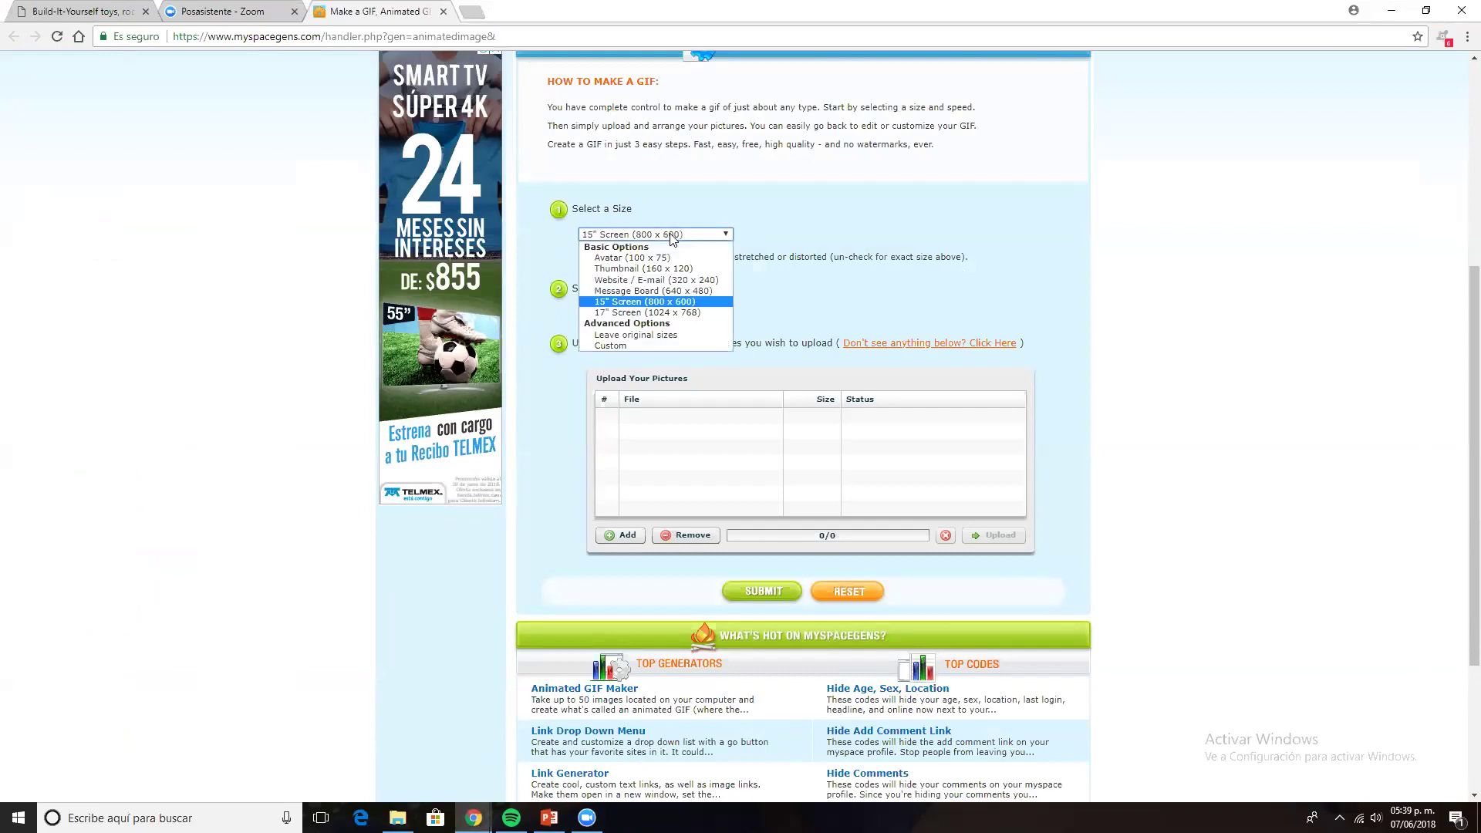
click(686, 281)
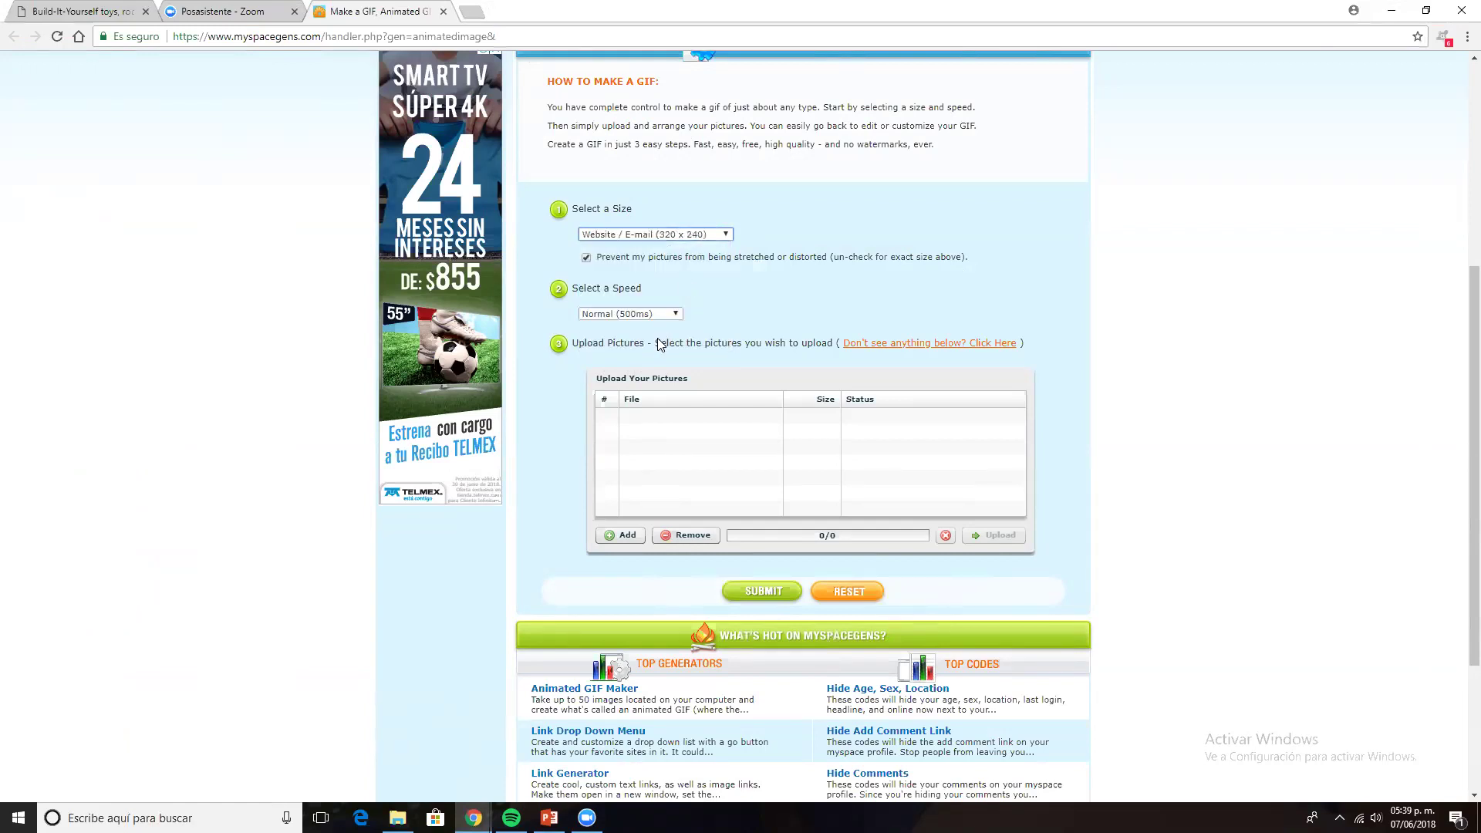
- Try the Extreme (30ms) animation speed, and set the speed back to Normal (500ms)
click(645, 314)
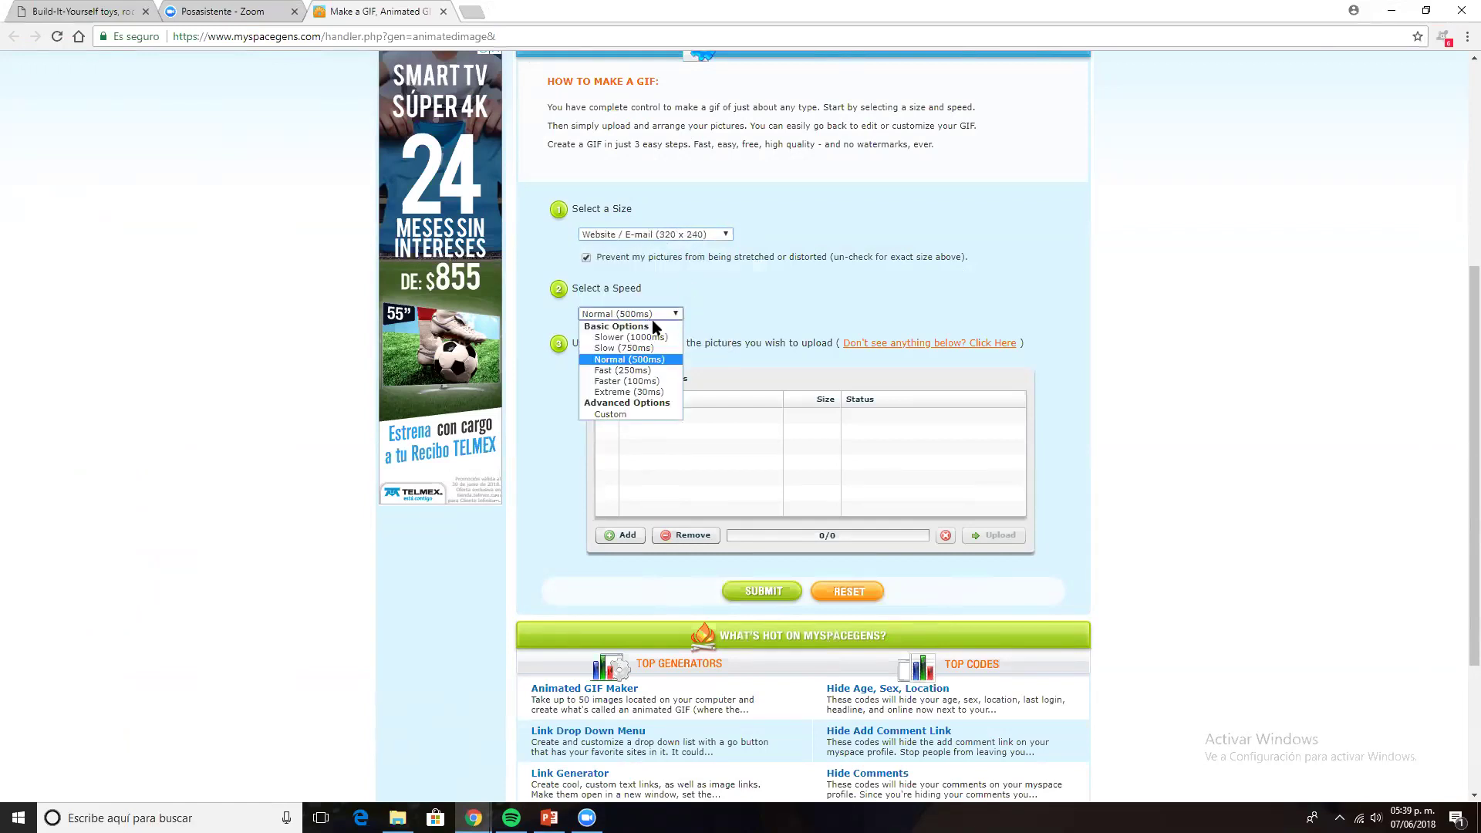
click(652, 392)
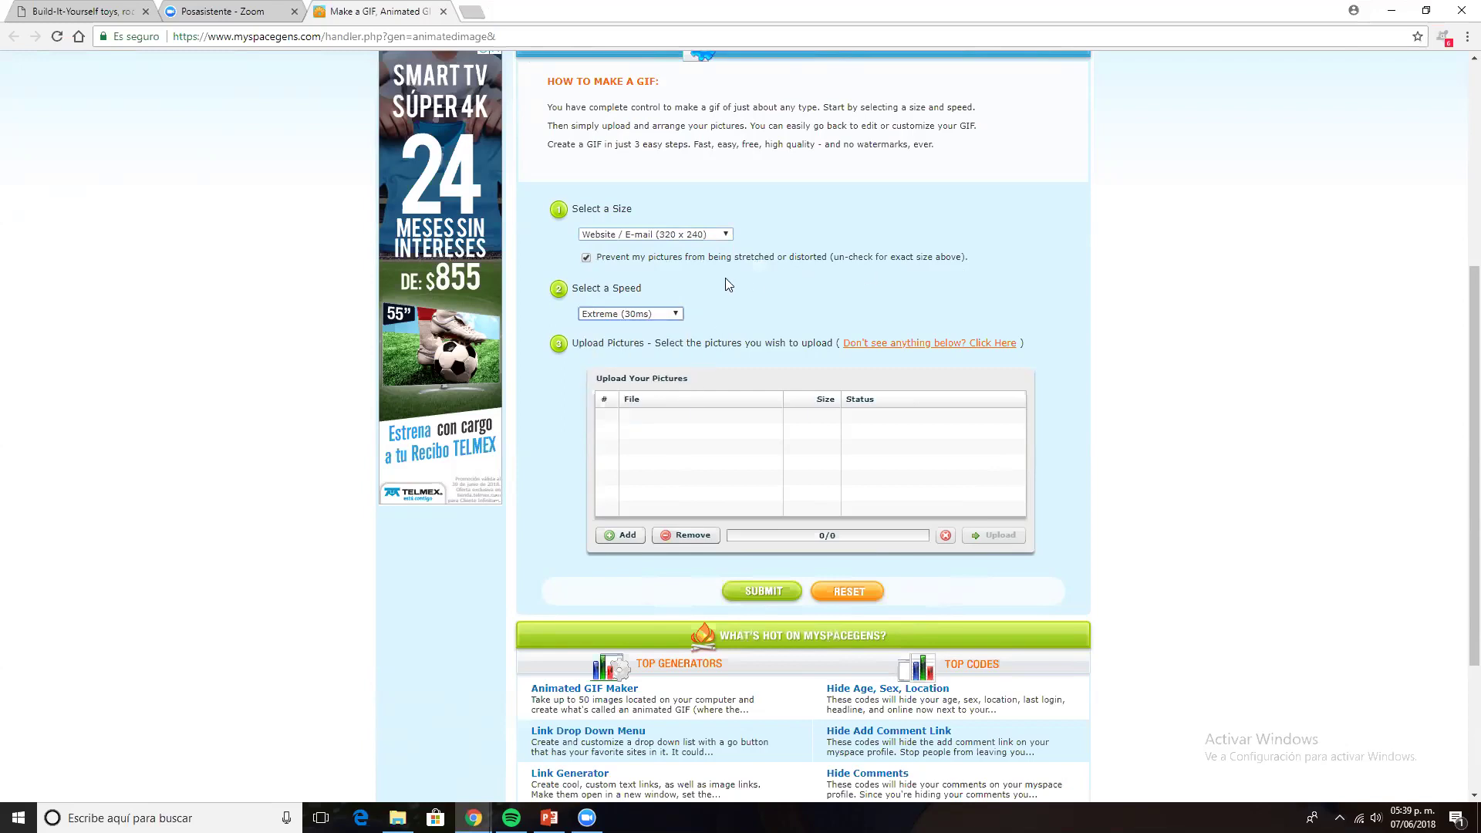
click(630, 315)
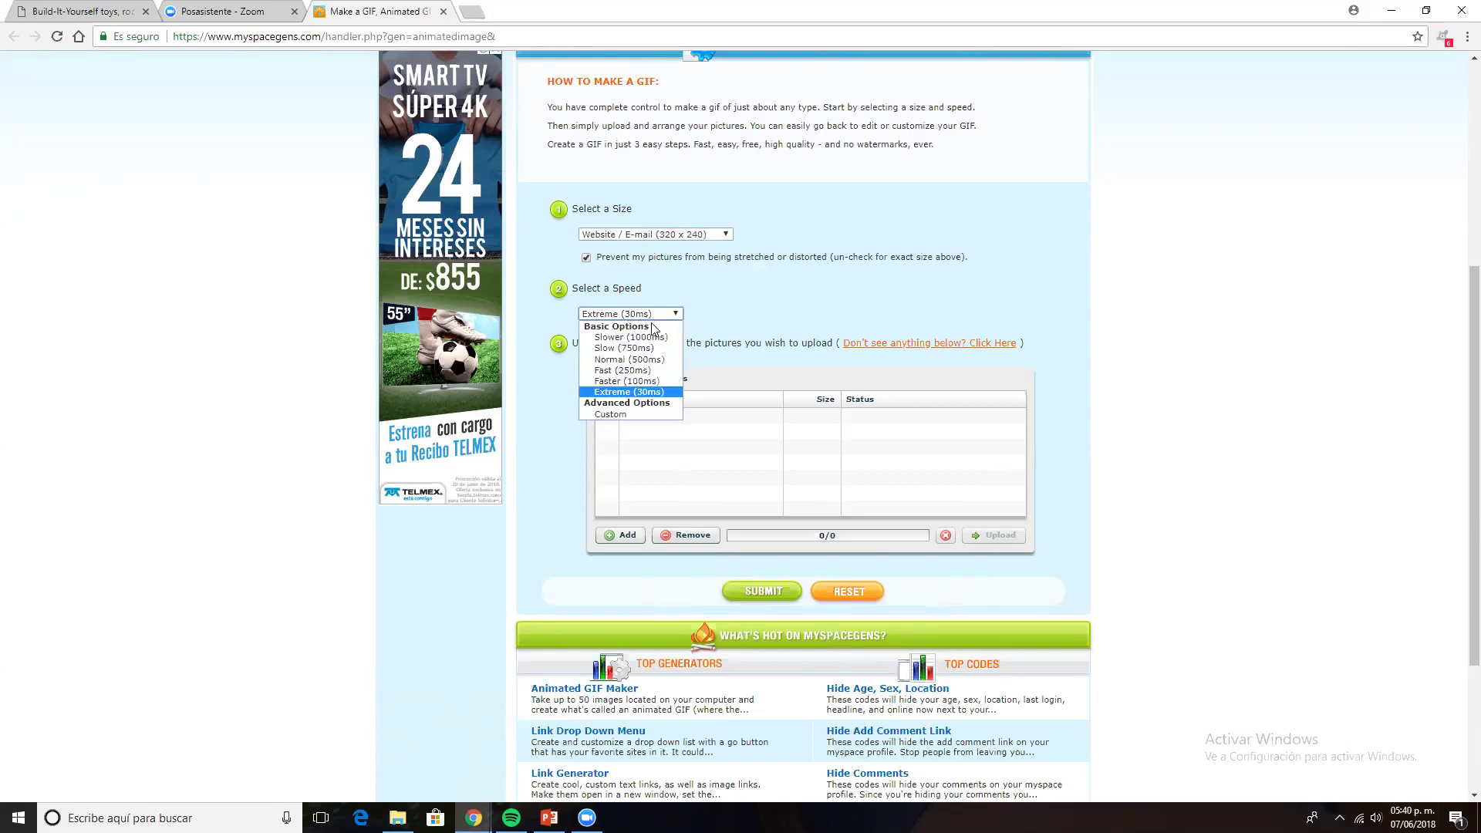
click(623, 360)
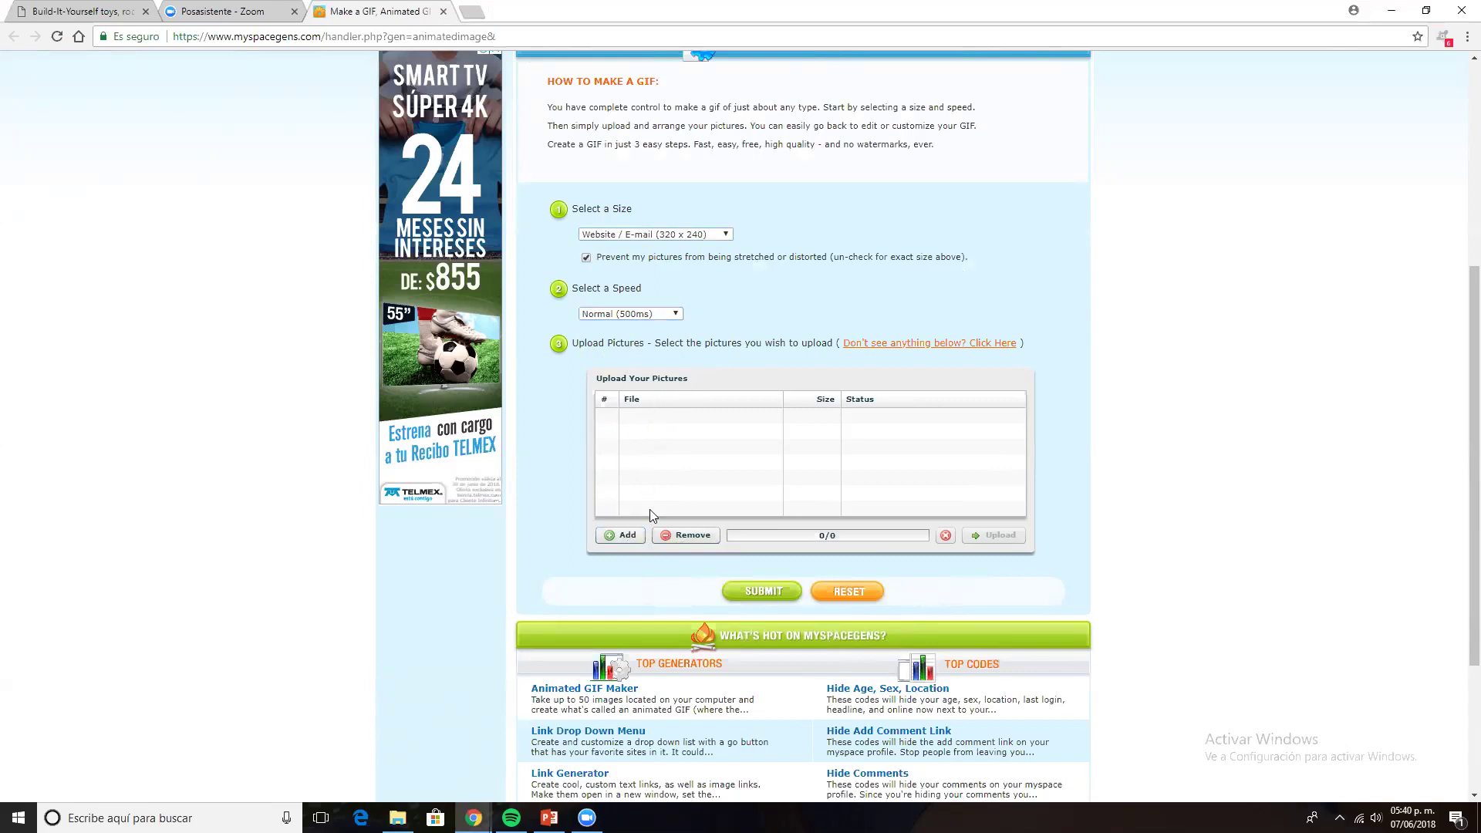
- Add the avatar picture from the emoji folder in Imágenes and upload it as the first frame
click(628, 536)
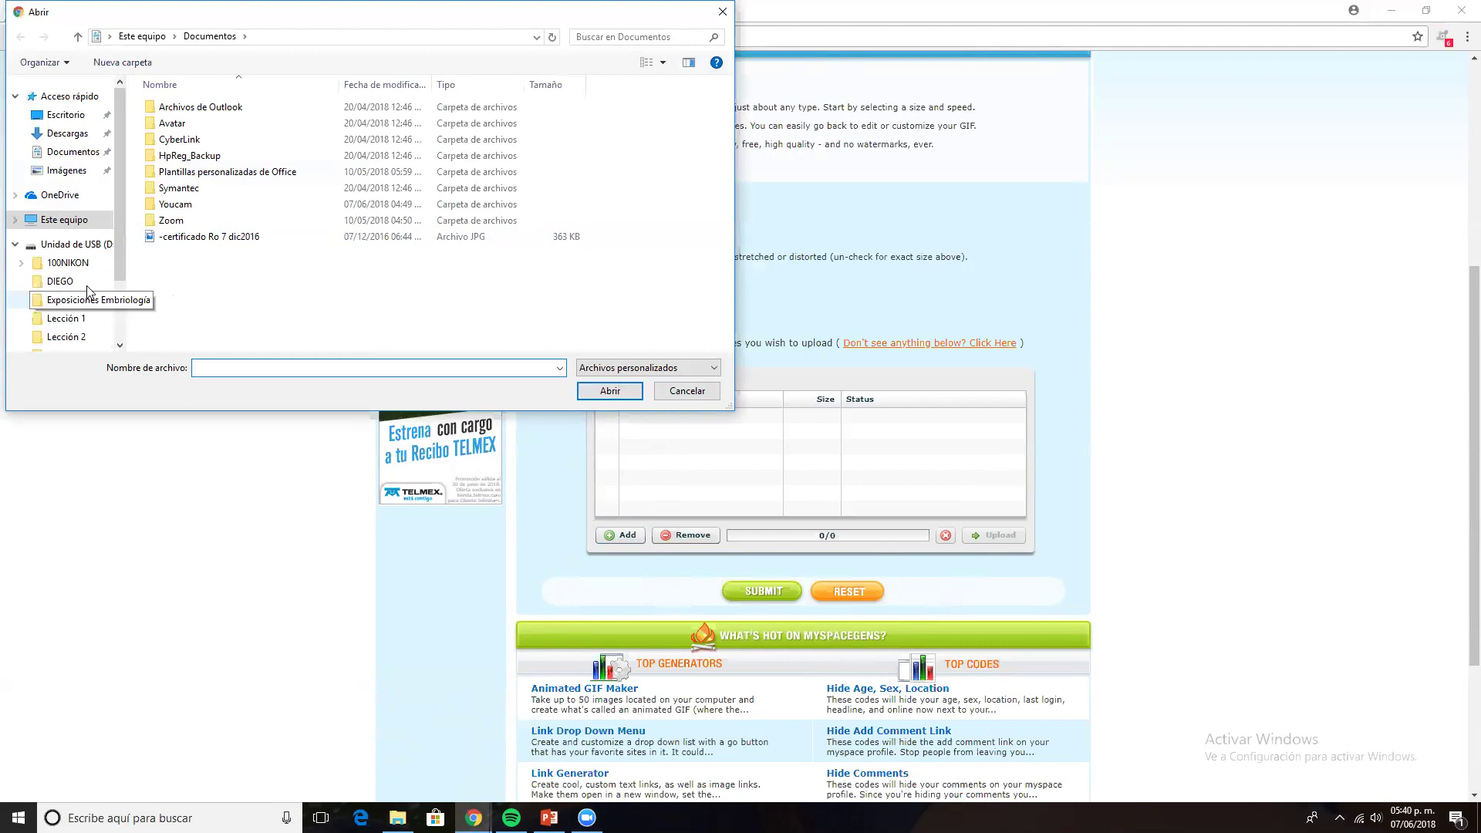
click(88, 173)
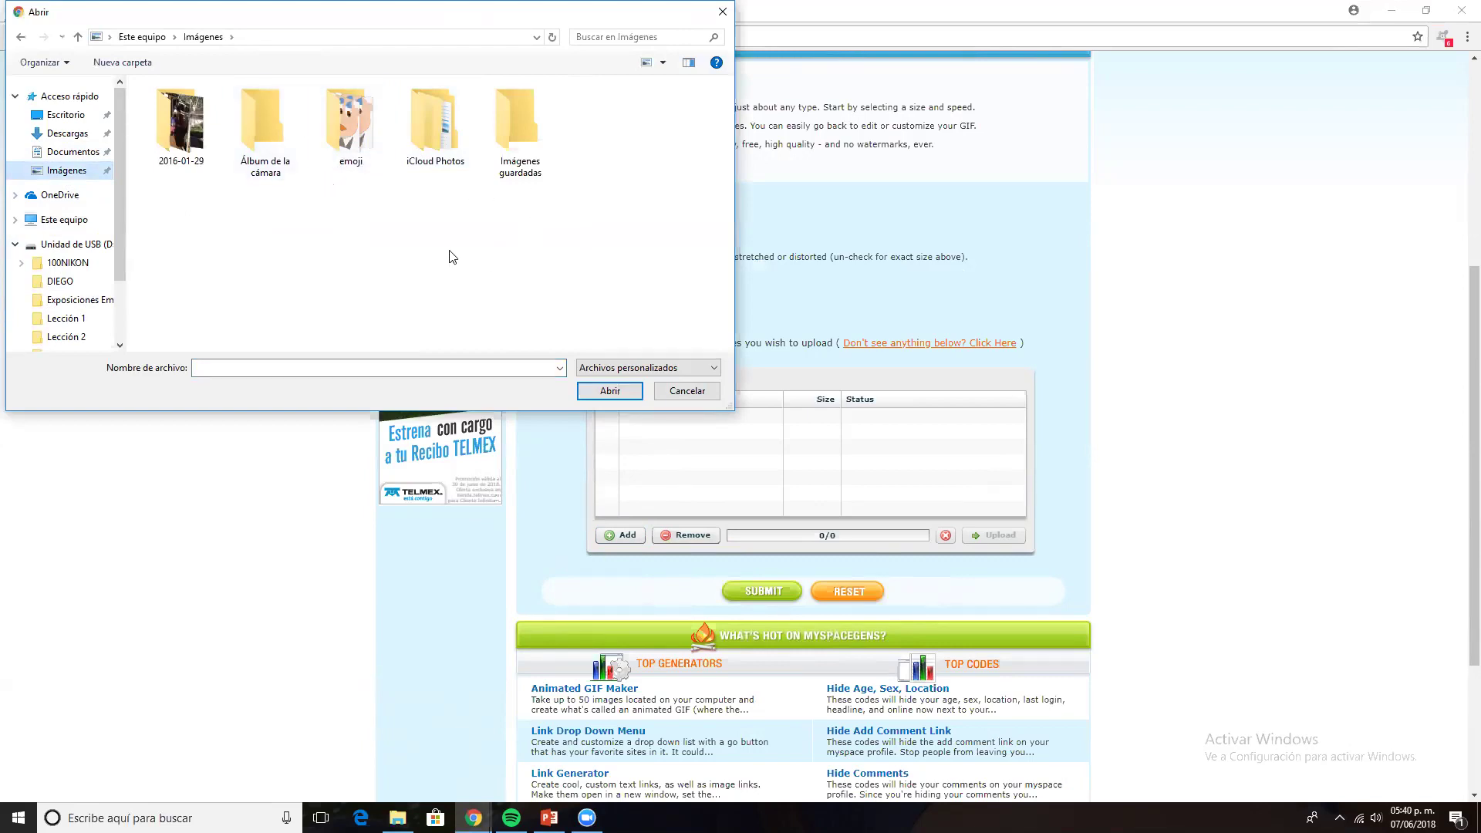
click(361, 100)
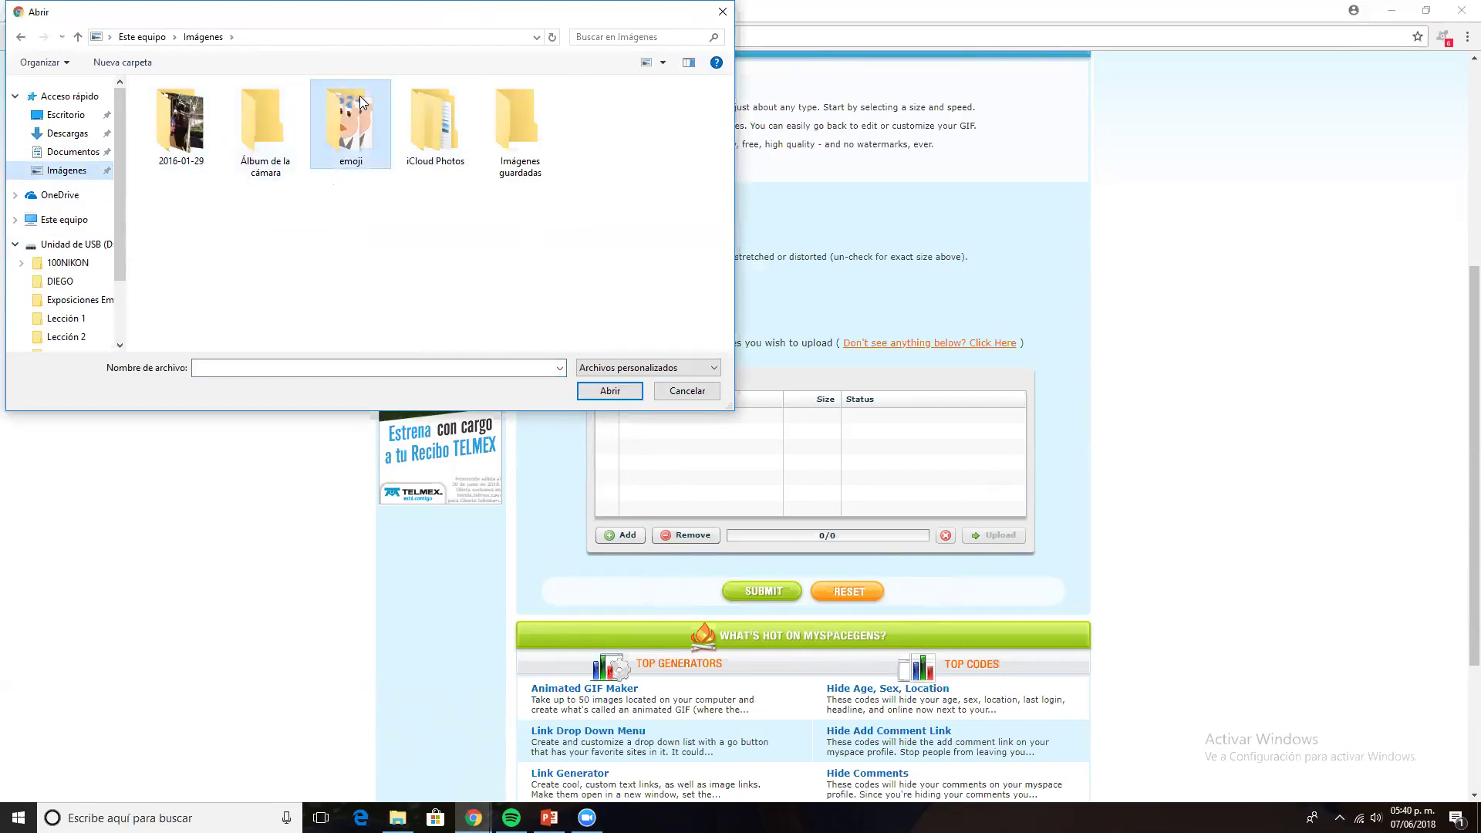
double_click(346, 140)
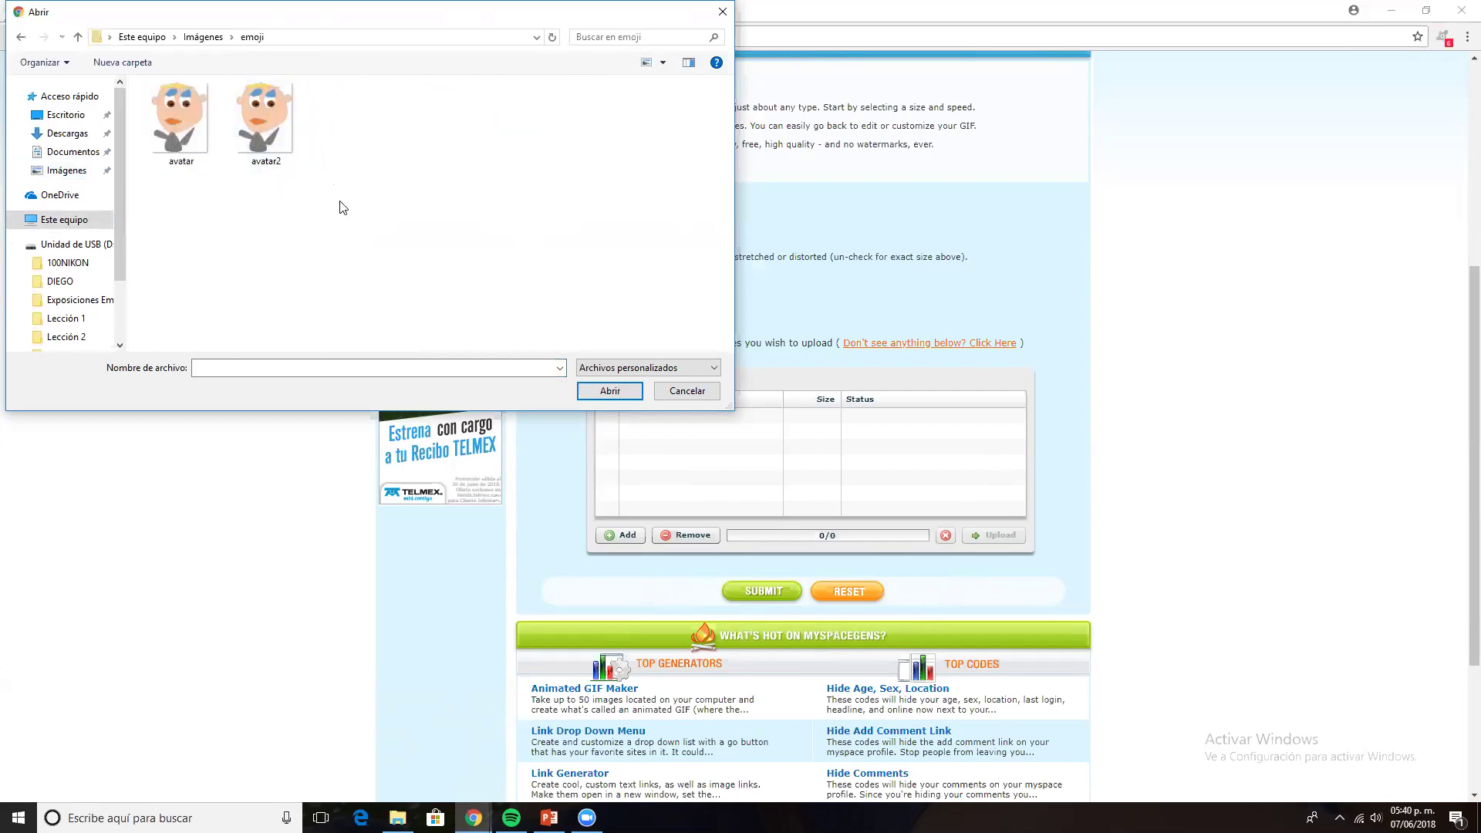
click(186, 149)
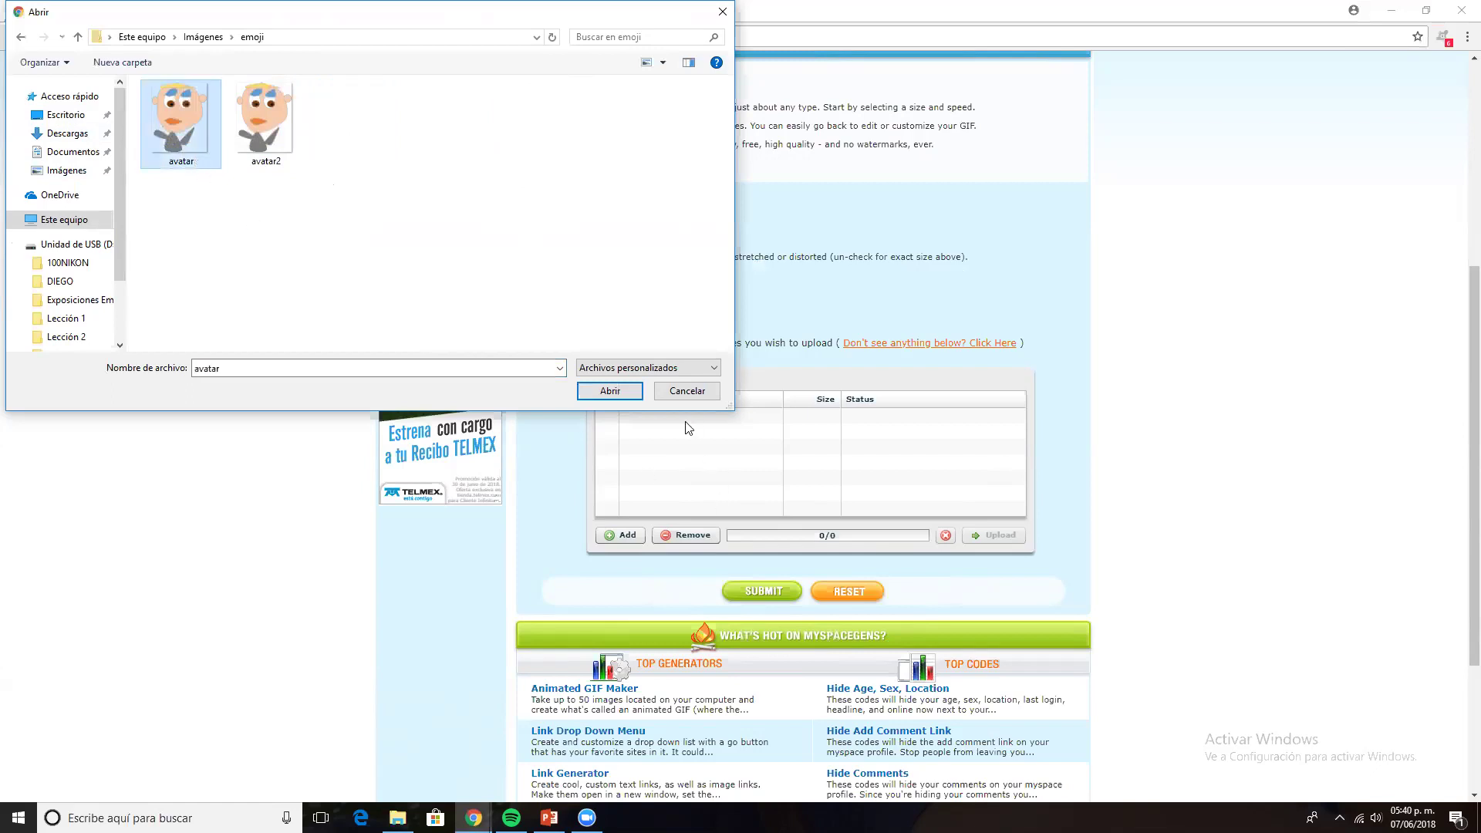
click(605, 393)
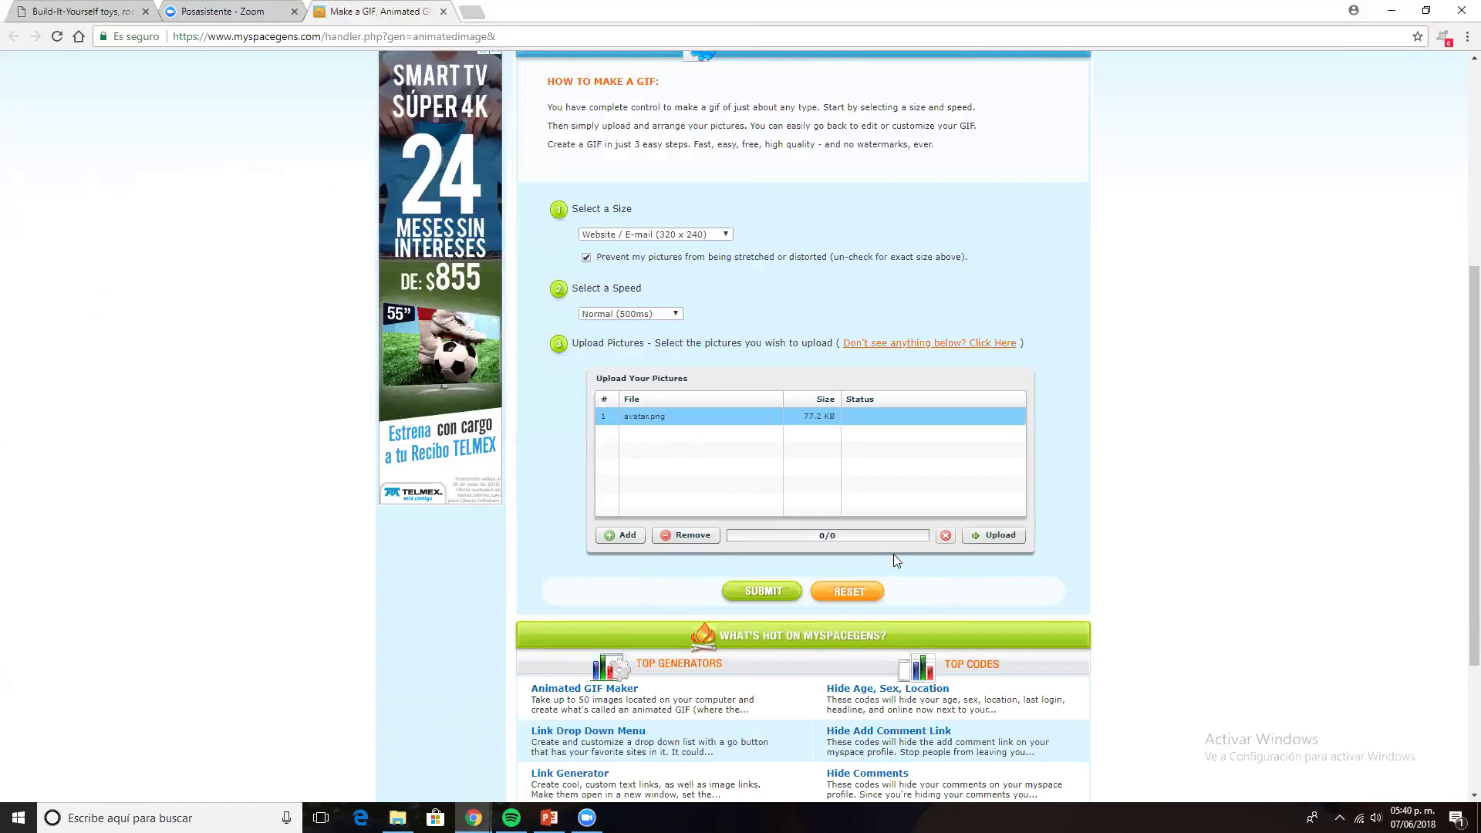
click(994, 535)
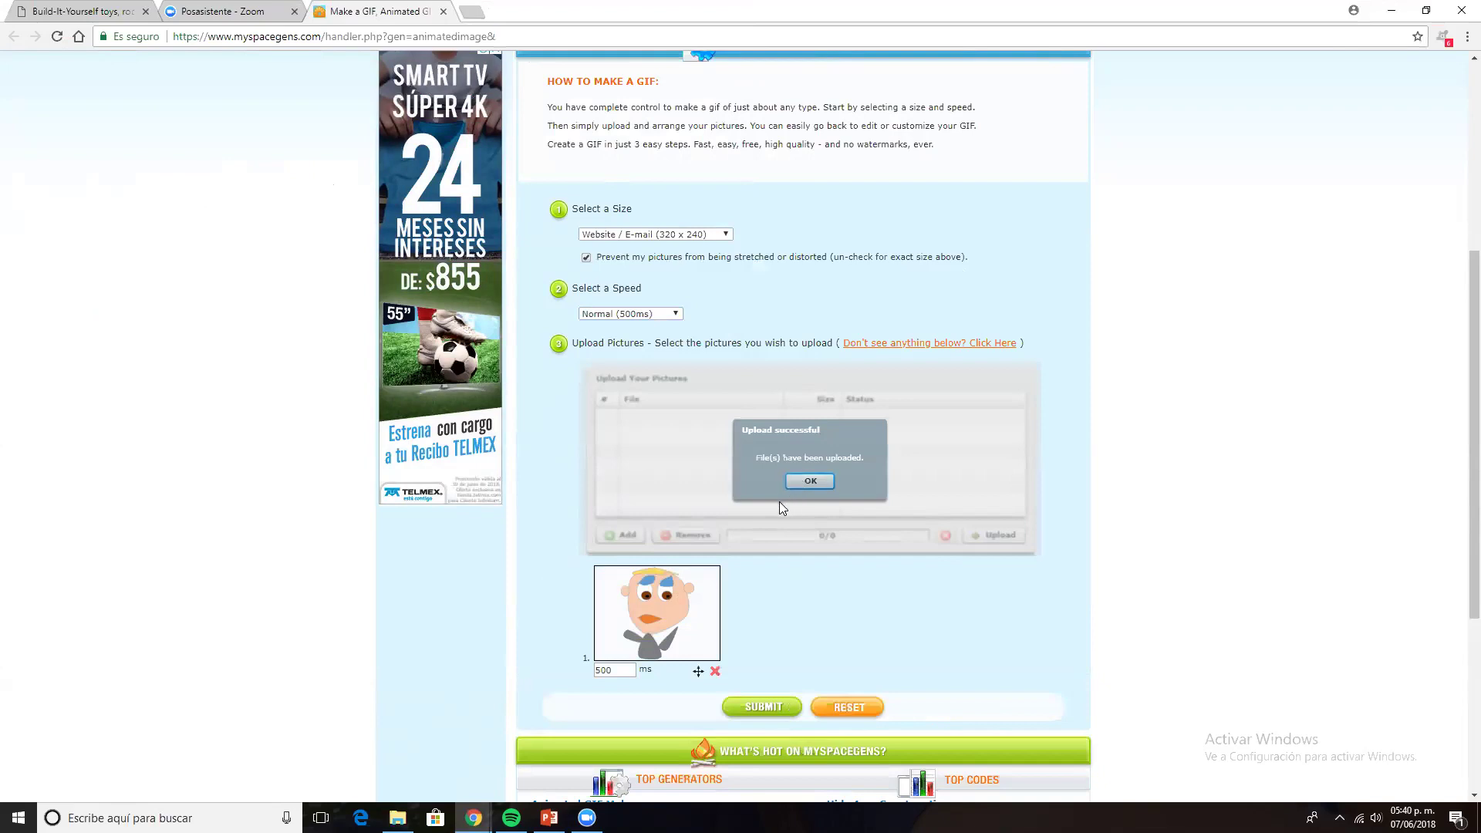
click(812, 481)
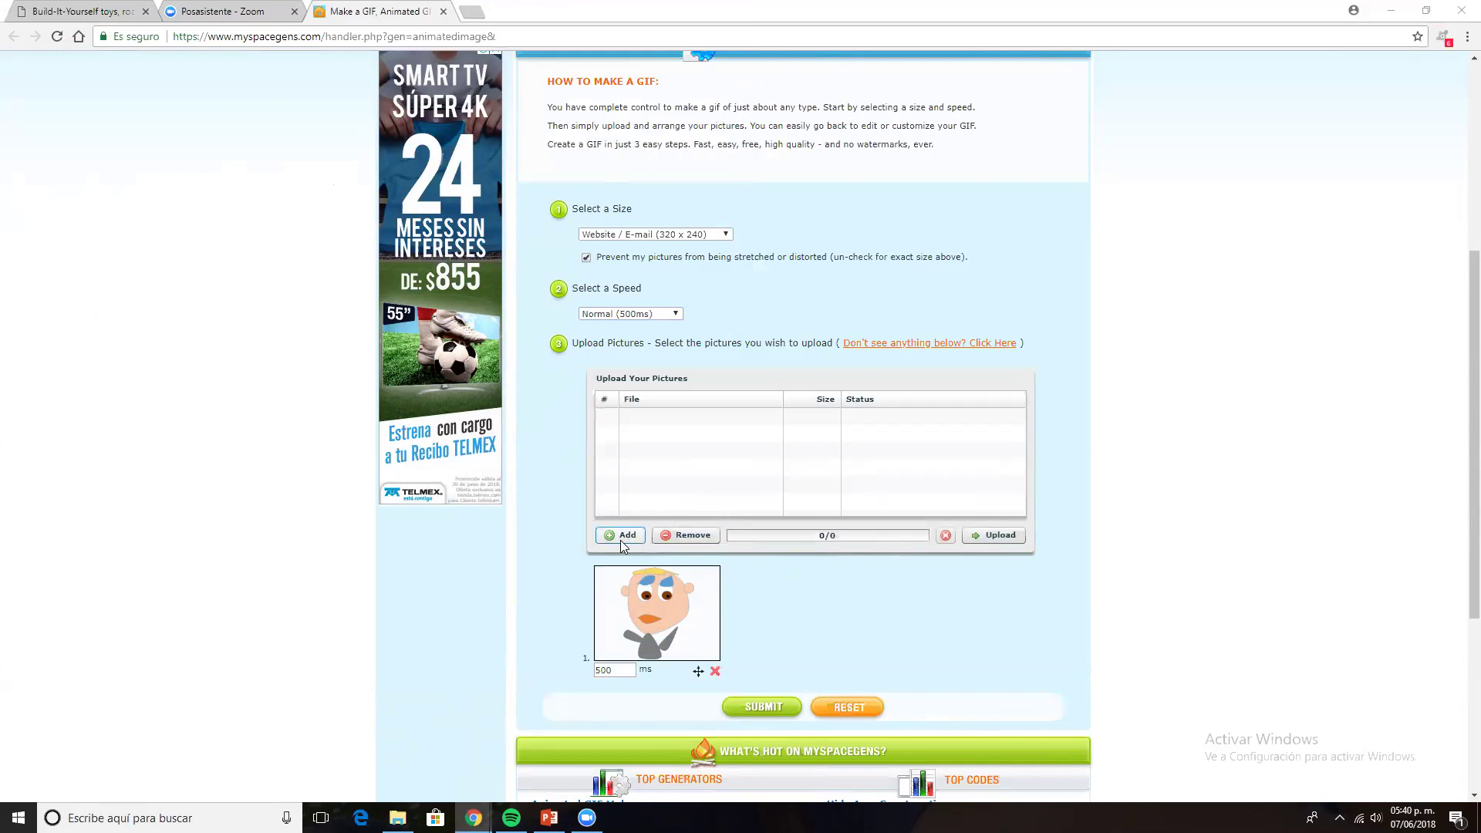
- Add the avatar2 picture from the emoji folder and upload it as the second frame
click(621, 540)
click(271, 152)
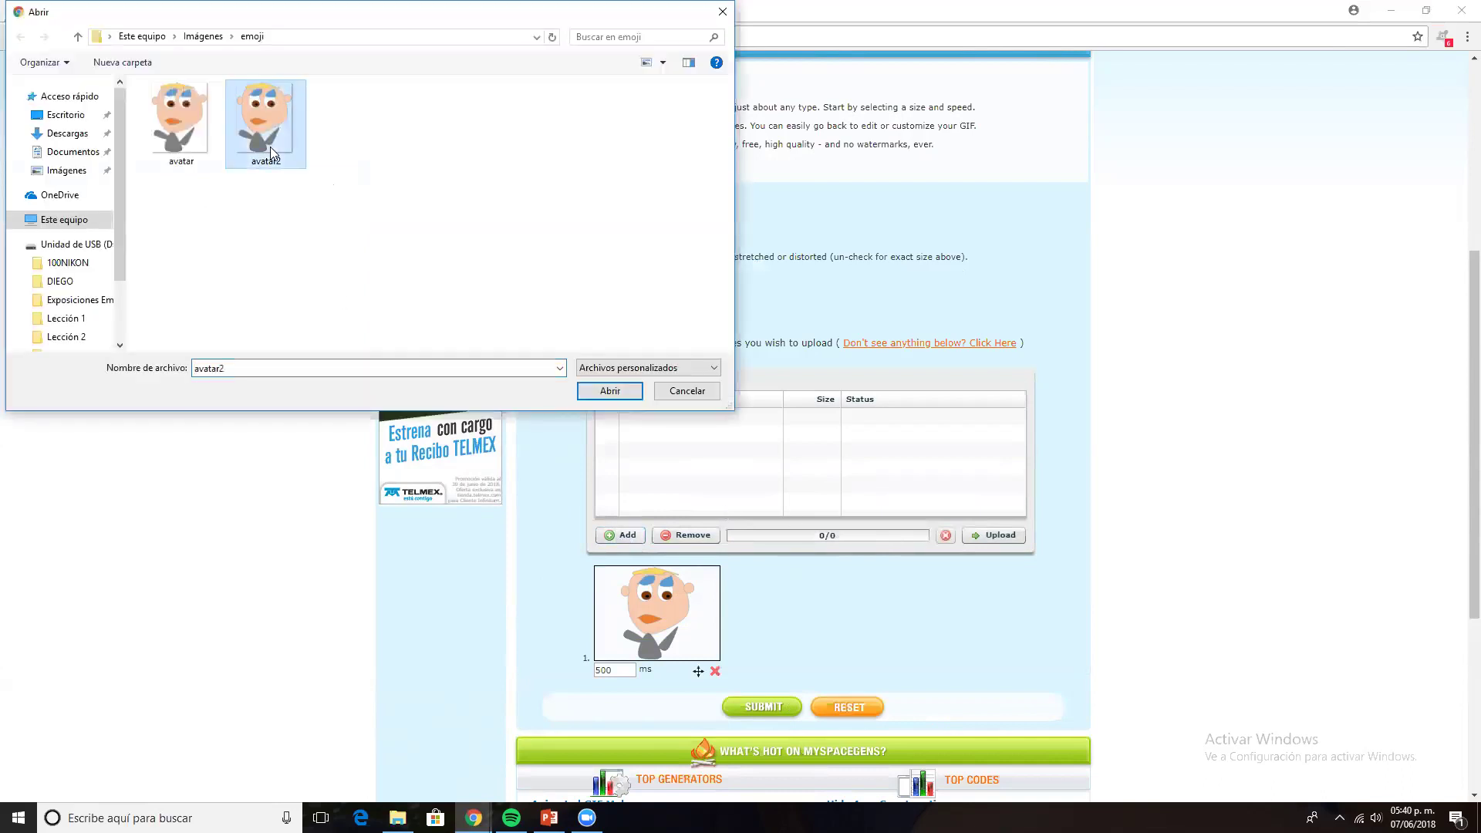
click(613, 393)
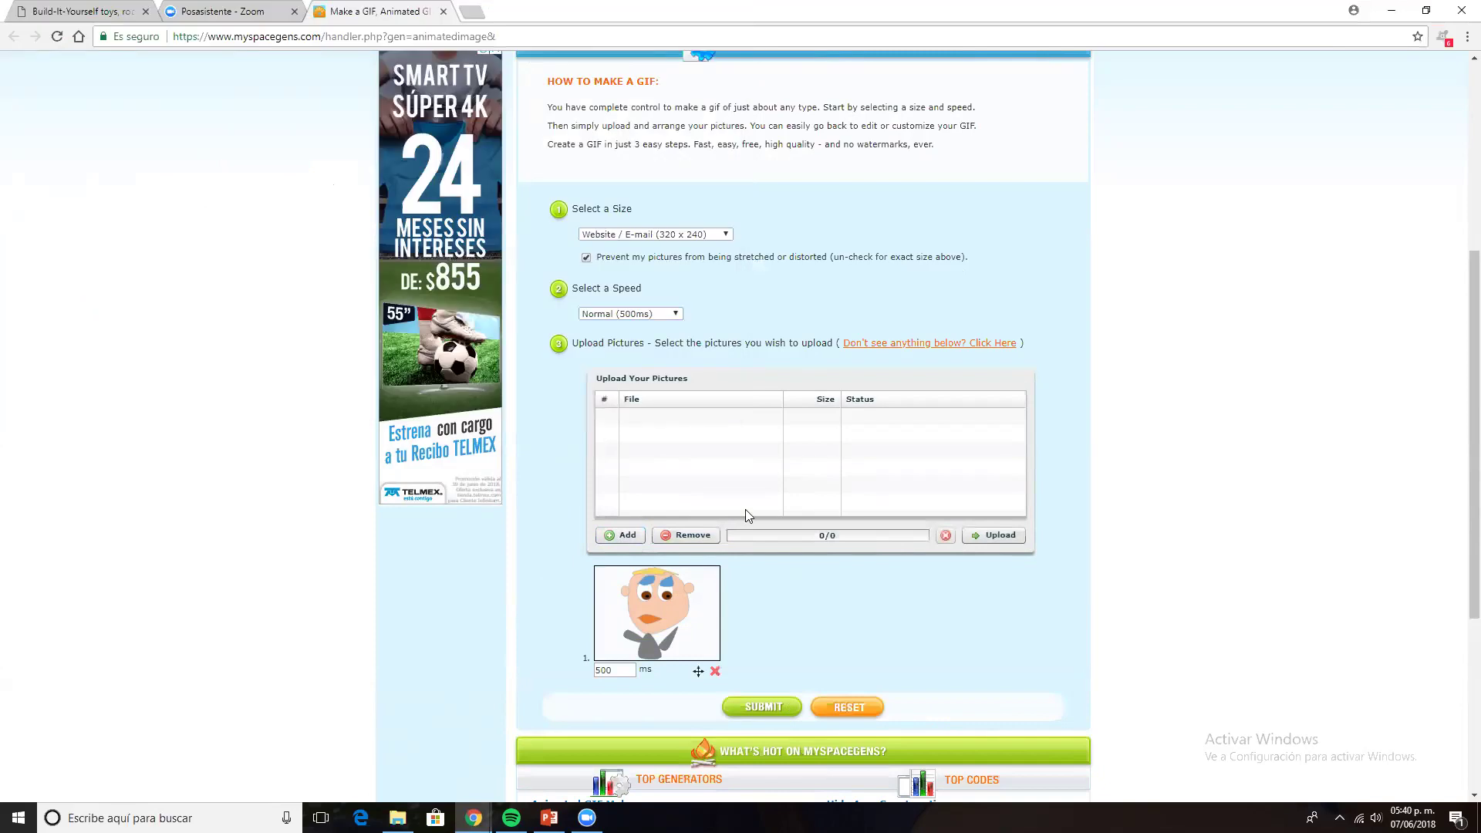
click(985, 537)
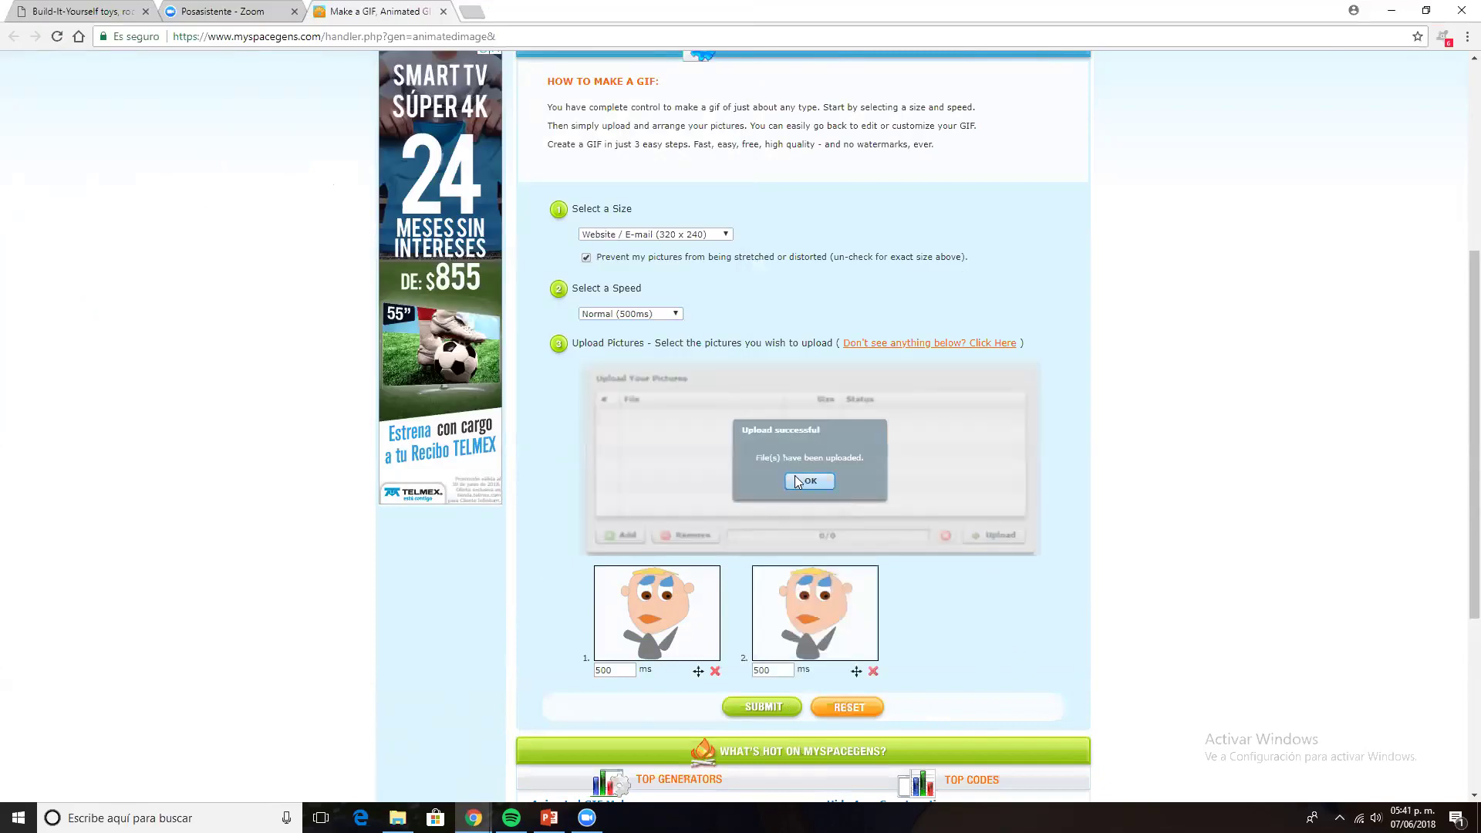
click(807, 482)
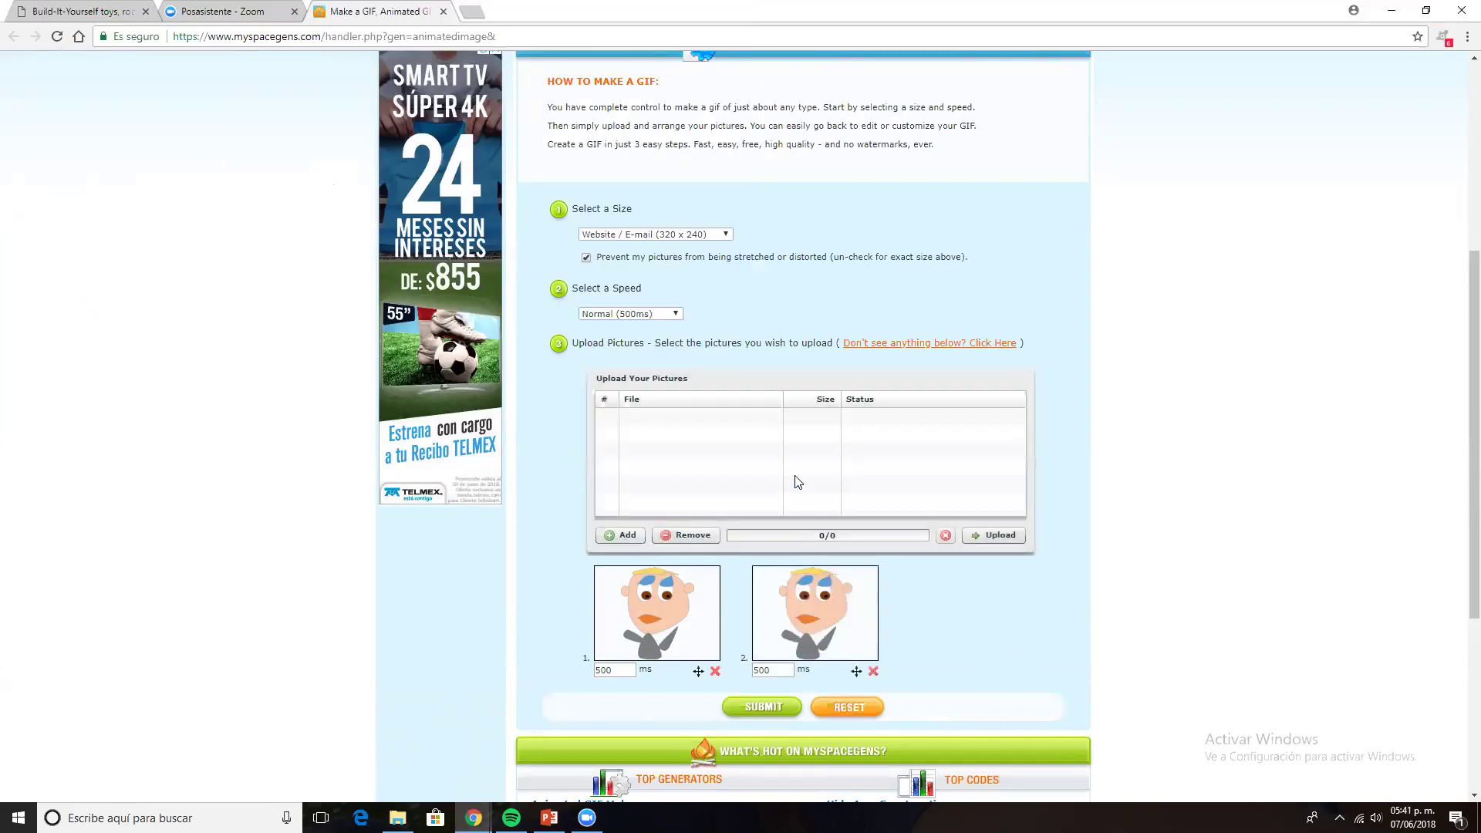
- Submit the two avatar frames to generate the animated GIF, and reopen the result for editing
click(775, 714)
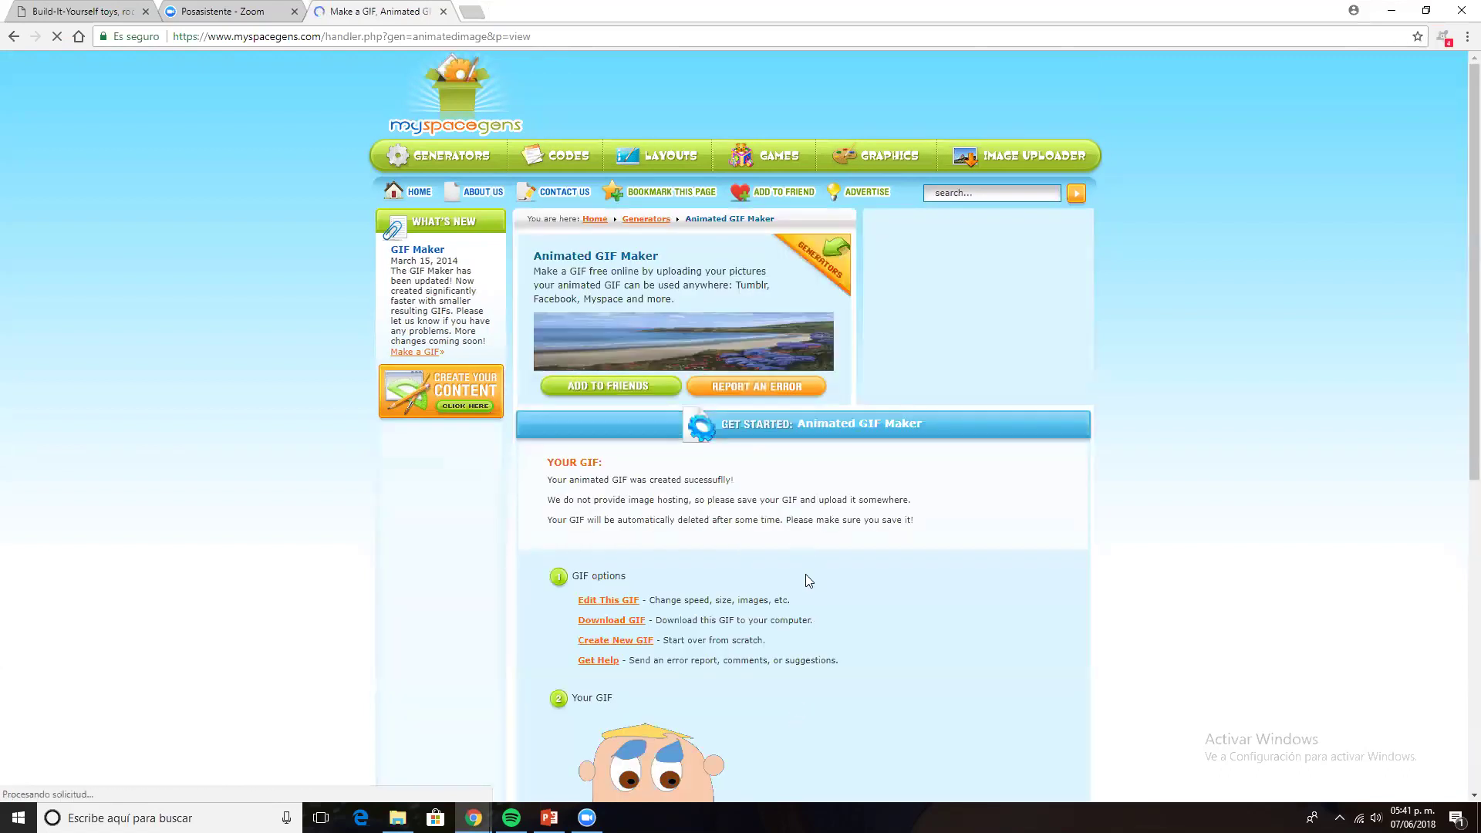
scroll(774, 619, down, 3)
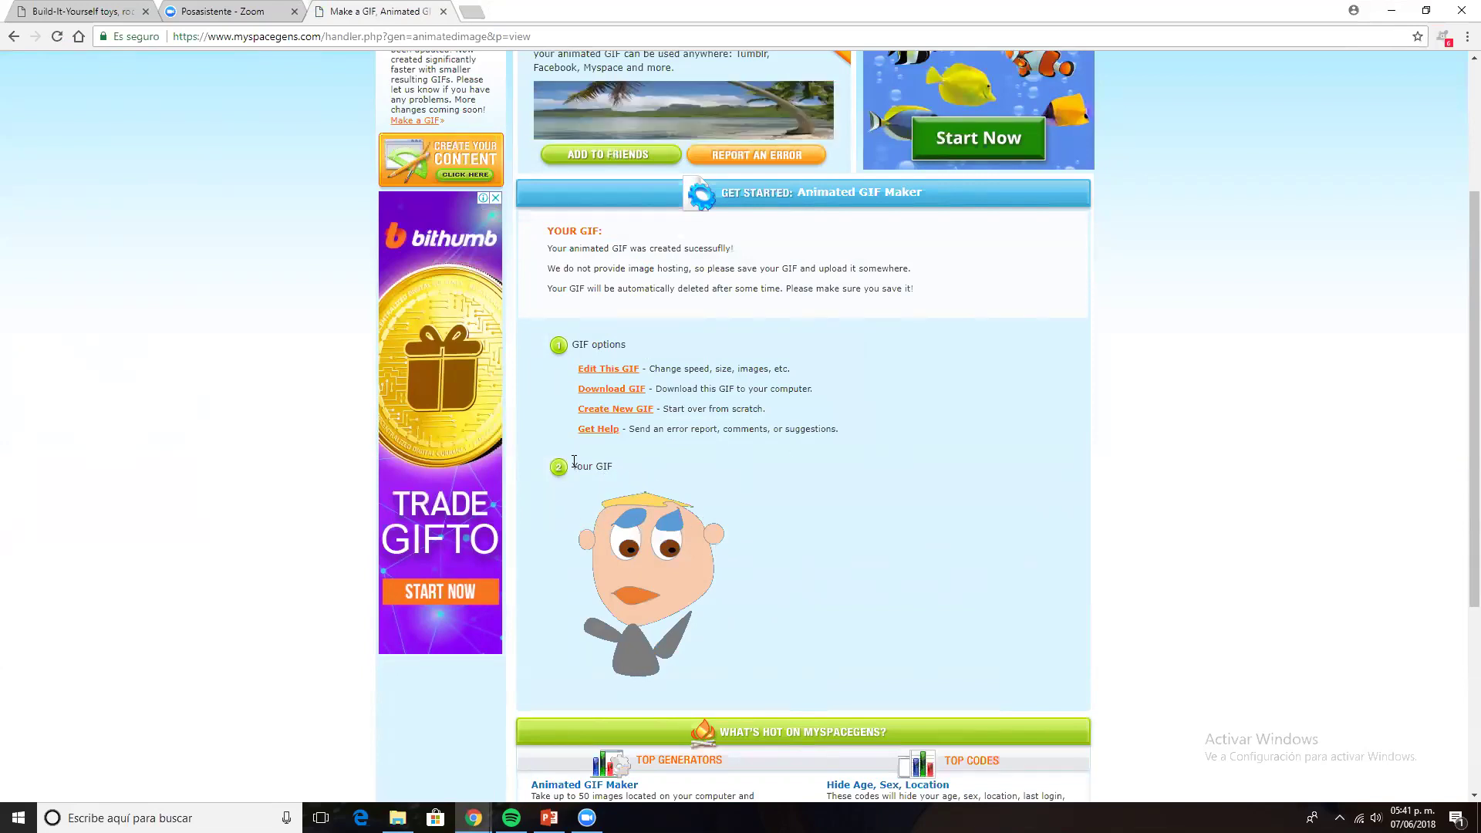
click(593, 368)
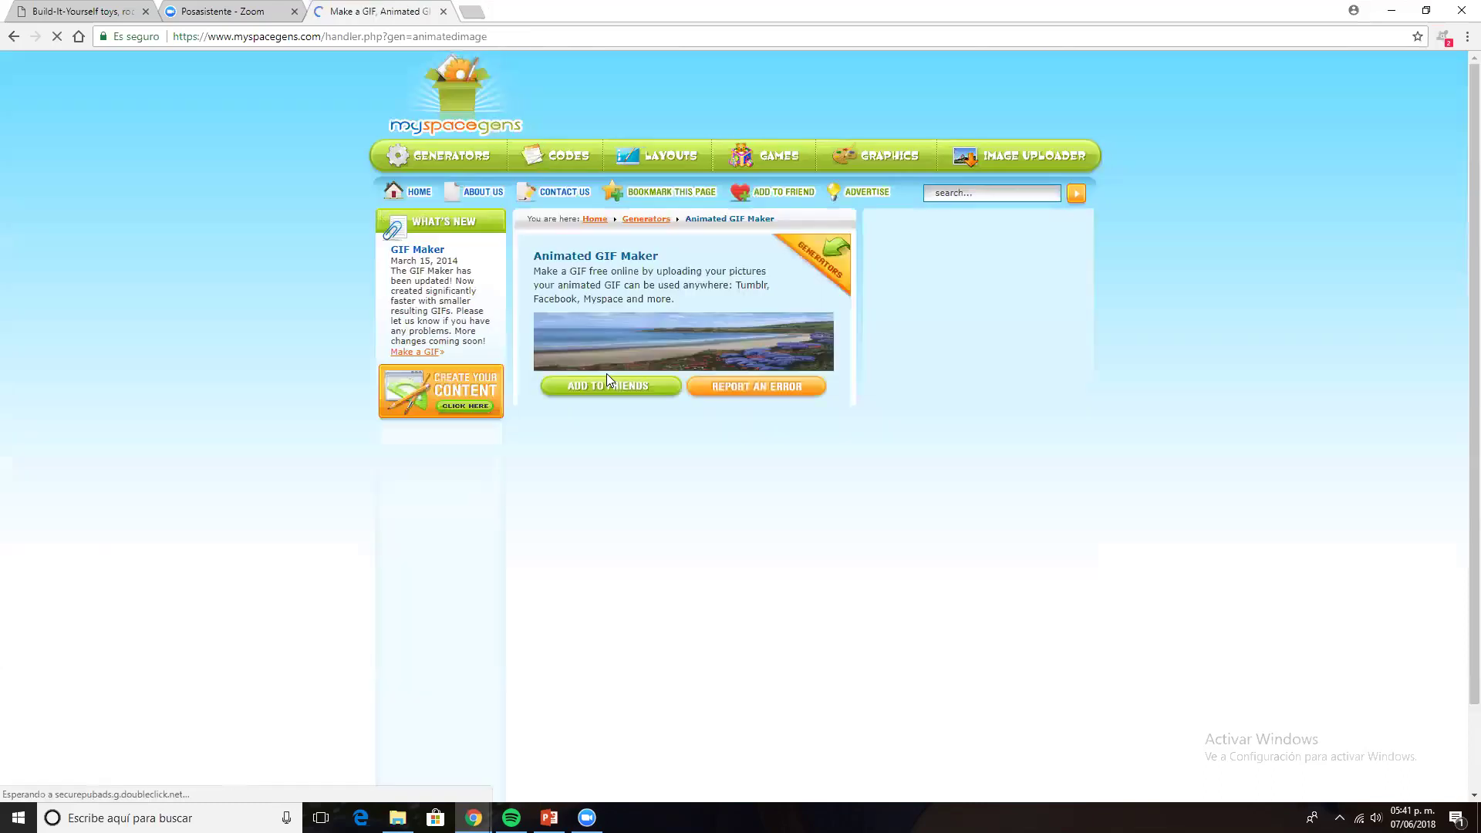
scroll(776, 520, down, 2)
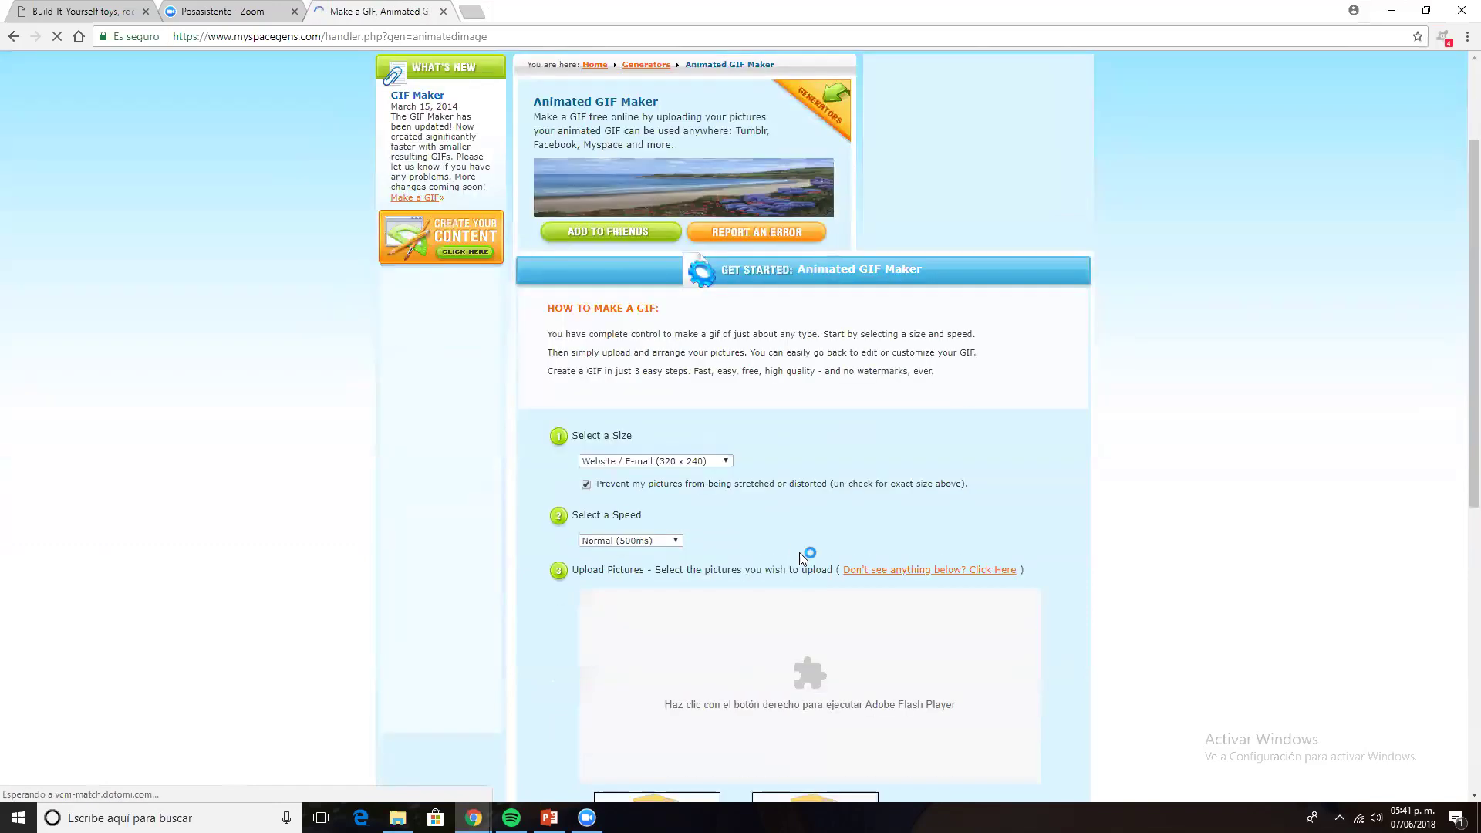
scroll(806, 567, down, 2)
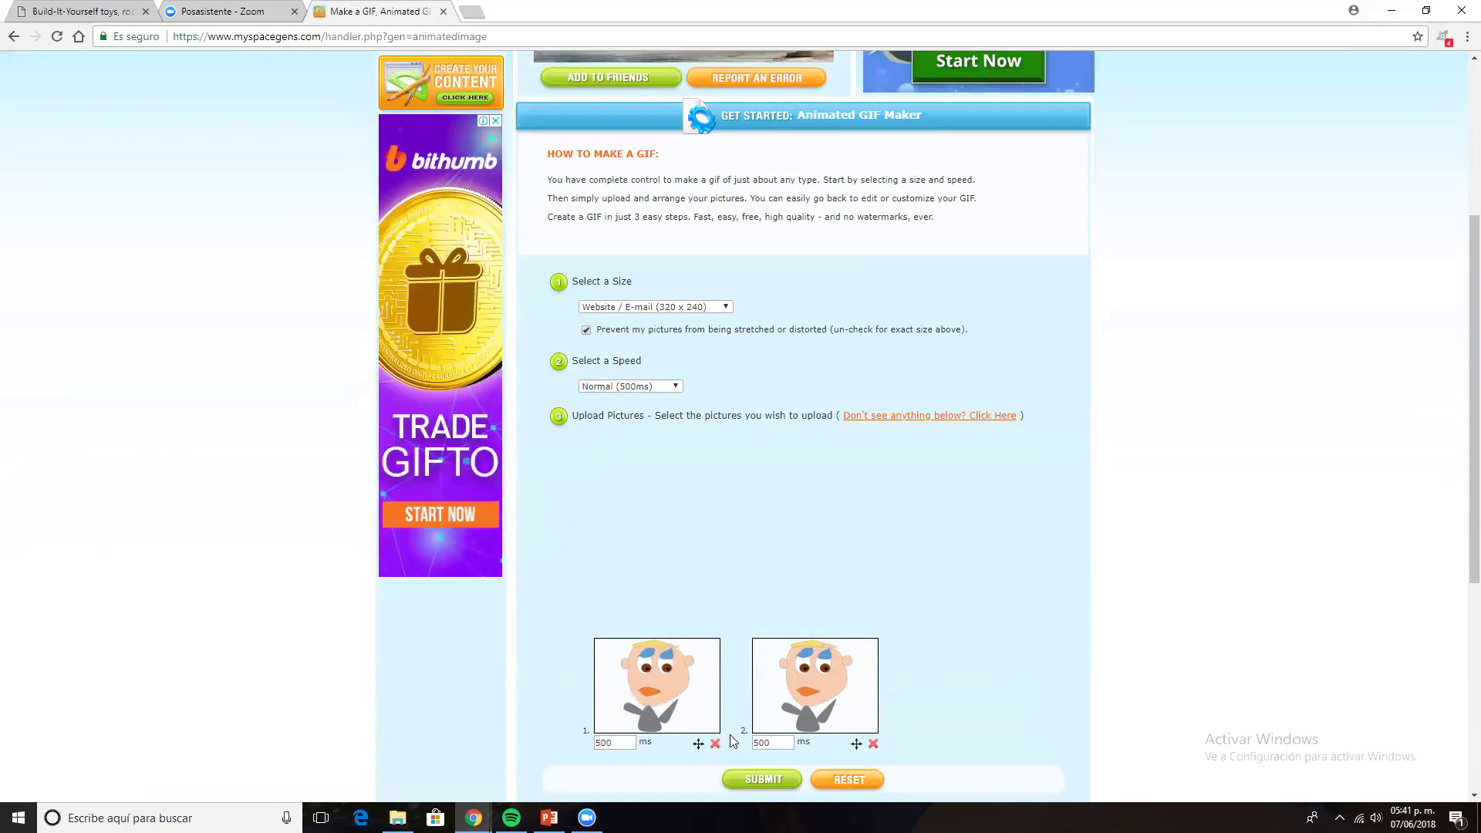
- Delete the second avatar frame from the GIF and open the picture chooser at the emoji folder
click(873, 743)
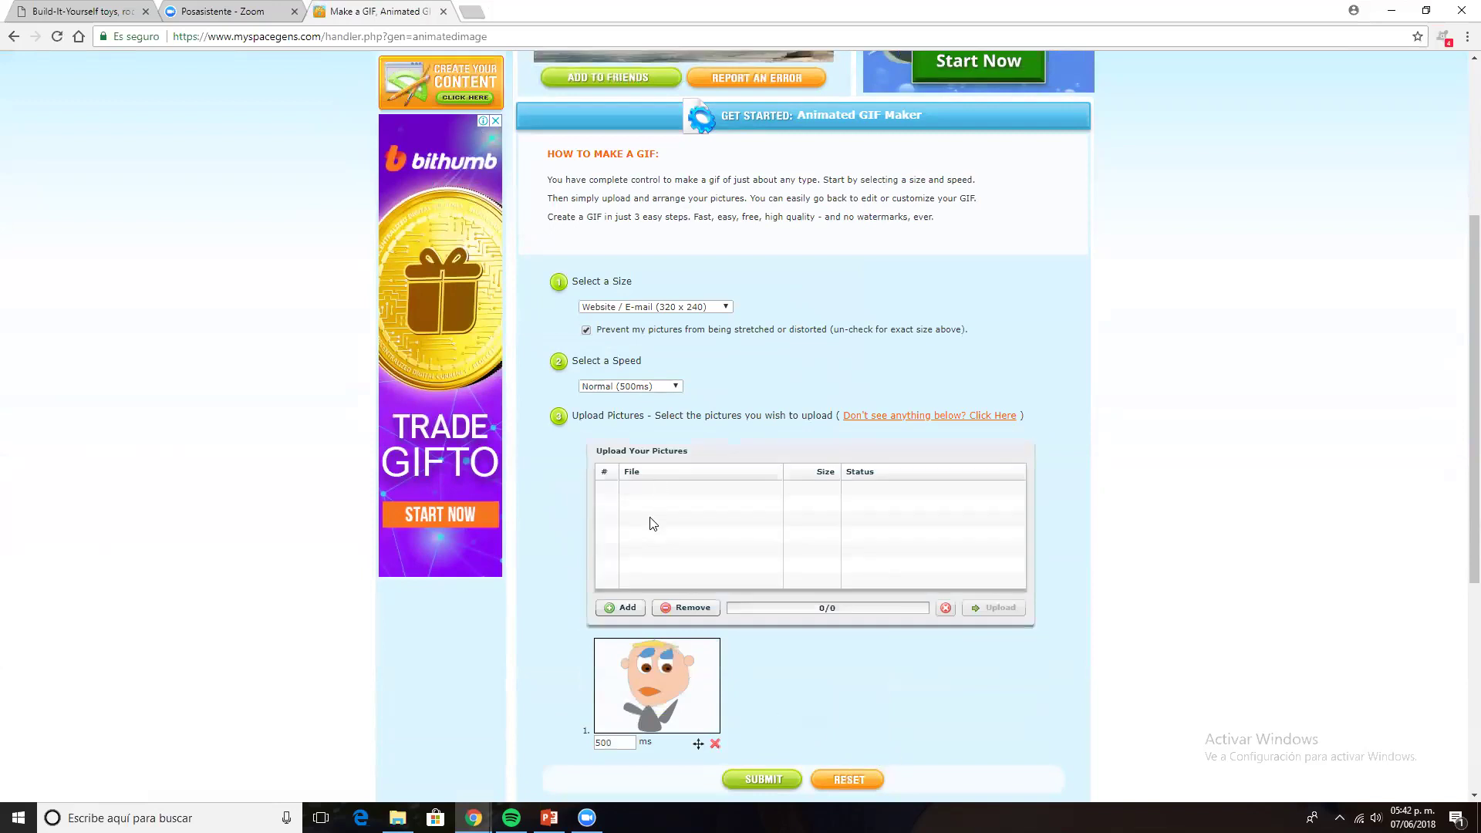
click(619, 614)
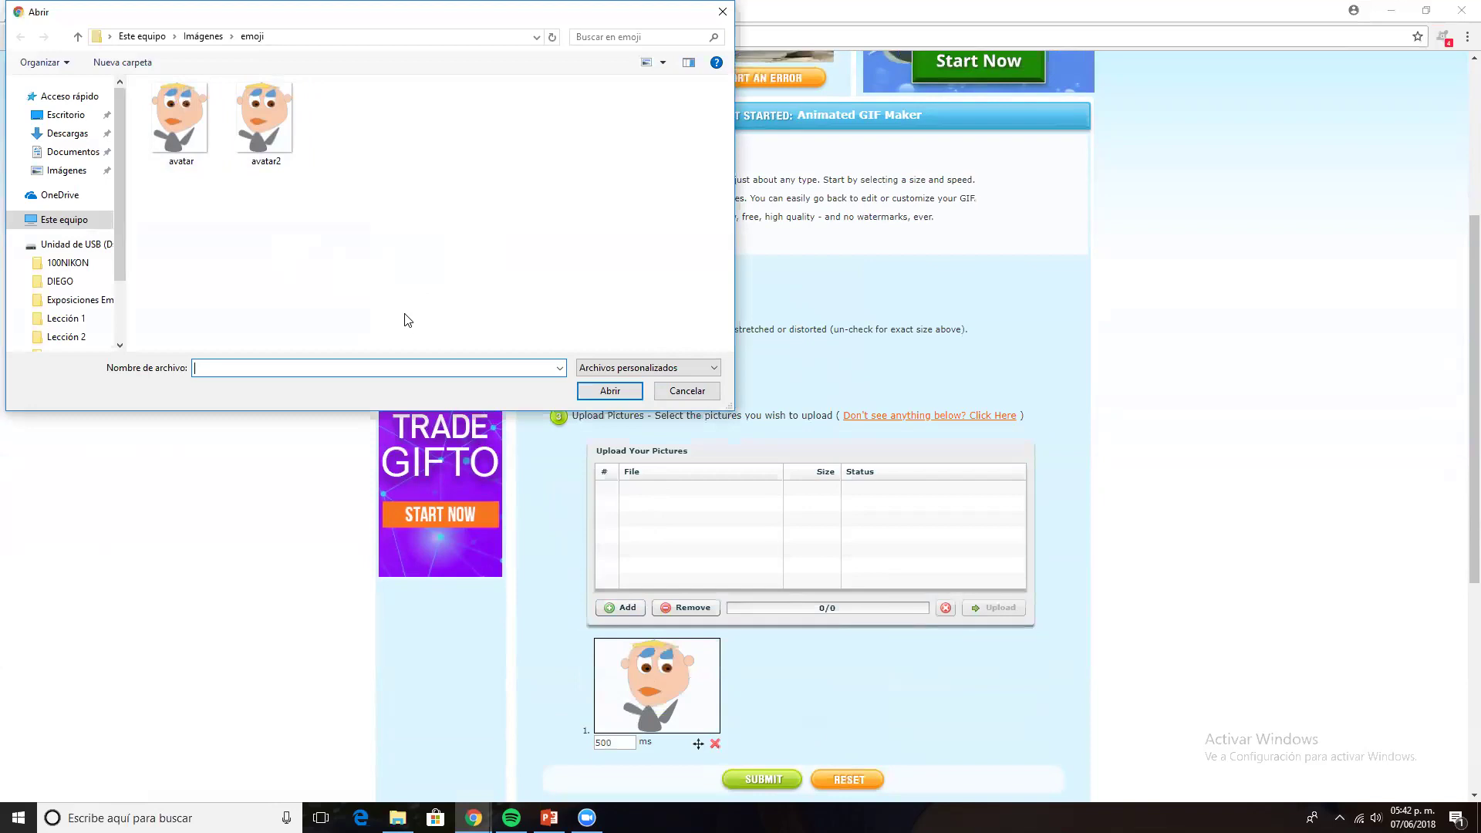
- Switch to PowerPoint and save all the avatar shapes on slide 5 together as the PNG picture Imagen1 in the emoji folder
click(549, 817)
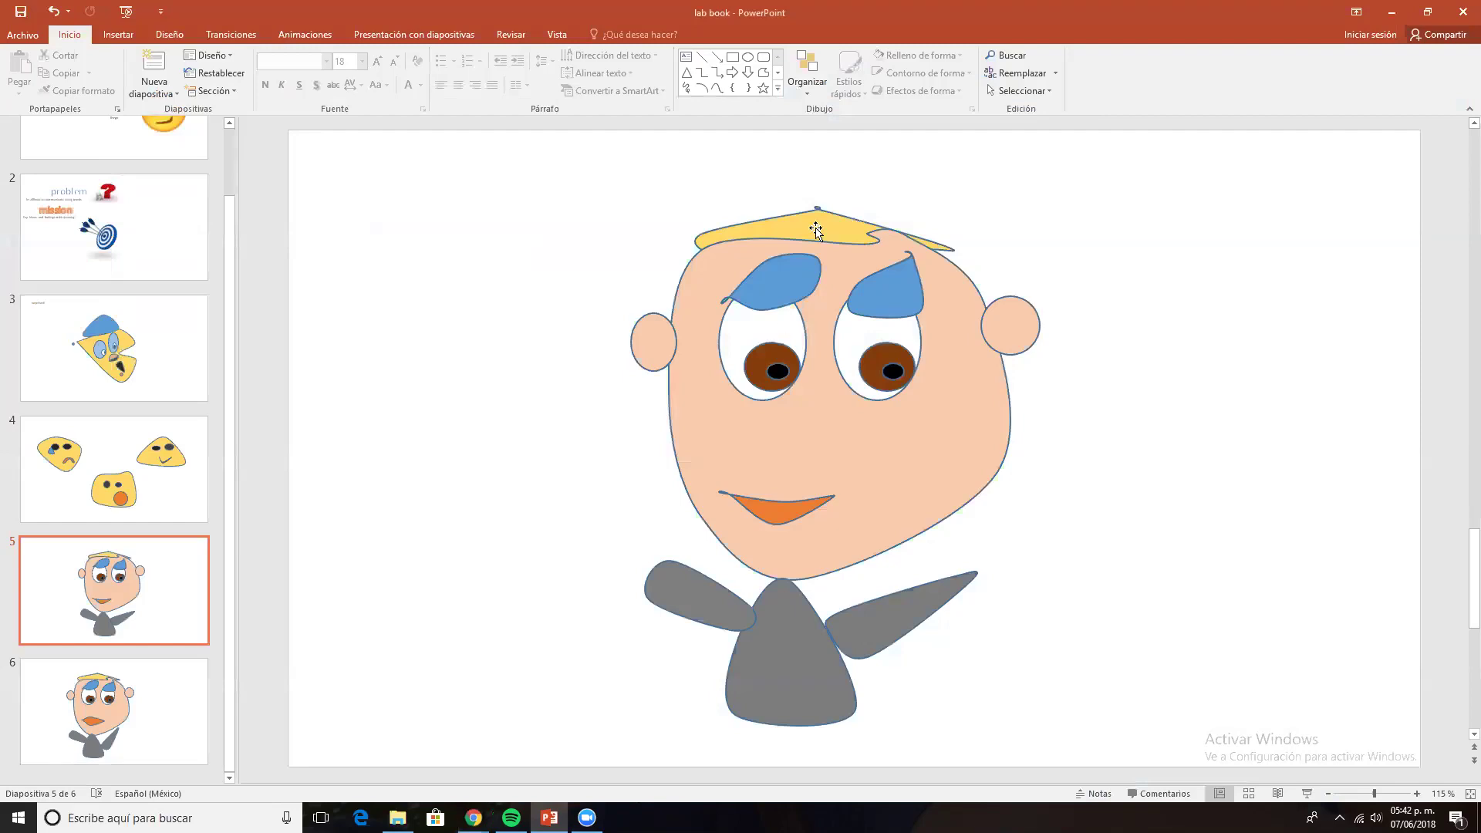
drag(639, 189, 556, 463)
drag(436, 230, 408, 284)
mouse_move(446, 175)
mouse_down()
mouse_move(554, 378)
mouse_move(950, 665)
mouse_move(1008, 684)
mouse_move(1103, 790)
mouse_move(1091, 780)
mouse_up()
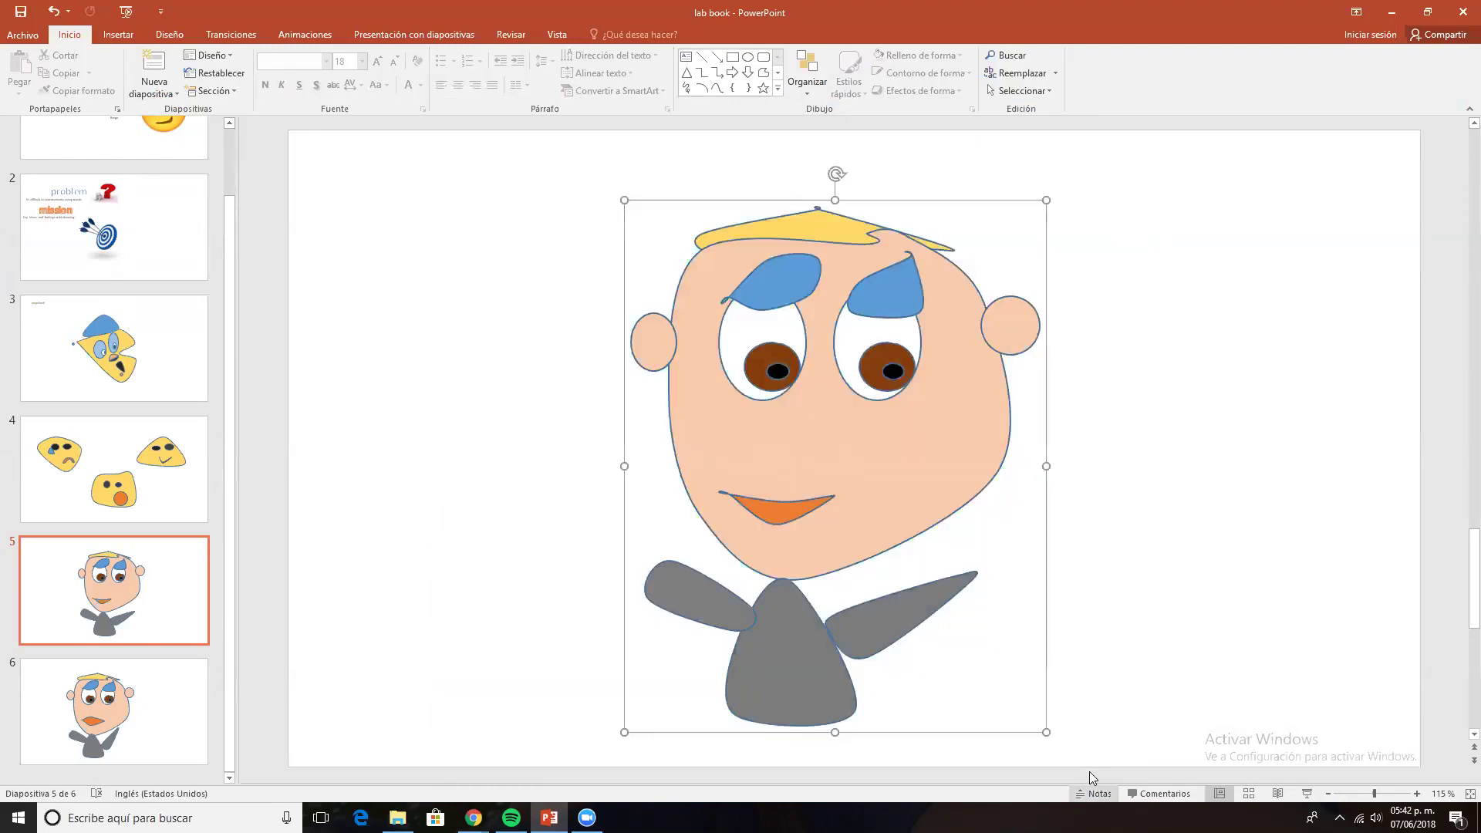
right_click(756, 513)
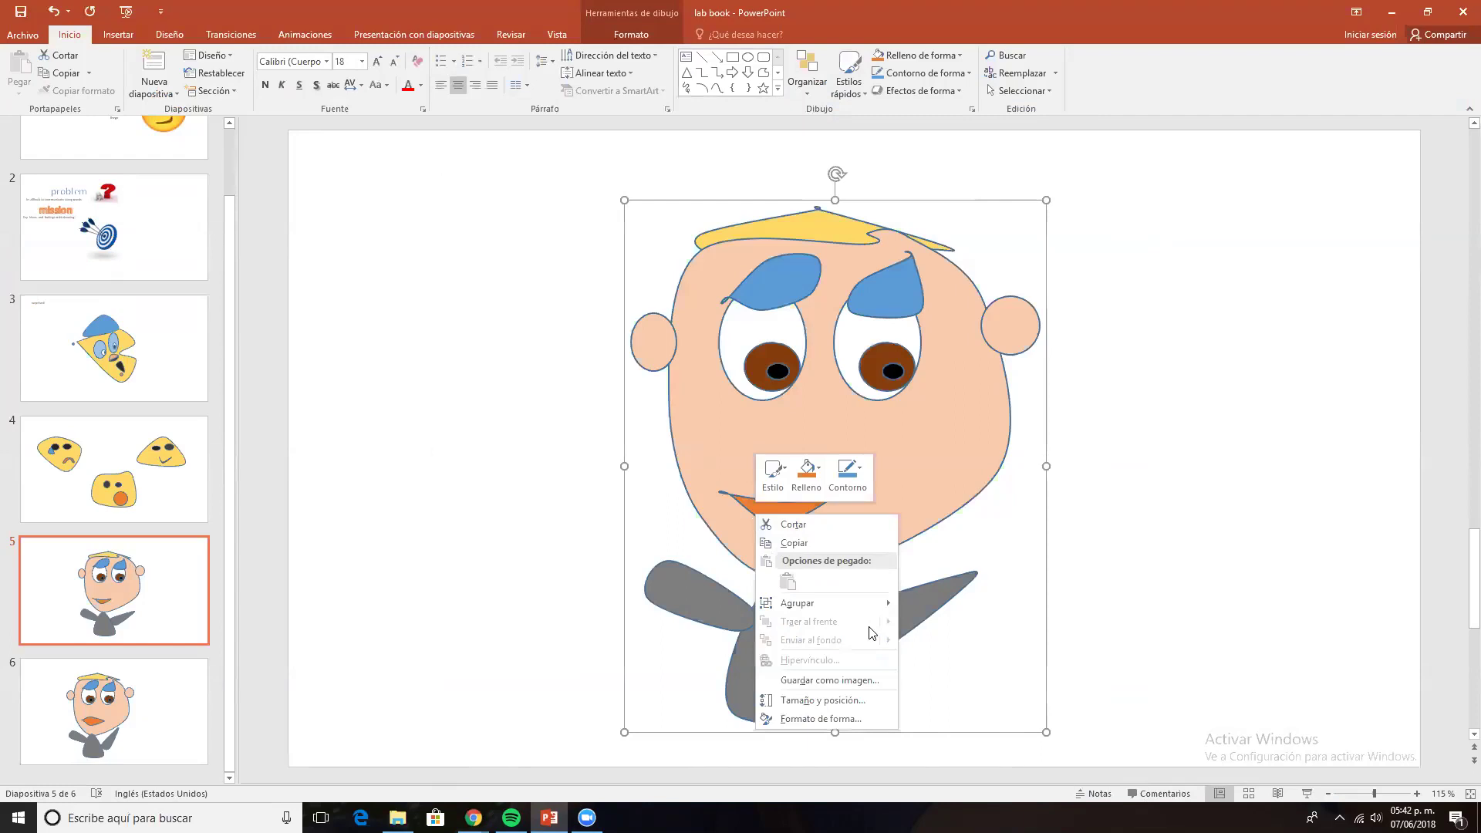
click(878, 680)
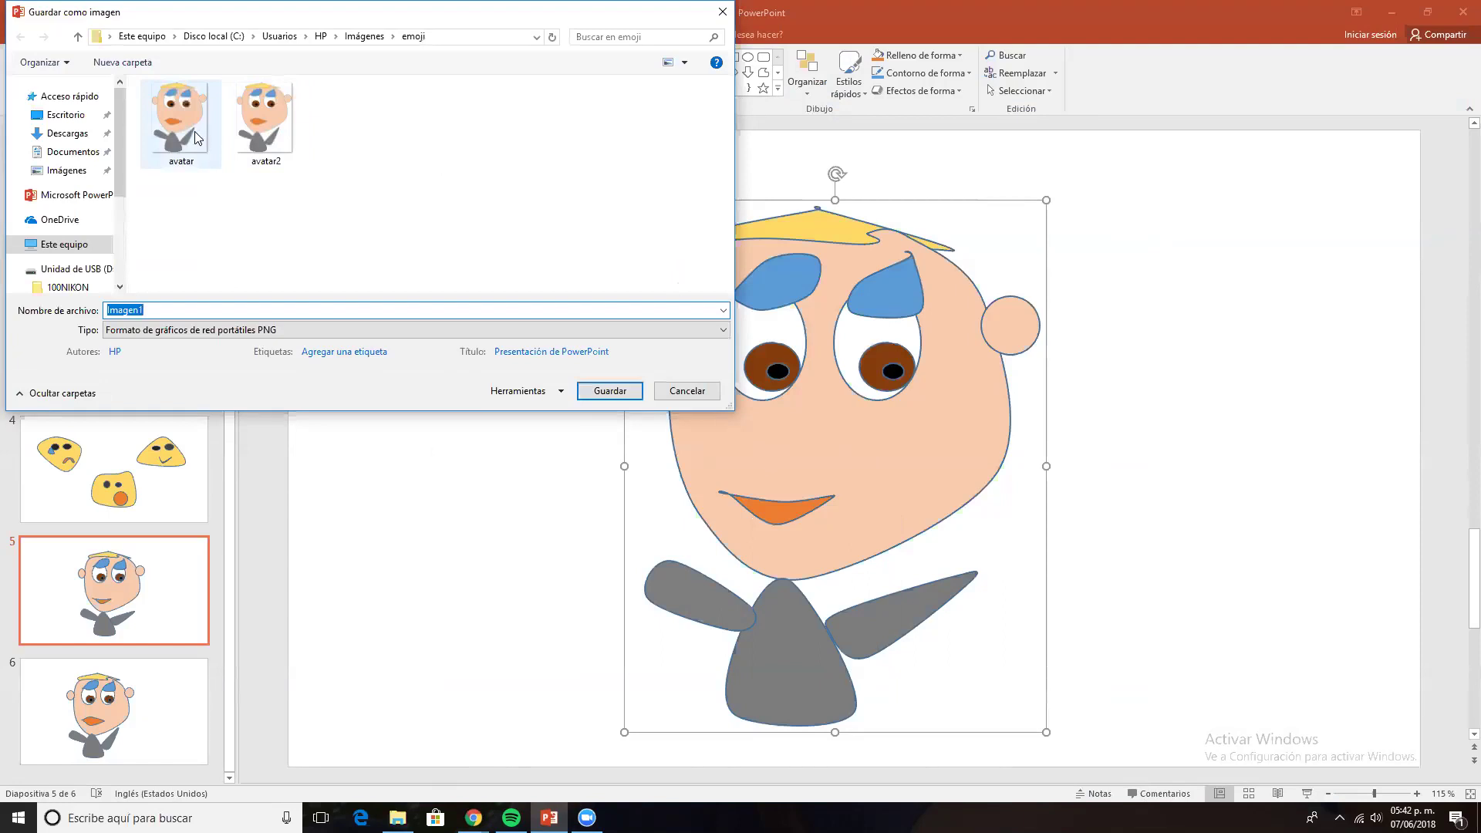
click(345, 145)
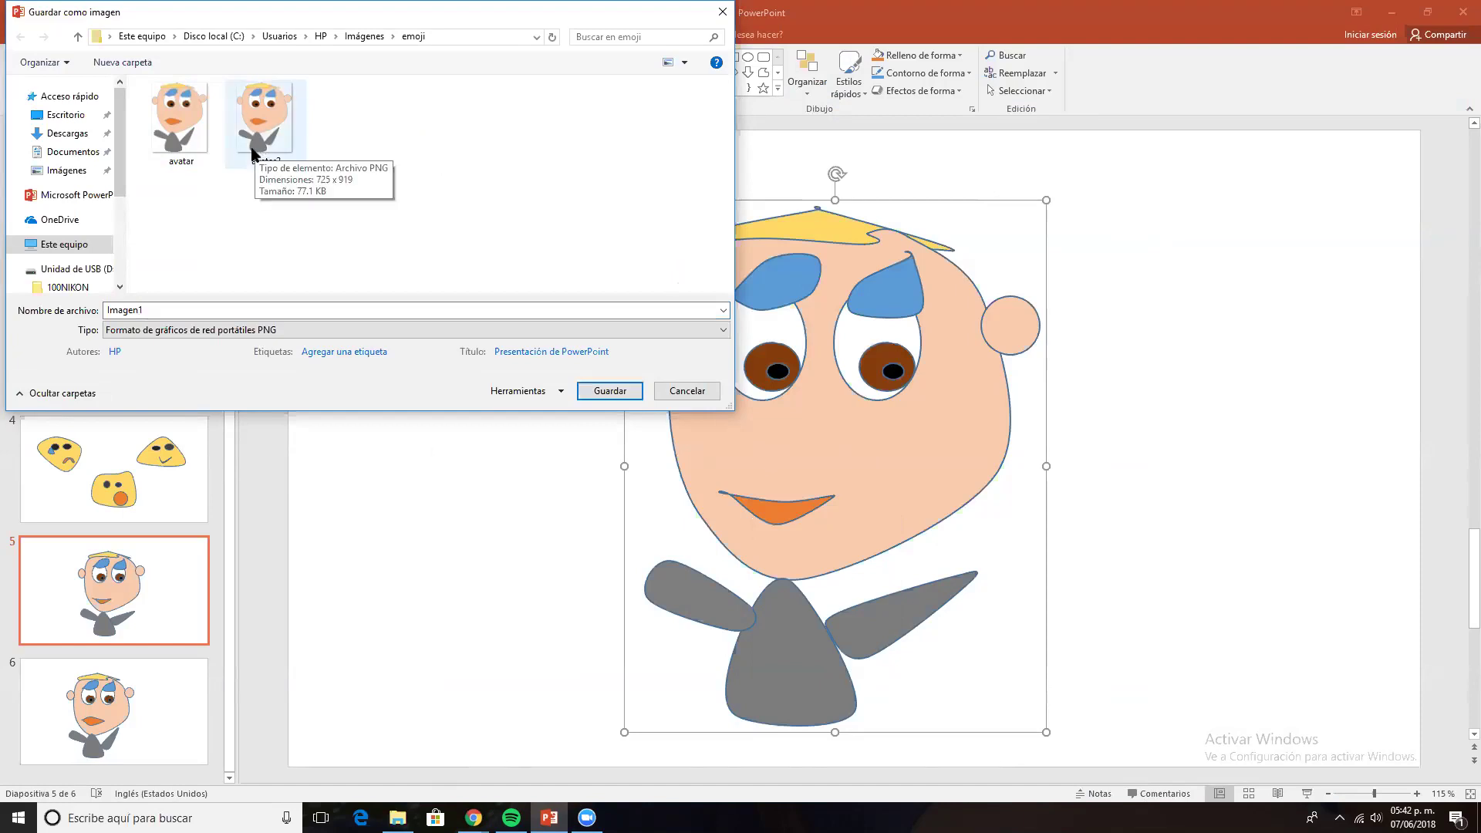
click(594, 394)
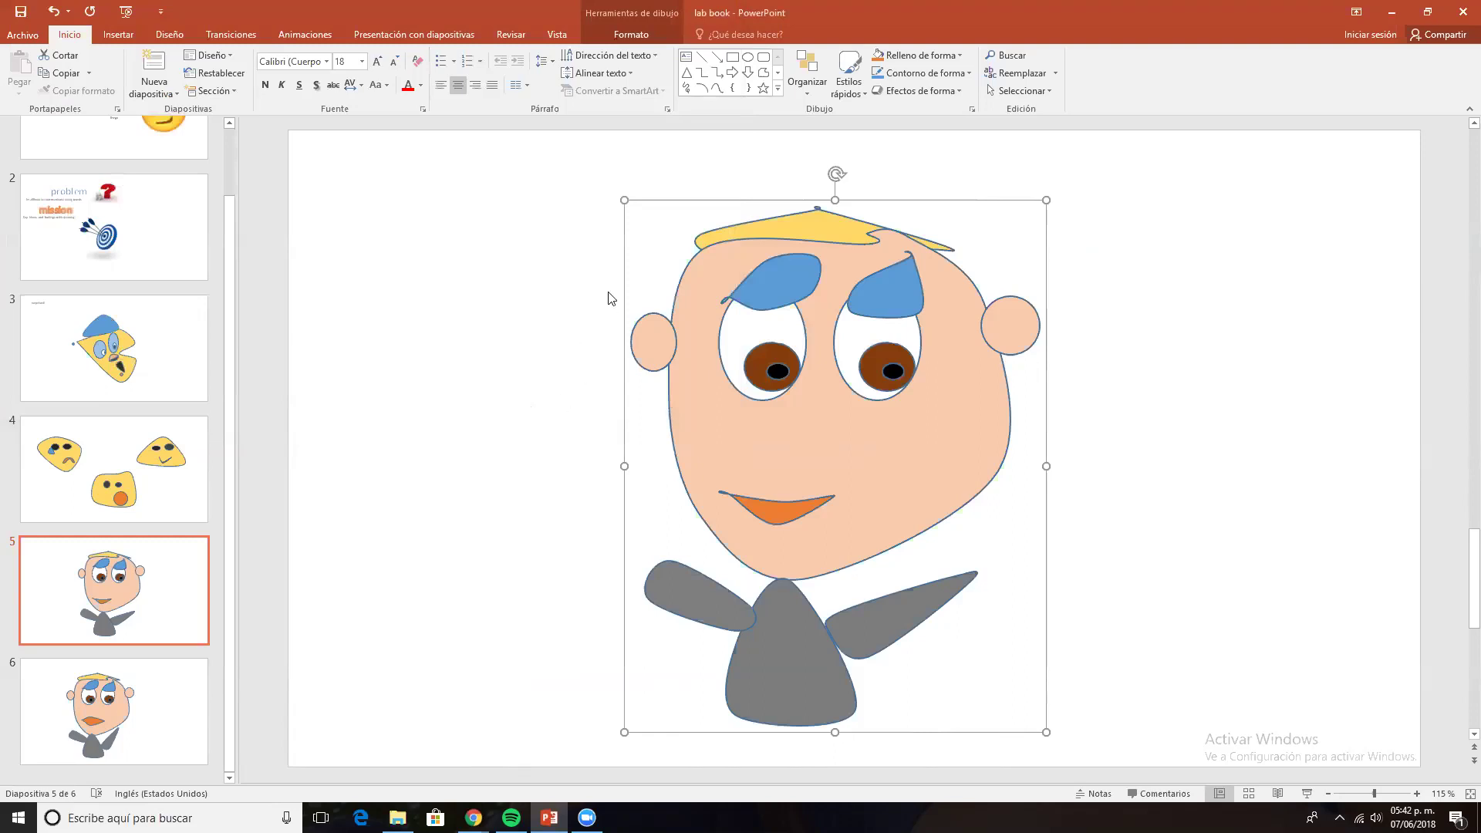
click(564, 192)
mouse_move(564, 197)
mouse_down()
mouse_move(817, 463)
mouse_move(1315, 779)
mouse_move(1178, 774)
mouse_up()
click(802, 531)
right_click(802, 530)
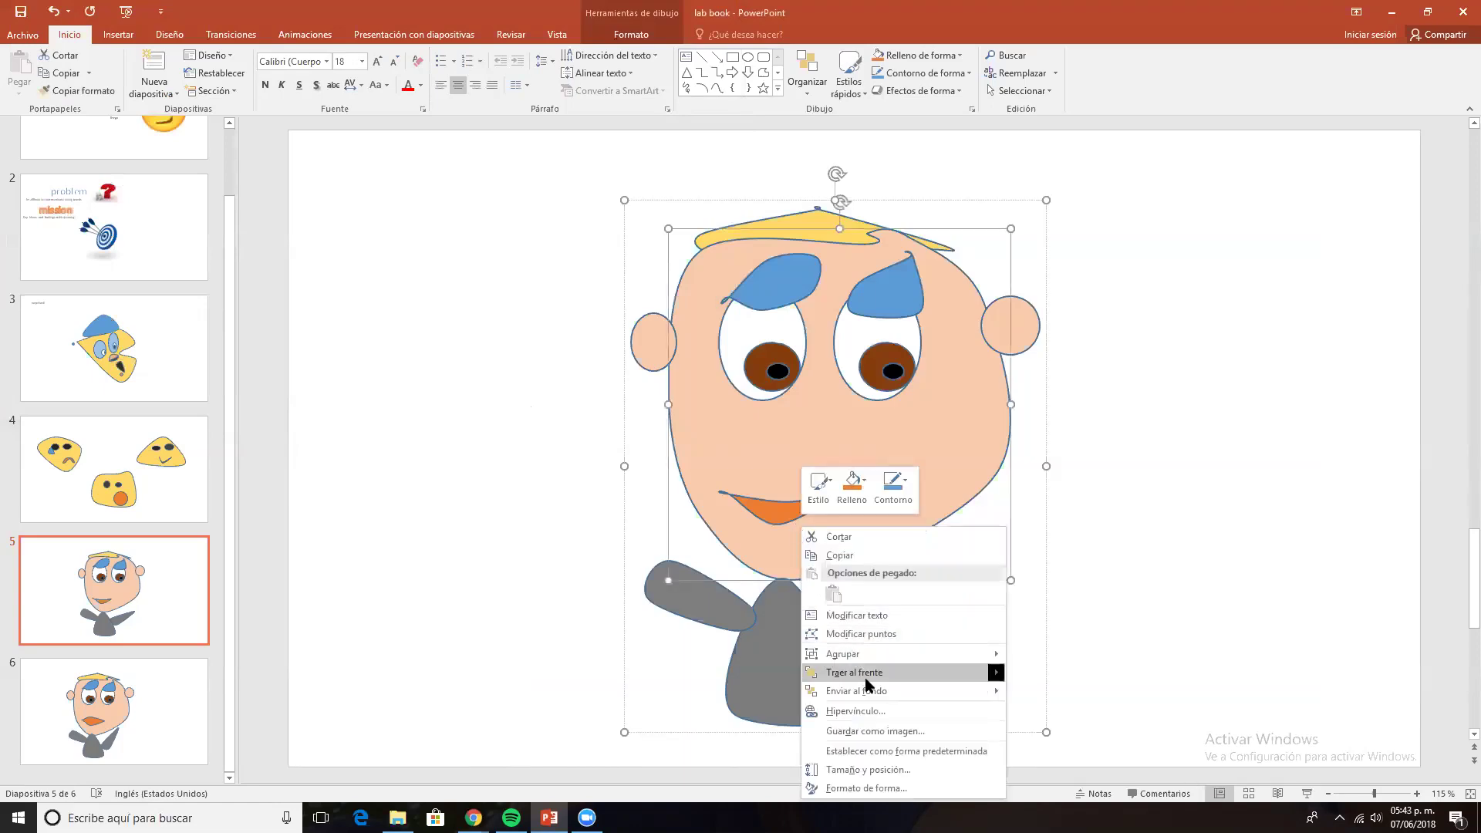
click(1244, 447)
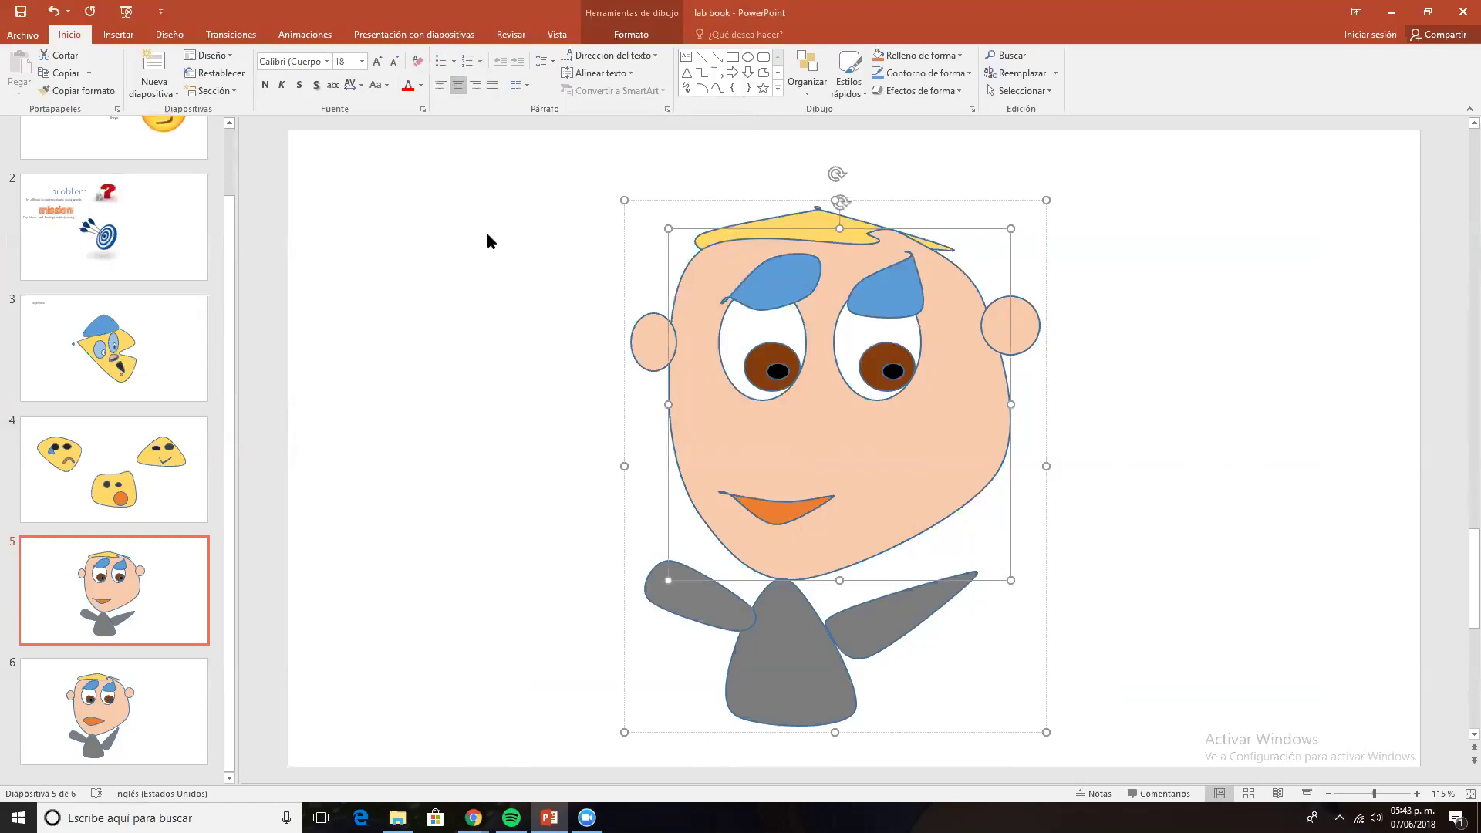
drag(532, 165, 1284, 770)
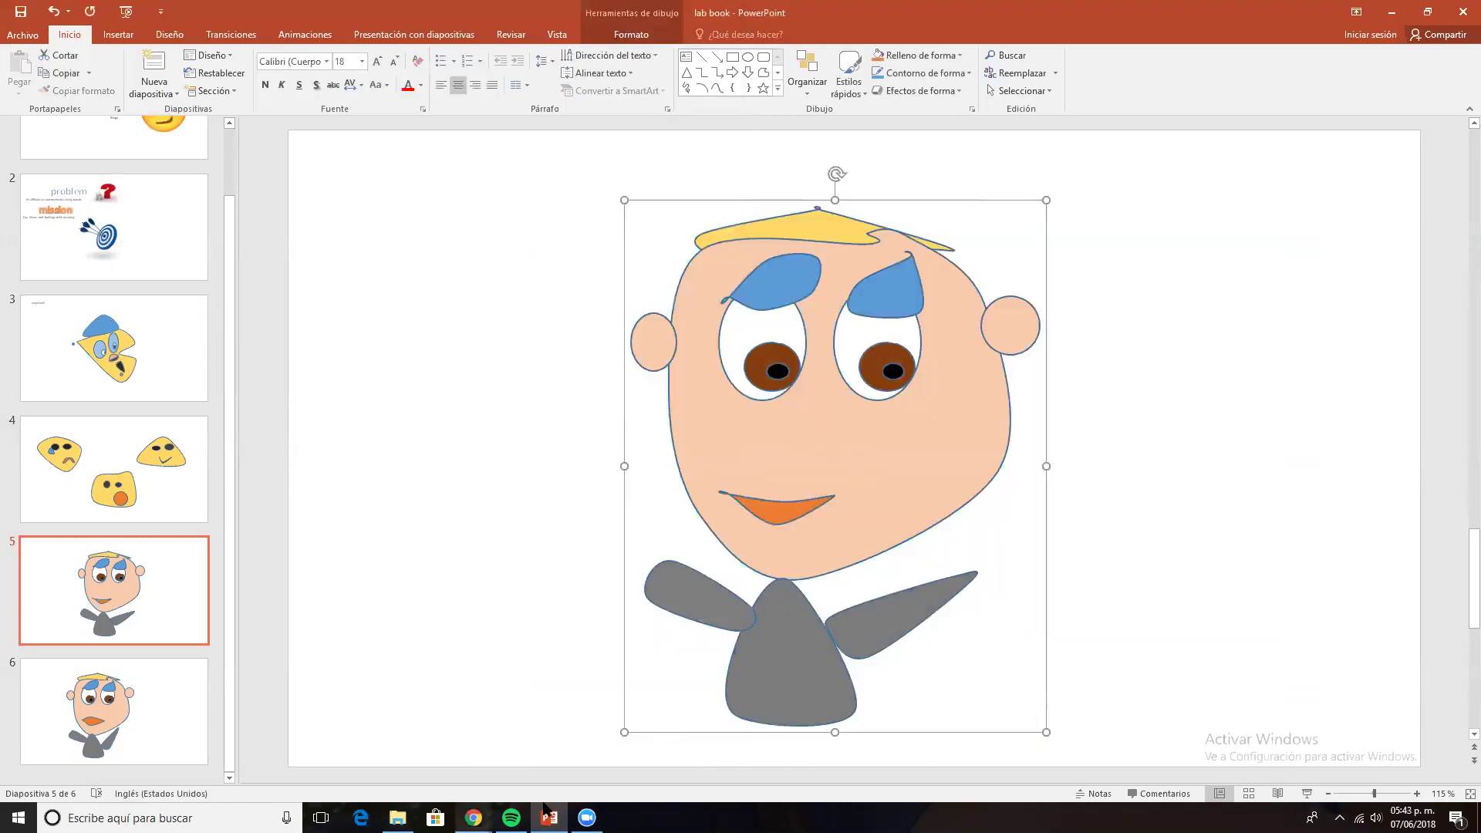
- Switch to Chrome, upload Imagen1 from the emoji folder as the second frame, and submit both frames to generate the animated GIF
click(473, 818)
click(557, 760)
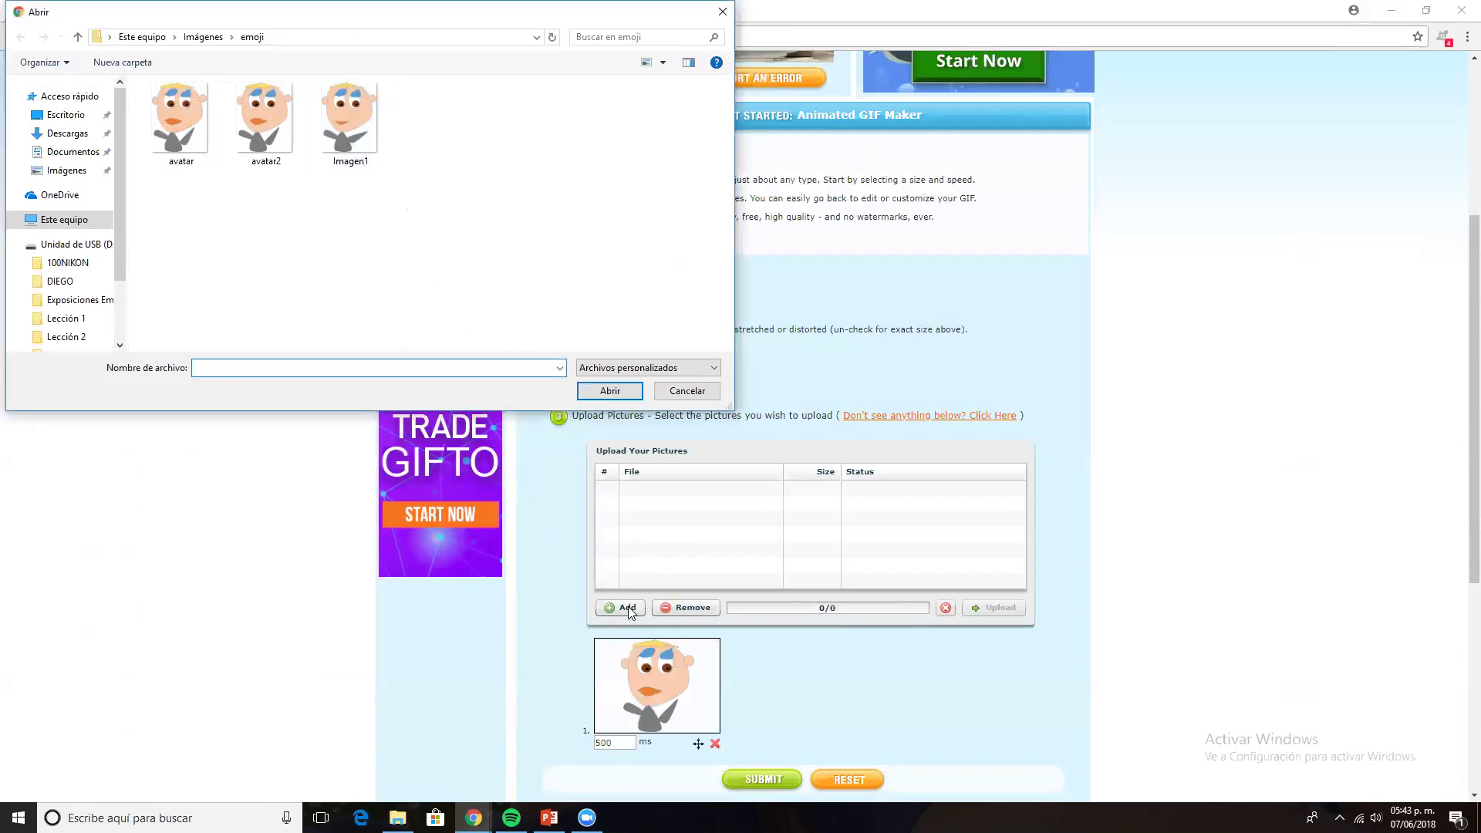
click(350, 128)
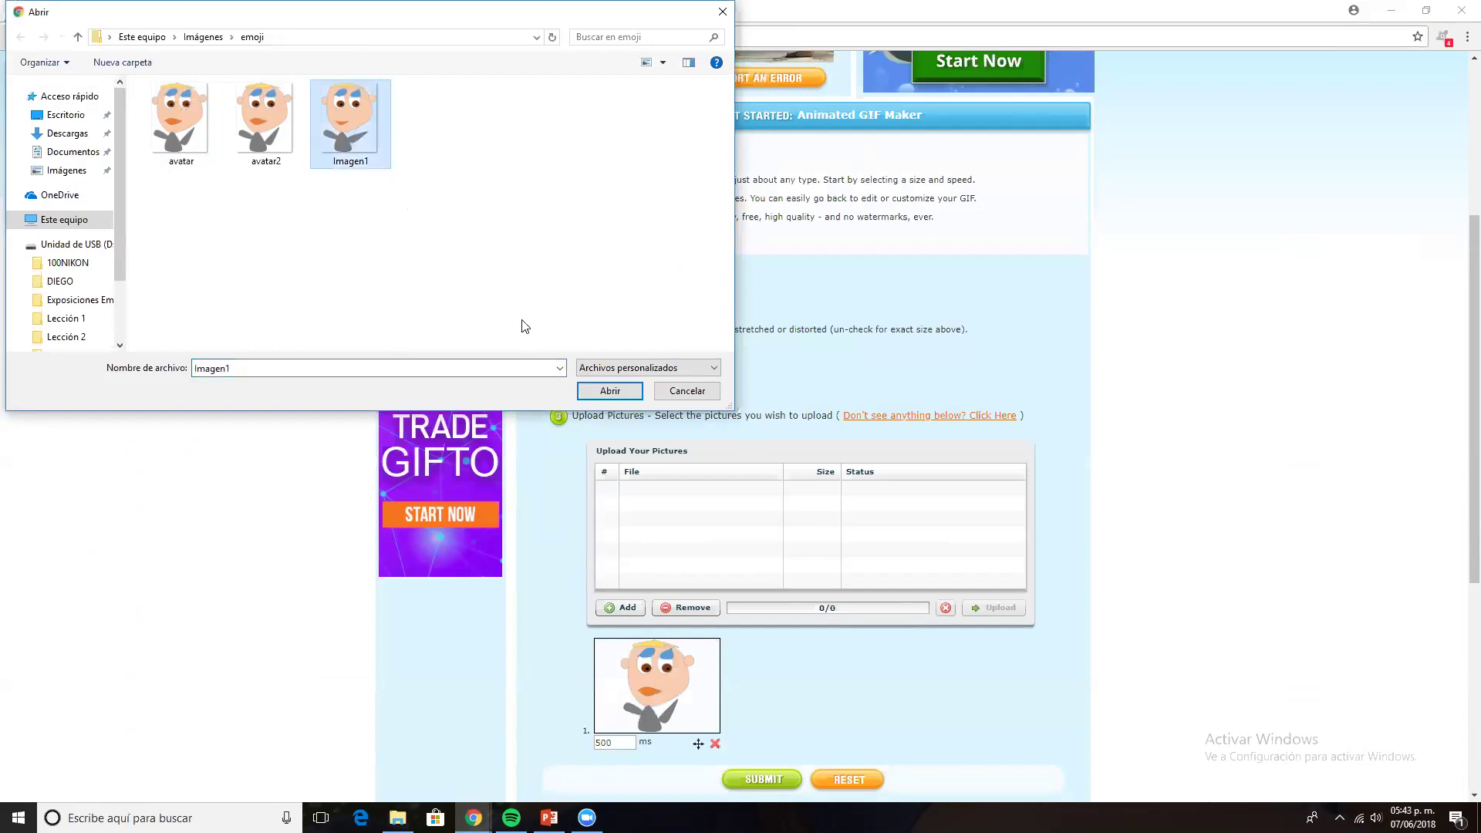
click(610, 393)
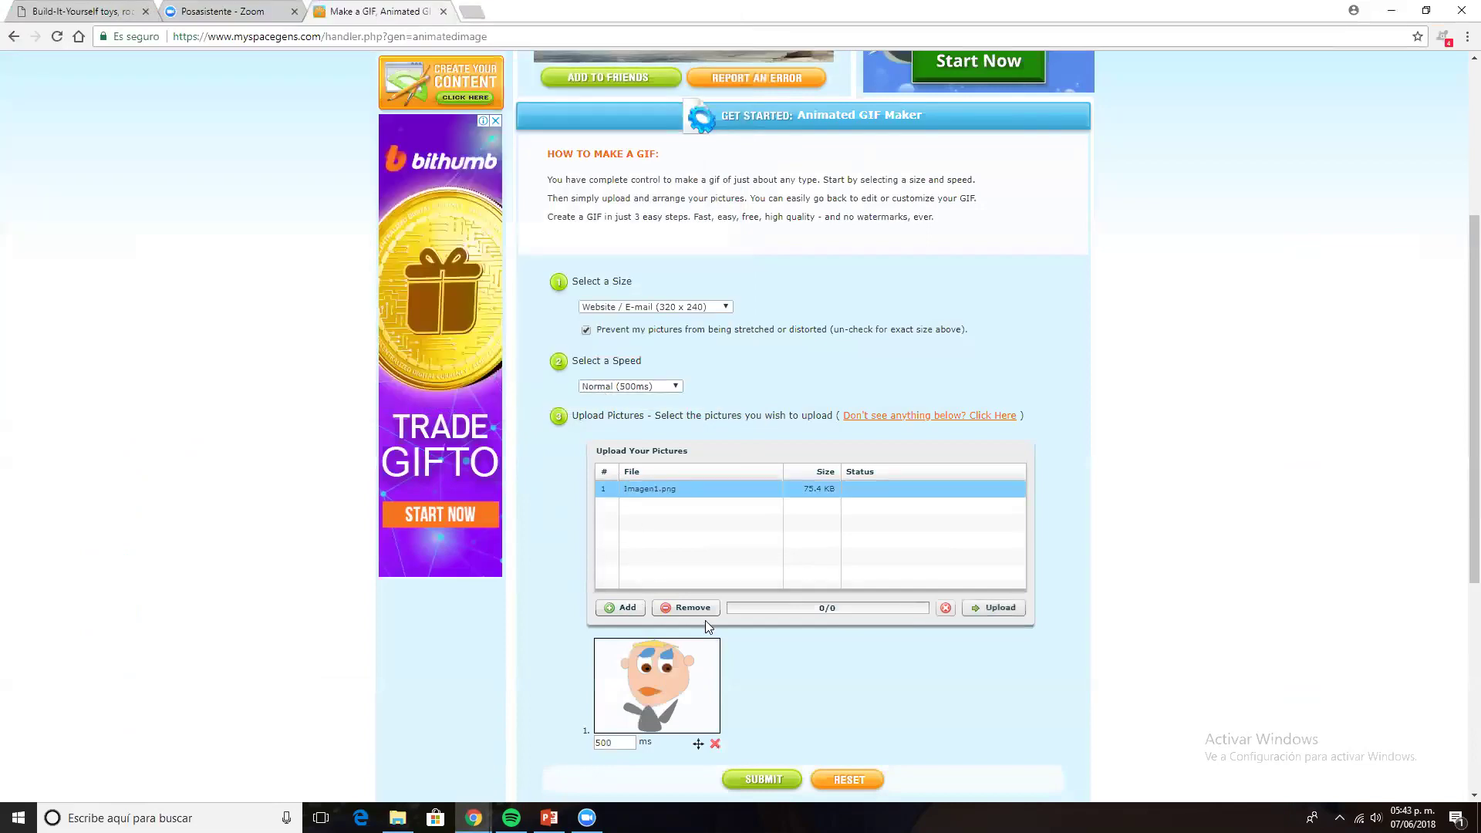
click(1001, 612)
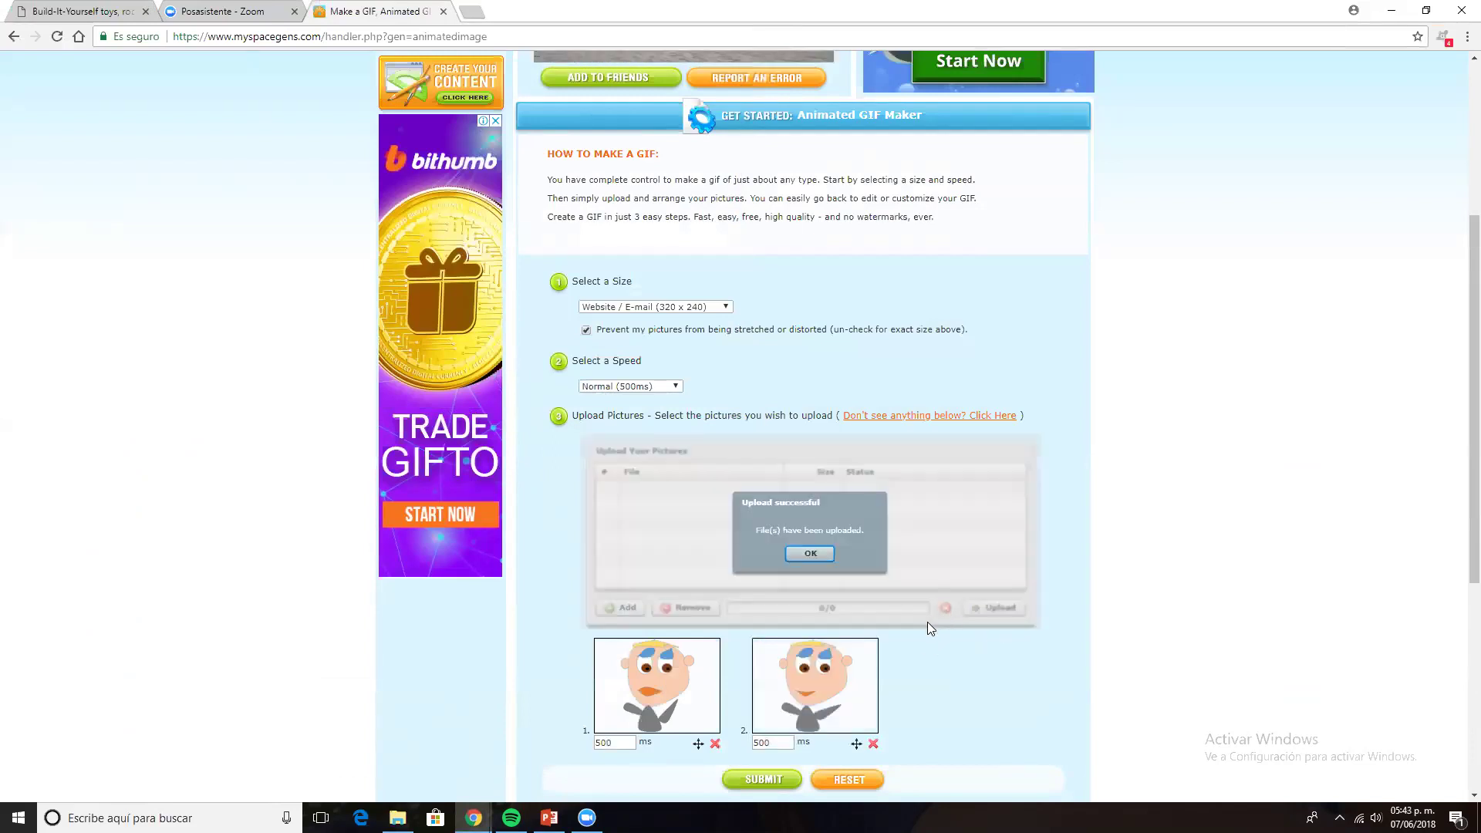
click(806, 559)
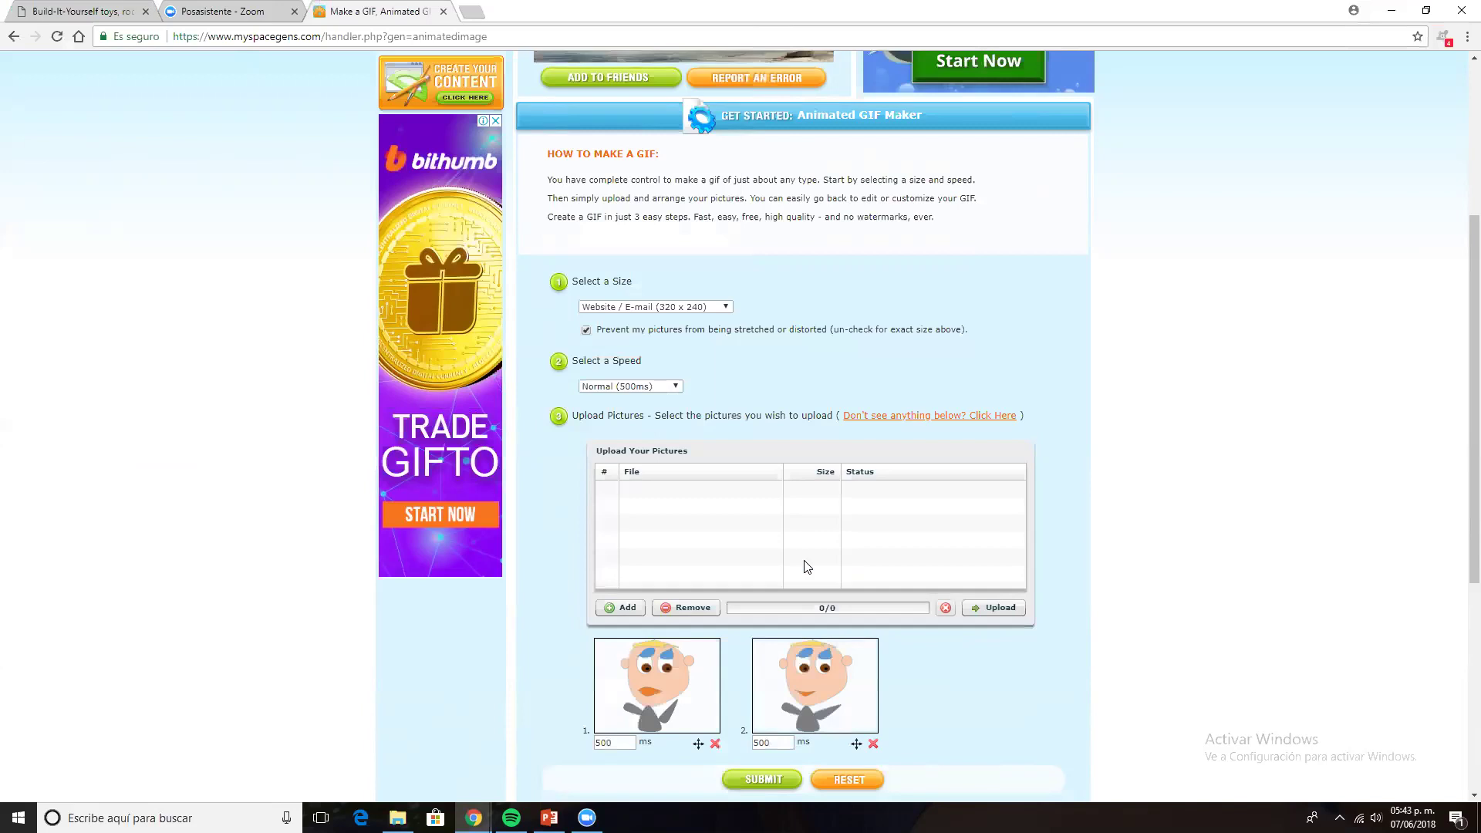
click(766, 781)
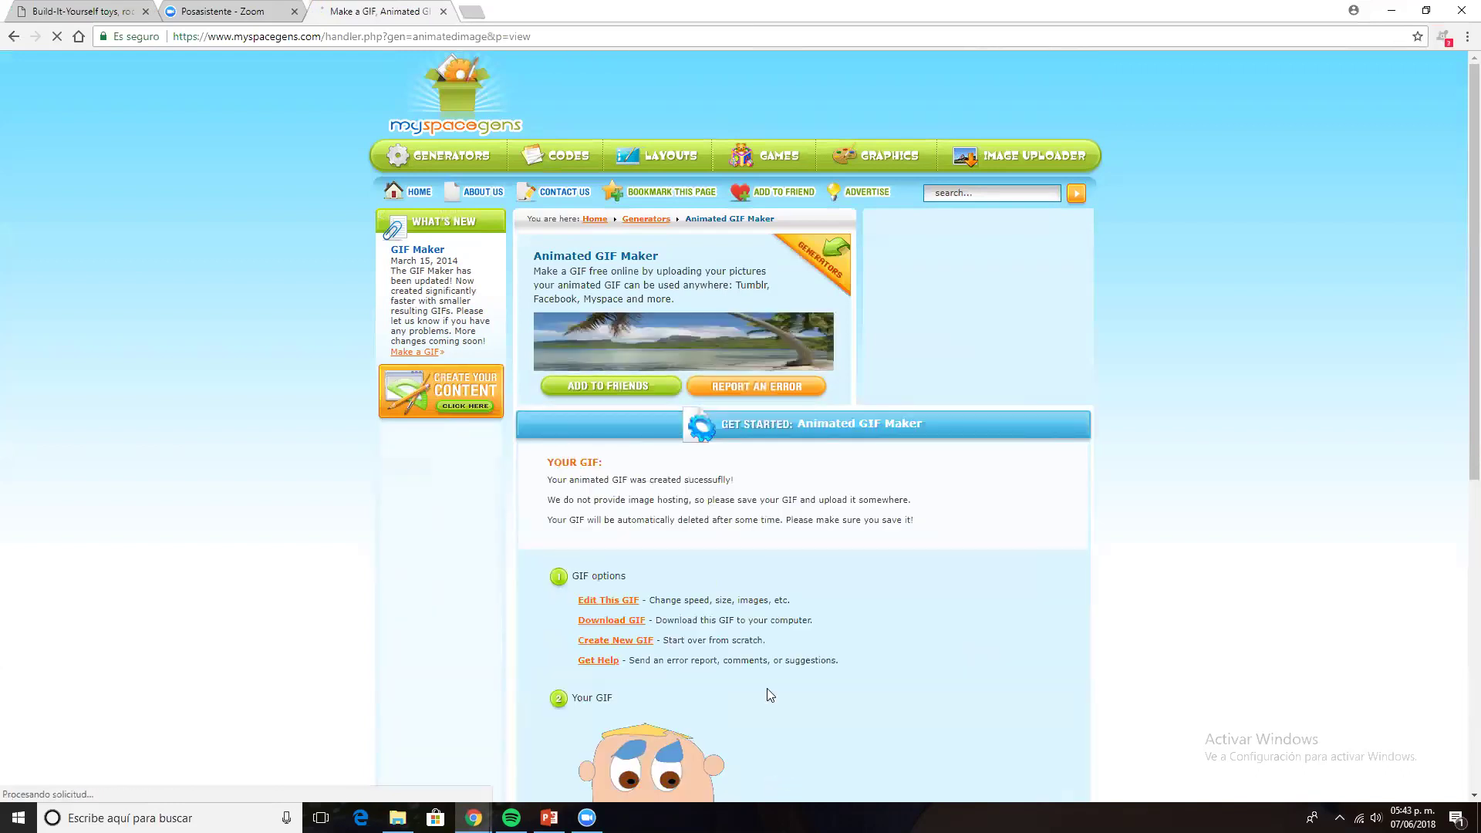
scroll(752, 664, down, 2)
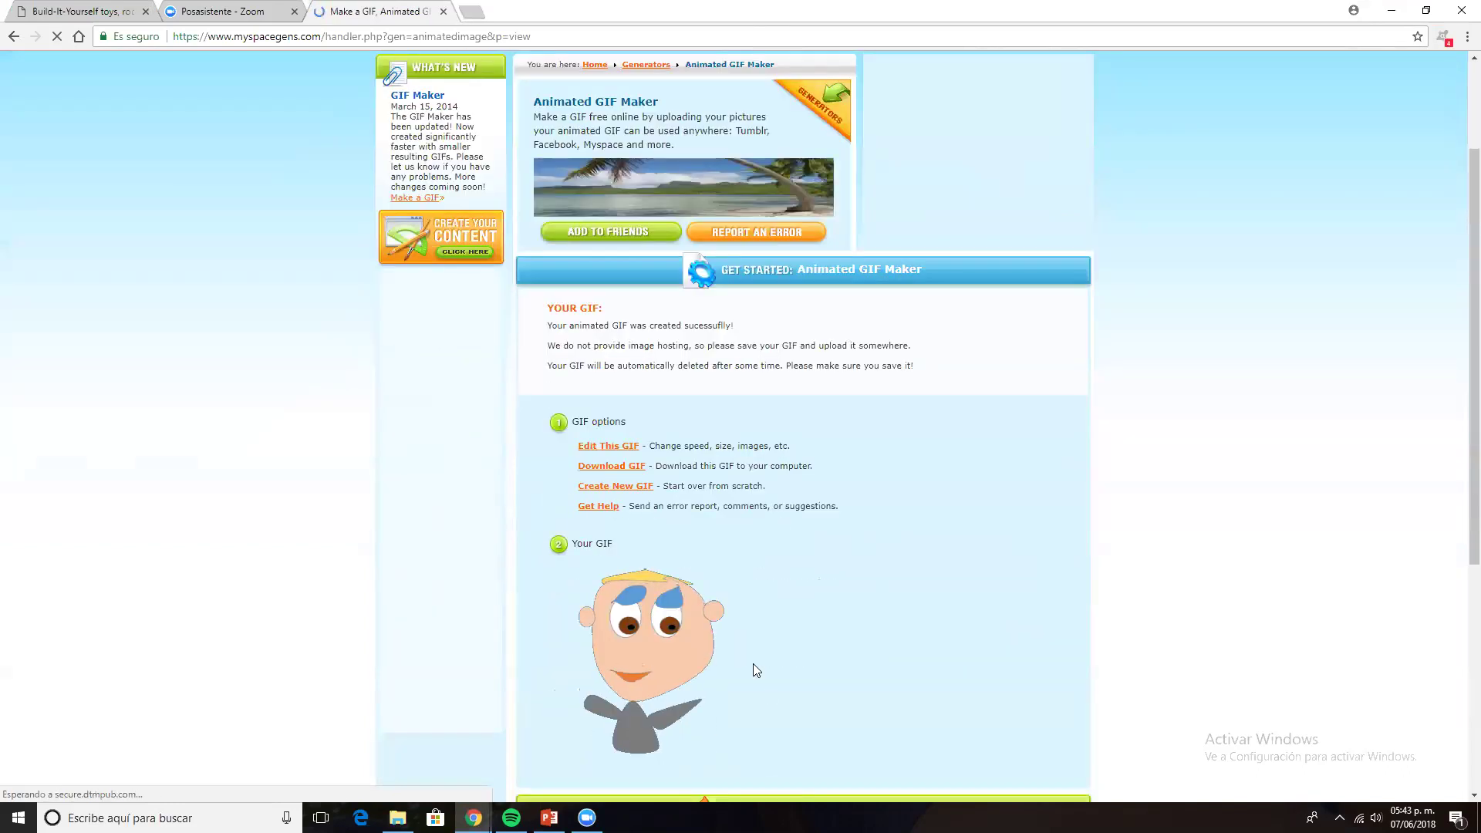
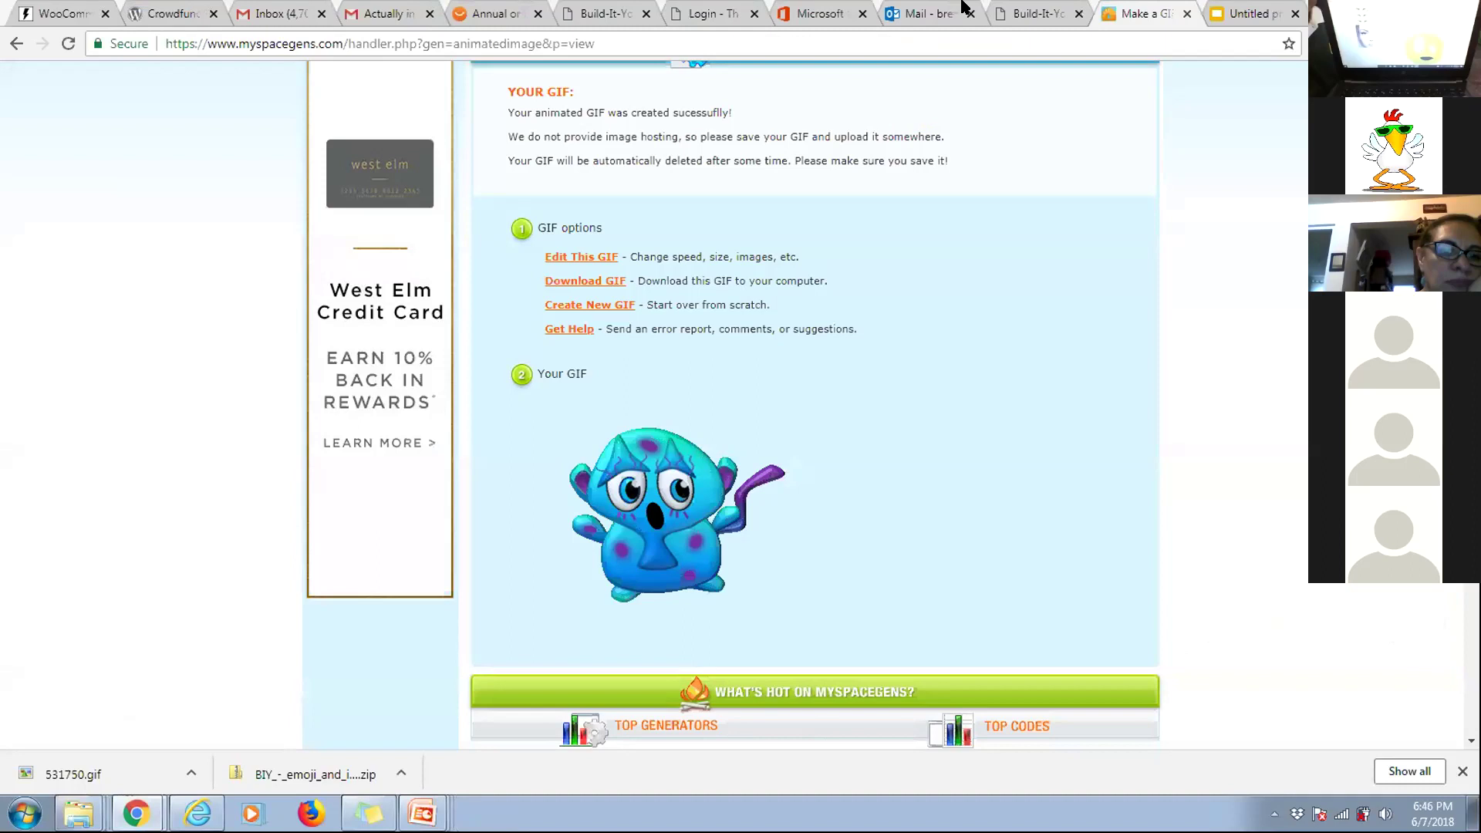
- Open the Snipping Tool and capture the page area containing the GIF options and the monster GIF
click(27, 814)
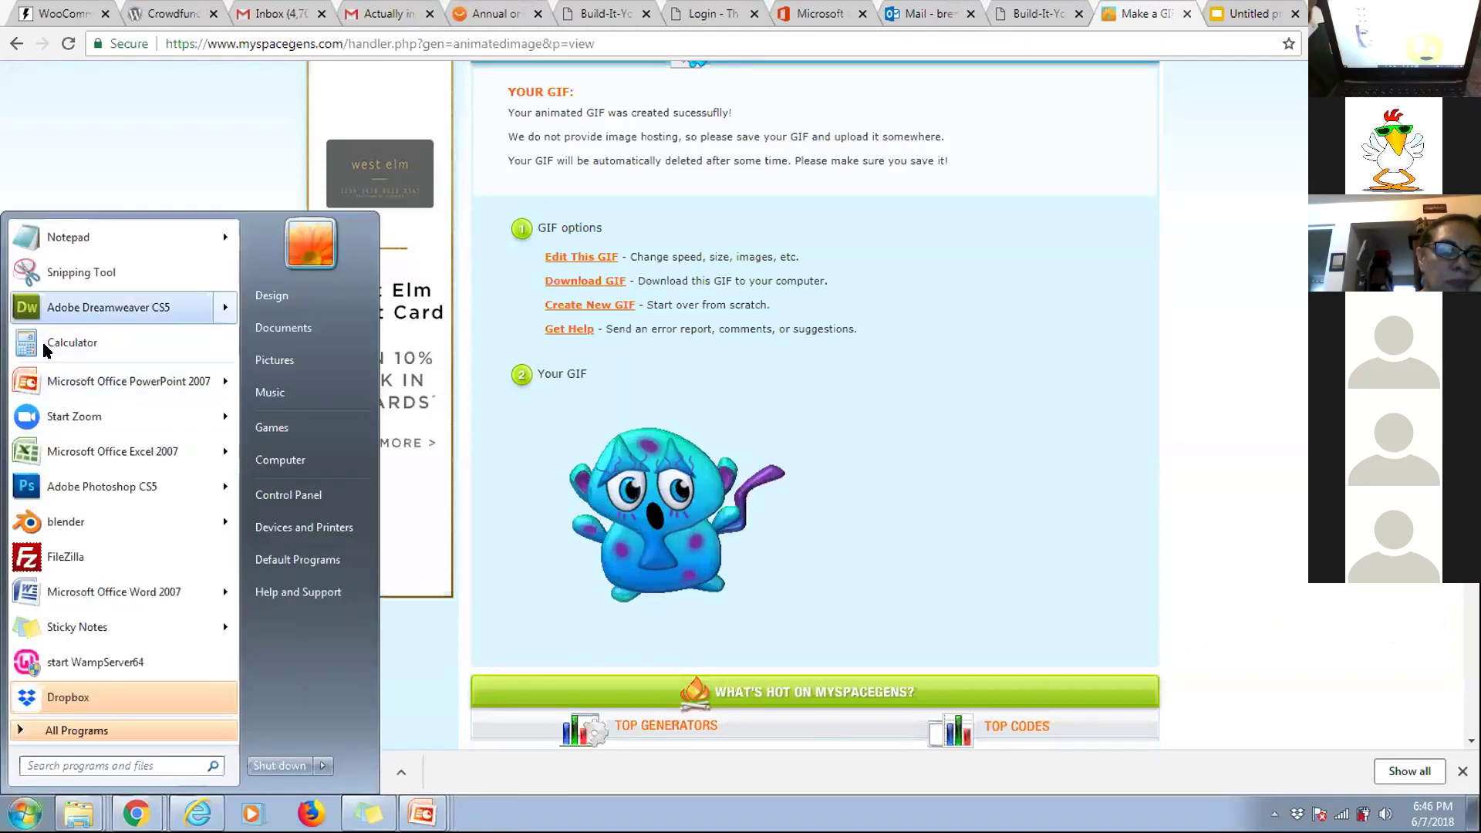
click(45, 275)
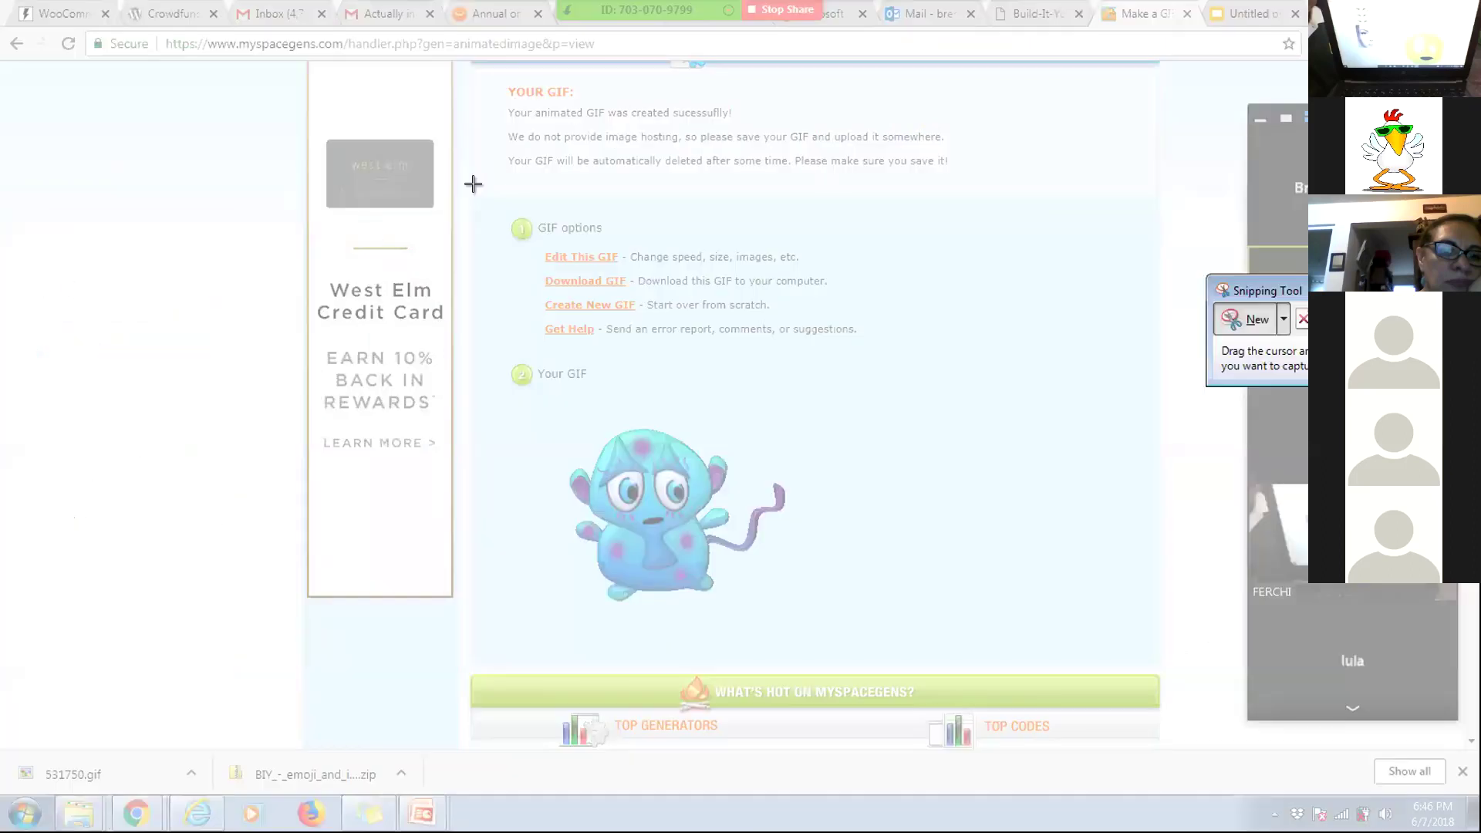
drag(467, 188, 1211, 743)
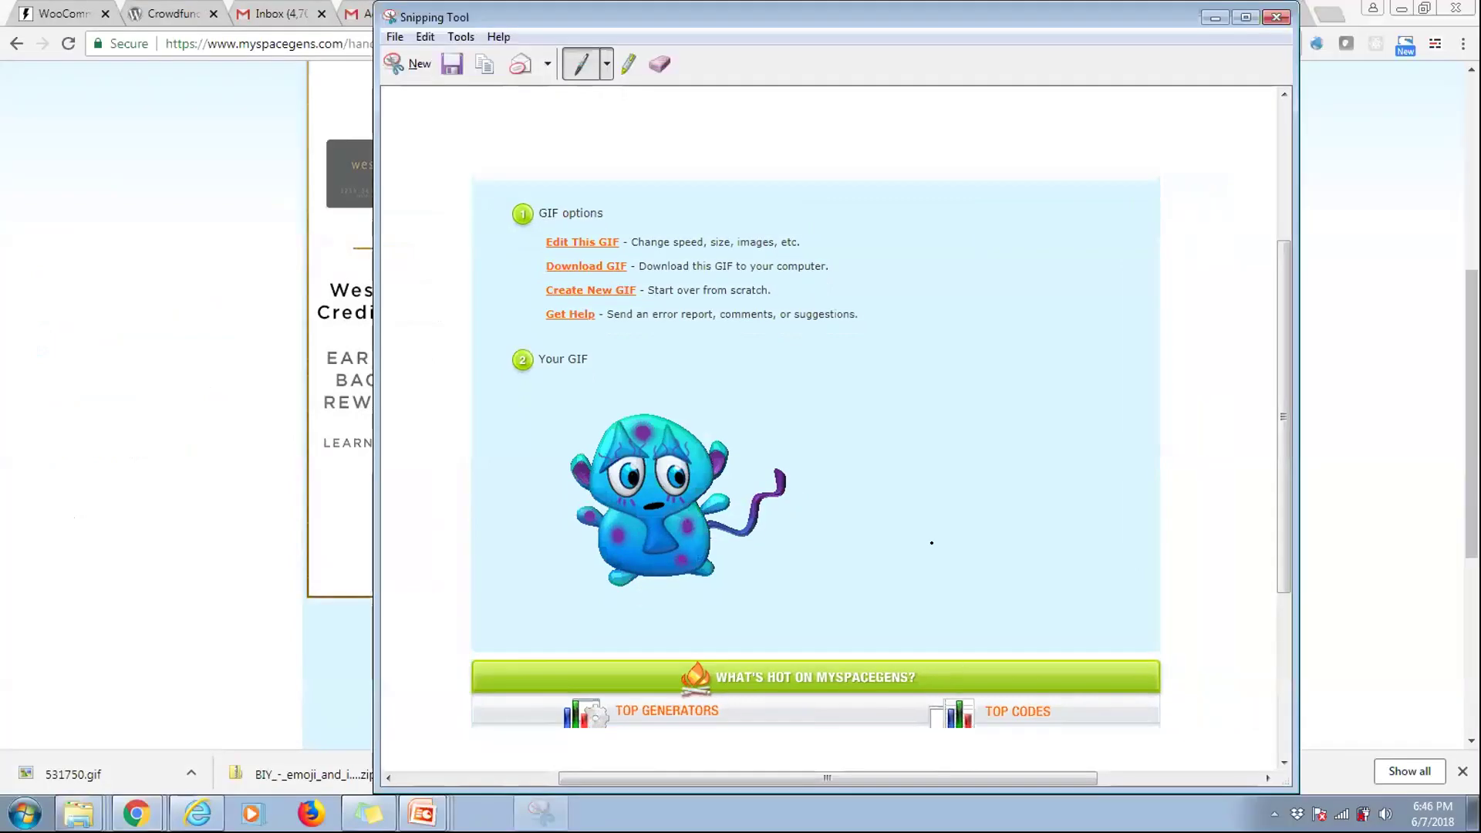
- Circle the Download GIF line on the snip with the pen, add an arrow pointing to it, and outline the monster
mouse_move(530, 257)
mouse_down()
mouse_move(796, 251)
mouse_move(851, 270)
mouse_move(534, 284)
mouse_move(522, 254)
mouse_up()
drag(432, 284, 490, 297)
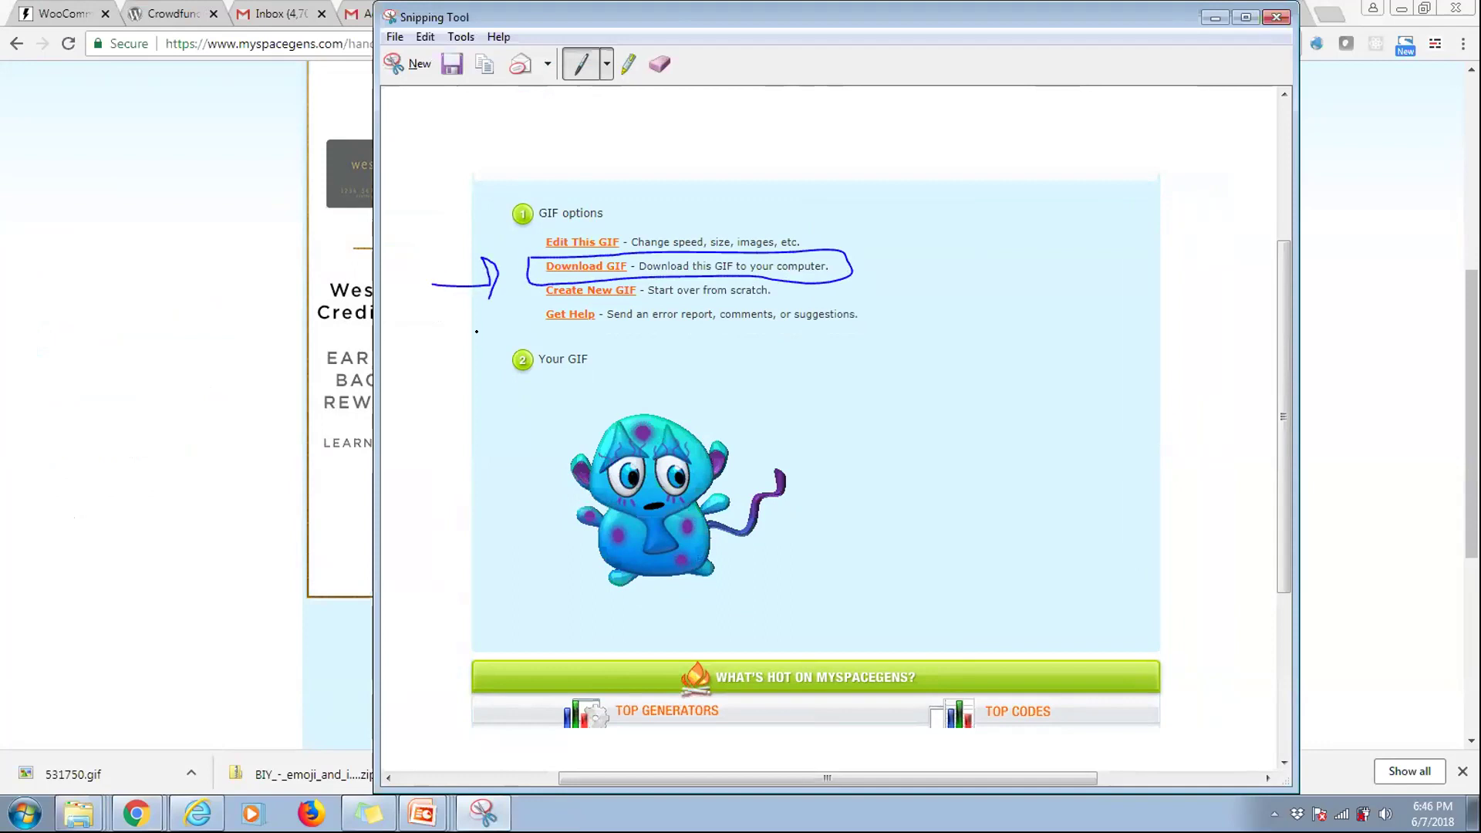
mouse_move(548, 410)
mouse_down()
mouse_move(794, 397)
mouse_move(848, 571)
mouse_move(528, 494)
mouse_move(536, 423)
mouse_up()
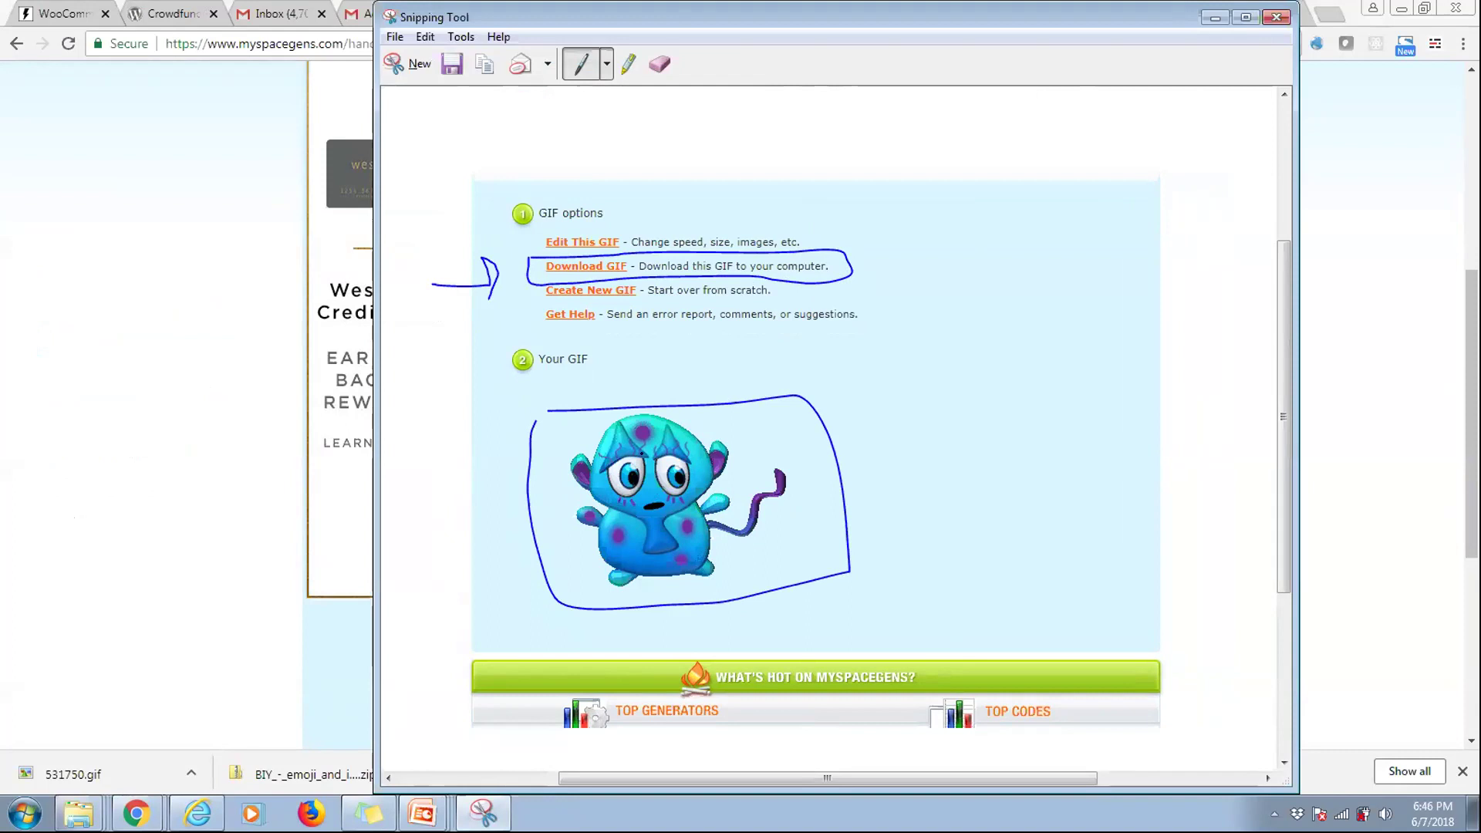
- Switch to Chrome and download the monster GIF through both the Download GIF option and the GIF picture itself
key(alt+Tab)
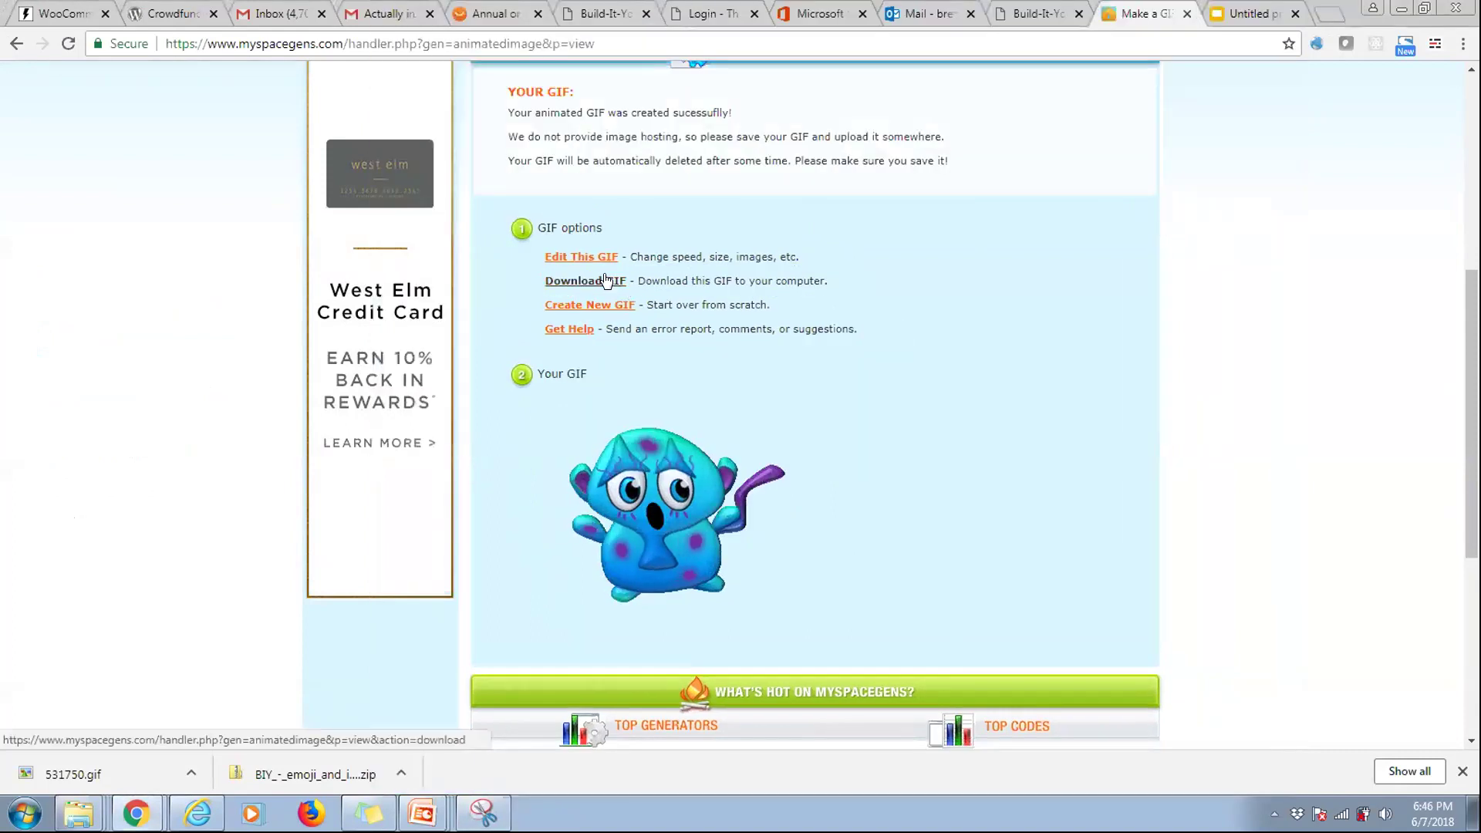
click(603, 281)
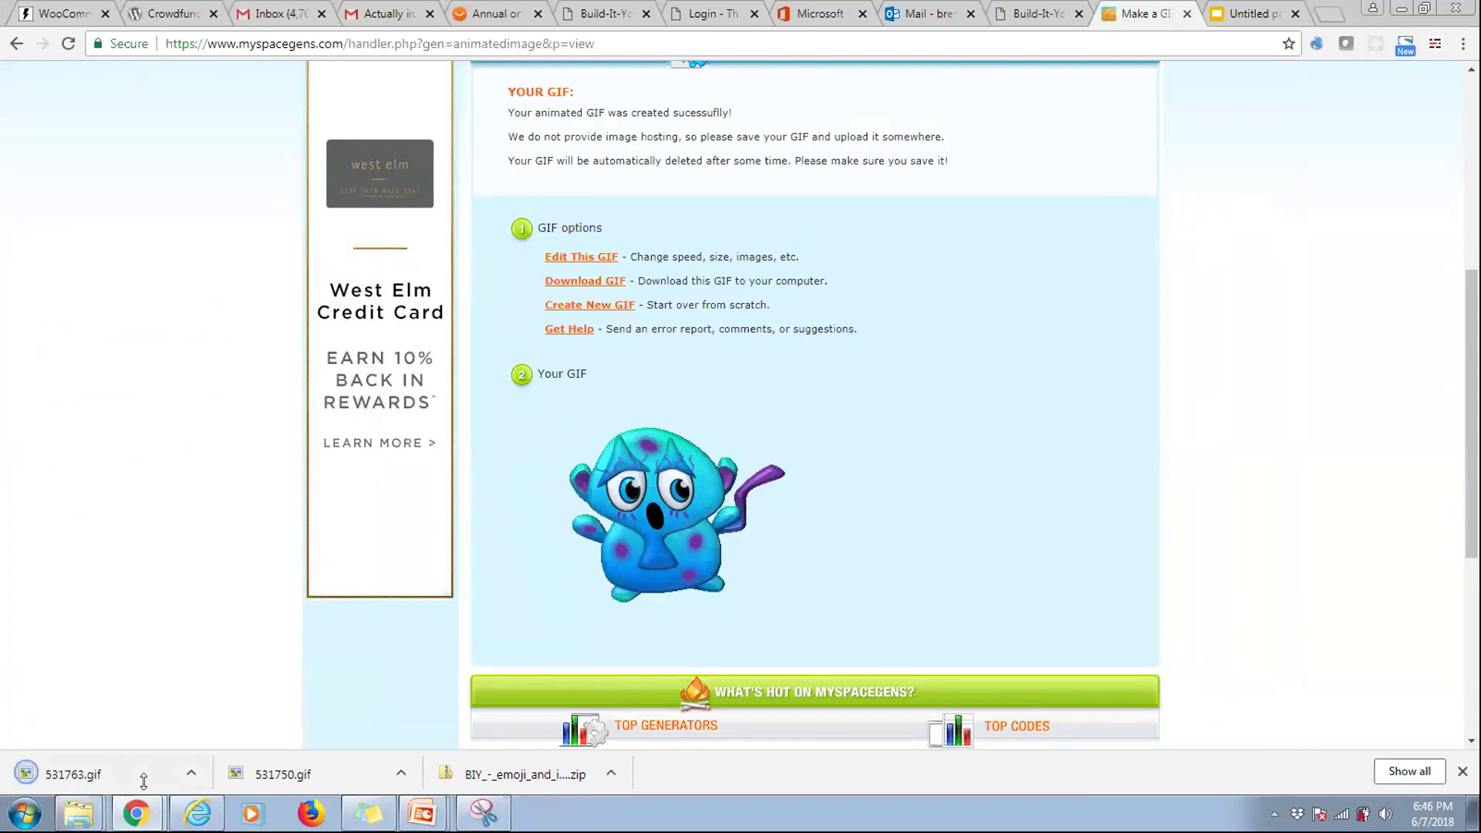
click(678, 556)
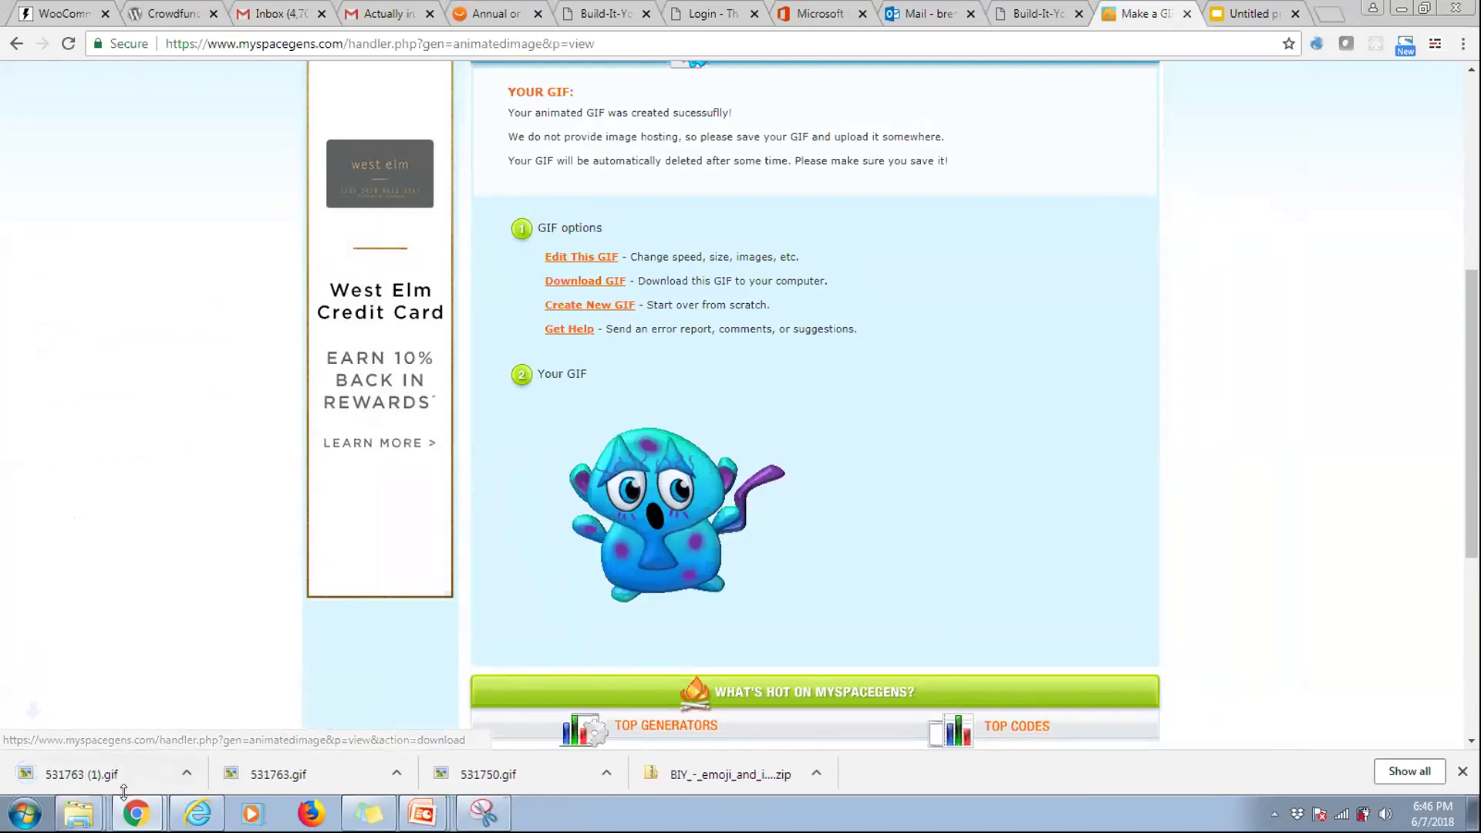
- Save the monster GIF image directly from the page as 531763 (2).gif
right_click(651, 457)
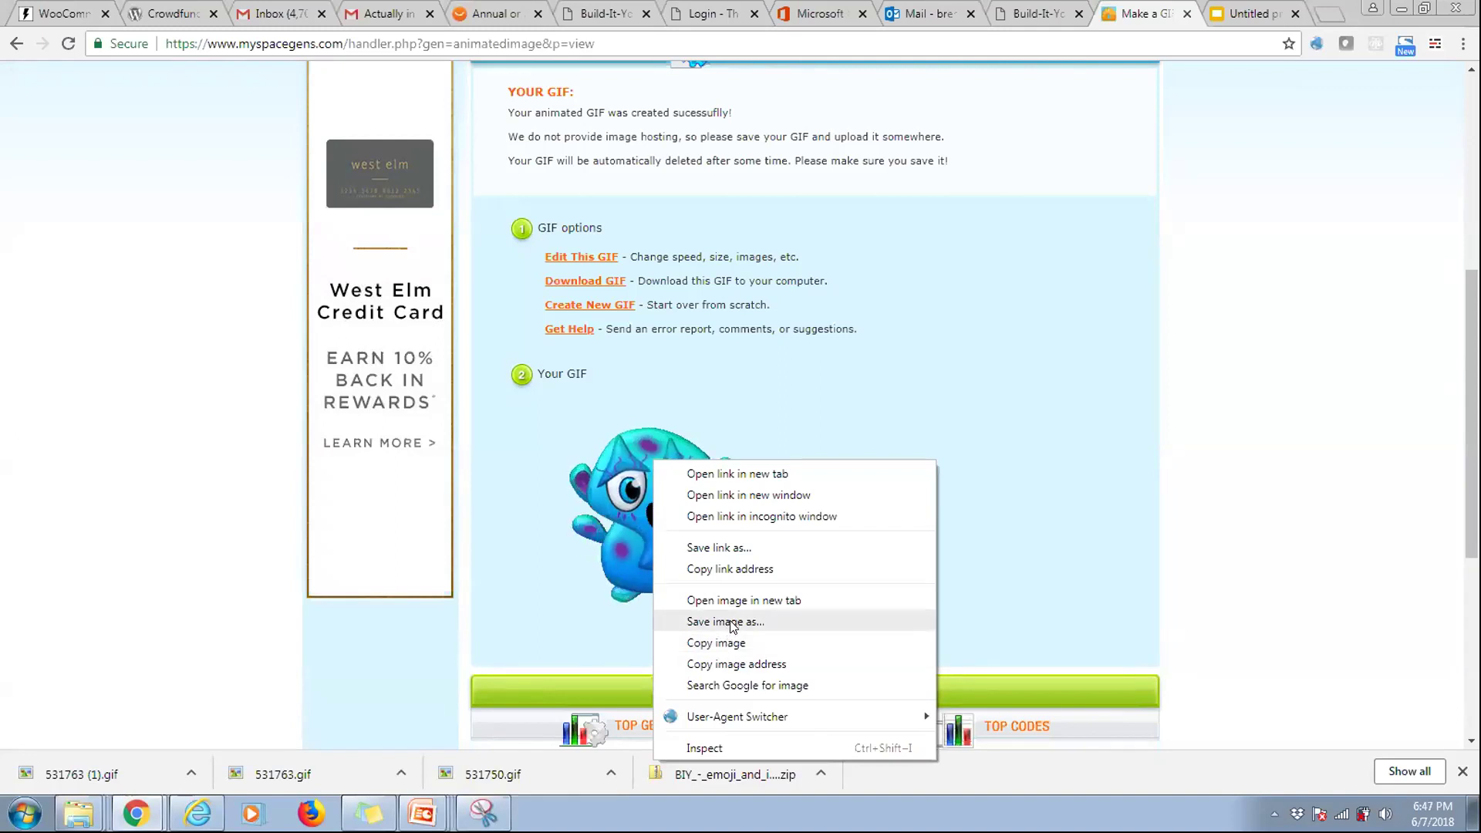
click(775, 619)
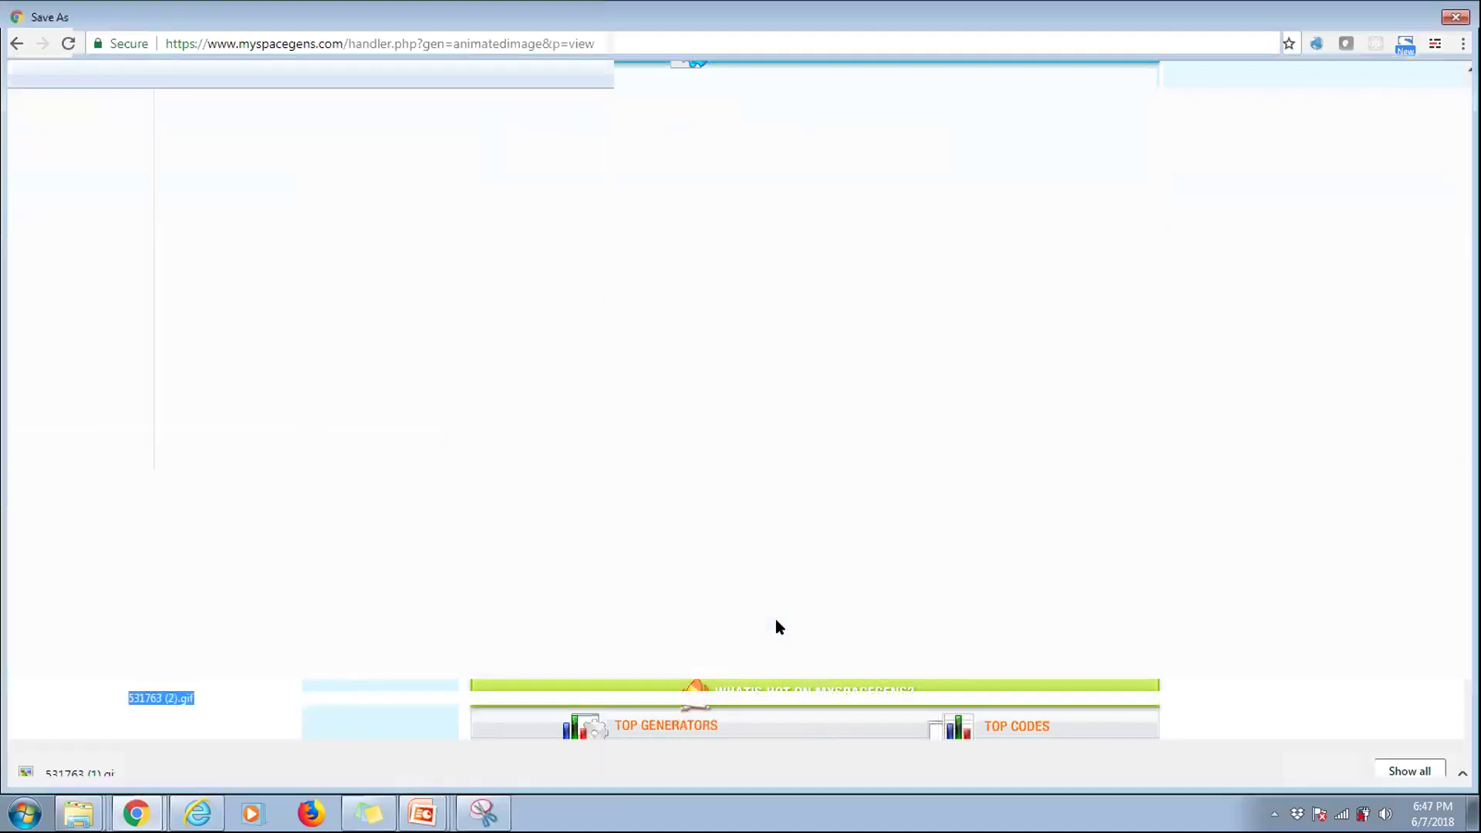
click(1311, 762)
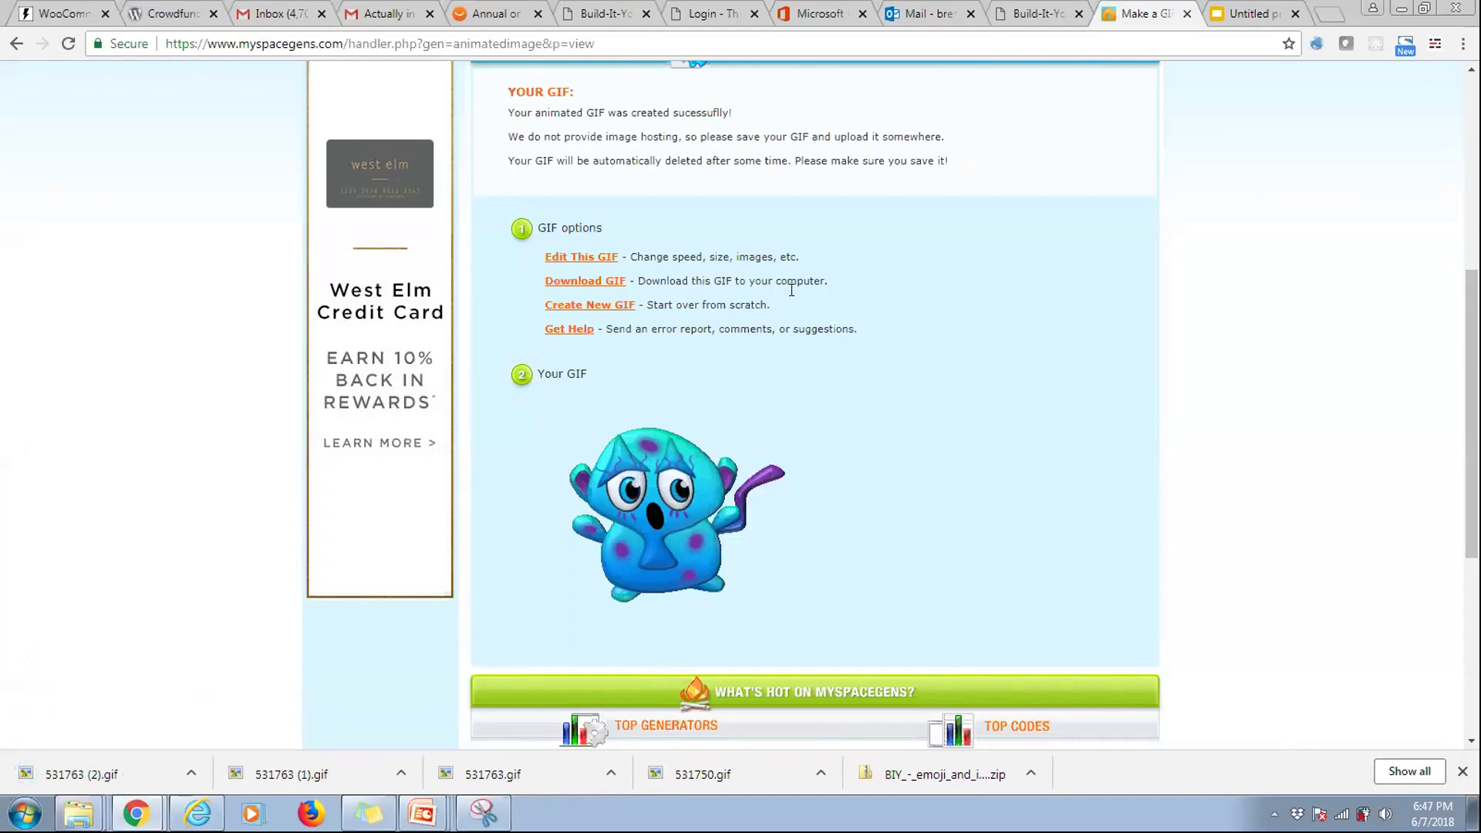
drag(833, 279, 541, 284)
right_click(641, 499)
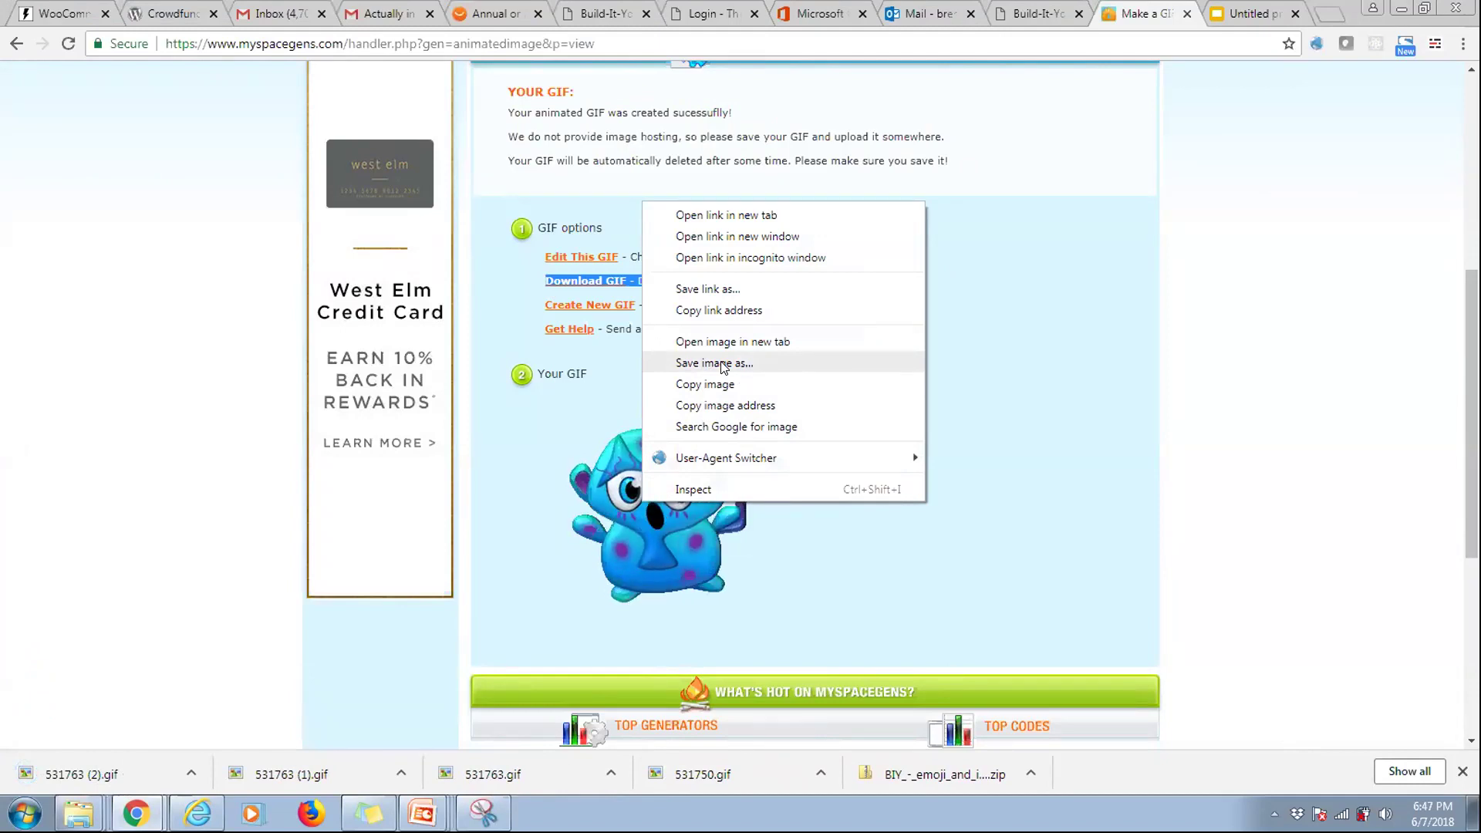
key(Escape)
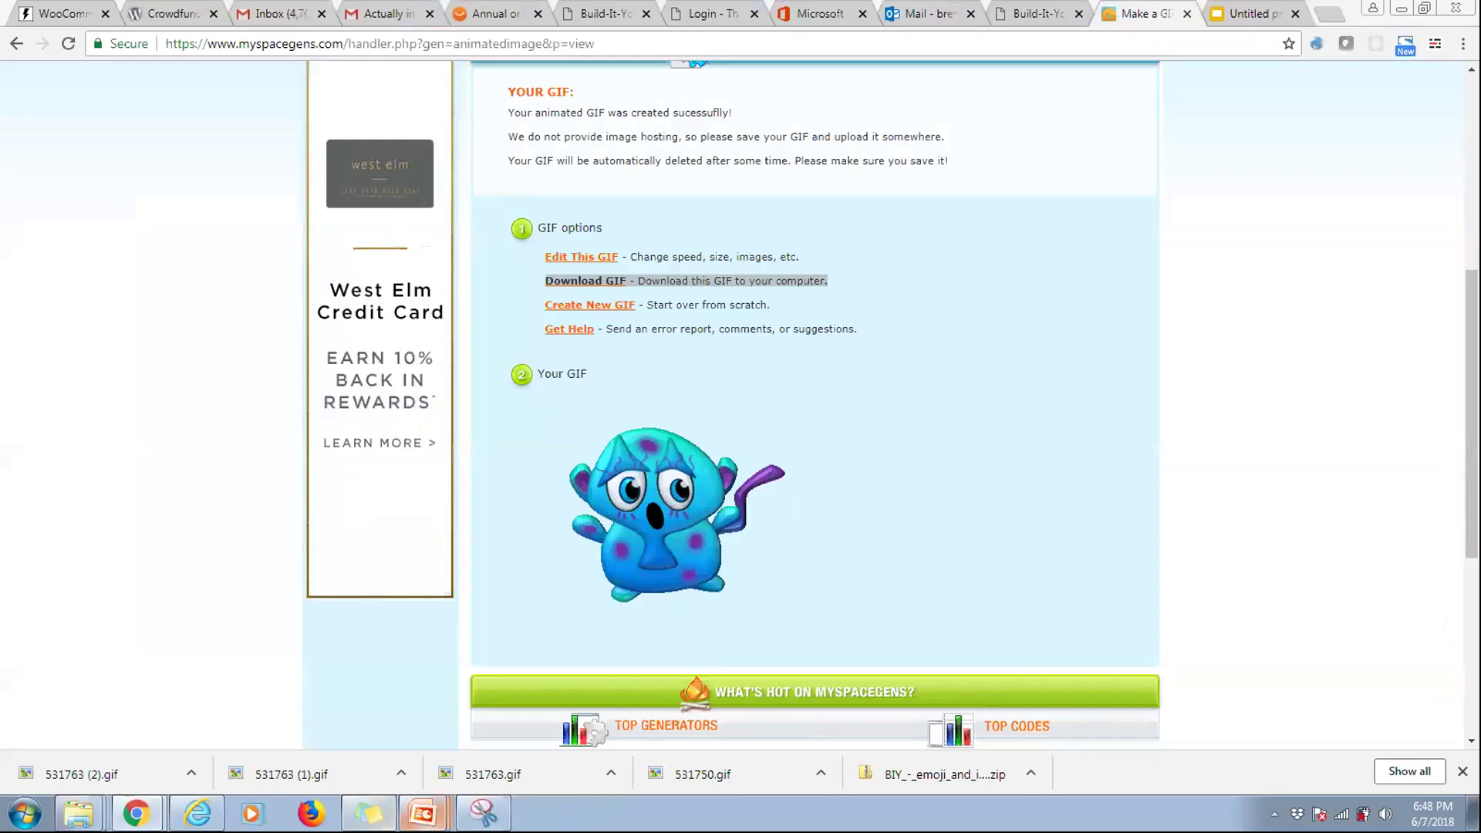
- Start saving the monster GIF image from the page and choose the emoji folder on the Desktop as its destination
mouse_move(422, 813)
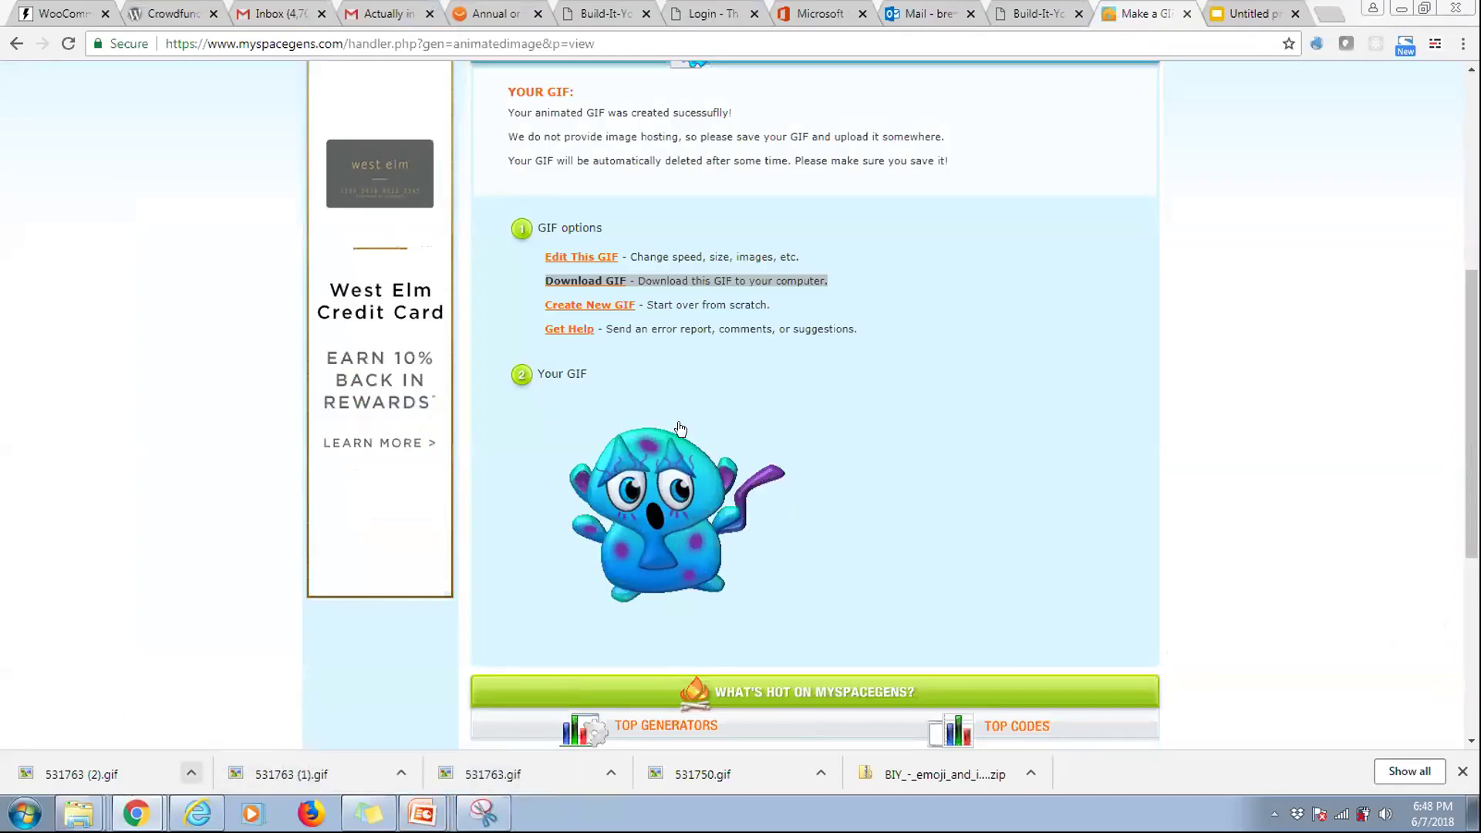
right_click(801, 466)
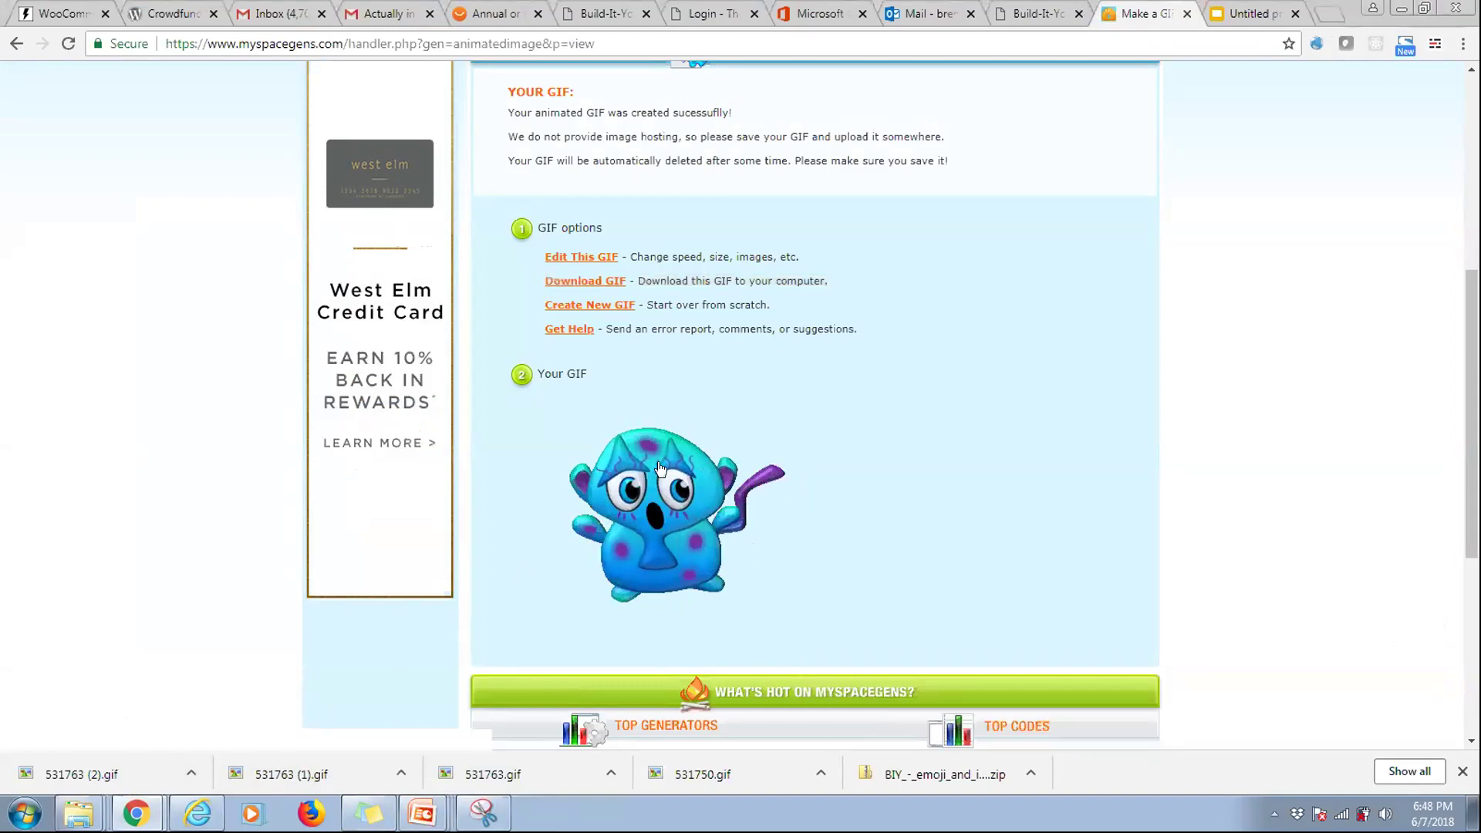
right_click(662, 466)
click(743, 628)
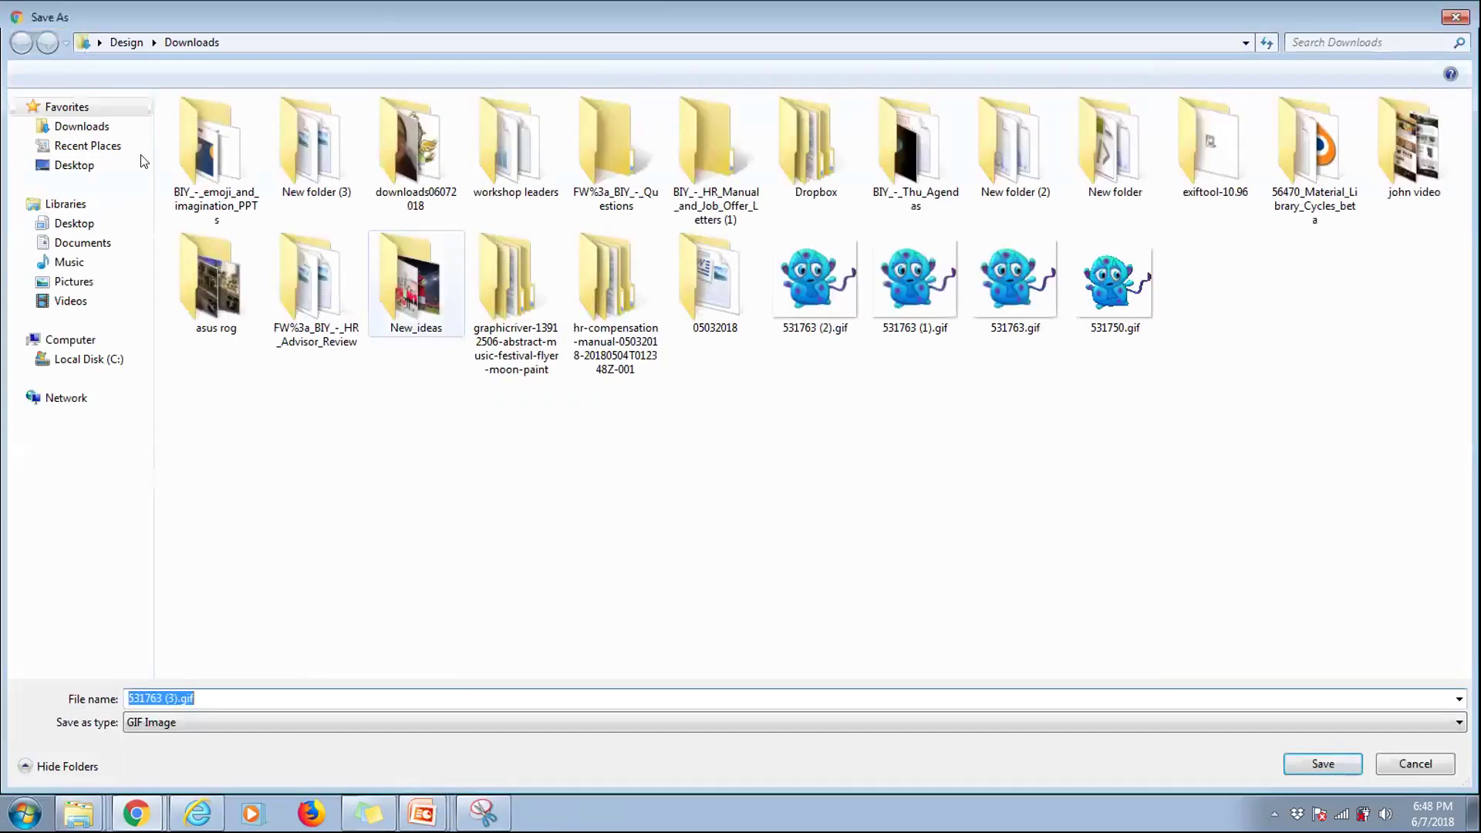
click(74, 165)
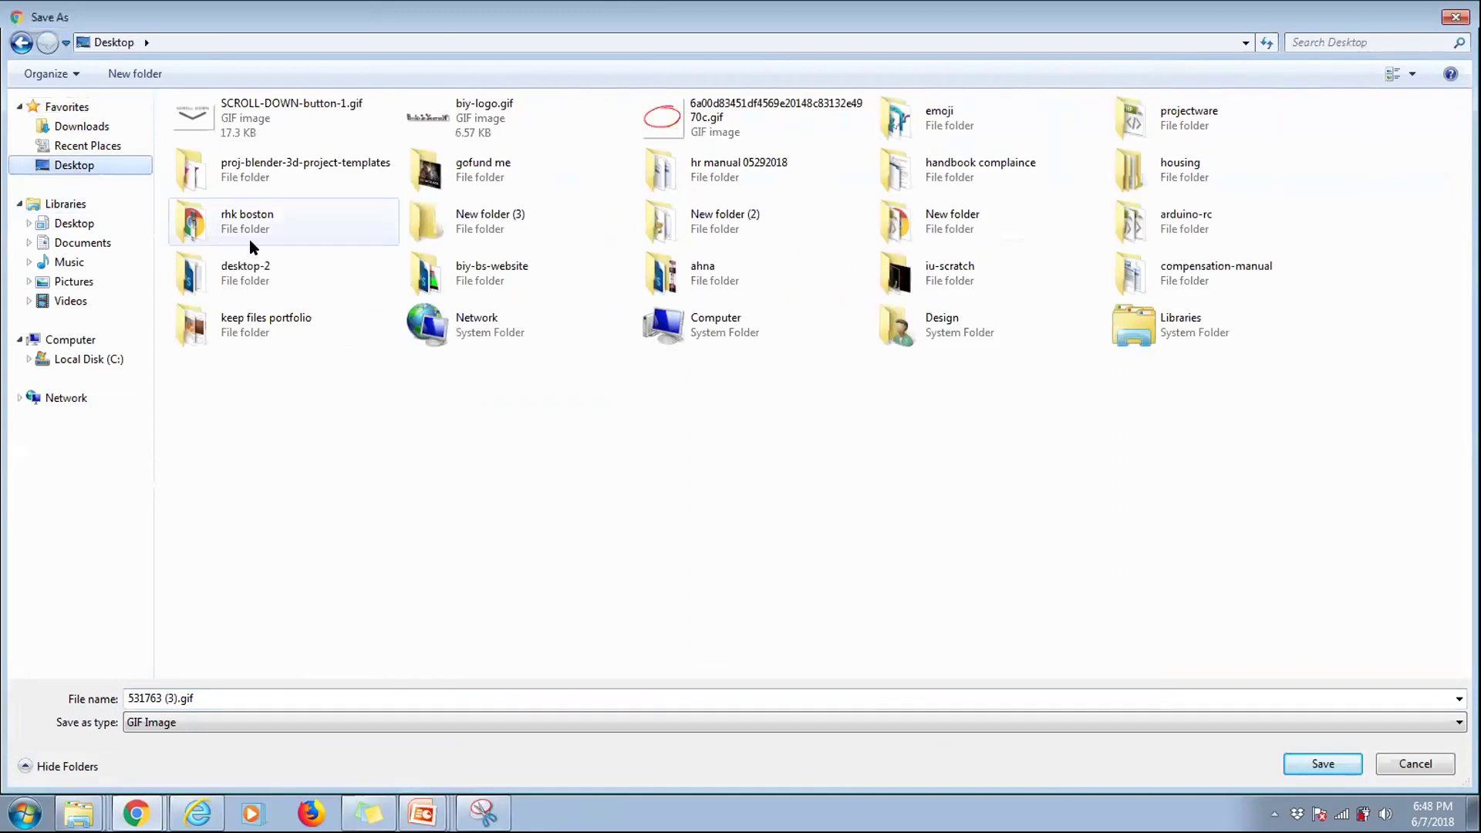
double_click(936, 124)
- Name the GIF file emoji-animated-blue-alien-gif and save it
click(698, 691)
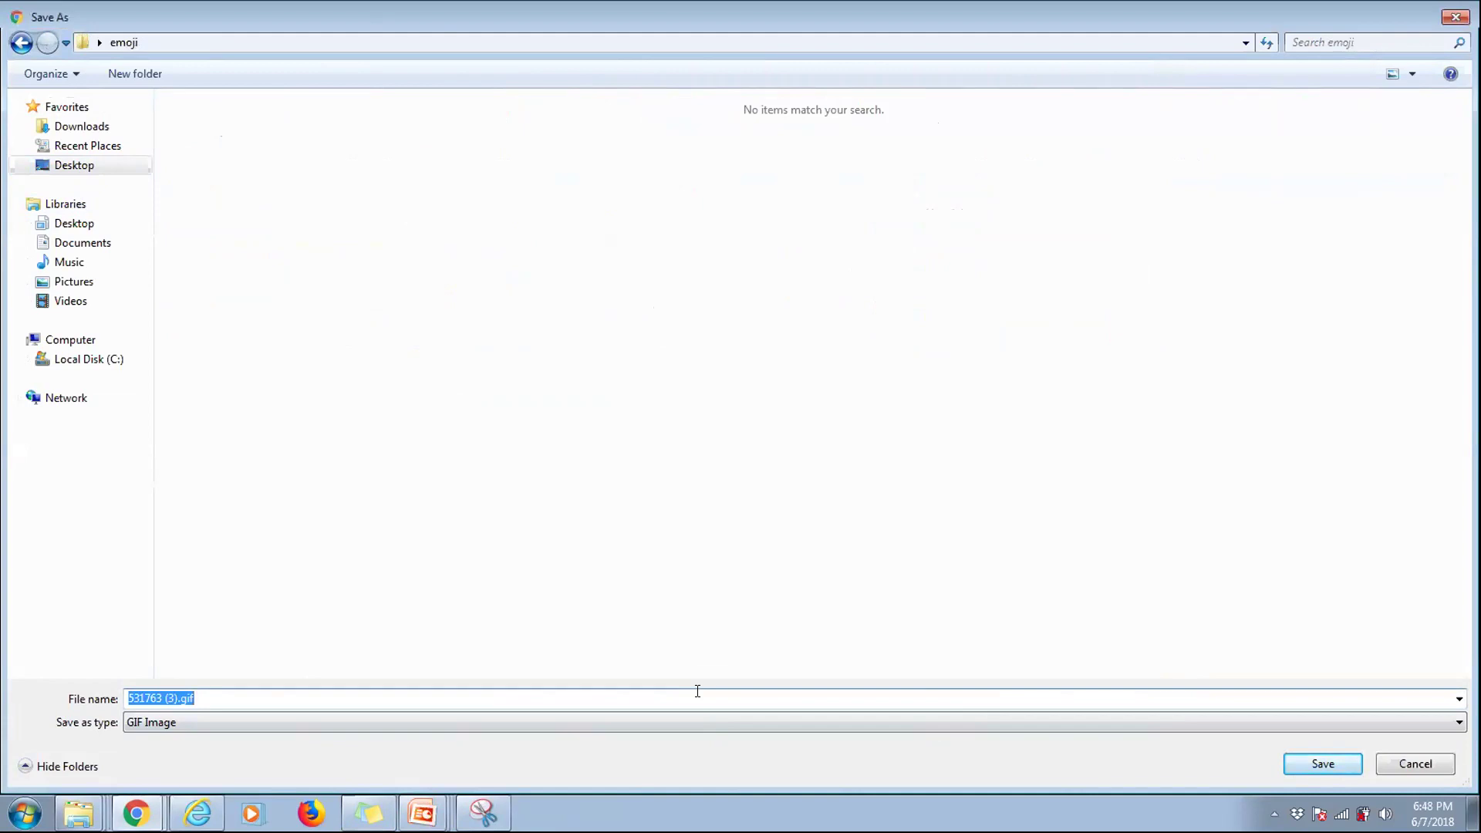
text(emoki)
key(BackSpace)
key(BackSpace)
text(ji-animated-blue-)
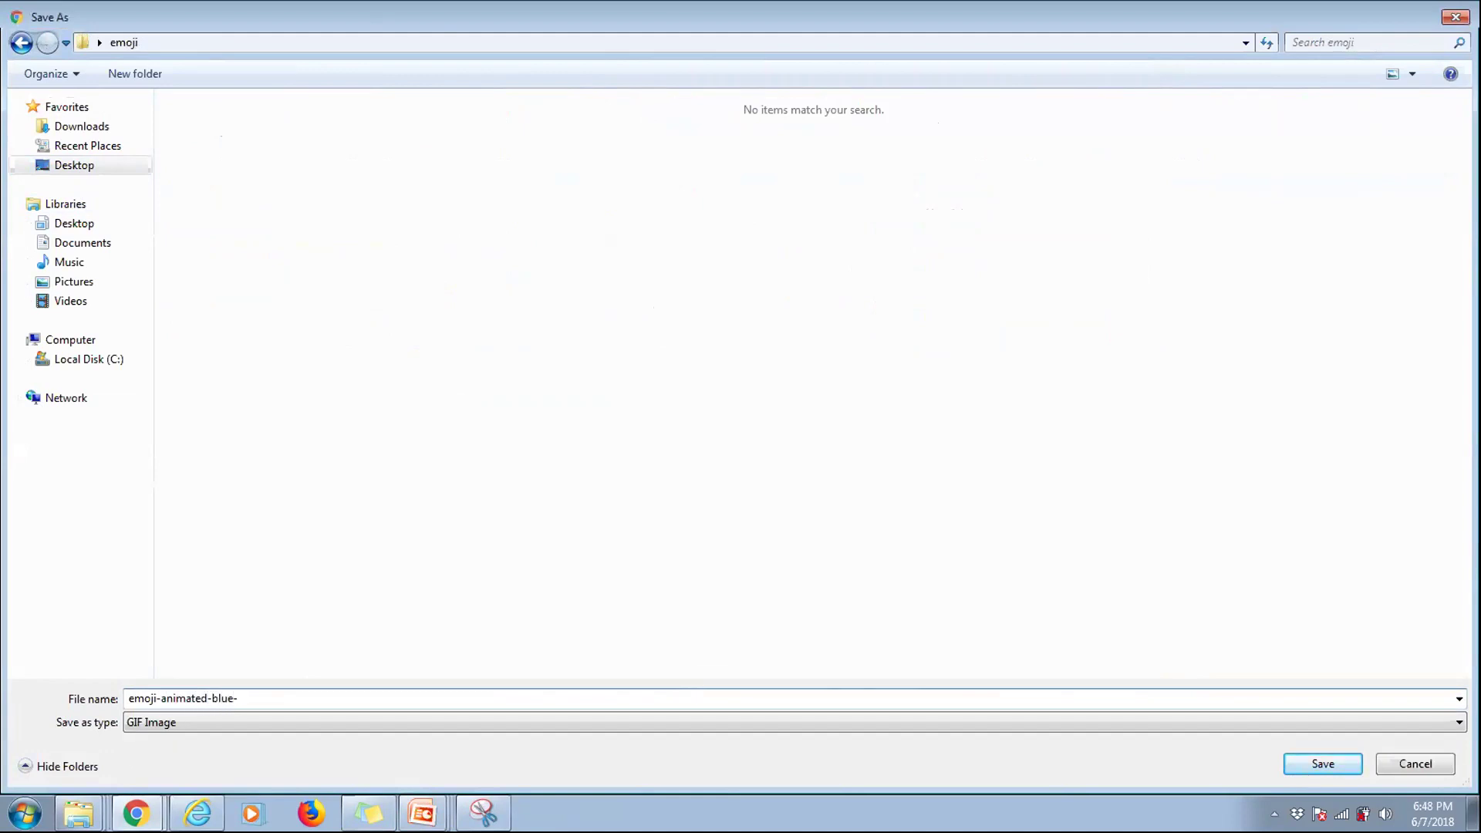
text(alien-gif)
key(Return)
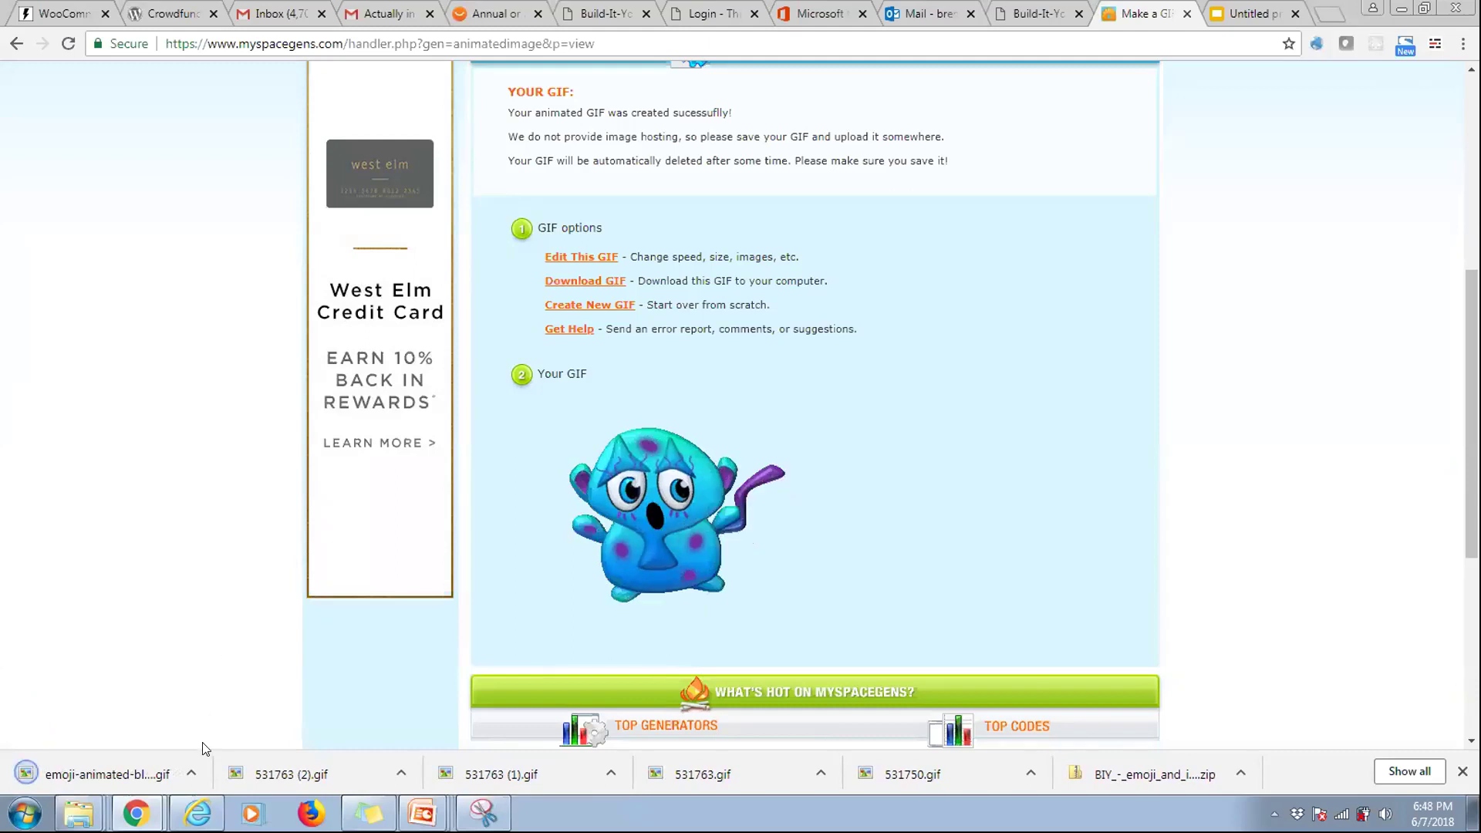
- Show the saved GIF in its folder and arrange that window side by side with the mission-emojis.ppt presentation in PowerPoint
click(190, 773)
click(222, 710)
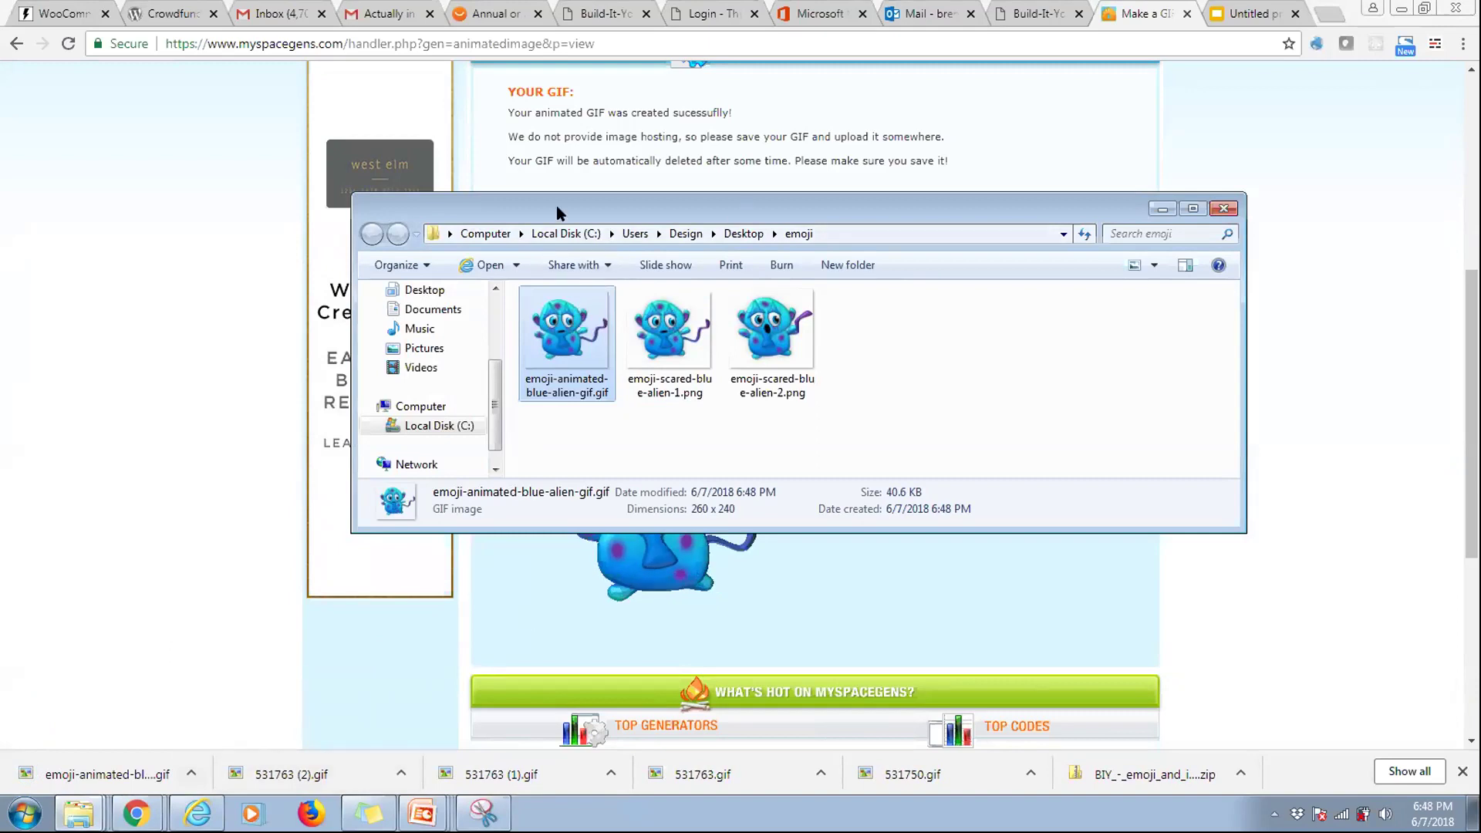
key(super+Right)
click(423, 812)
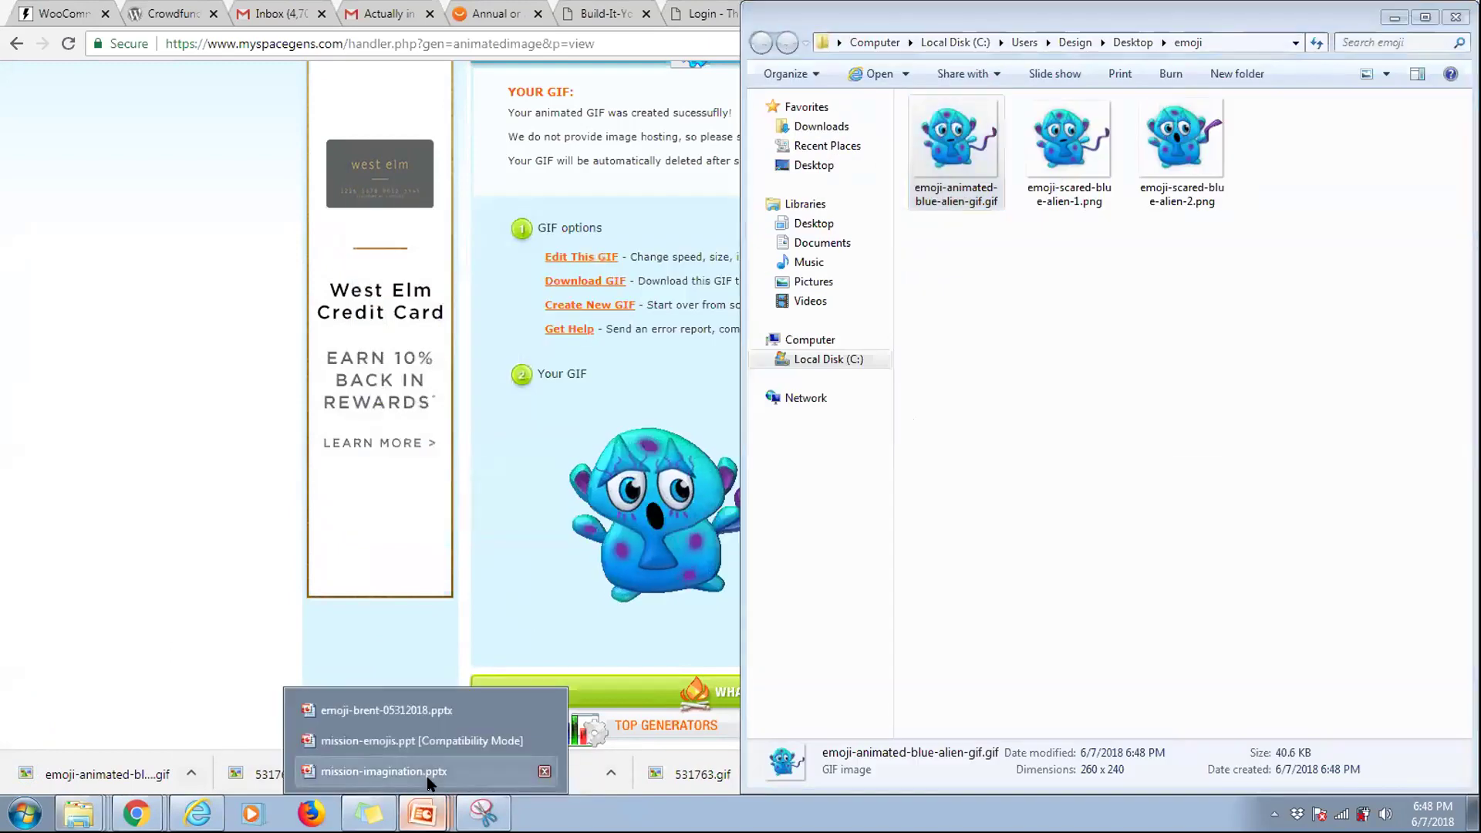
click(421, 740)
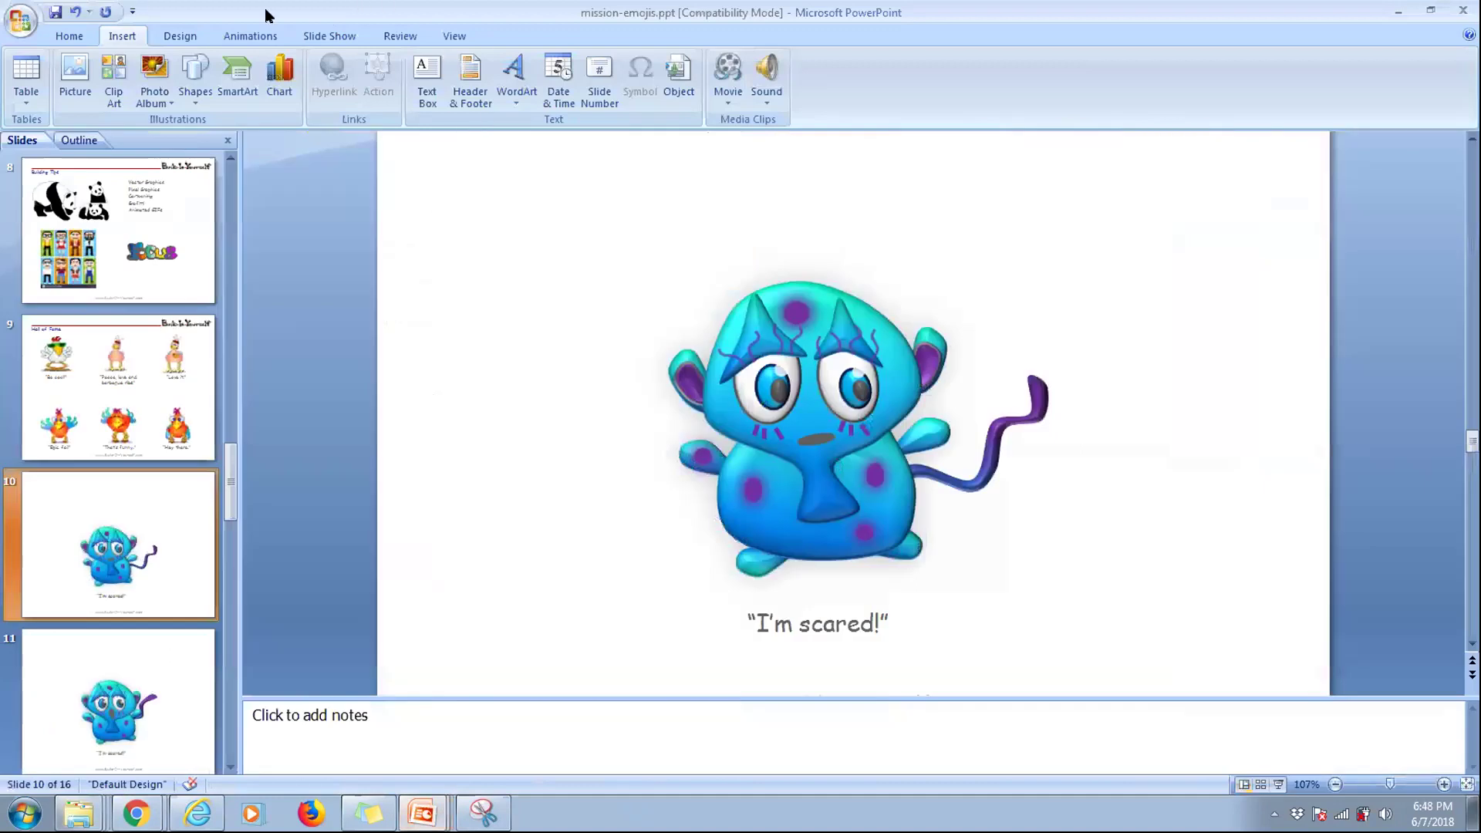
key(super+Left)
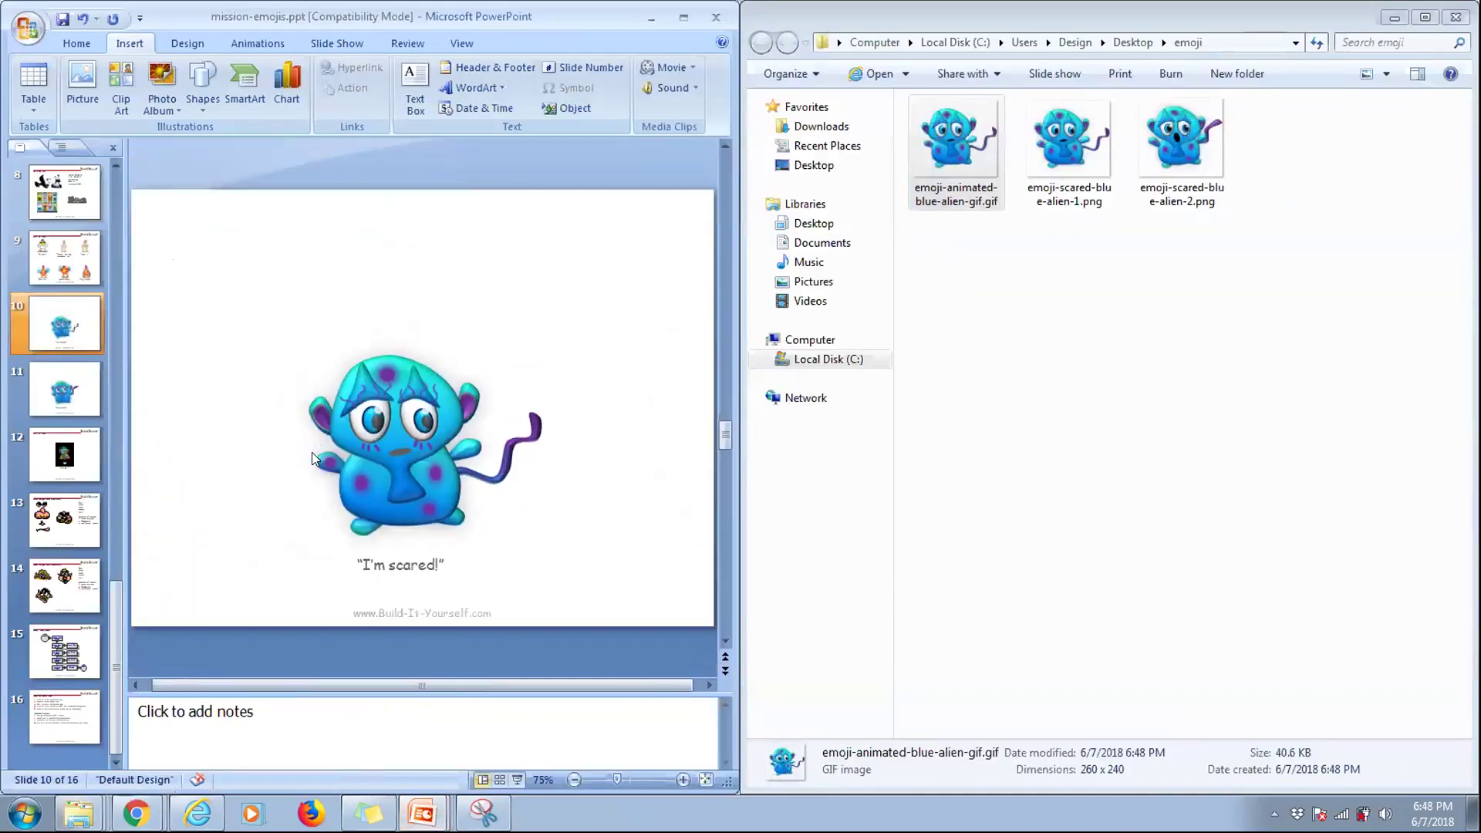
- Add a slide with the Blank layout after slide 11 and place emoji-animated-blue-alien-gif.gif on it
click(48, 711)
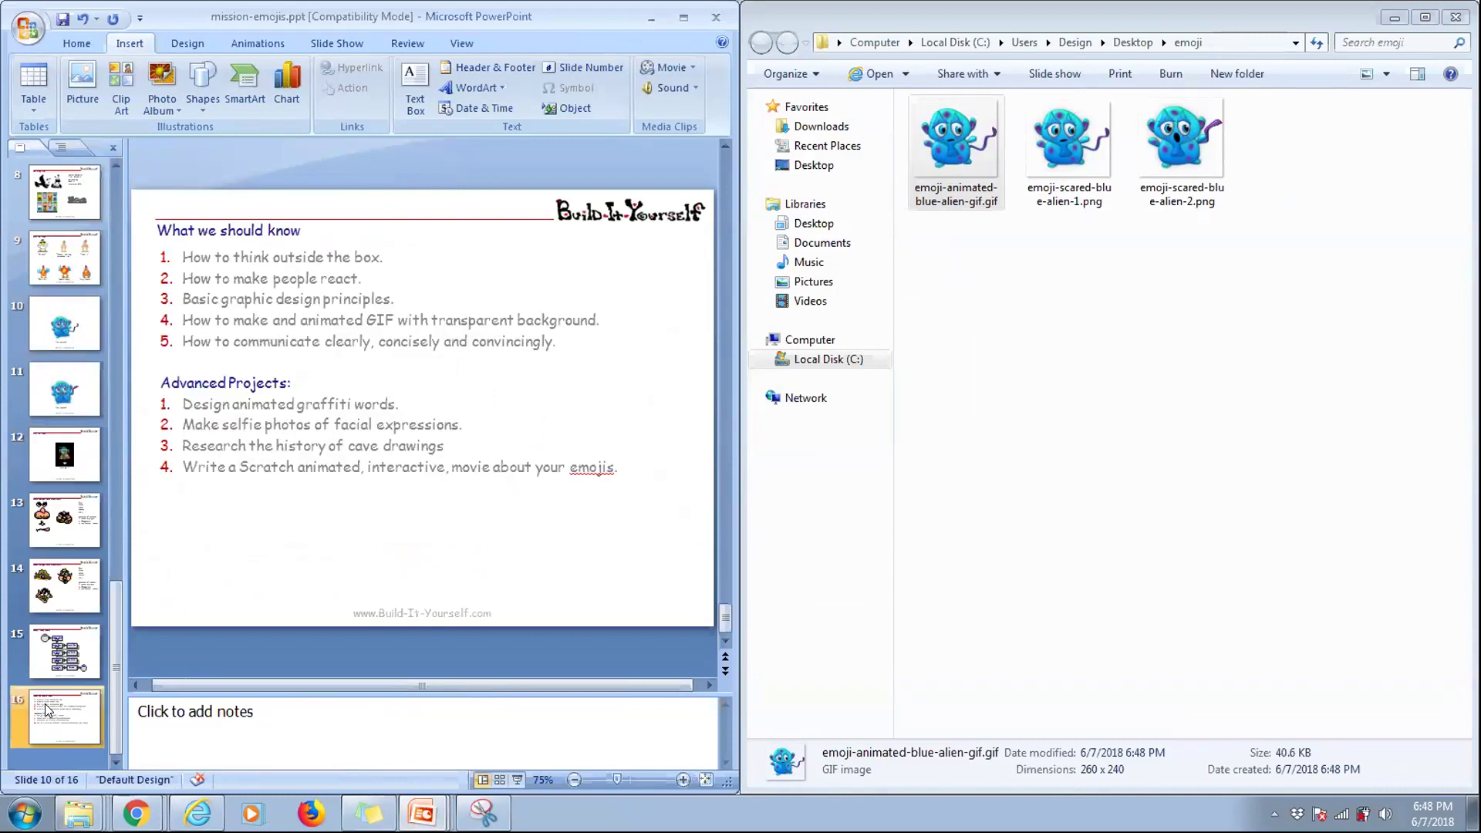
click(63, 386)
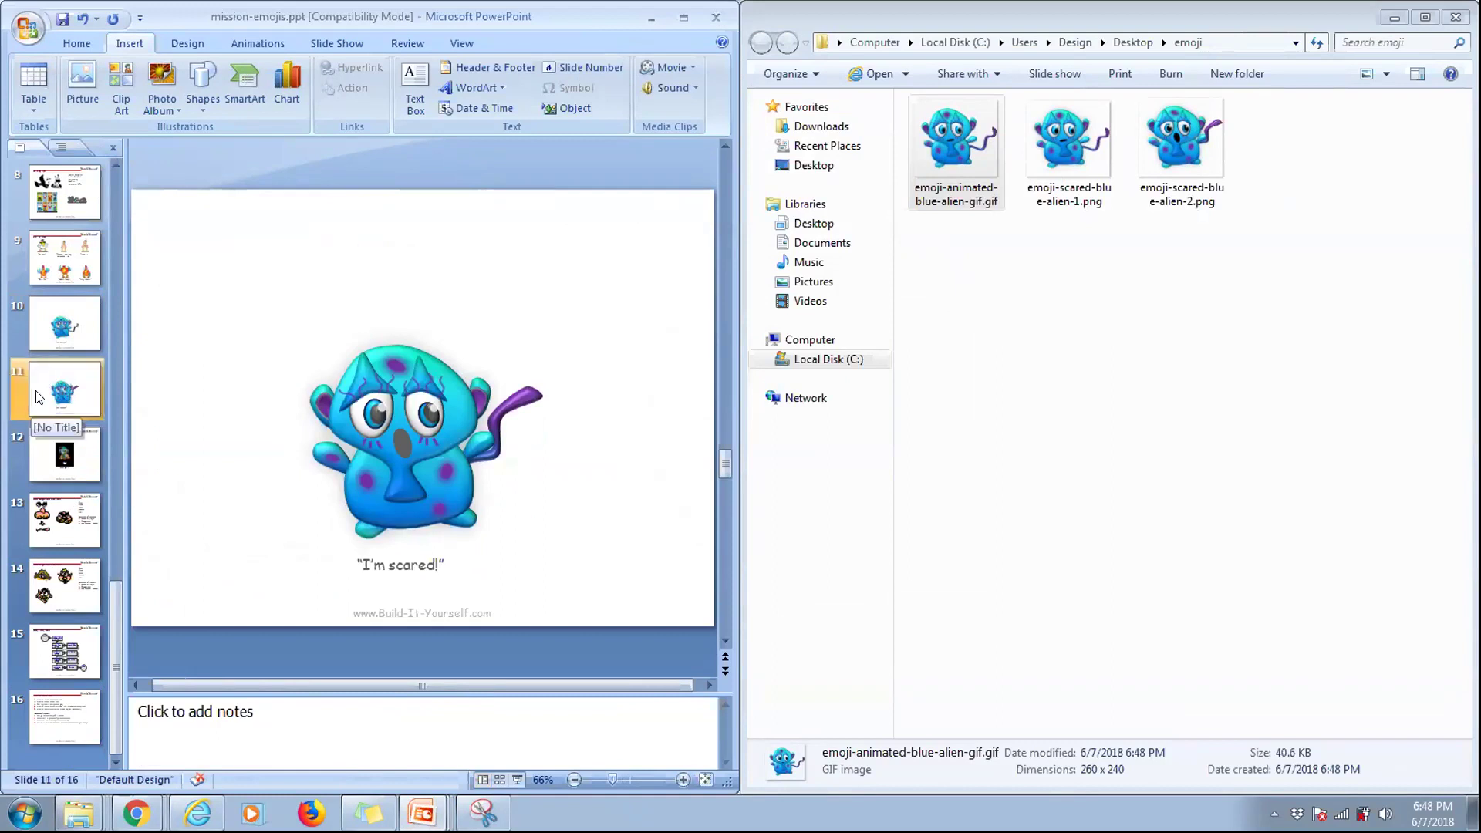
click(76, 47)
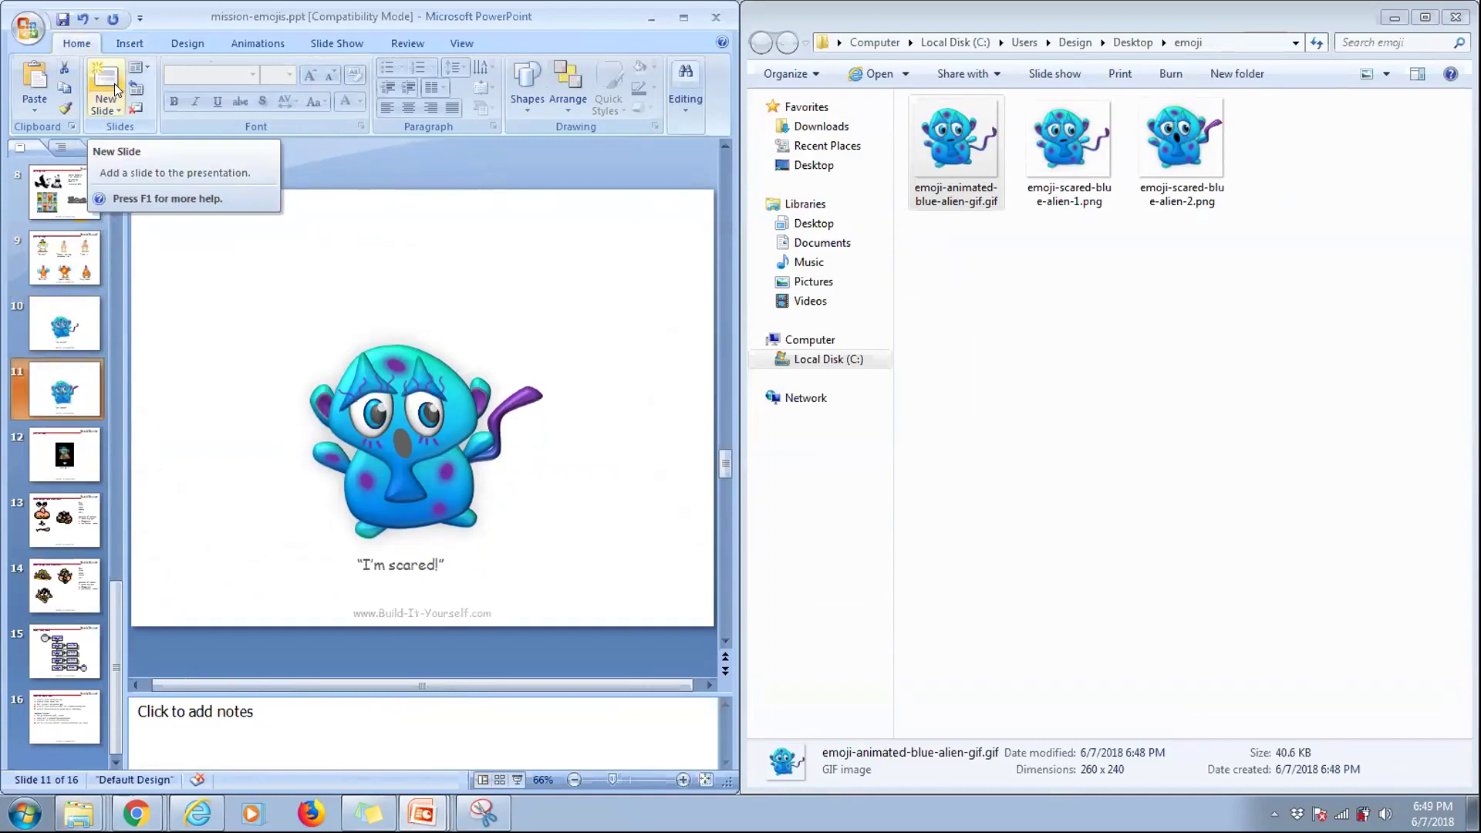
click(111, 107)
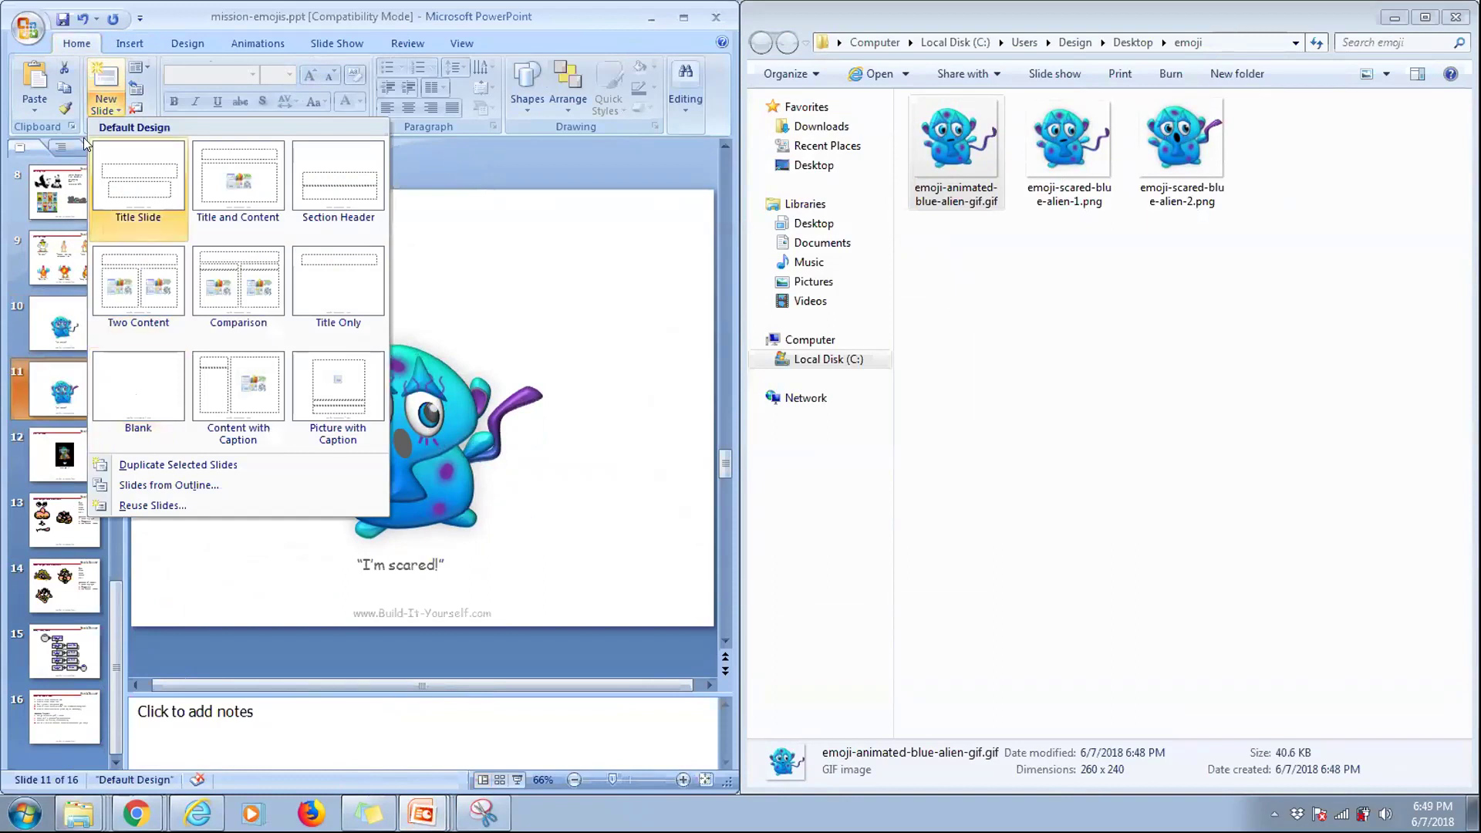
click(108, 65)
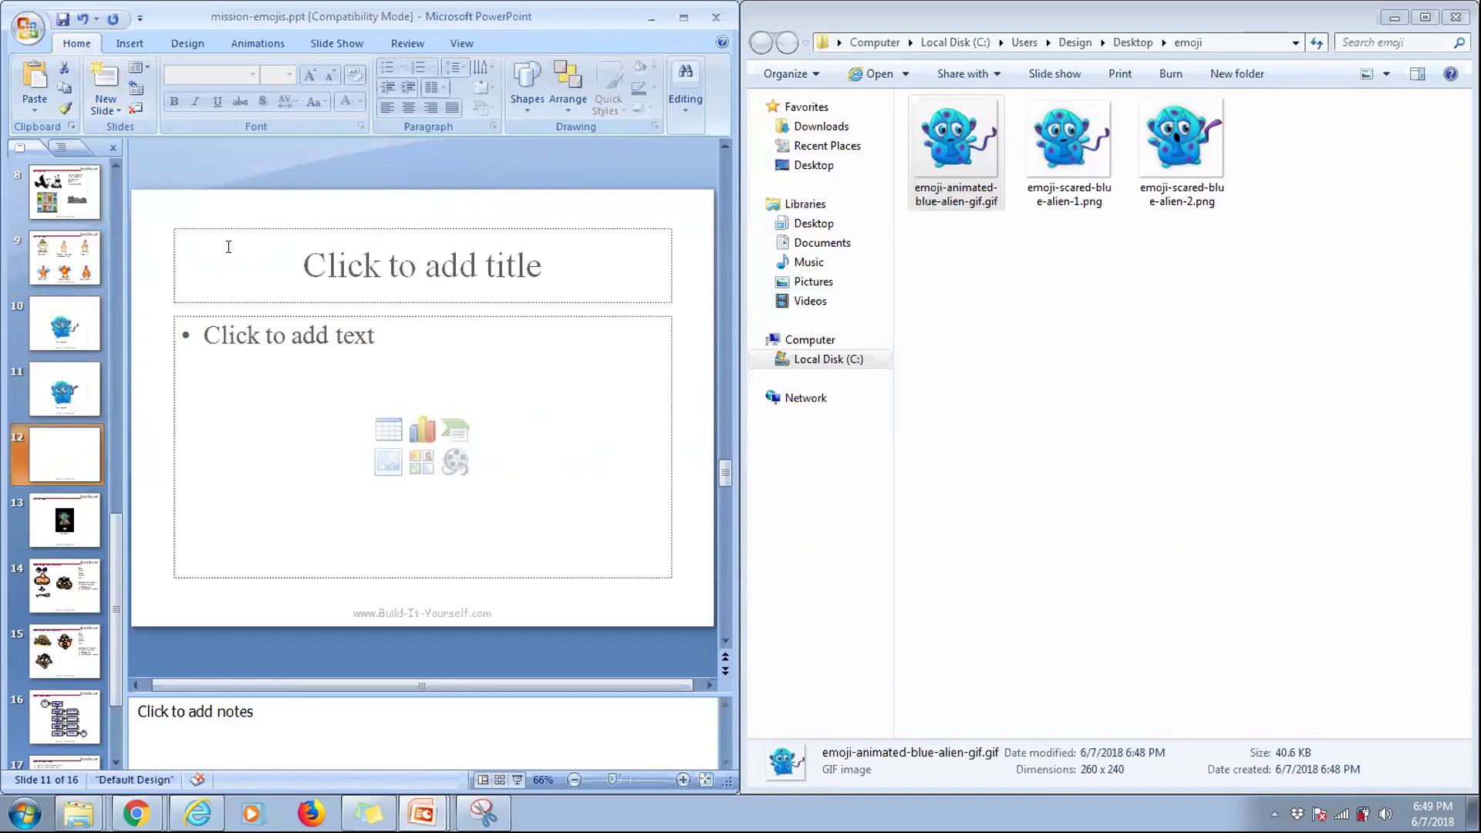
click(142, 68)
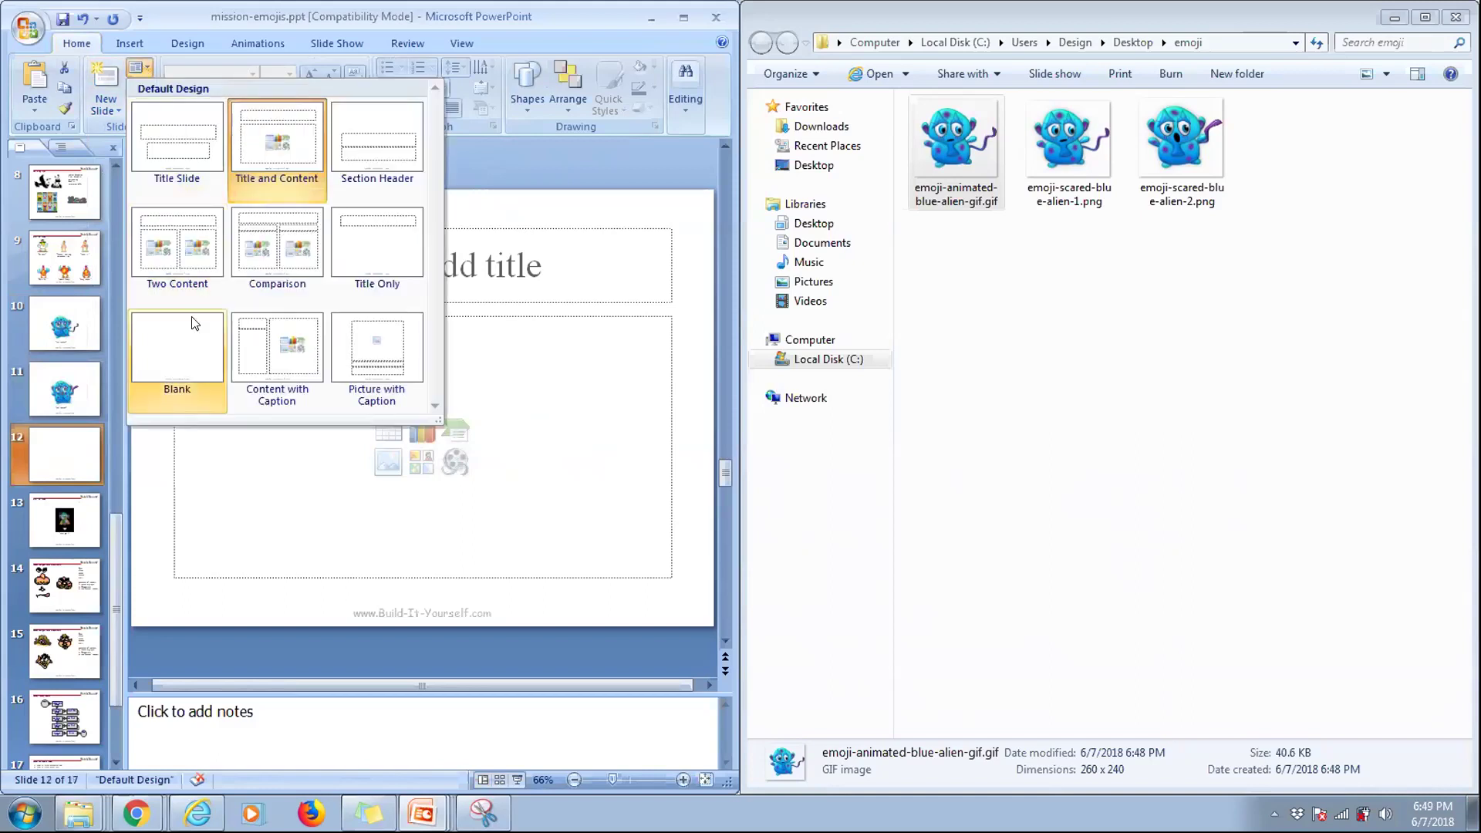
click(177, 356)
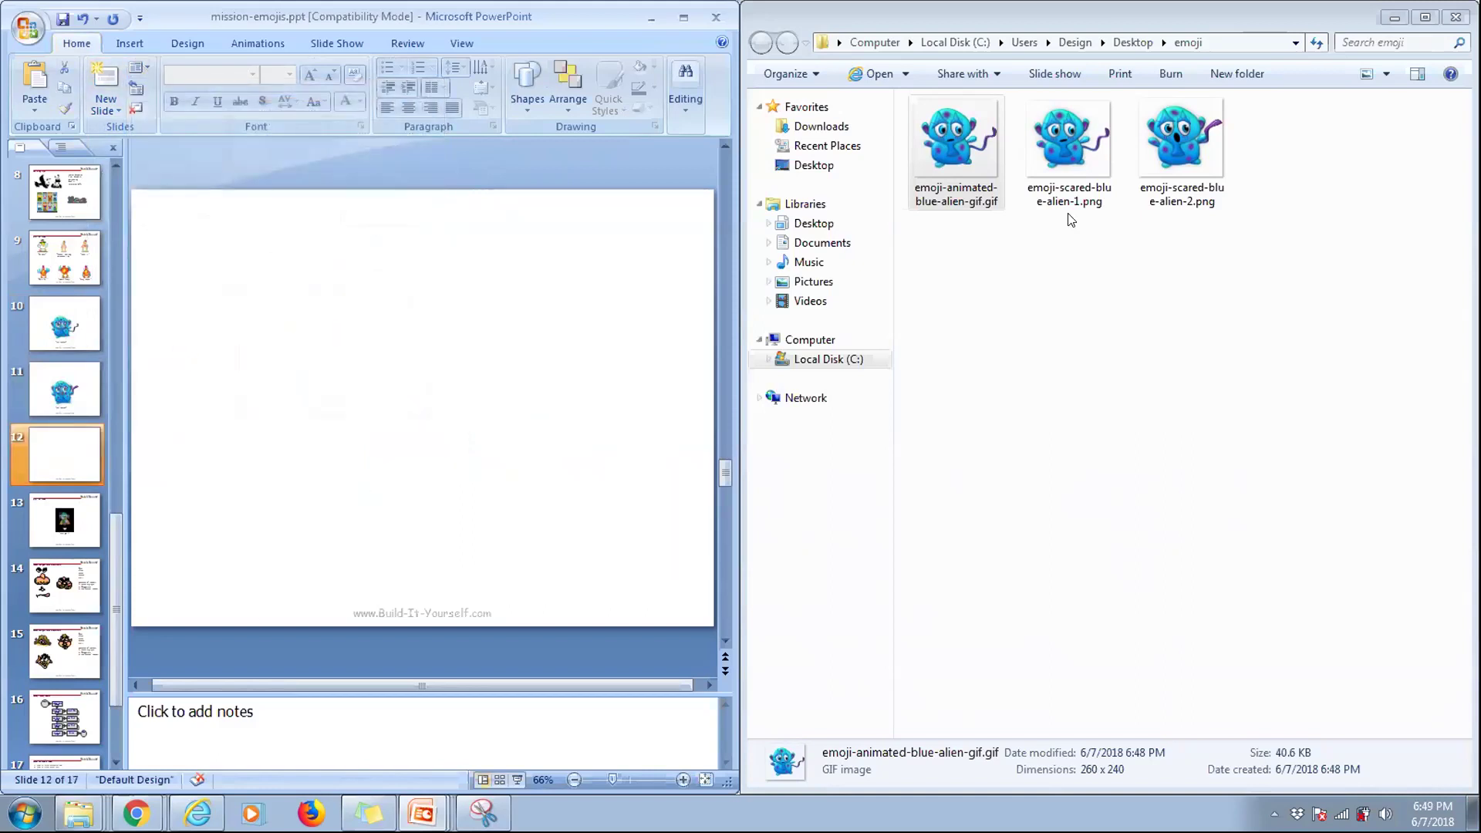
drag(941, 135, 385, 415)
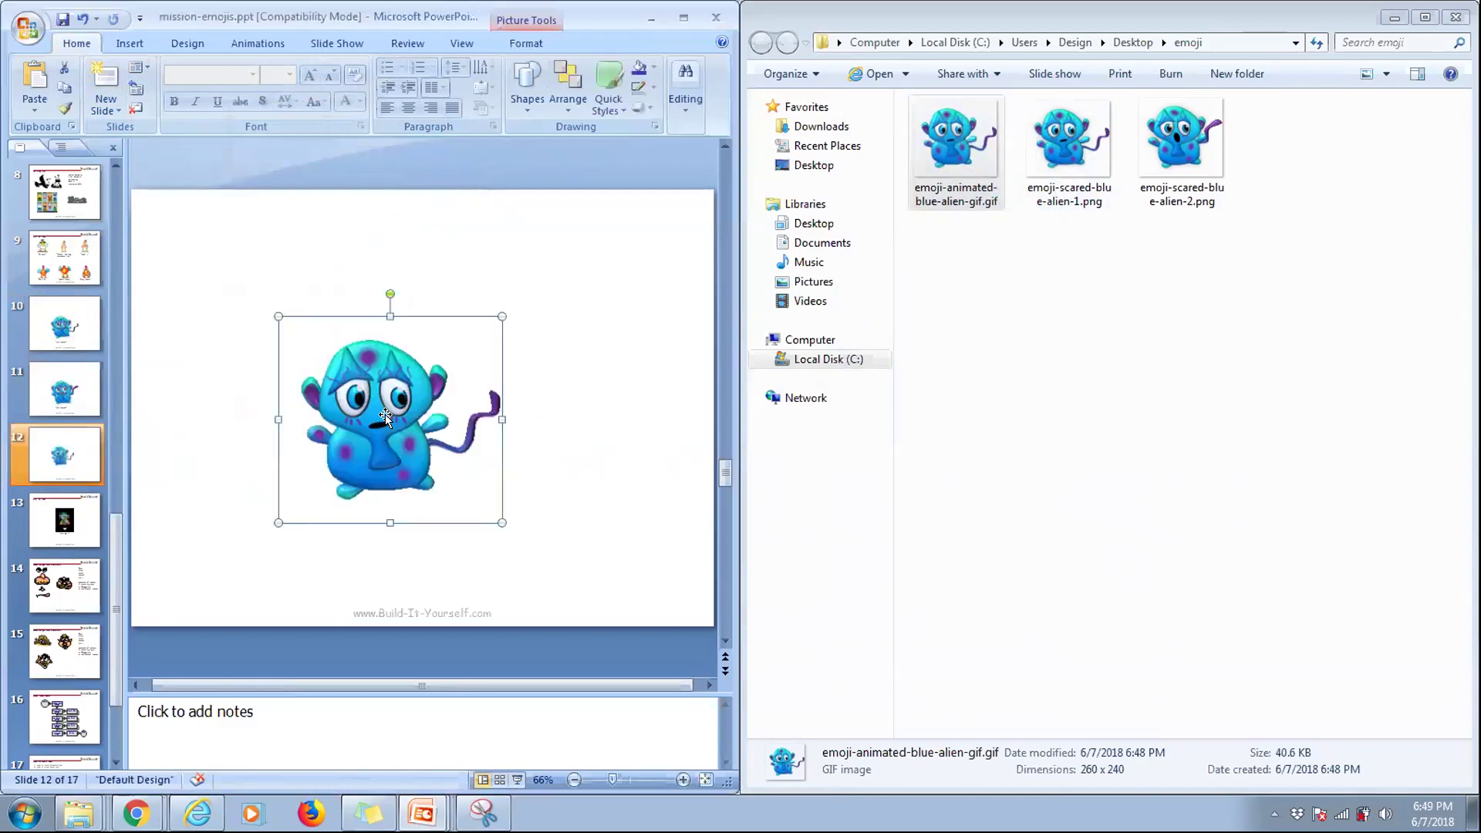
click(536, 406)
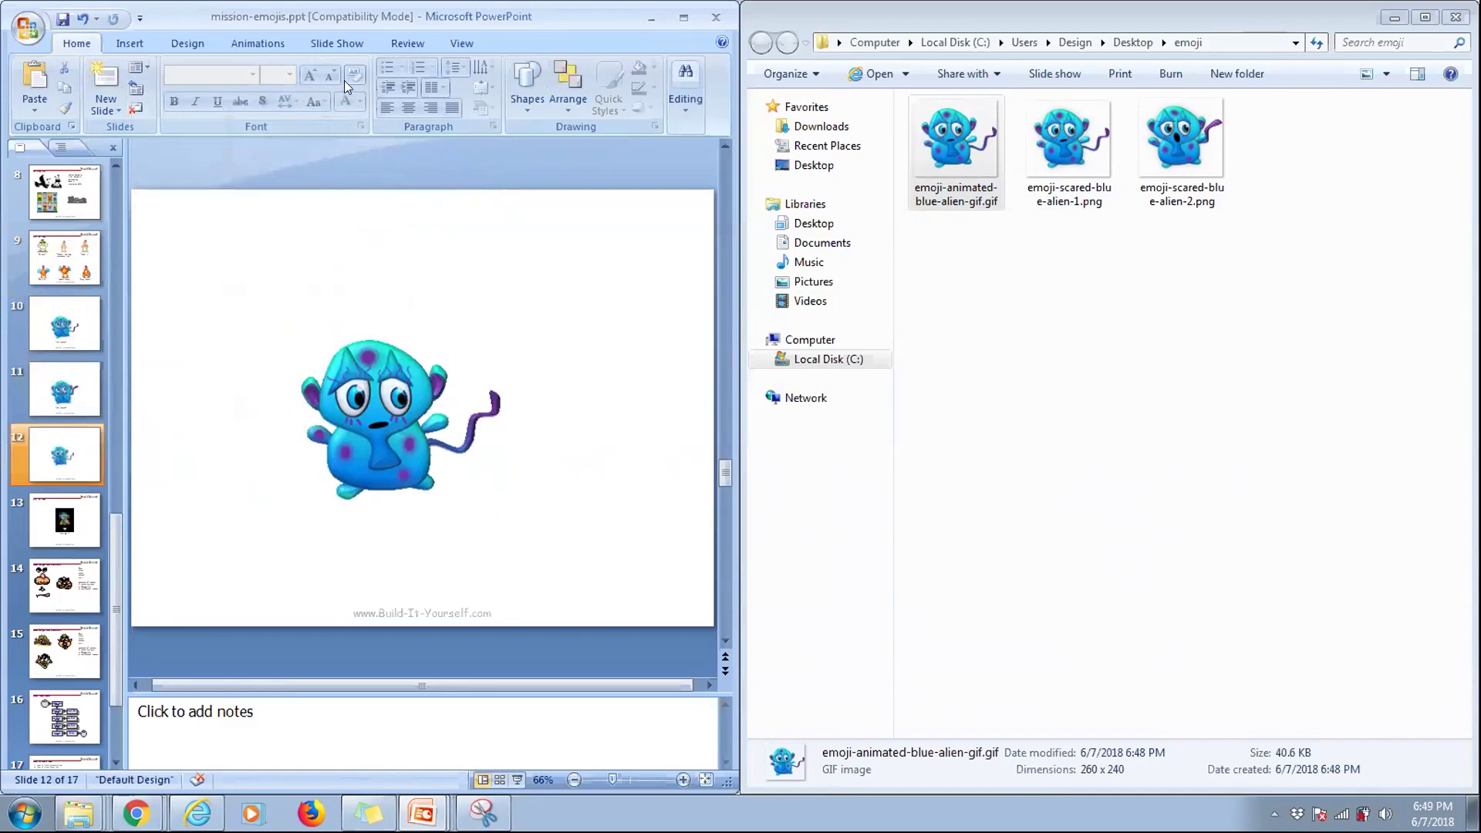
- Maximize the presentation window and preview the GIF slide as a slide show from the current slide
click(341, 47)
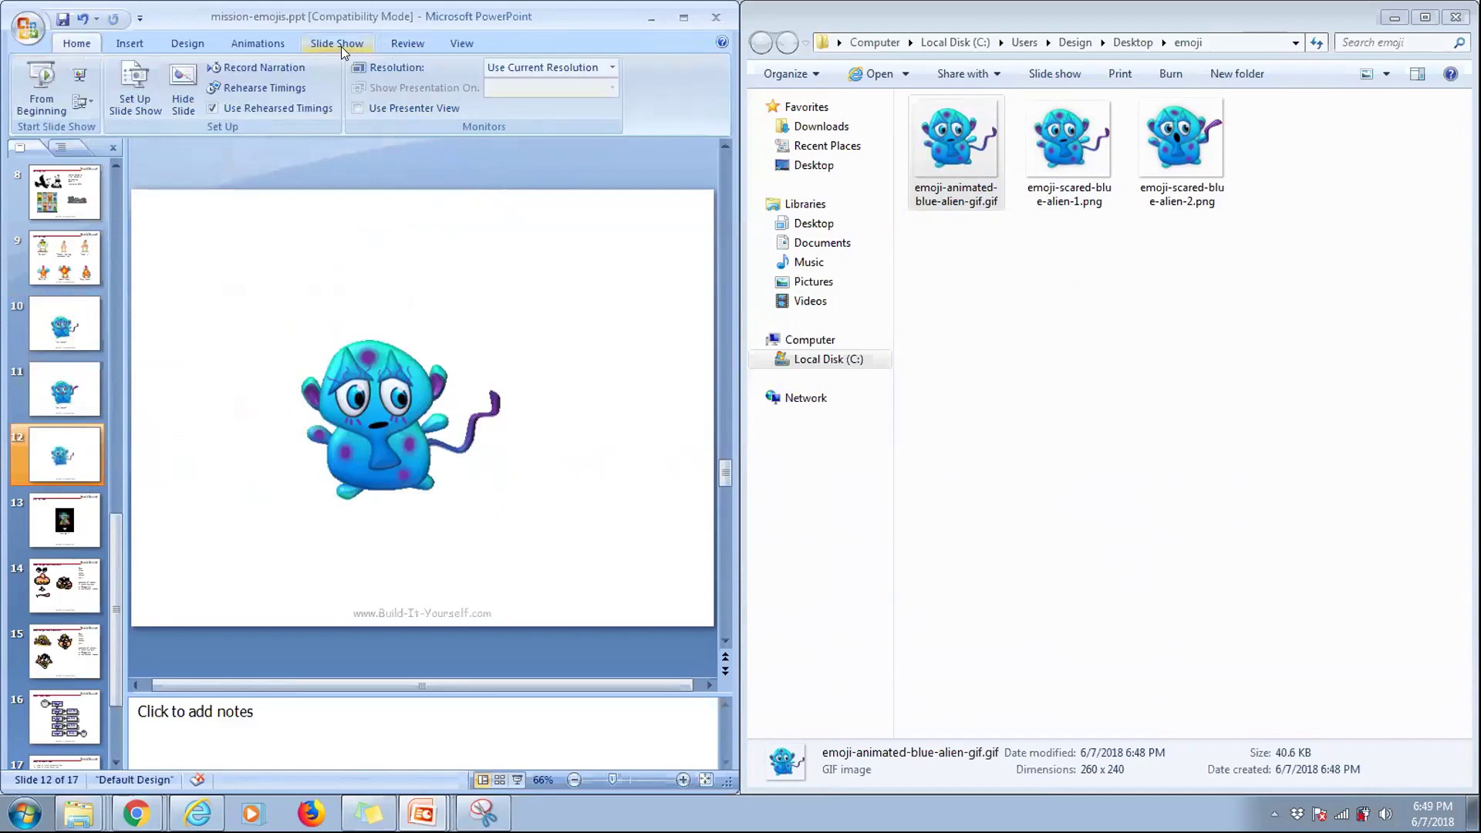
double_click(445, 8)
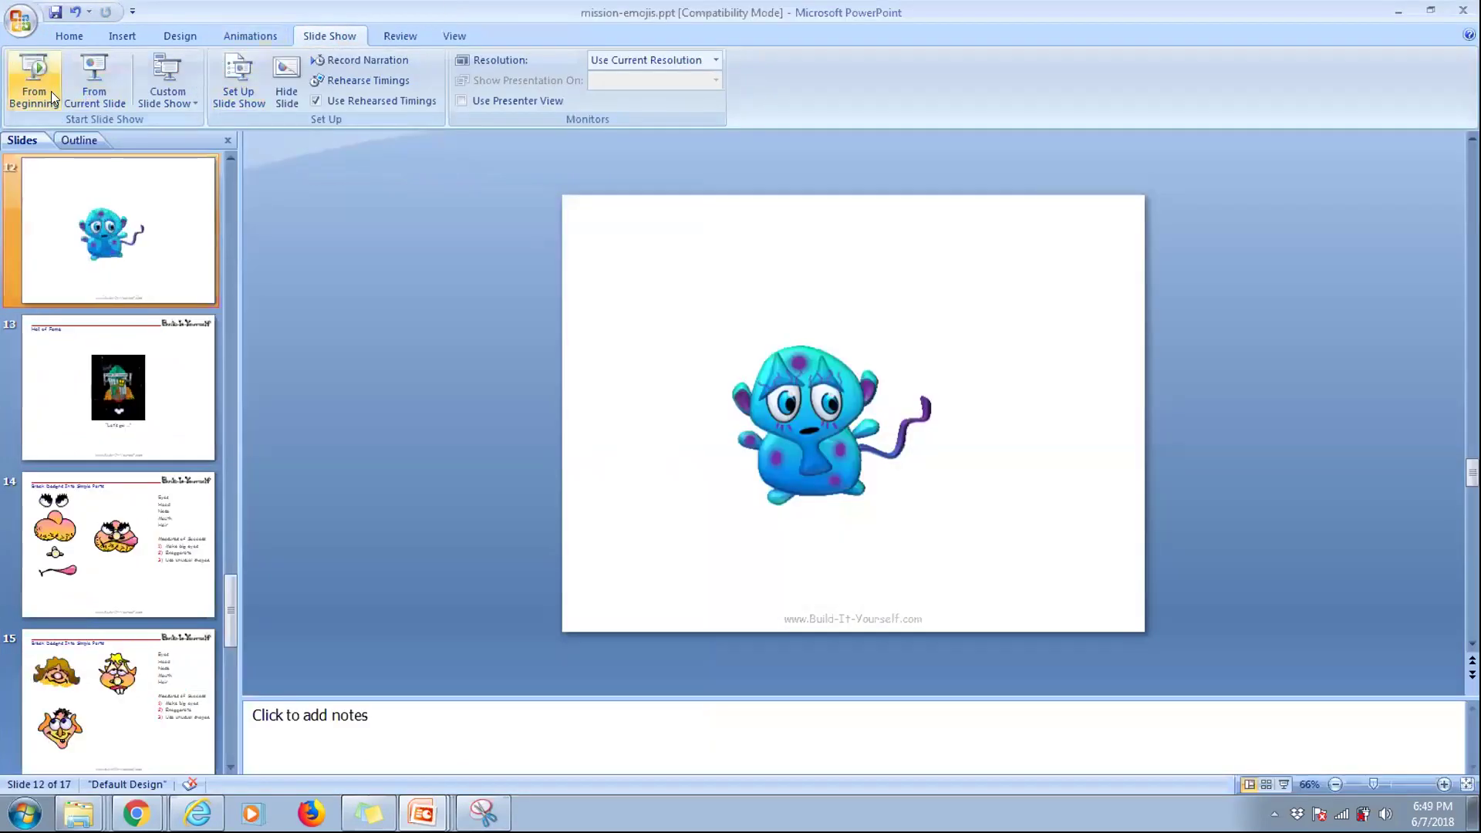
click(109, 73)
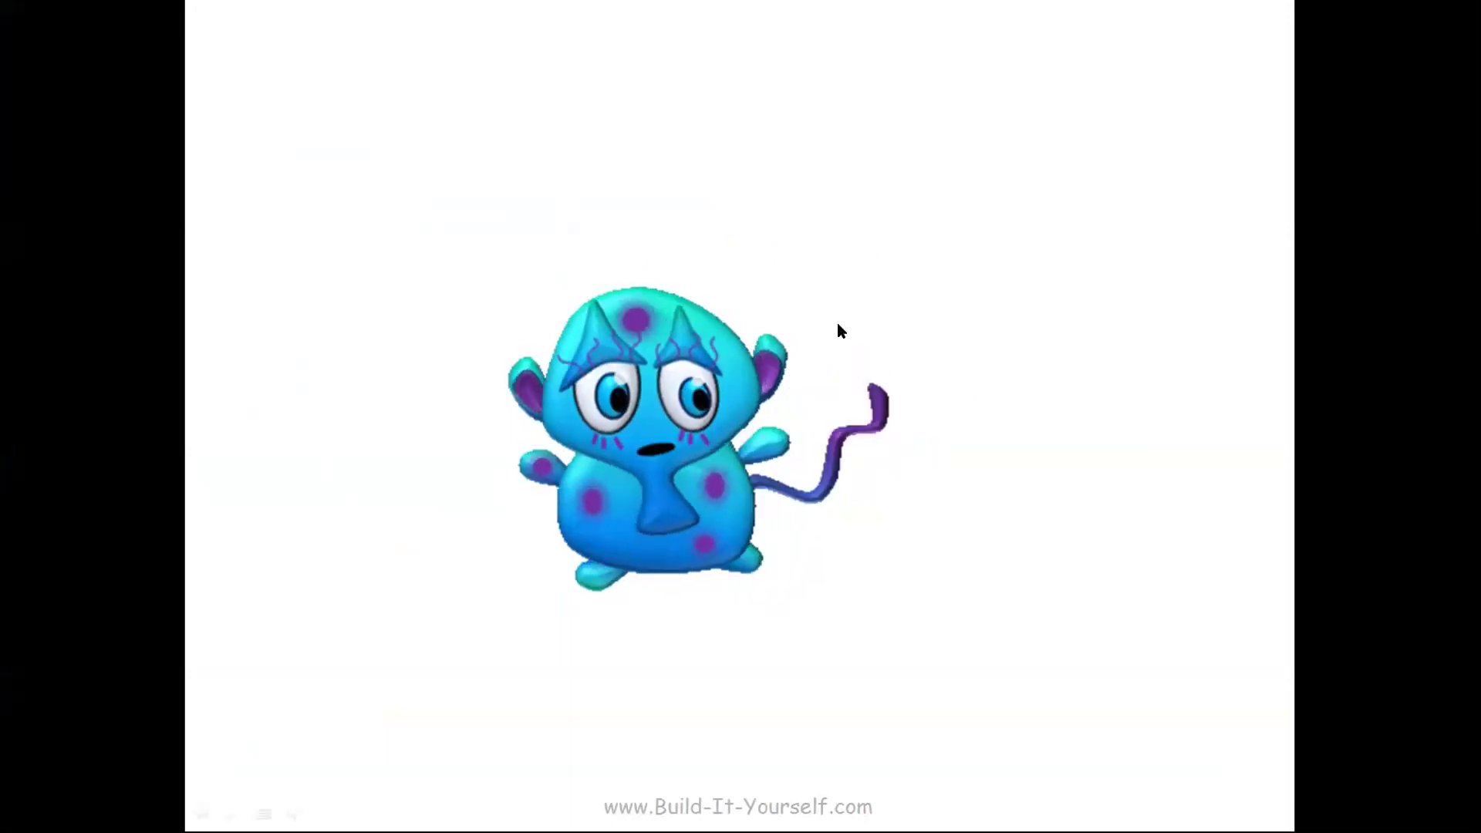
key(Escape)
- Shrink the monster GIF slightly and move it nearer the middle of the slide
click(884, 369)
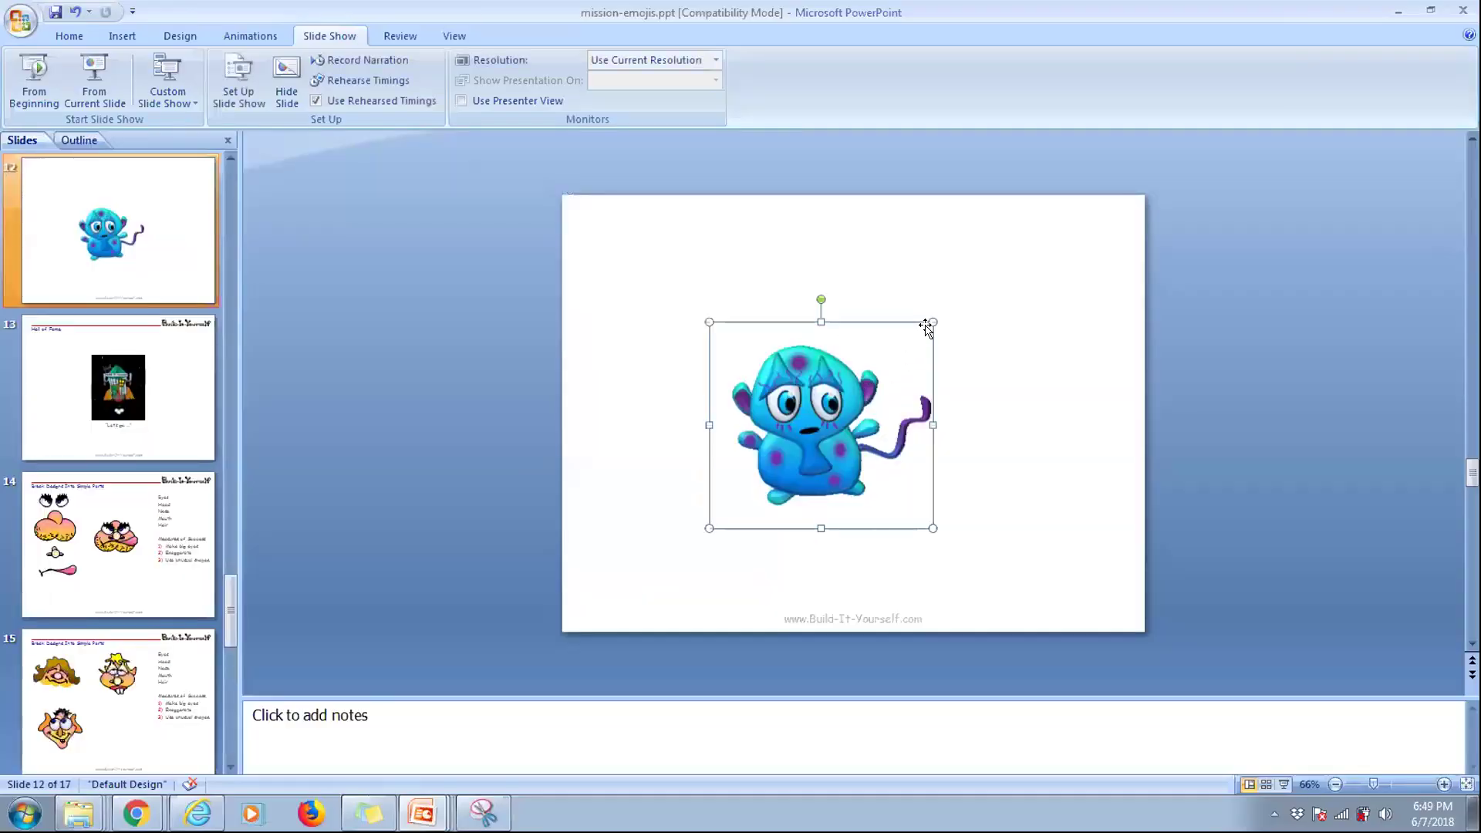
drag(926, 328, 895, 355)
drag(760, 413, 802, 412)
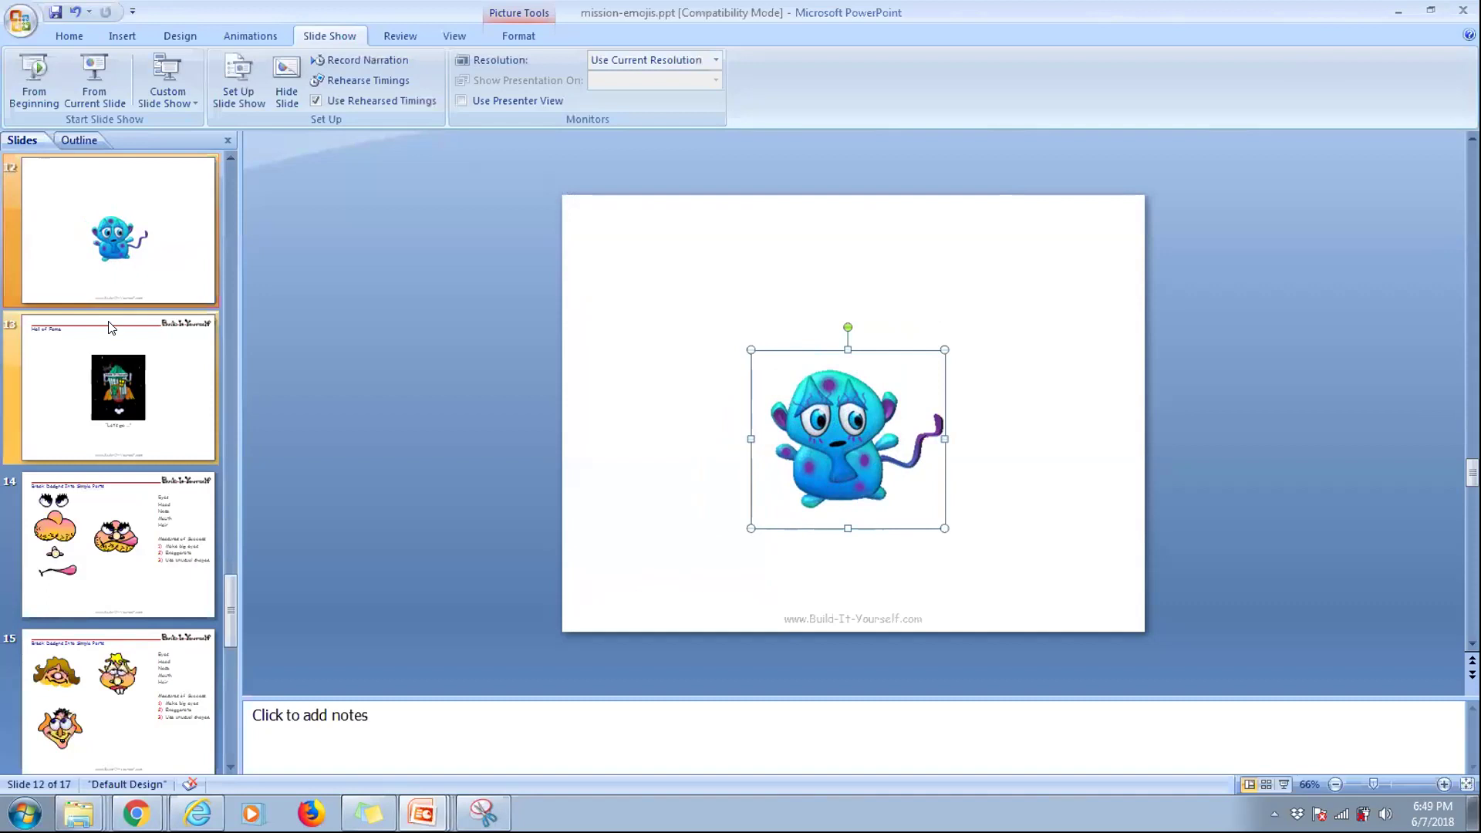
- Copy the Hall of Fame heading, its red line and the Build-It-Yourself logo from slide 9, keeping the originals there
scroll(110, 328, up, 1)
click(114, 246)
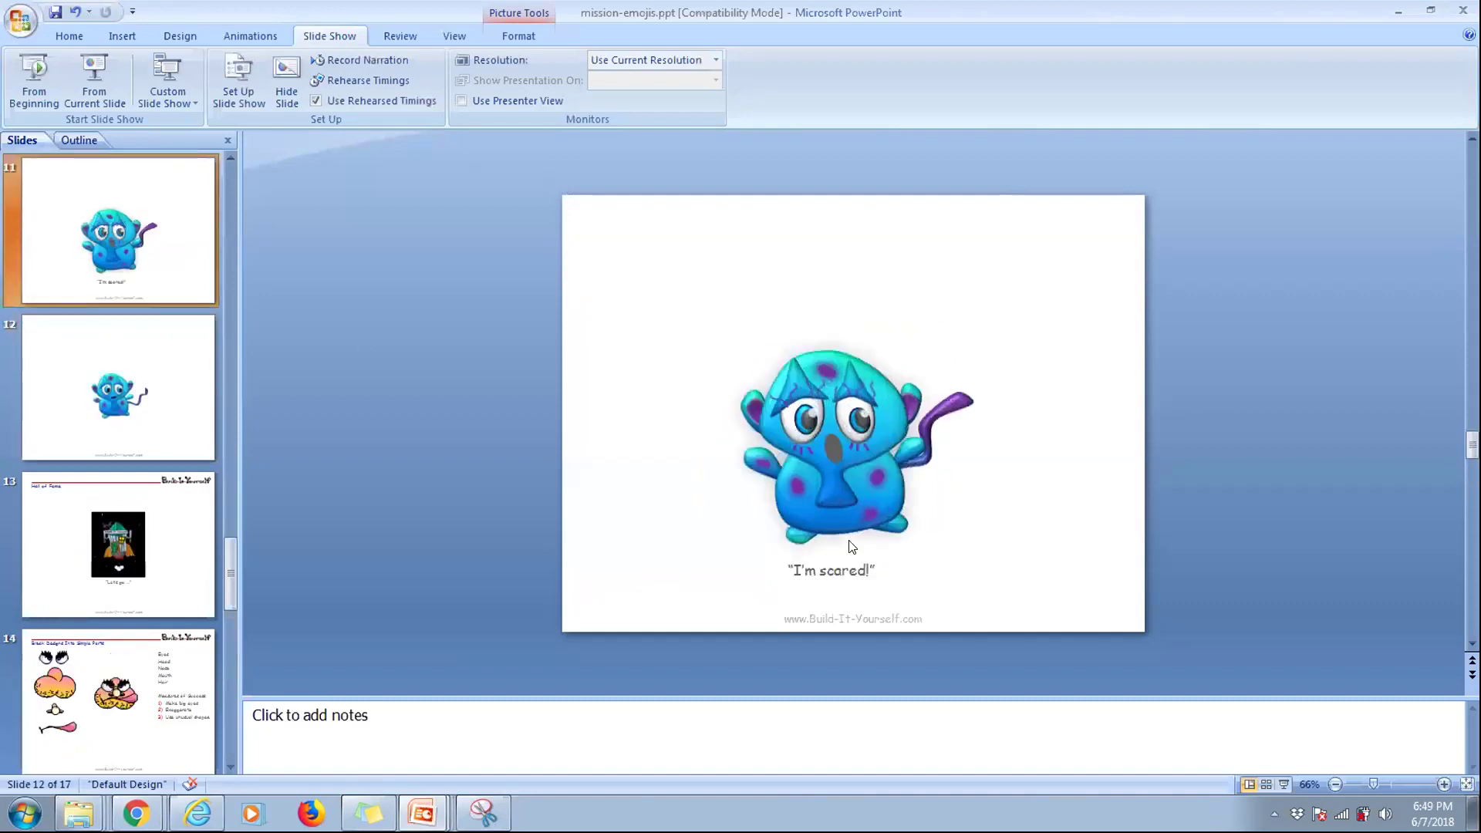
scroll(103, 341, up, 3)
click(105, 339)
drag(524, 156, 1191, 252)
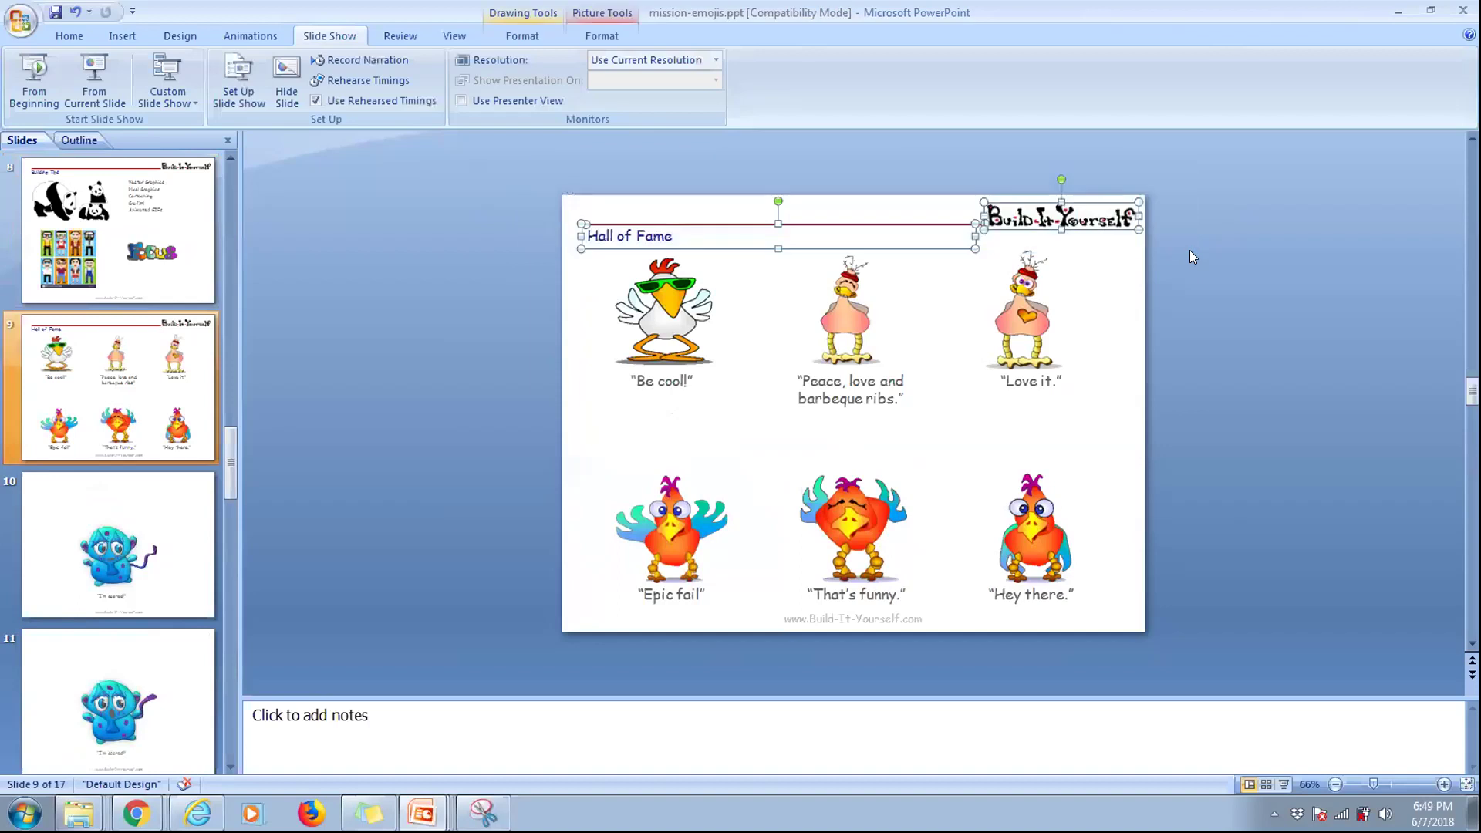
key(Delete)
key(ctrl+z)
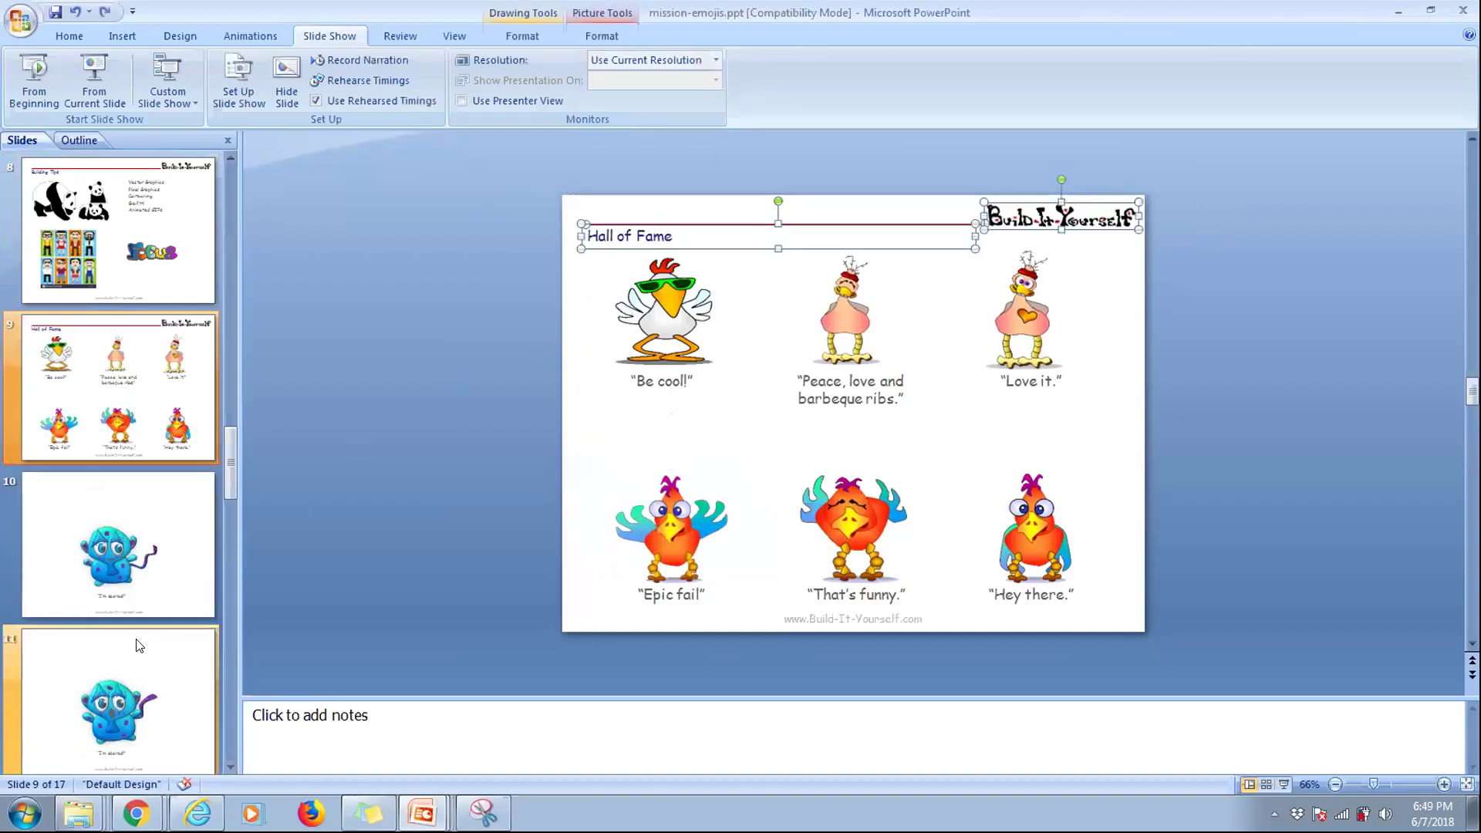
- Paste the heading and logo onto slide 10 and change the heading text to "Slide 1"
click(142, 649)
scroll(151, 586, down, 1)
click(150, 421)
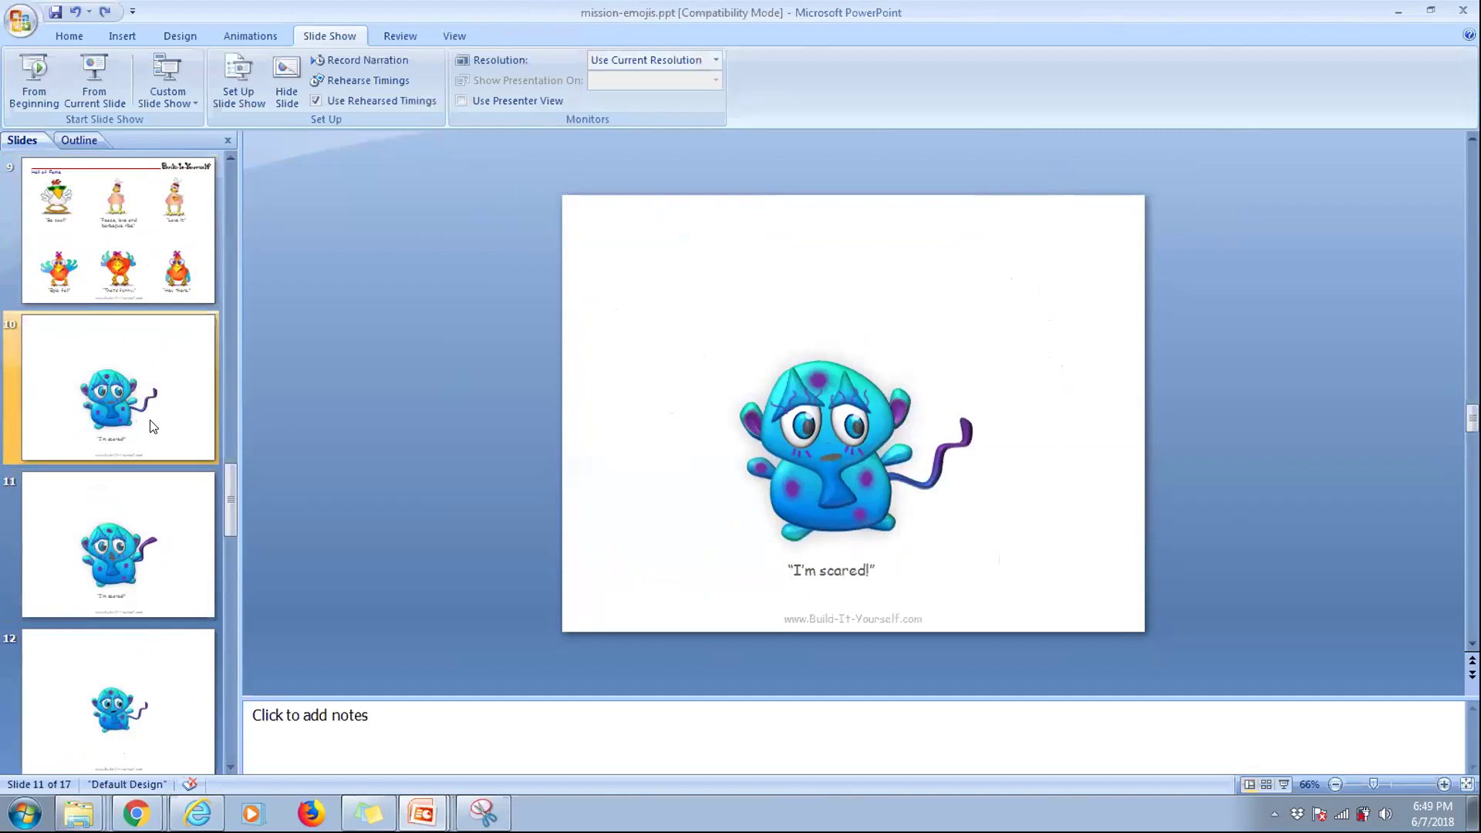
key(ctrl+v)
drag(669, 234, 580, 237)
text(Slide 1)
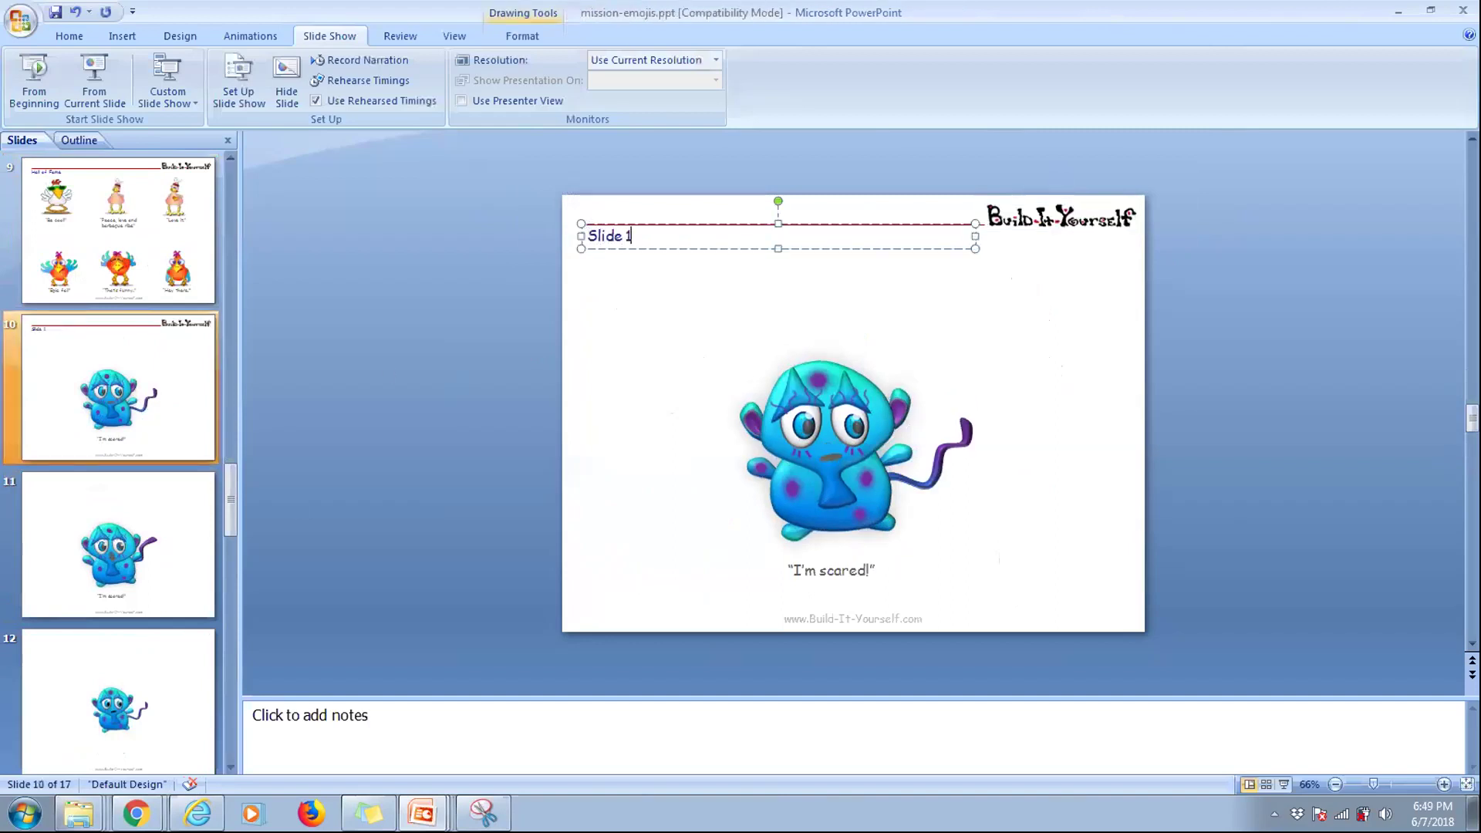
- Paste the heading and logo onto slide 11 and change the heading text to "Slide 2"
click(126, 476)
key(ctrl+v)
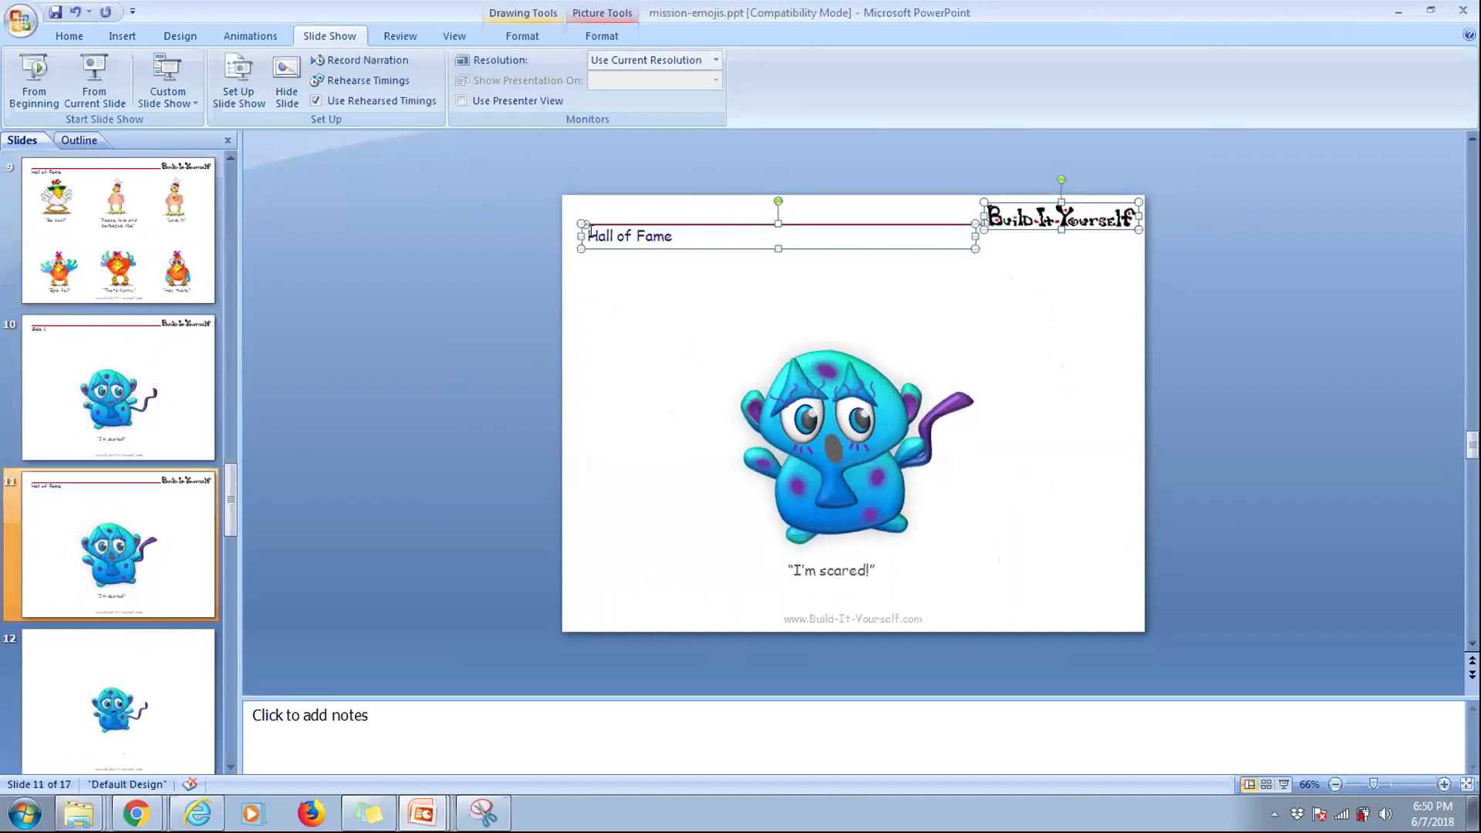
drag(586, 236, 712, 243)
text(Slide)
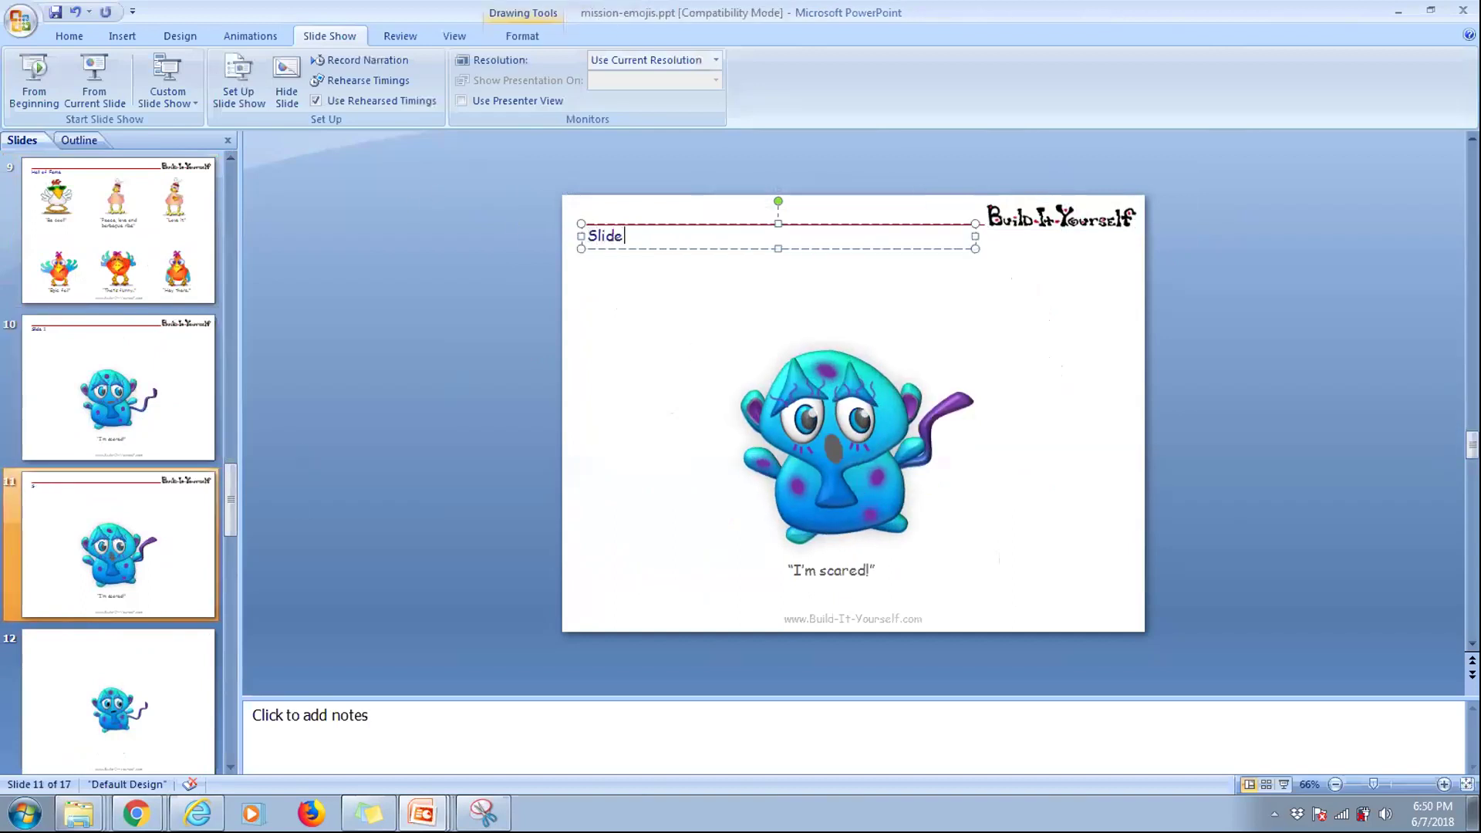
text( 2)
click(651, 321)
- Paste the heading and logo onto slide 12 and change the heading text to "Animated Gif"
click(149, 645)
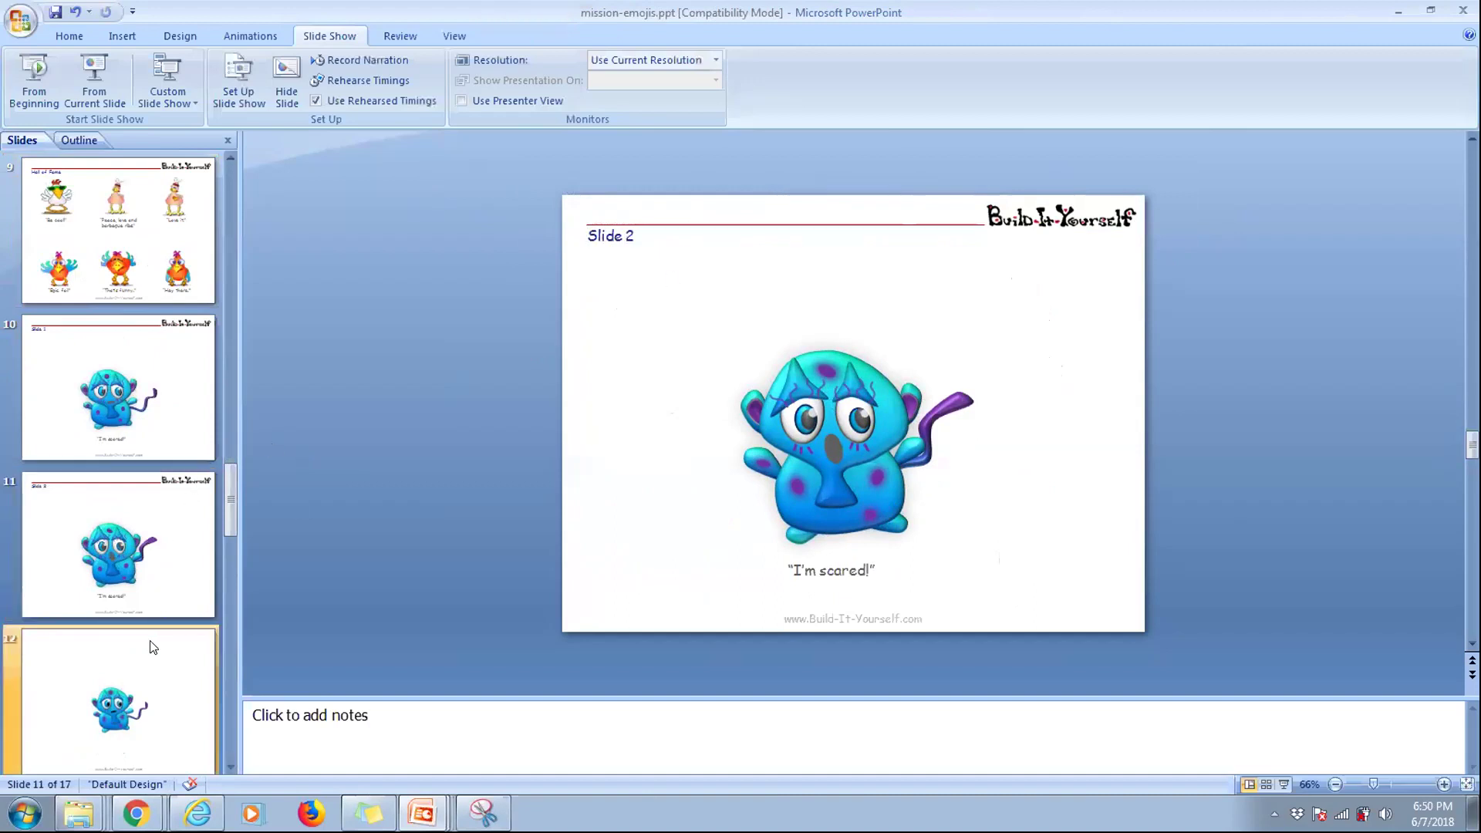
key(ctrl+v)
drag(682, 238, 473, 241)
text(Anima)
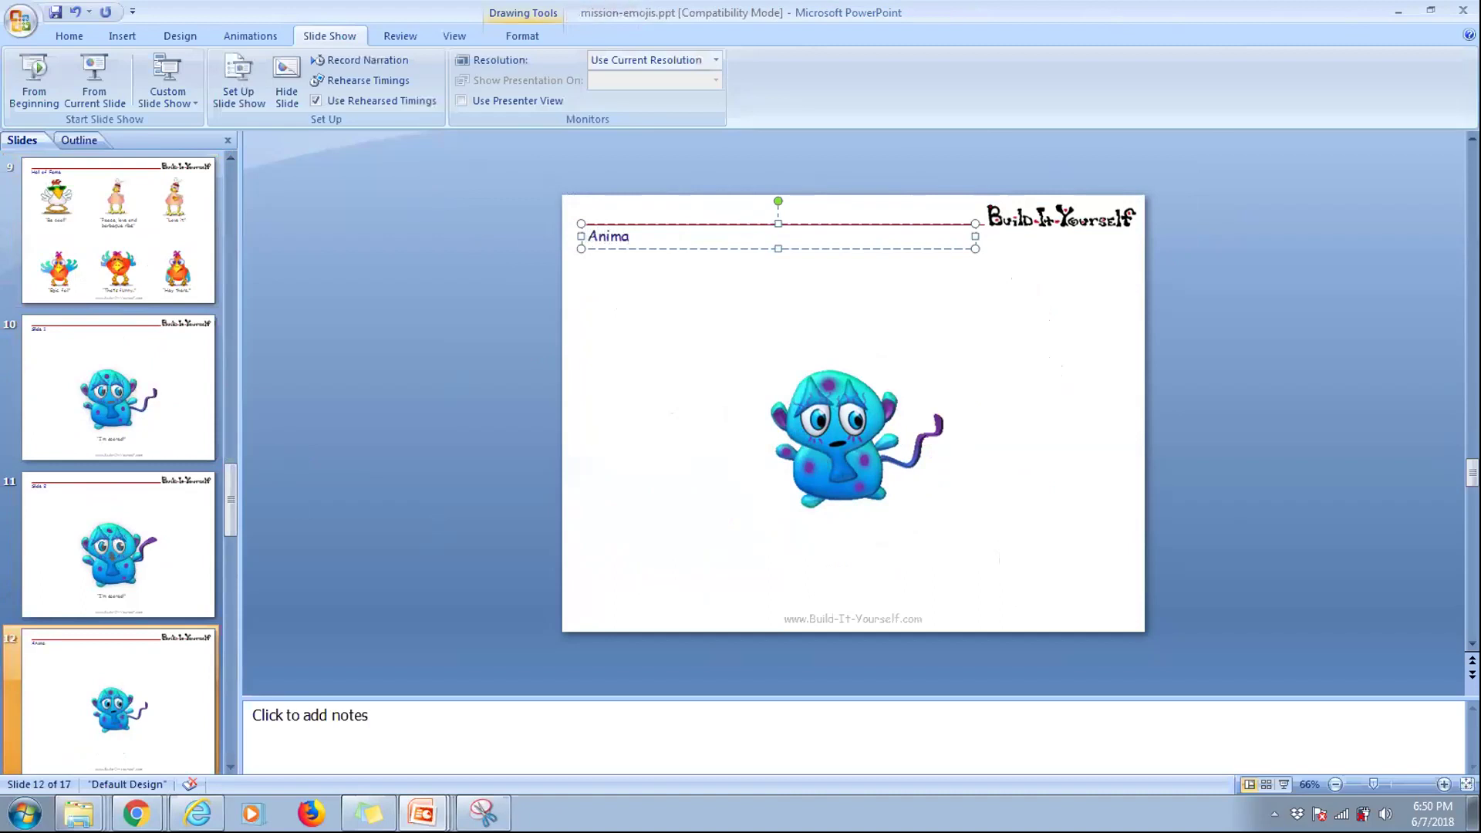
text(ted Gif)
click(584, 368)
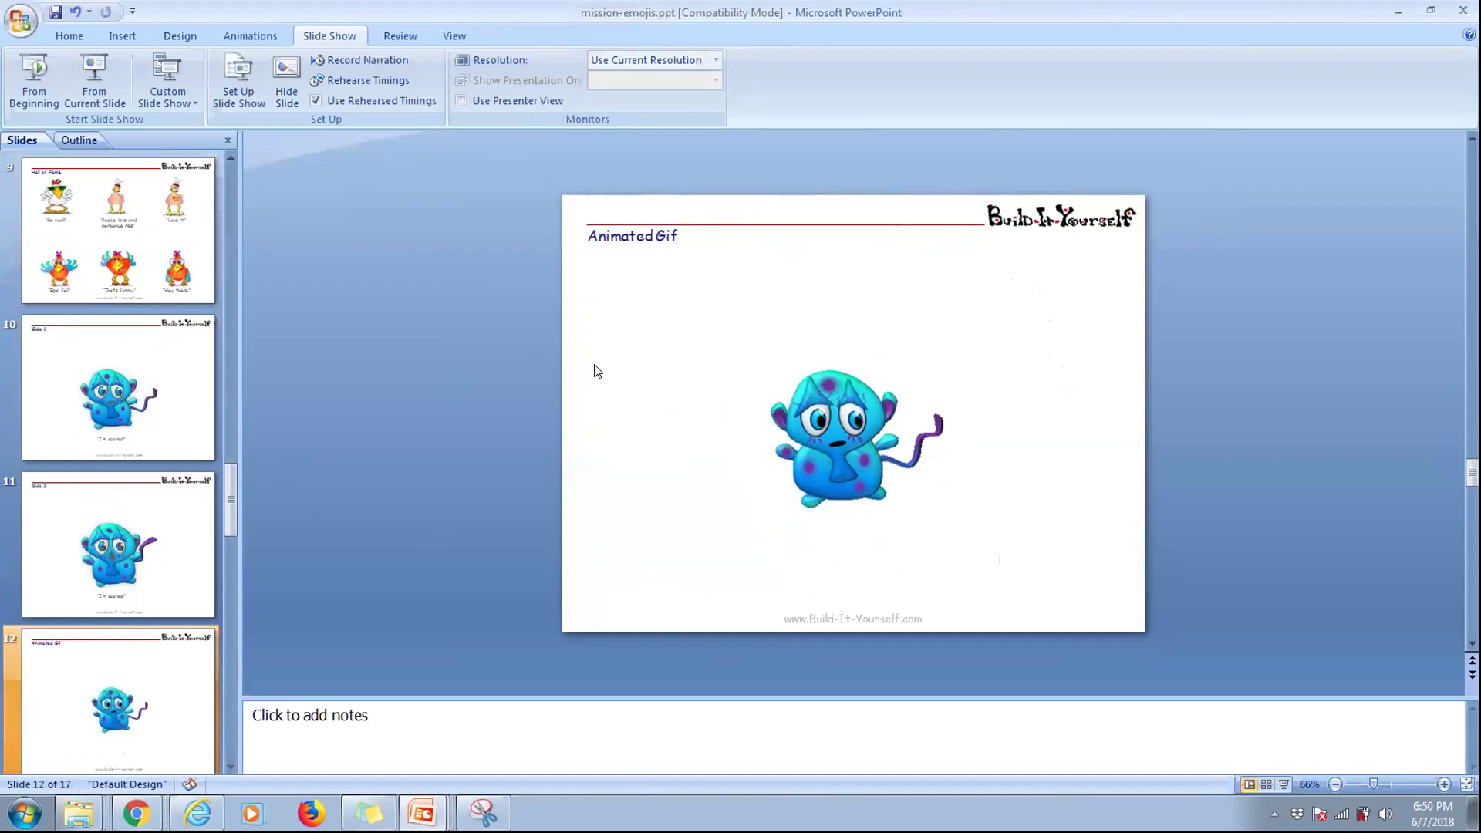